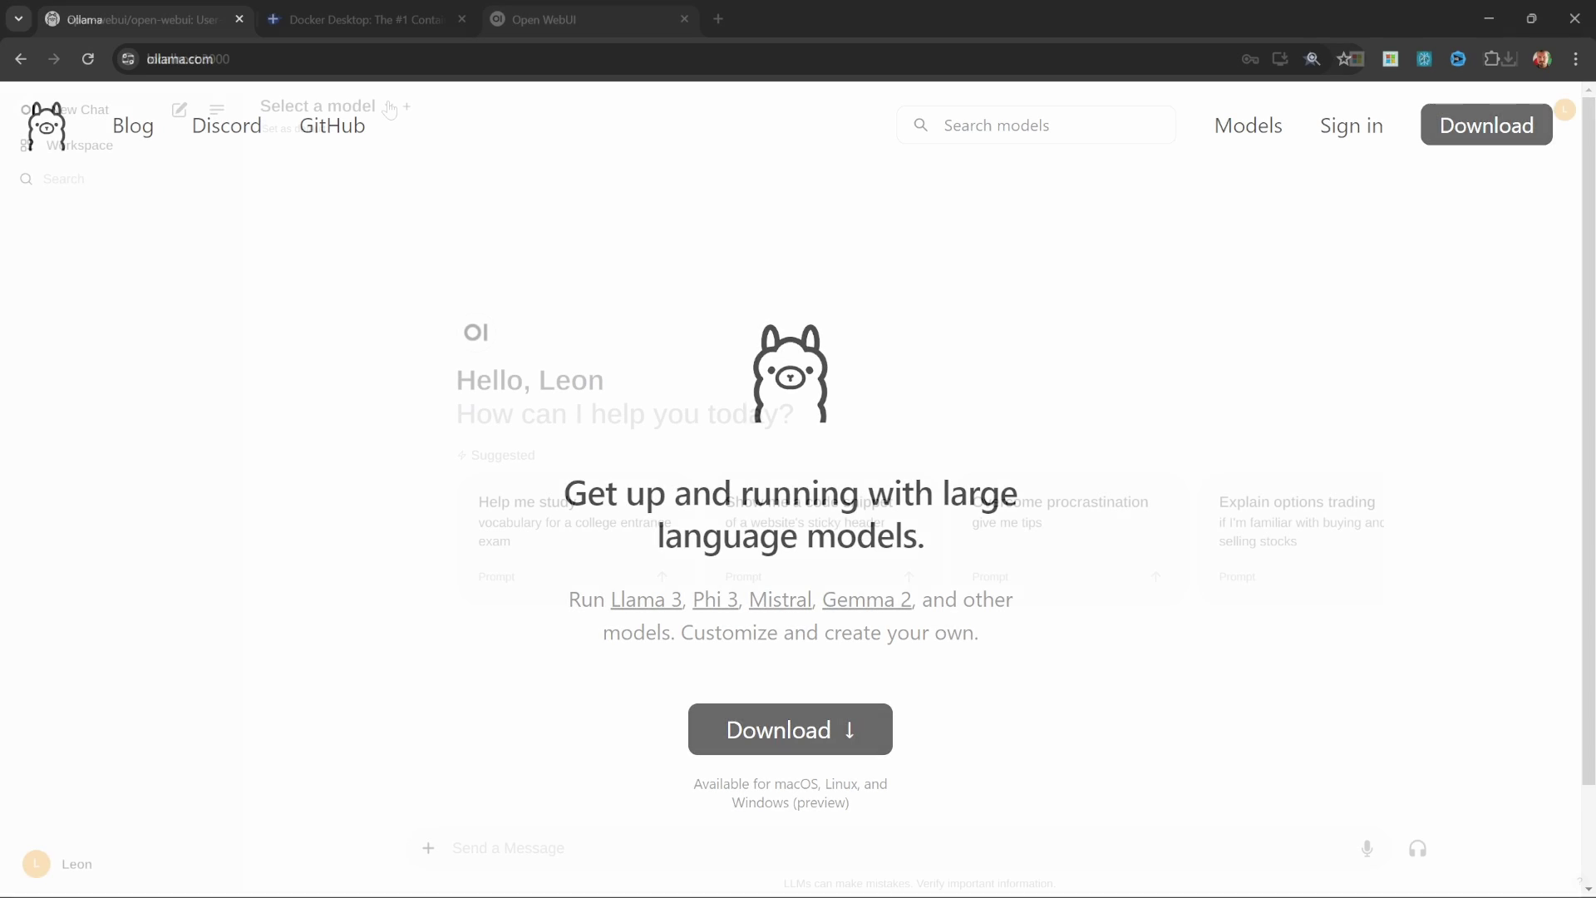
Open the Open WebUI model list to choose johnthepirate:latest for the PDF revenue chat
click(389, 109)
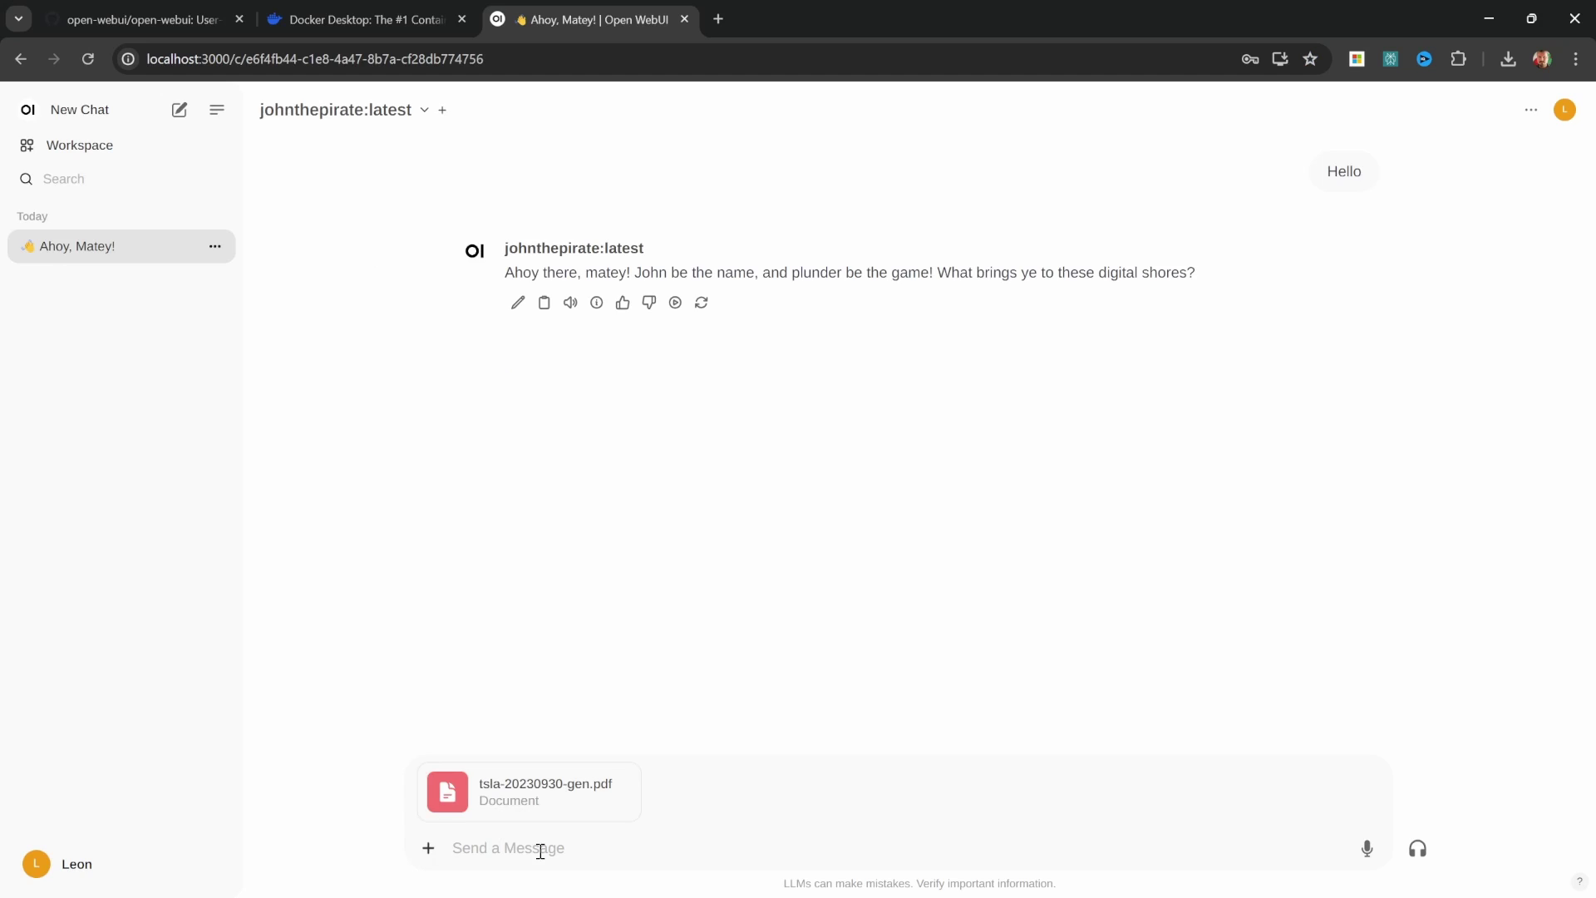
text(What was t)
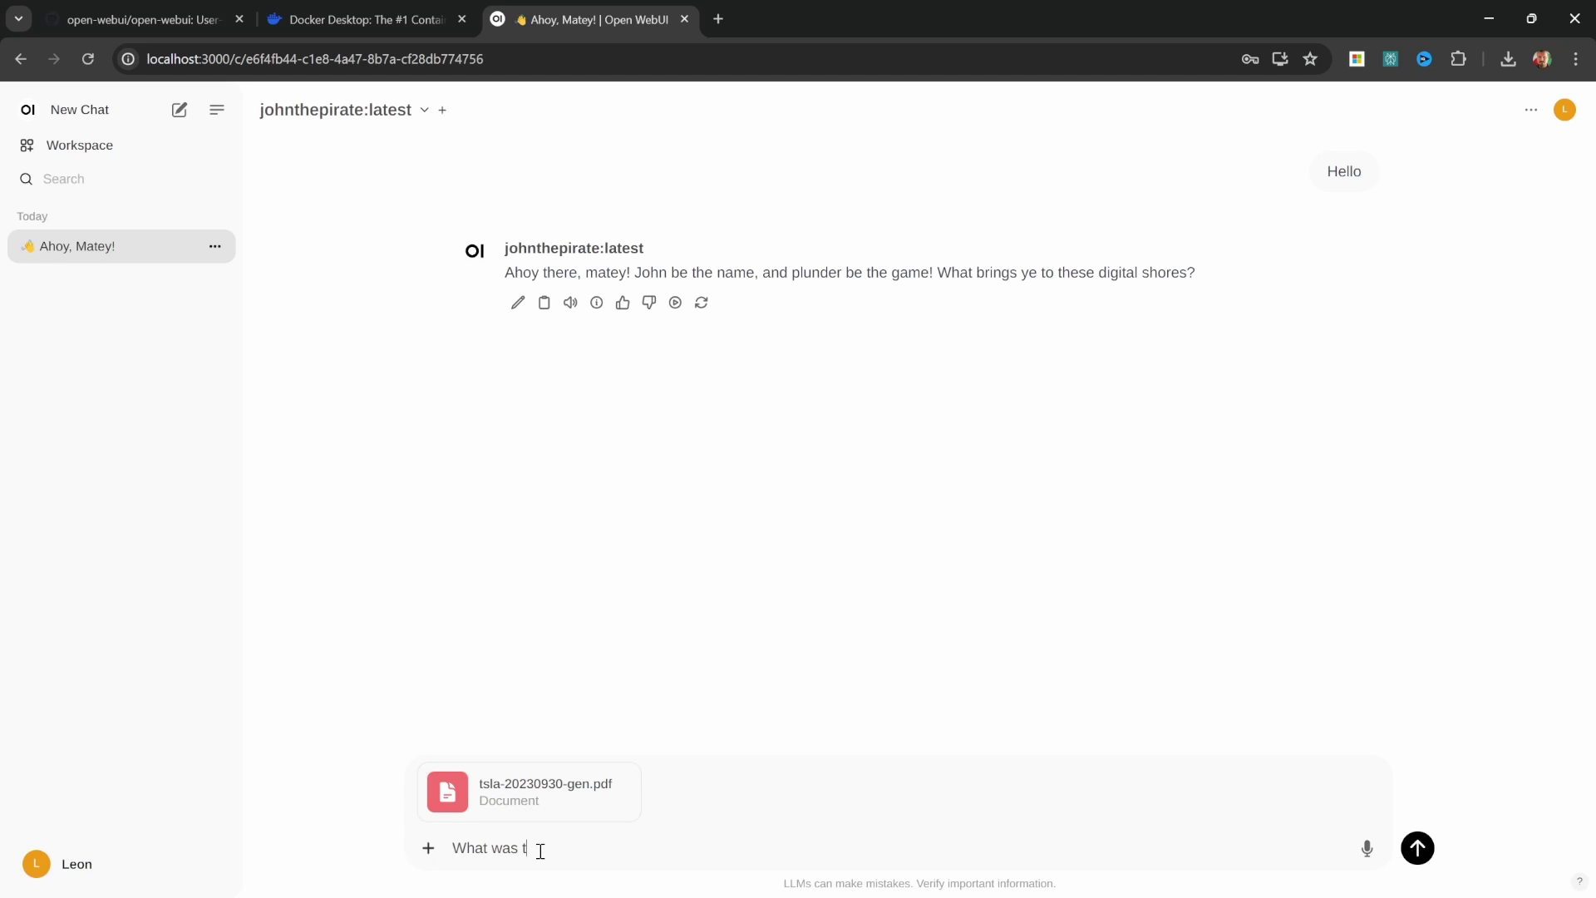
text(he revenue )
text(for)
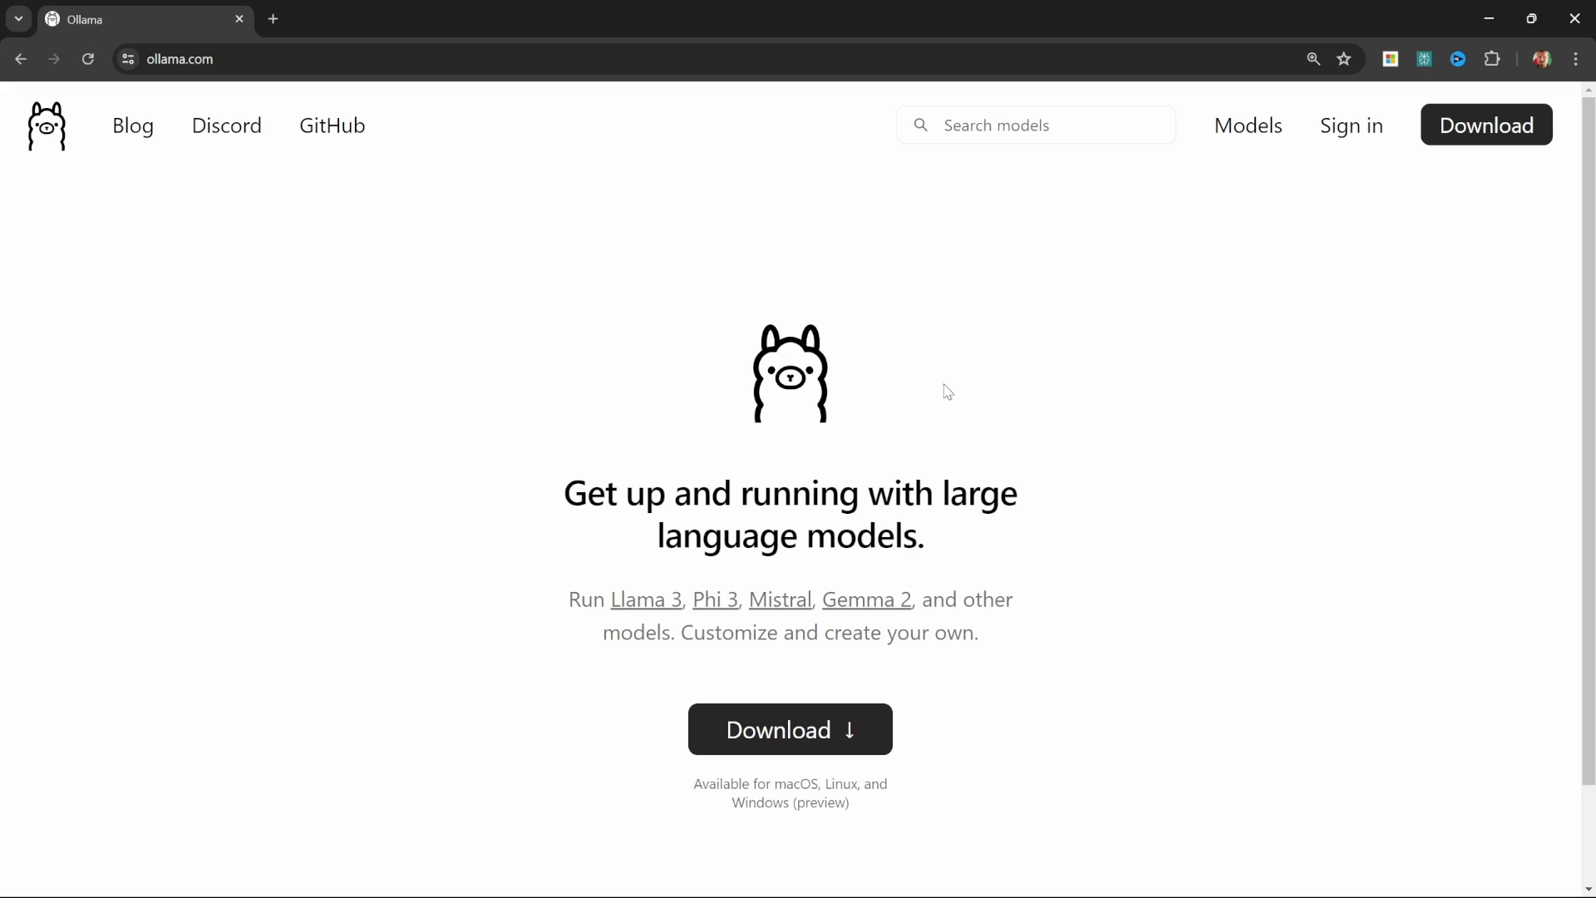
Download the Ollama Windows (Preview) installer and install it
click(1518, 140)
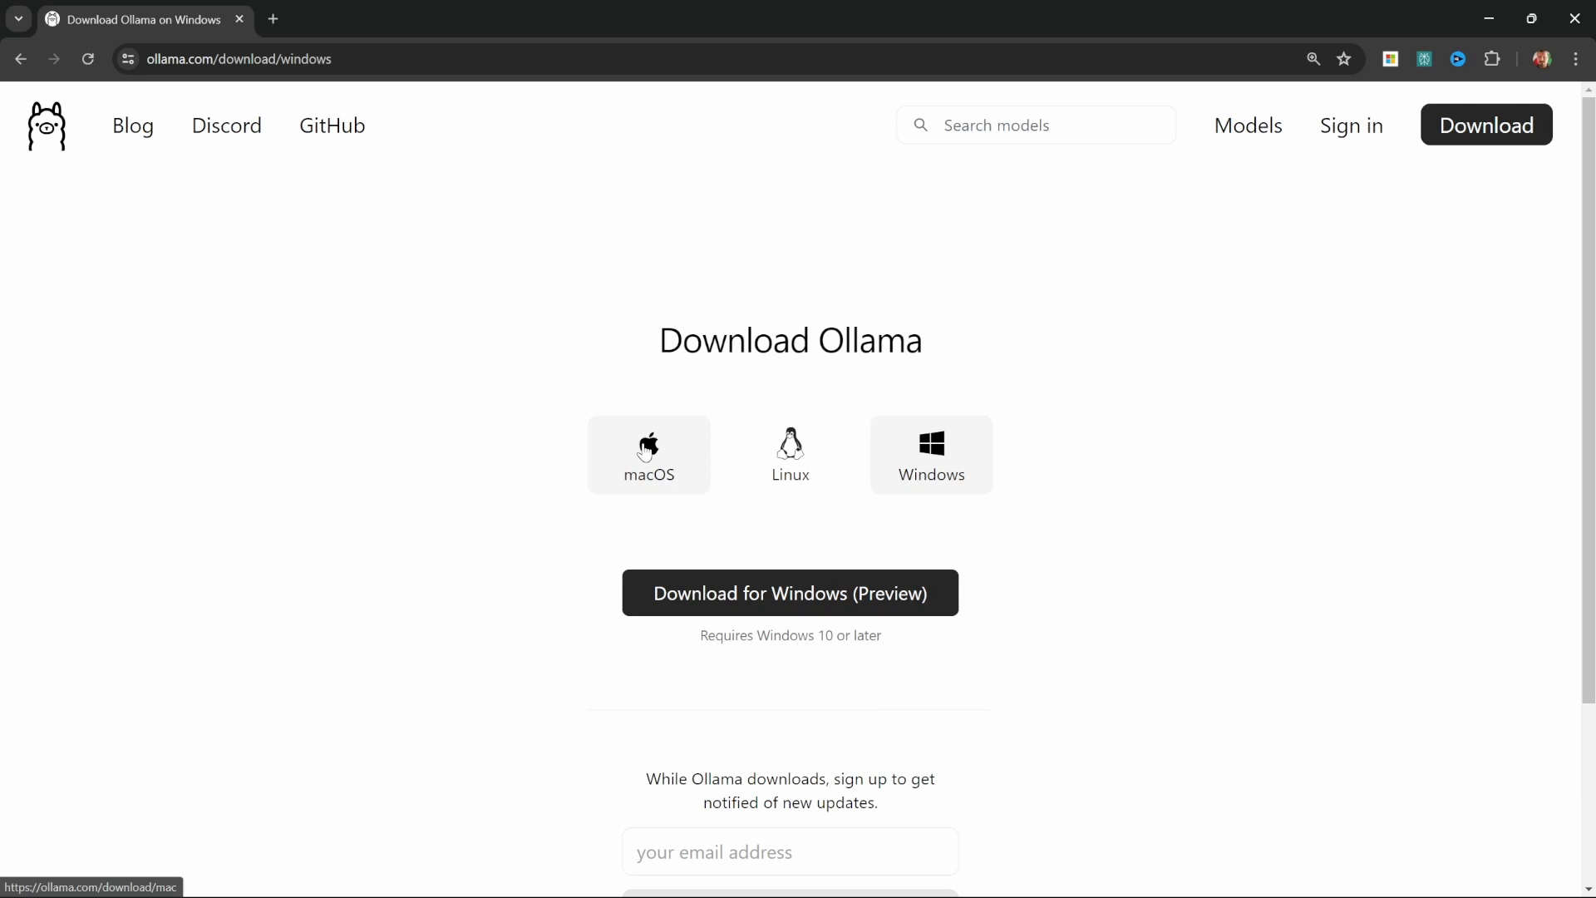
click(873, 594)
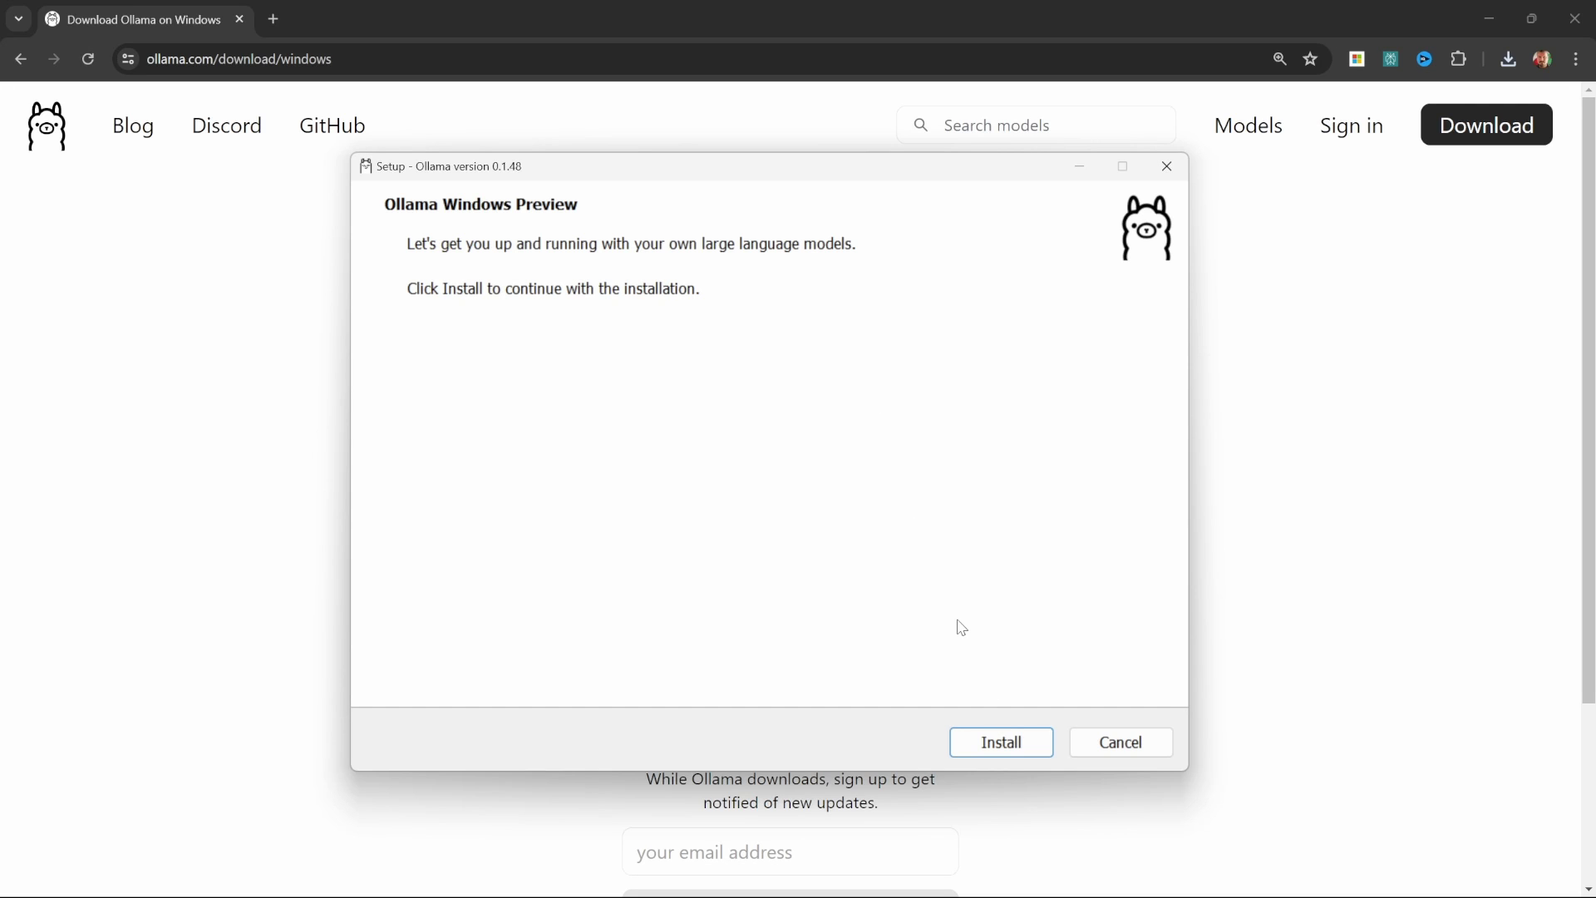
click(1001, 743)
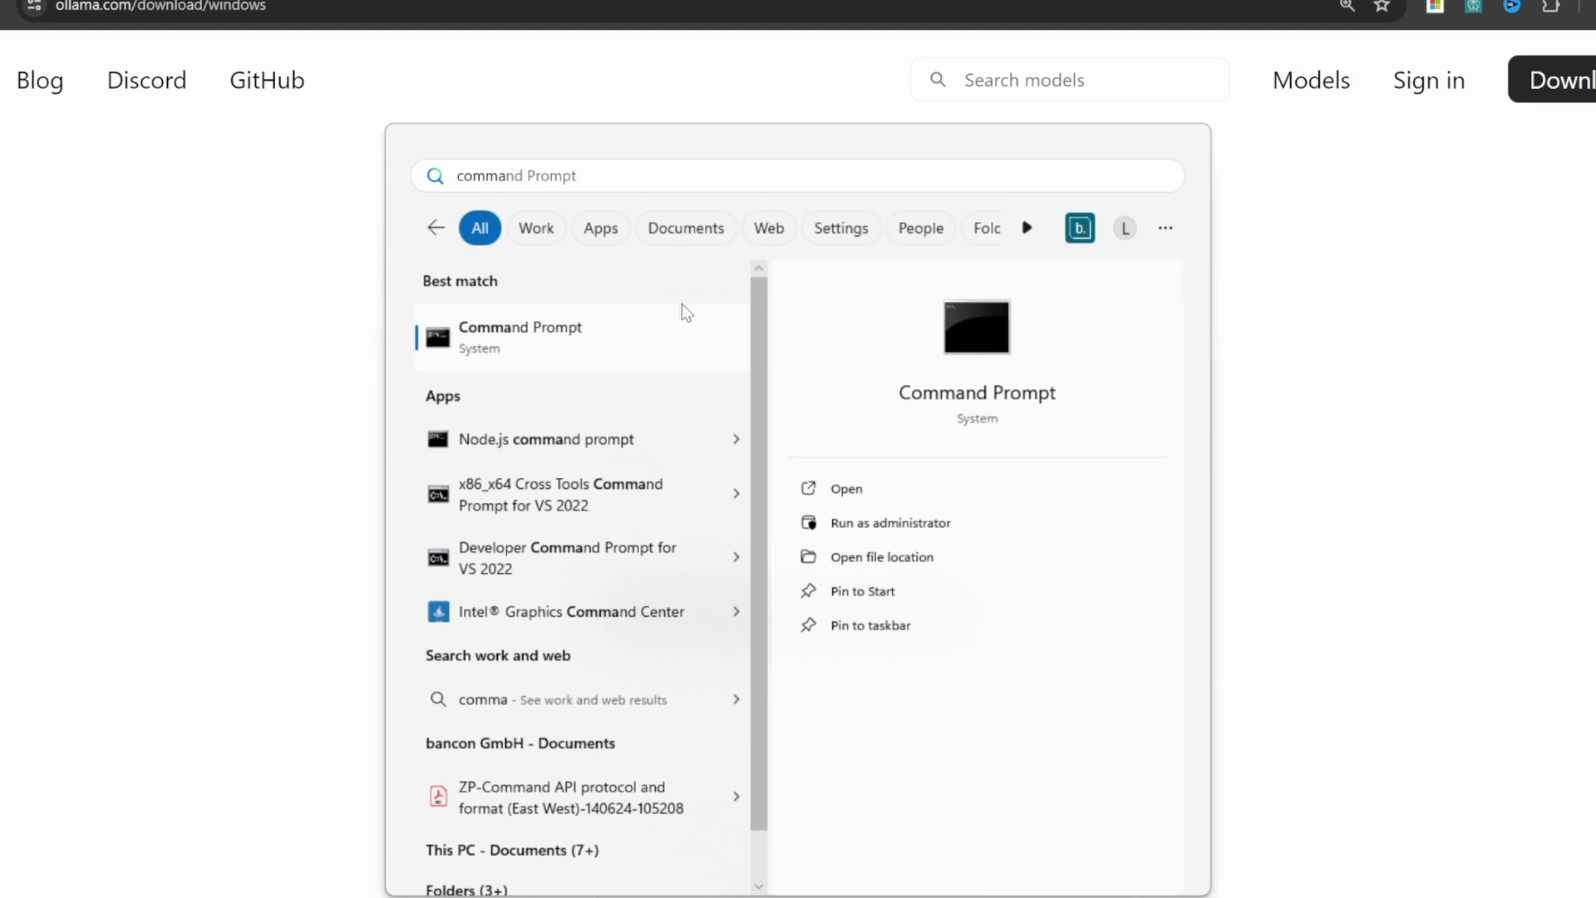
Run ollama serve to see the server already running, clear the screen, and confirm ollama list is empty
click(514, 340)
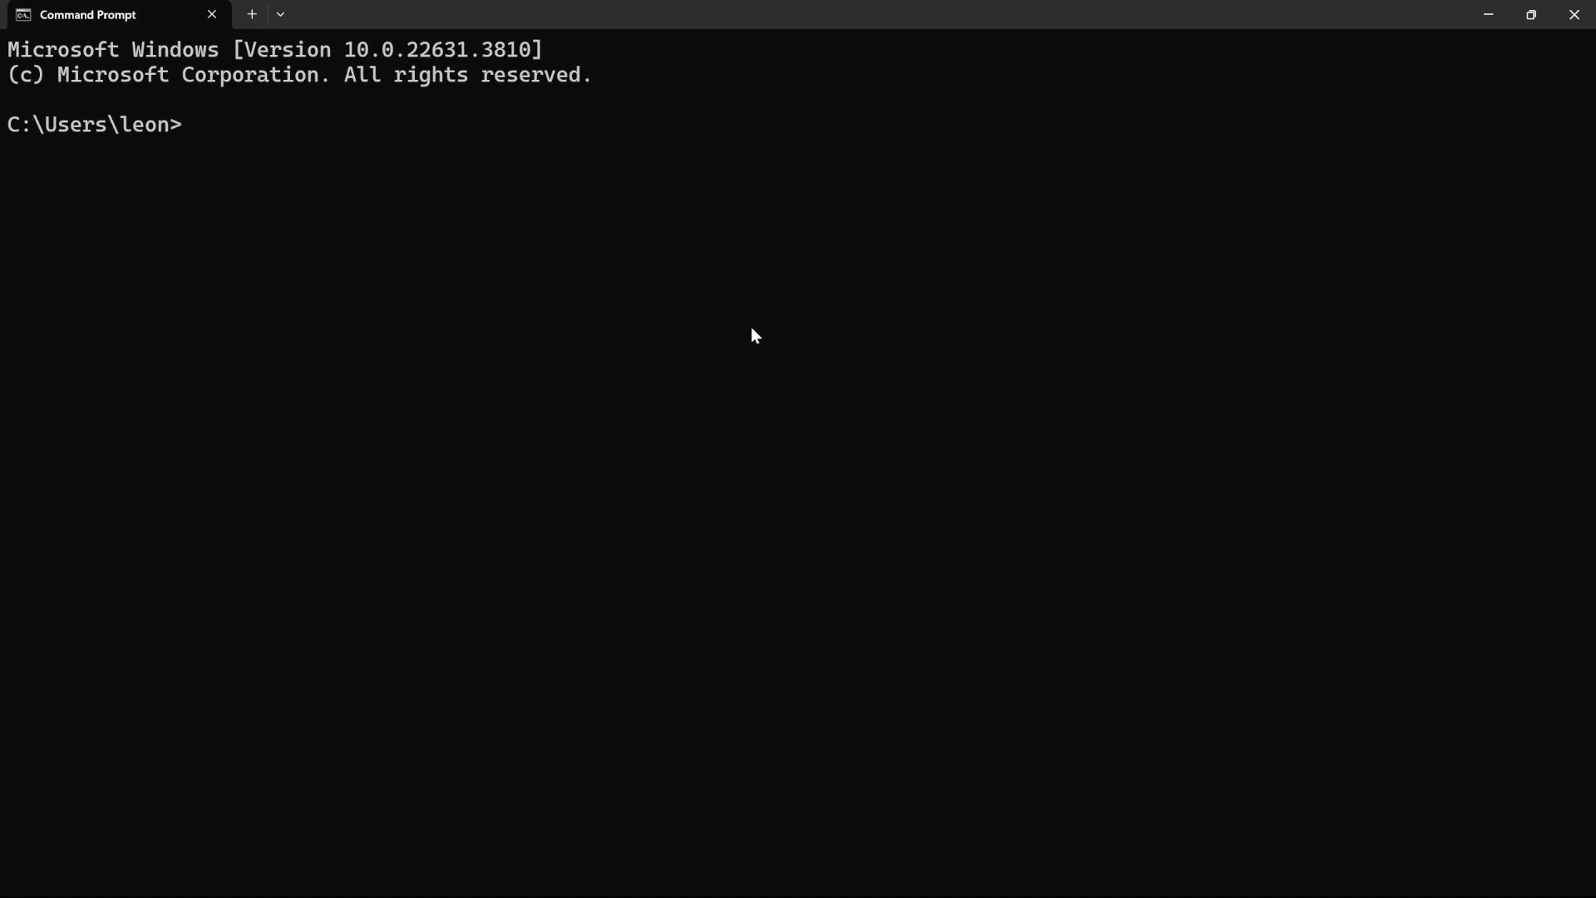
text(ollama serve)
key(Return)
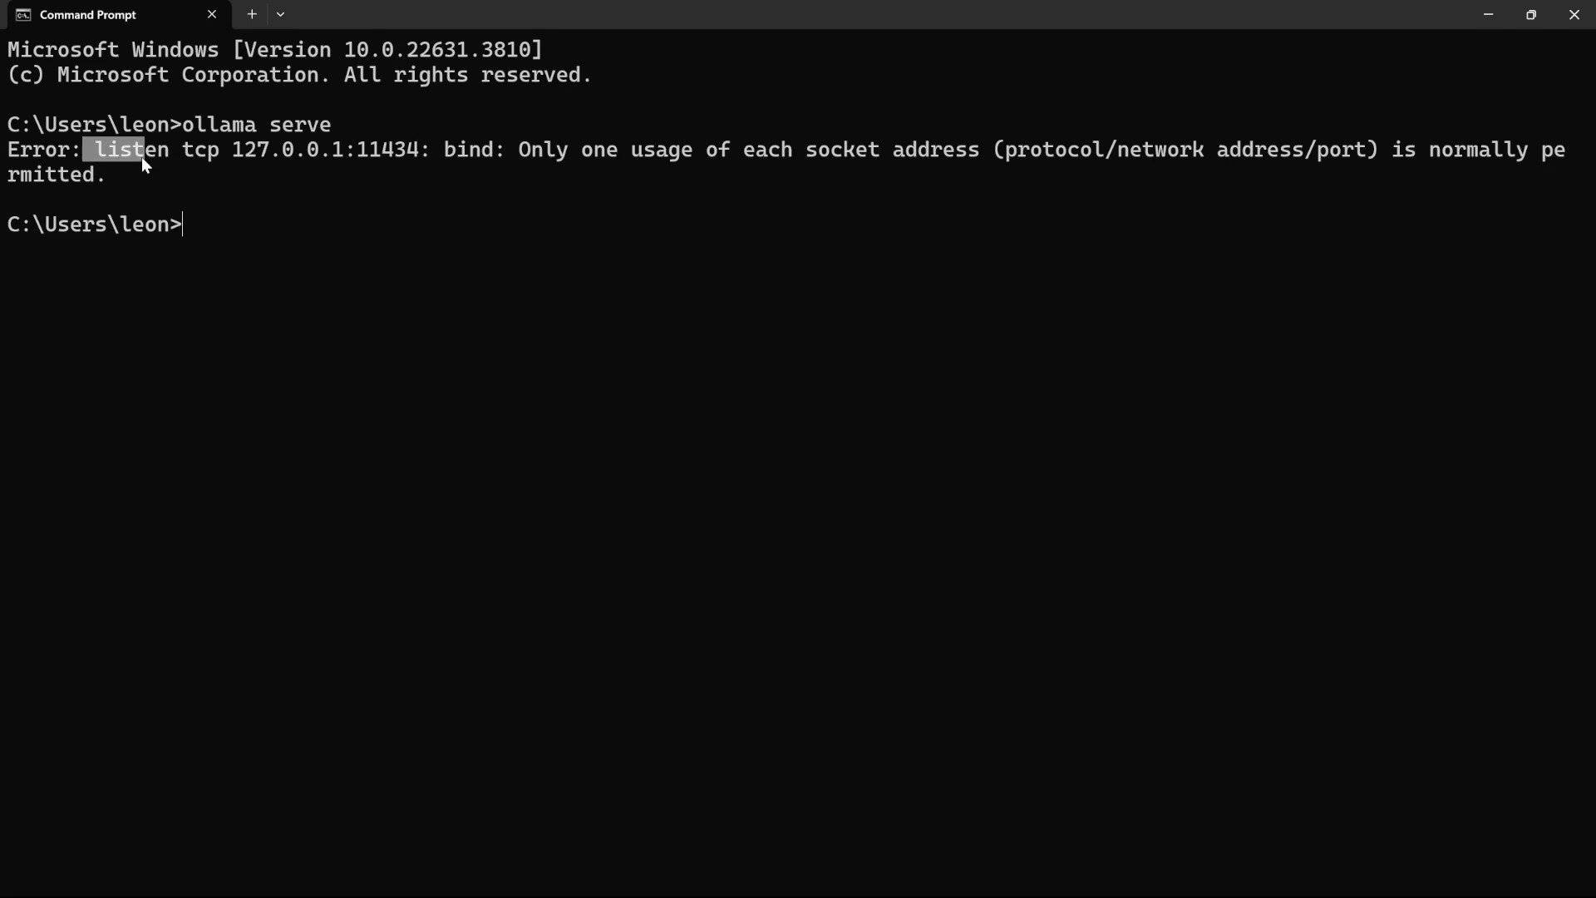
drag(142, 156, 428, 155)
click(315, 253)
text(cls)
key(Return)
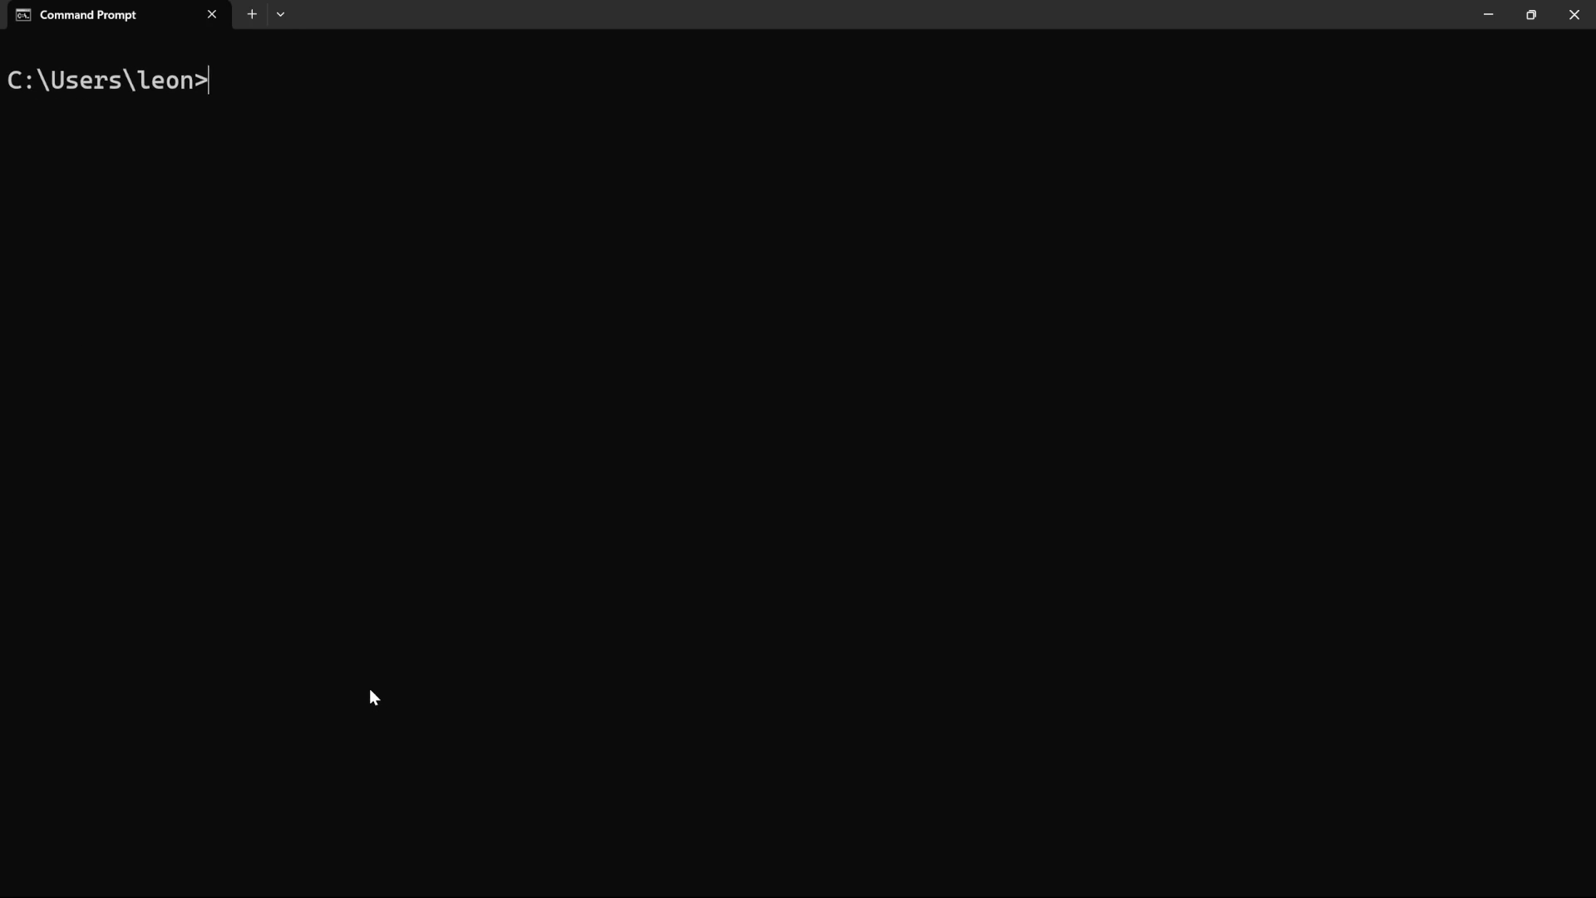
scroll(370, 689, up, 2)
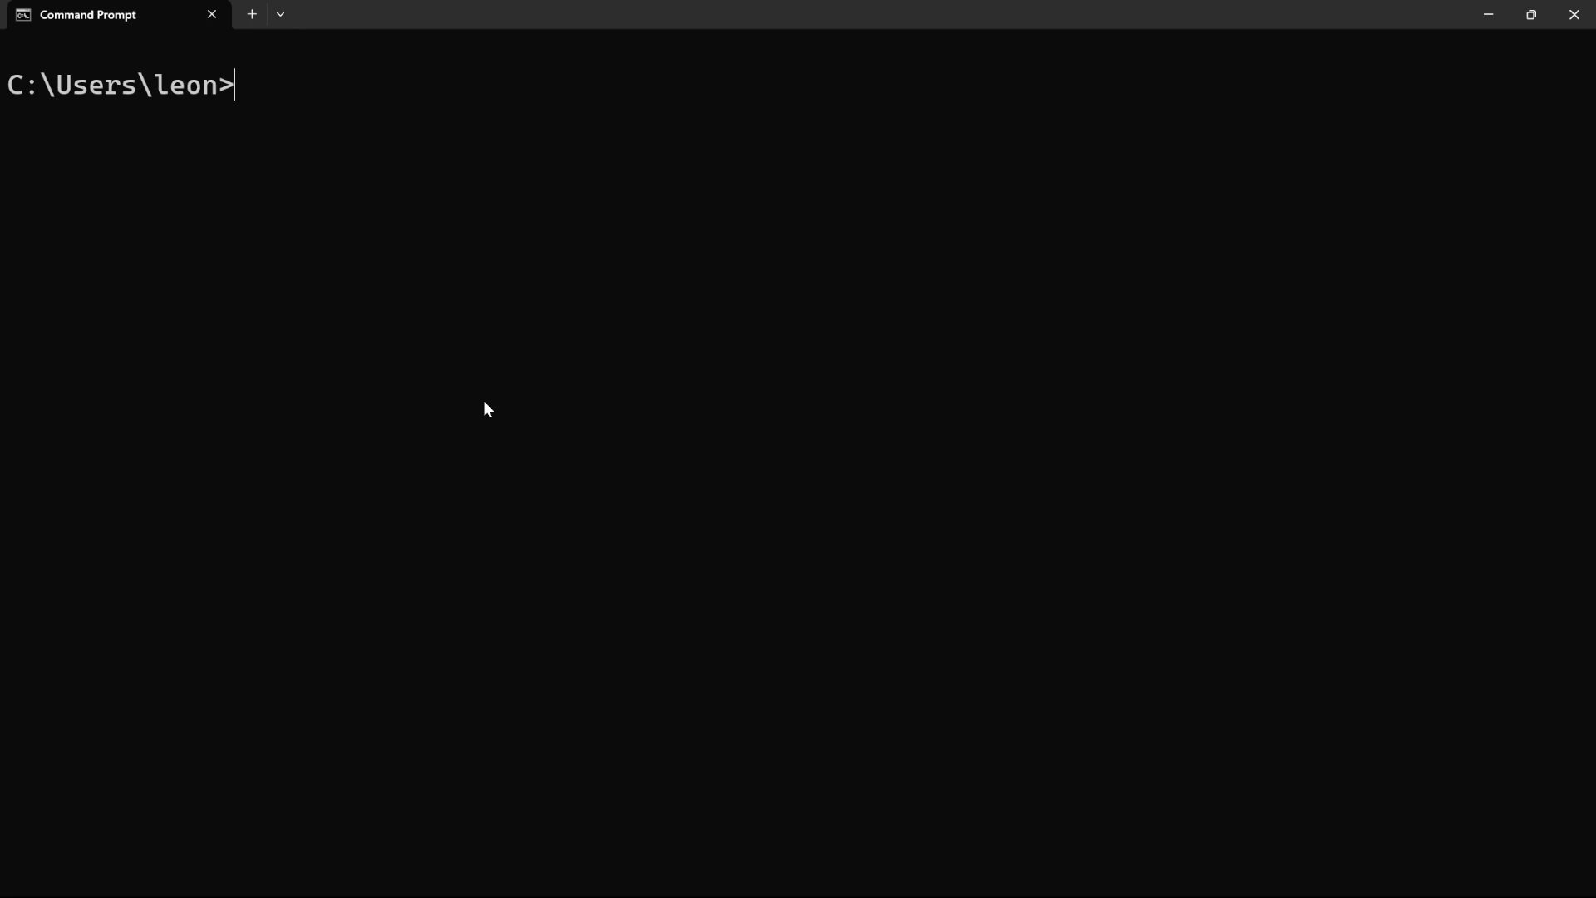
text(ollama list)
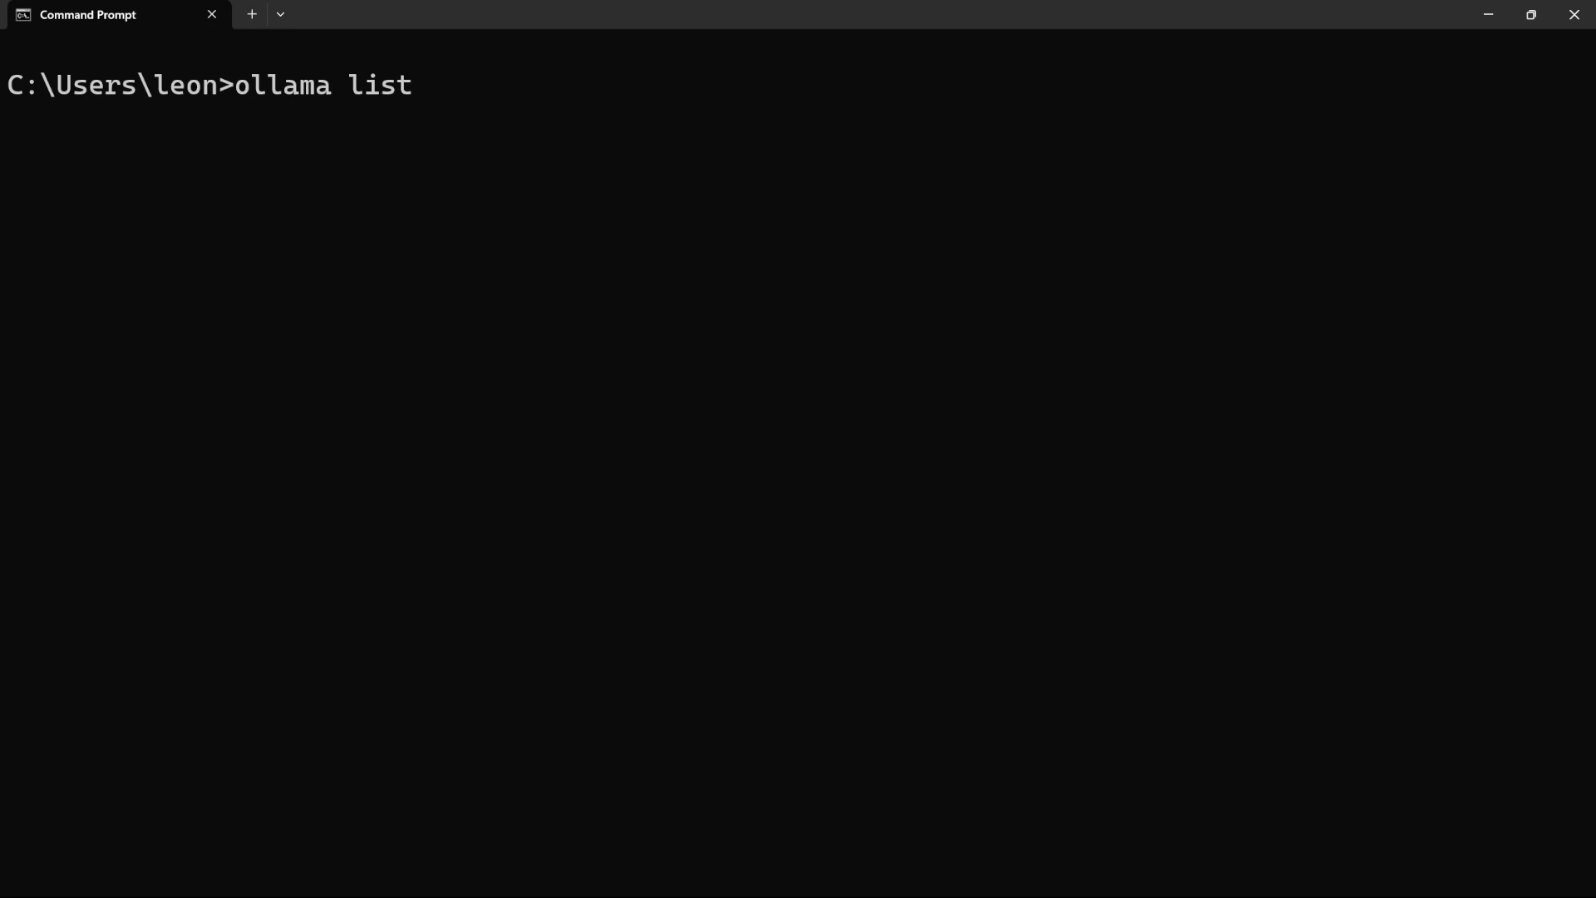
key(Return)
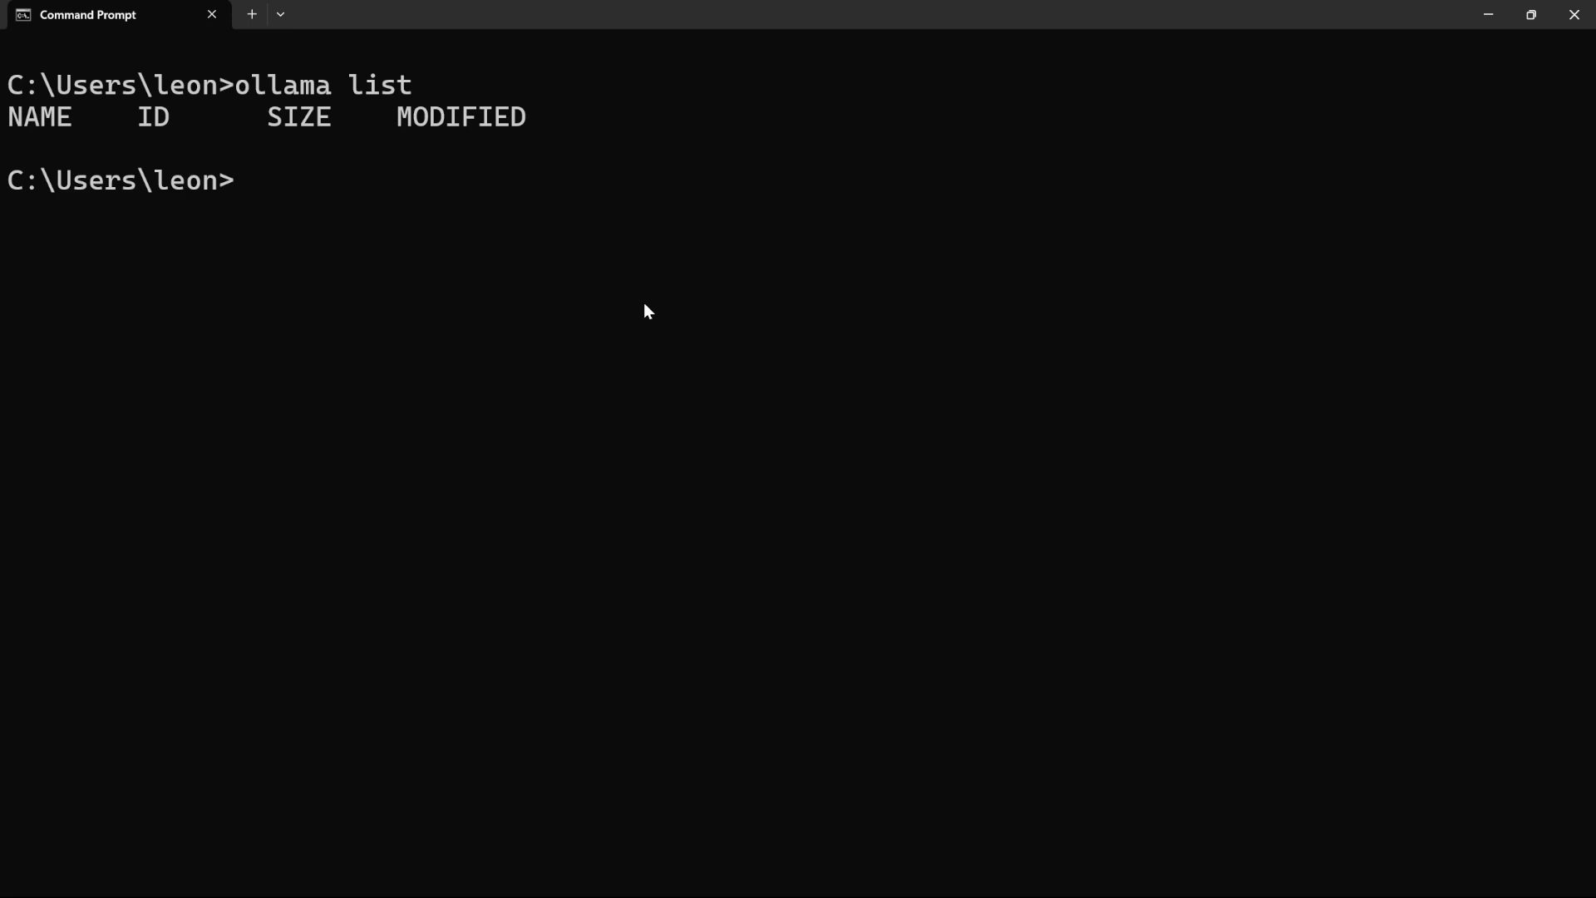
key(alt+Tab)
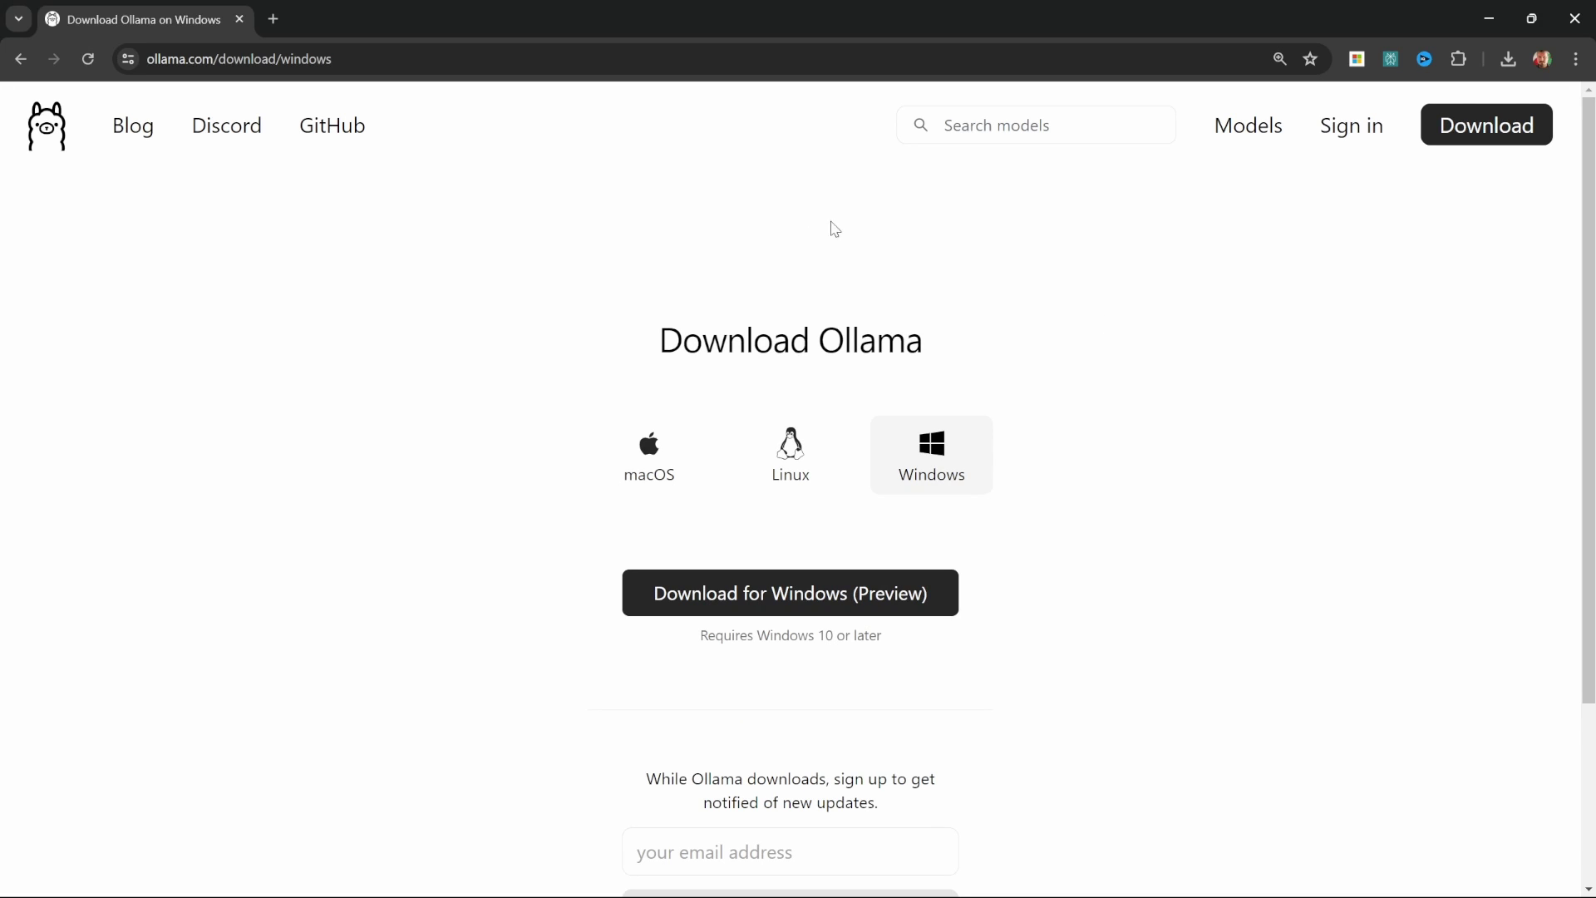
Browse the Ollama models library and its sort options, then open the gemma2 model page
click(1246, 131)
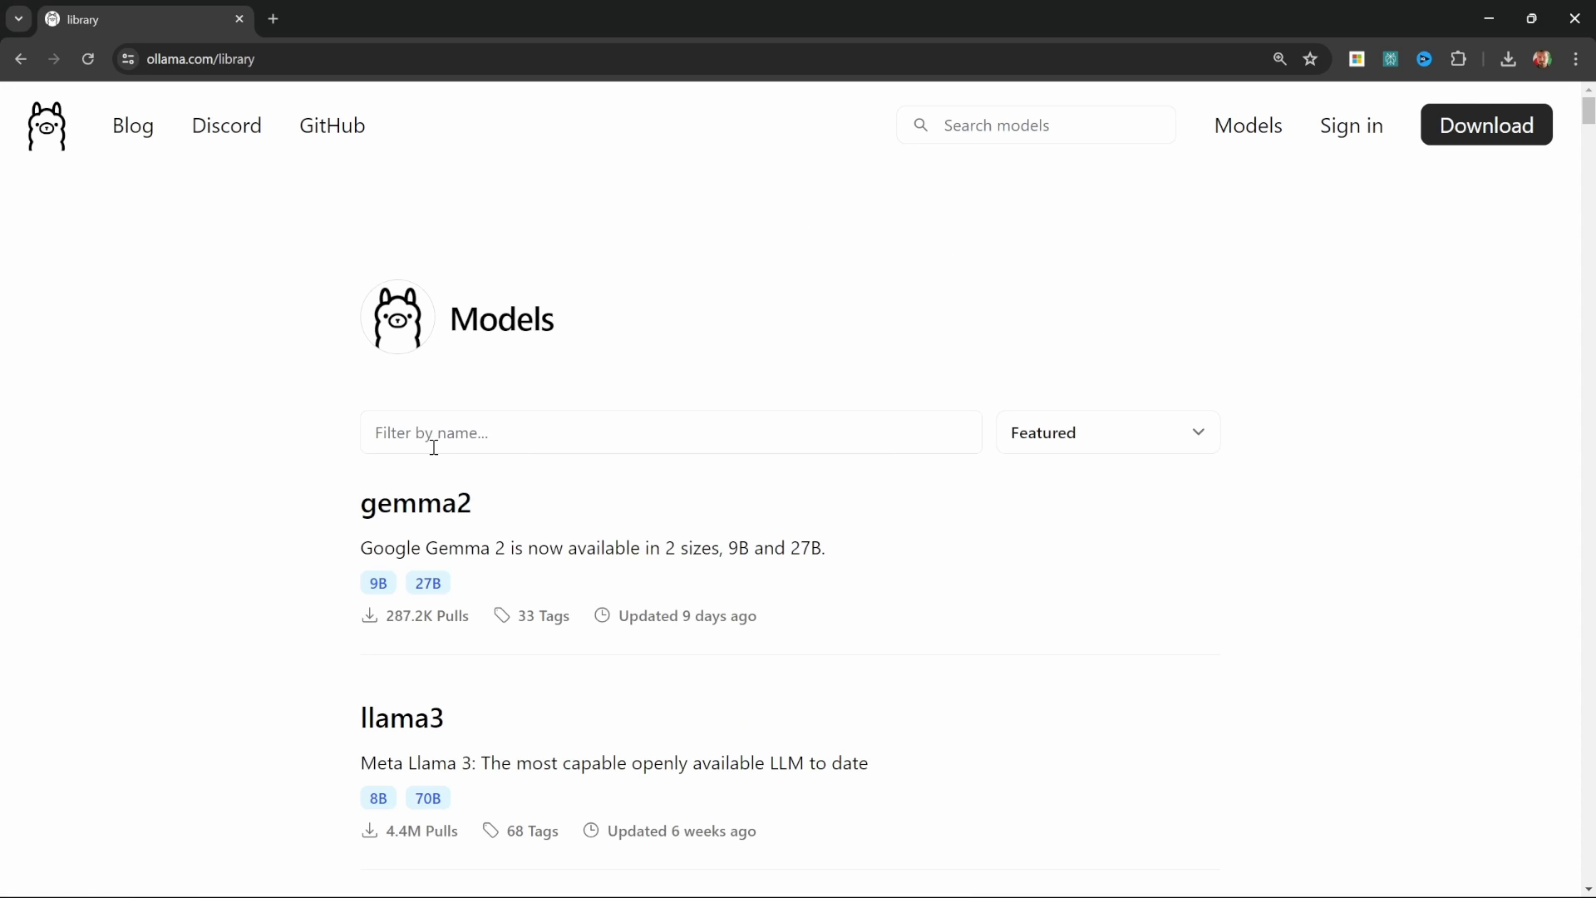
click(1204, 439)
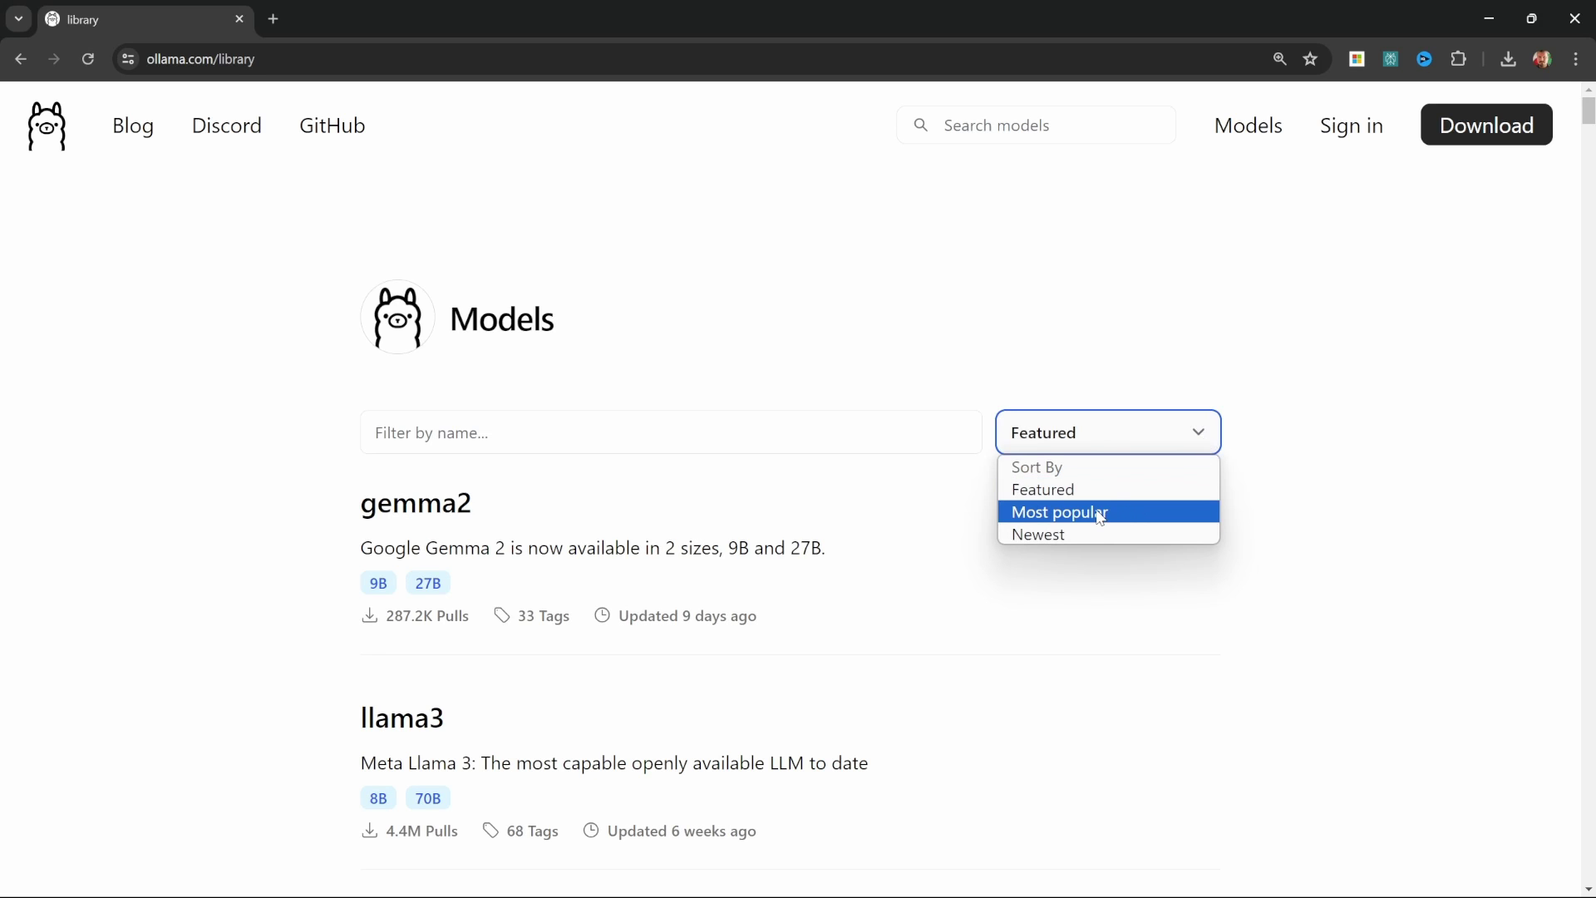
scroll(1095, 536, down, 1)
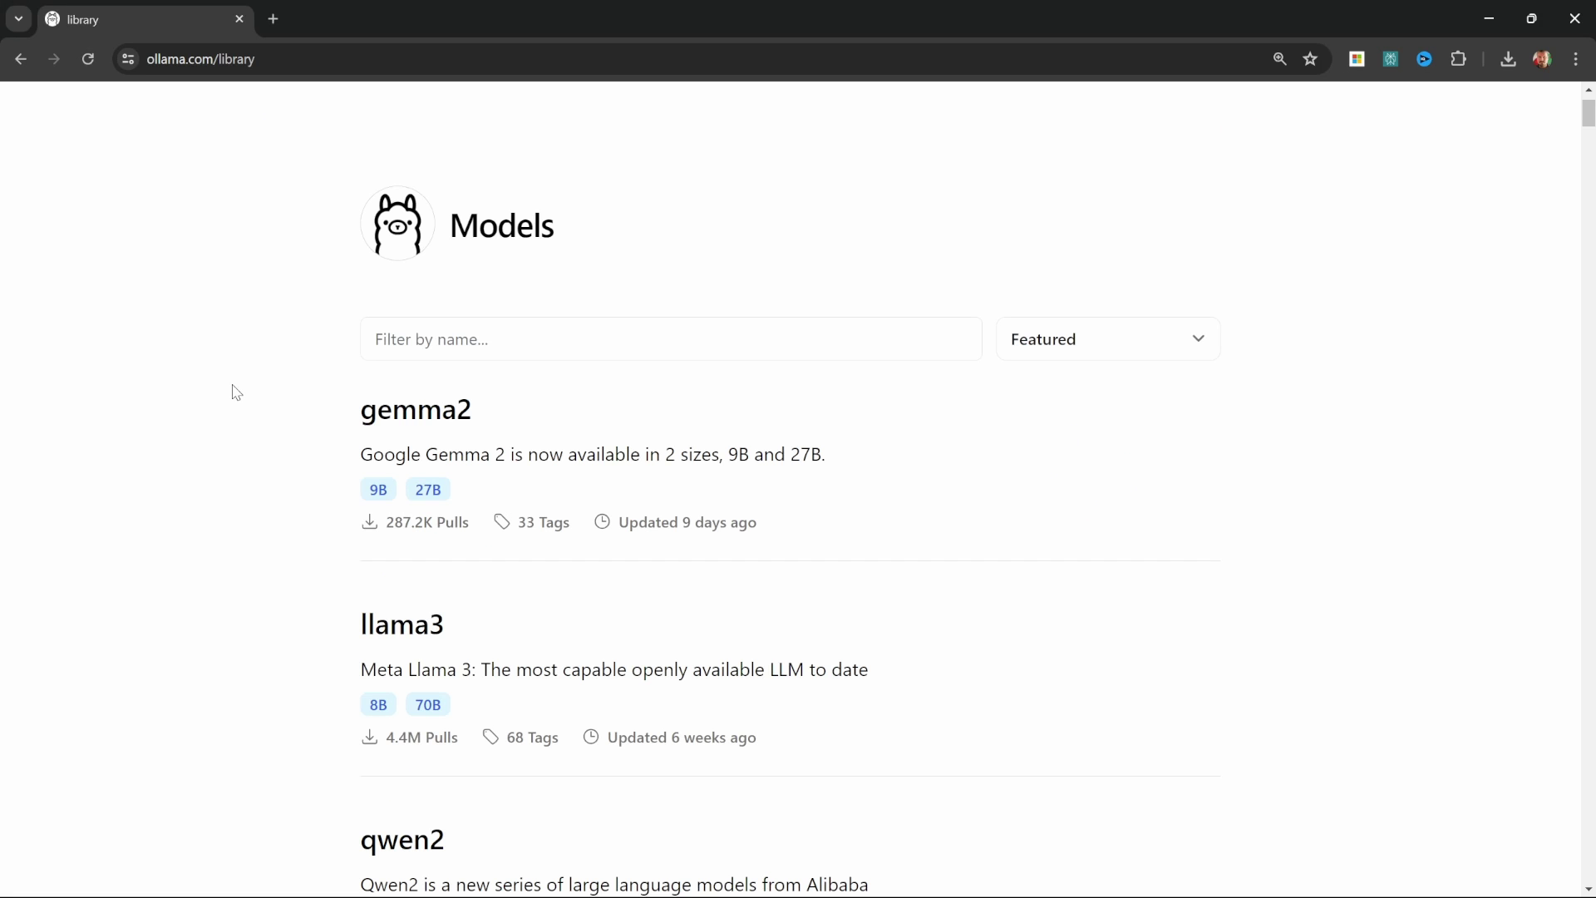
click(430, 424)
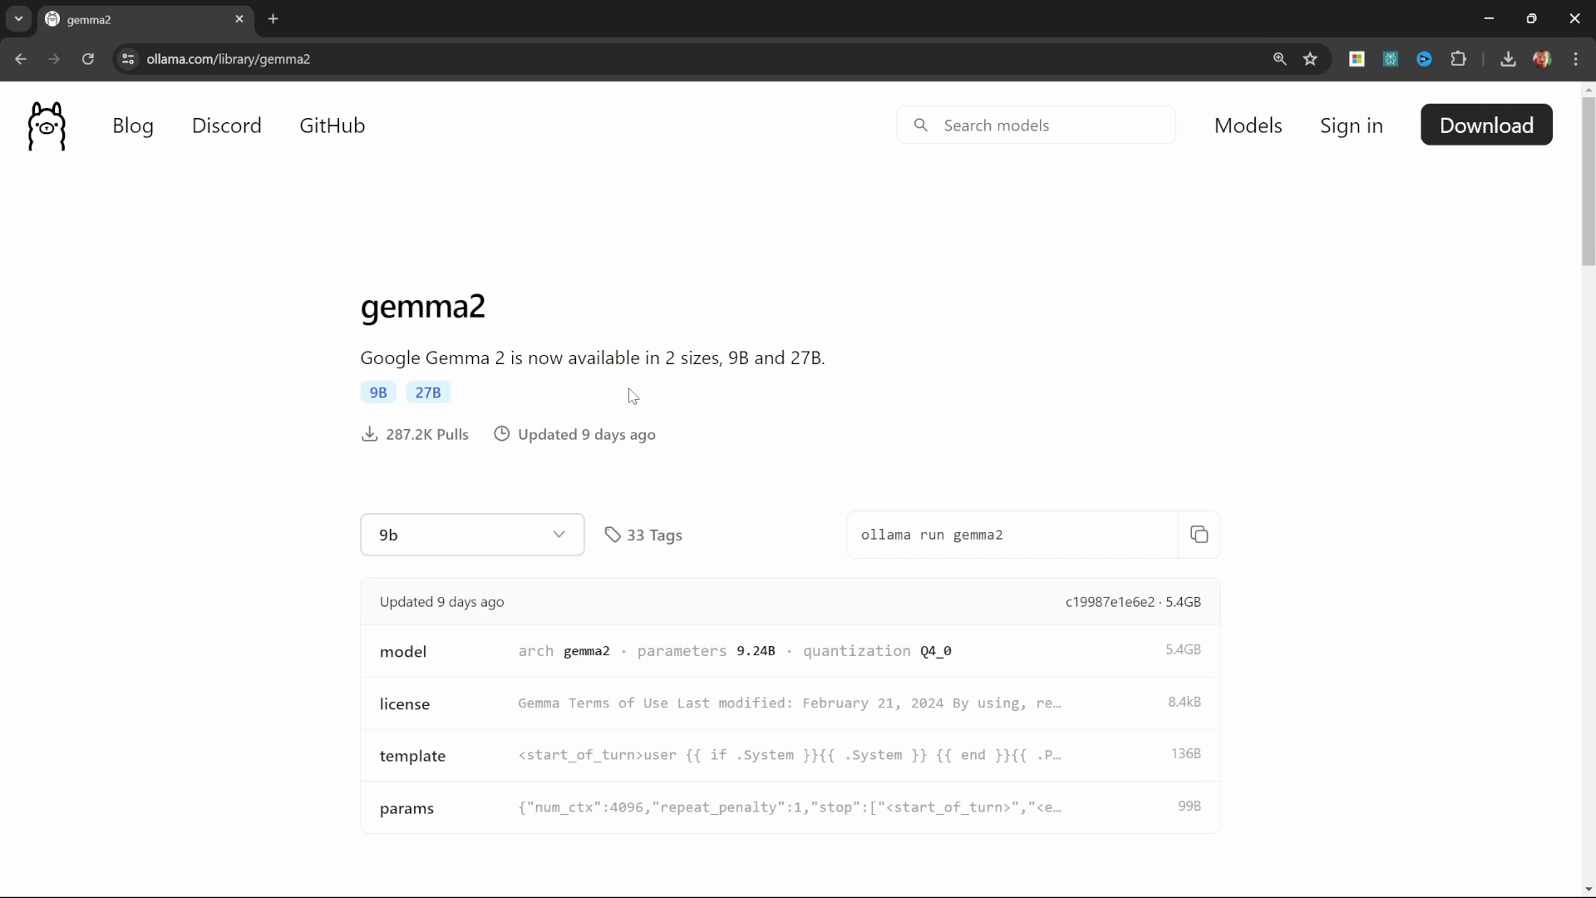
Highlight gemma2's 9B and 27B size tags to compare them
drag(368, 401, 448, 395)
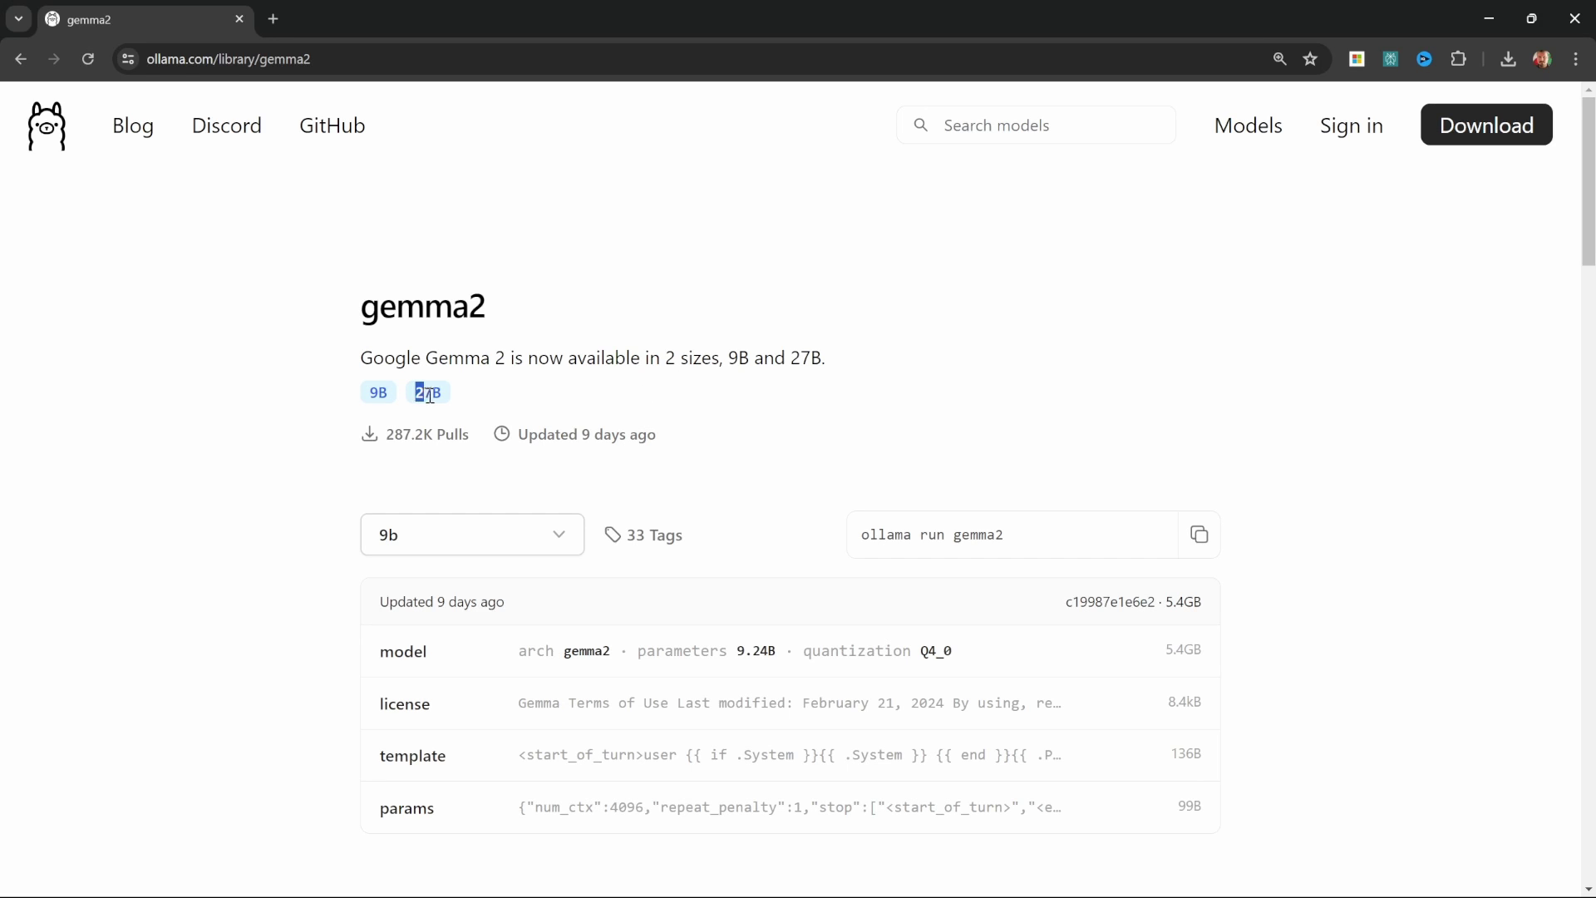
click(553, 395)
drag(364, 394, 396, 396)
click(409, 399)
drag(364, 392, 397, 389)
drag(412, 392, 454, 396)
scroll(449, 398, down, 1)
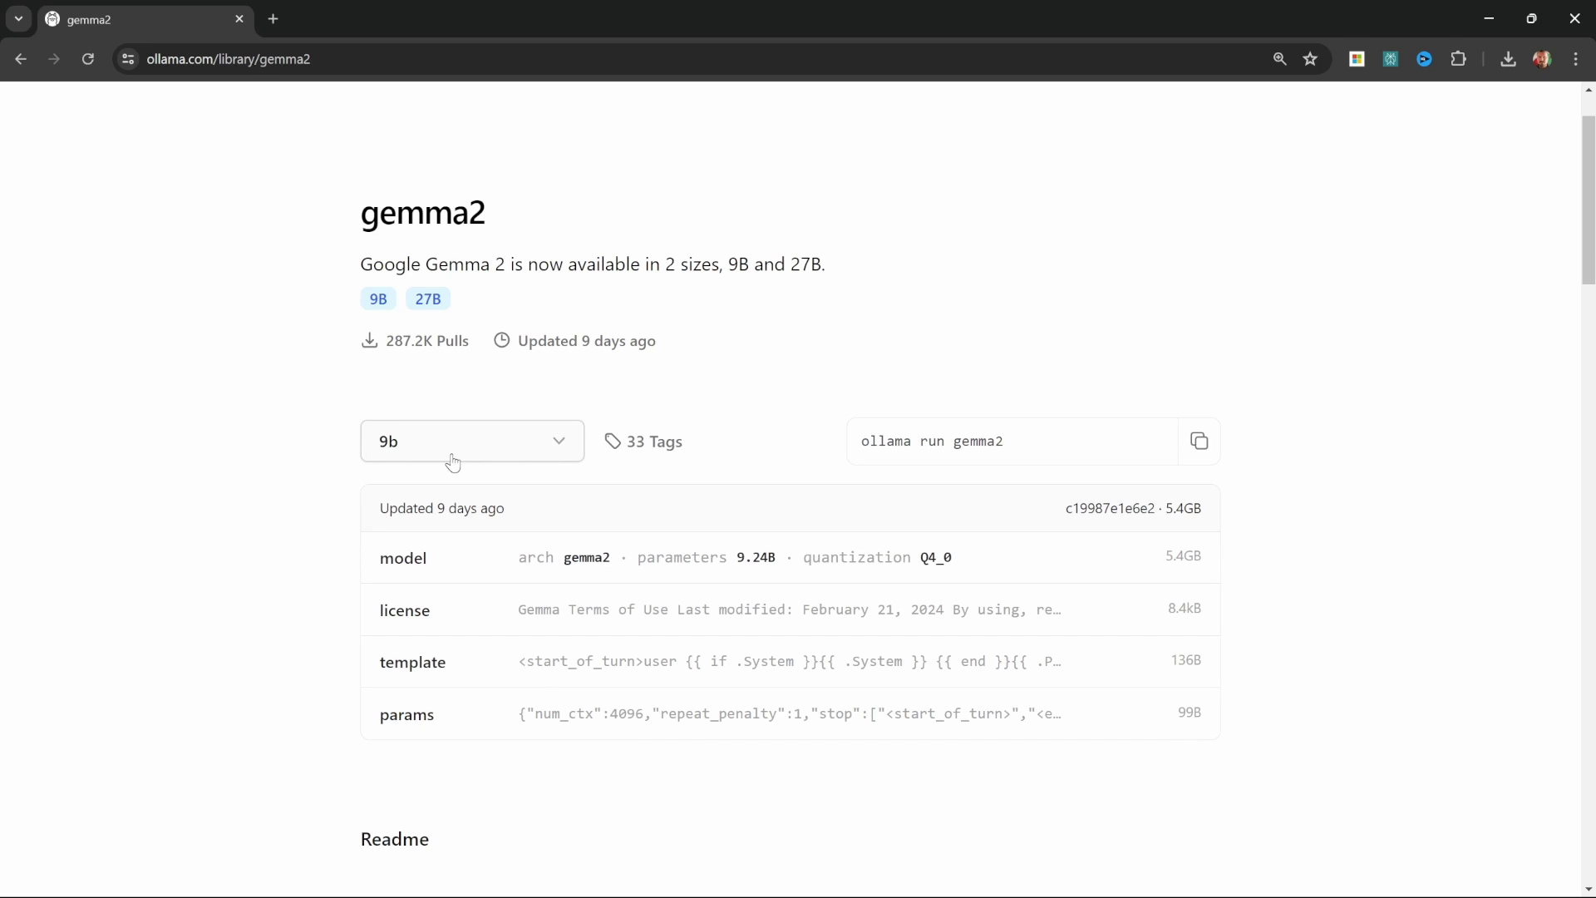
View gemma2's 27b variant, return to 9b, and select 'gemma2' in its run command
click(560, 444)
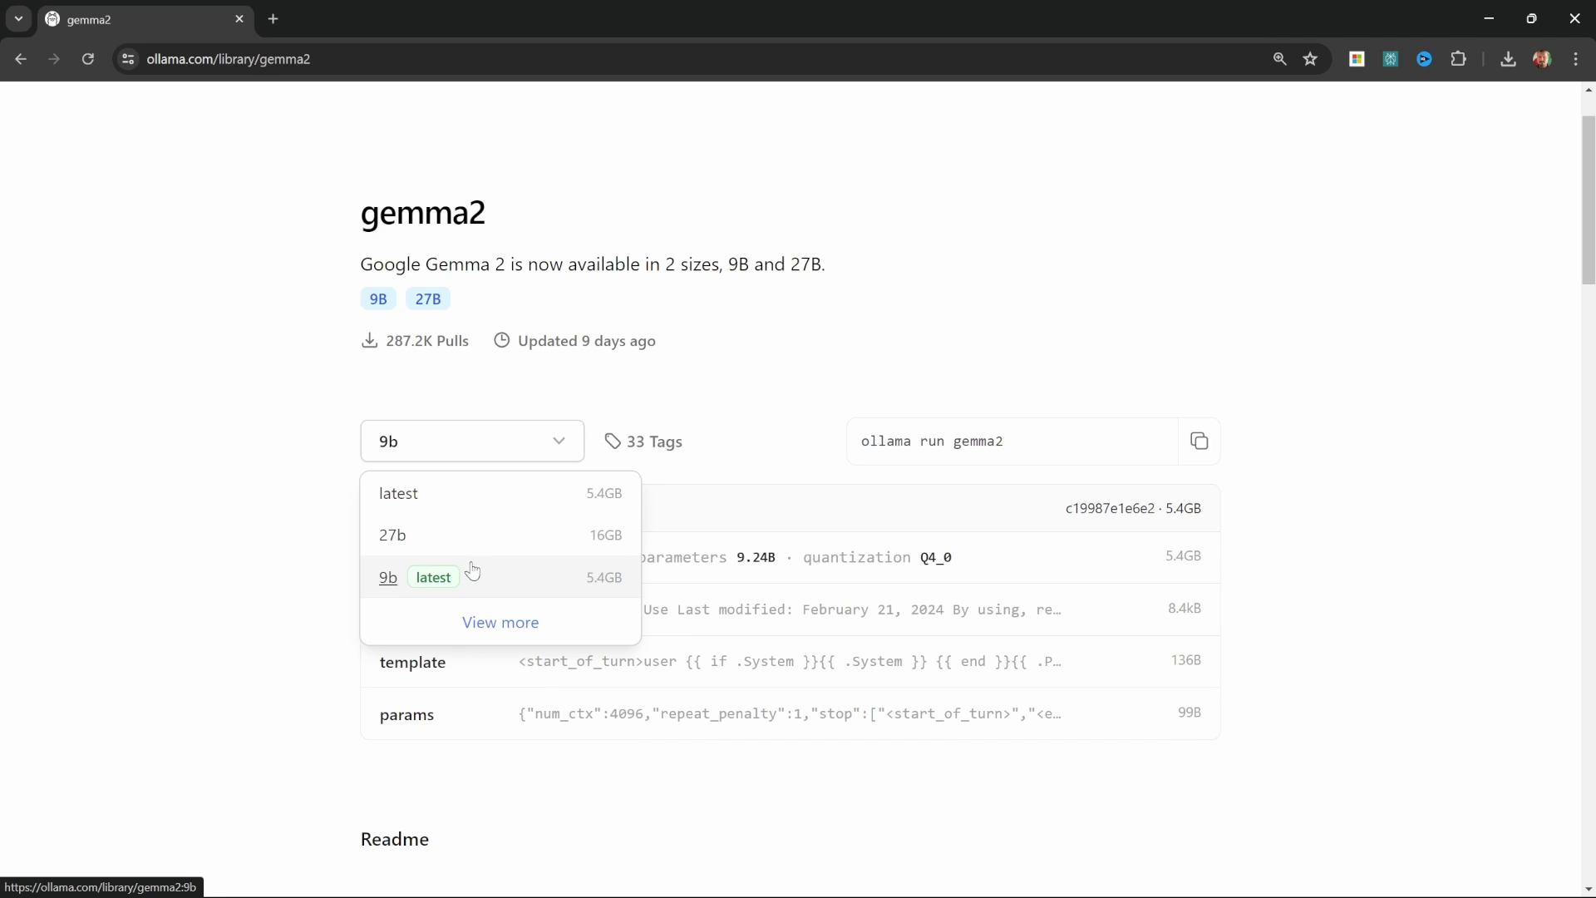
click(275, 572)
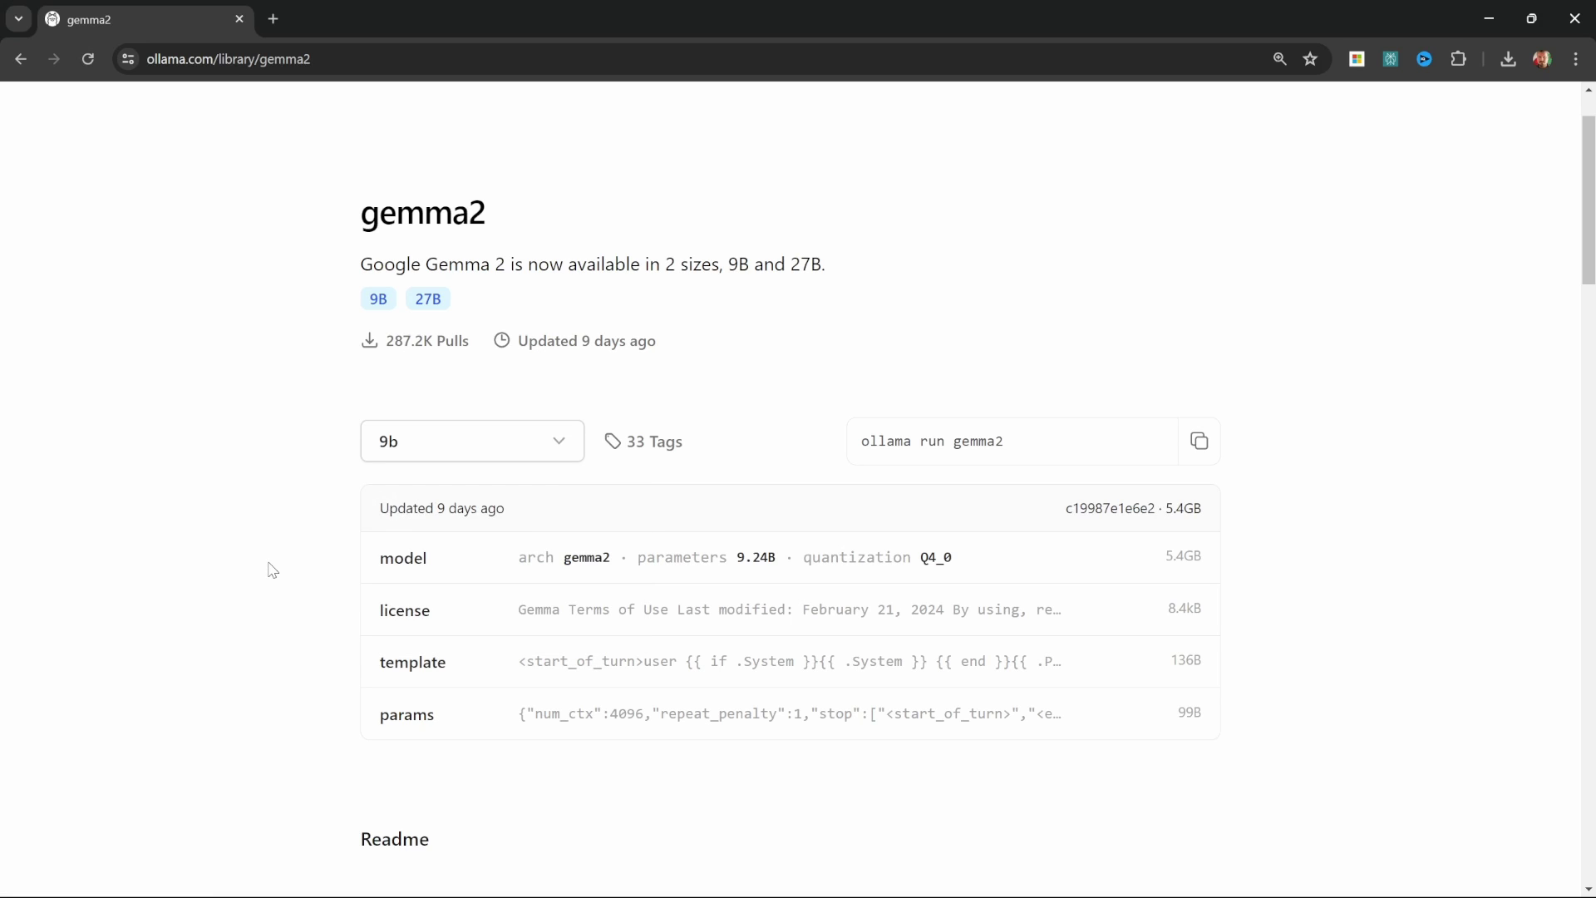
scroll(281, 511, down, 1)
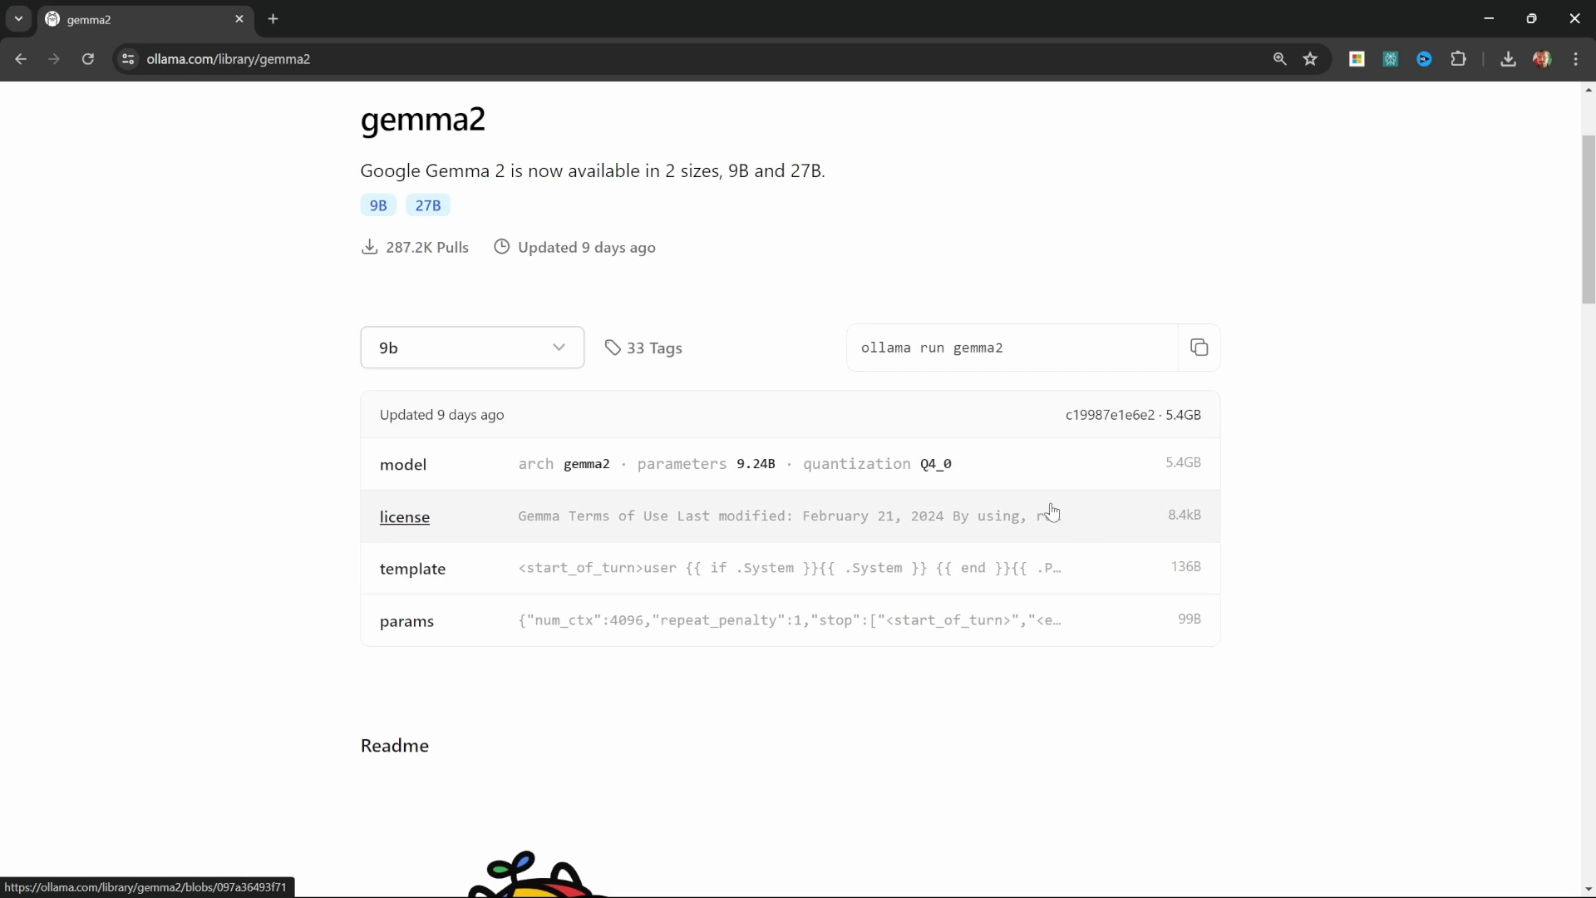
scroll(1082, 524, down, 2)
scroll(1082, 562, down, 2)
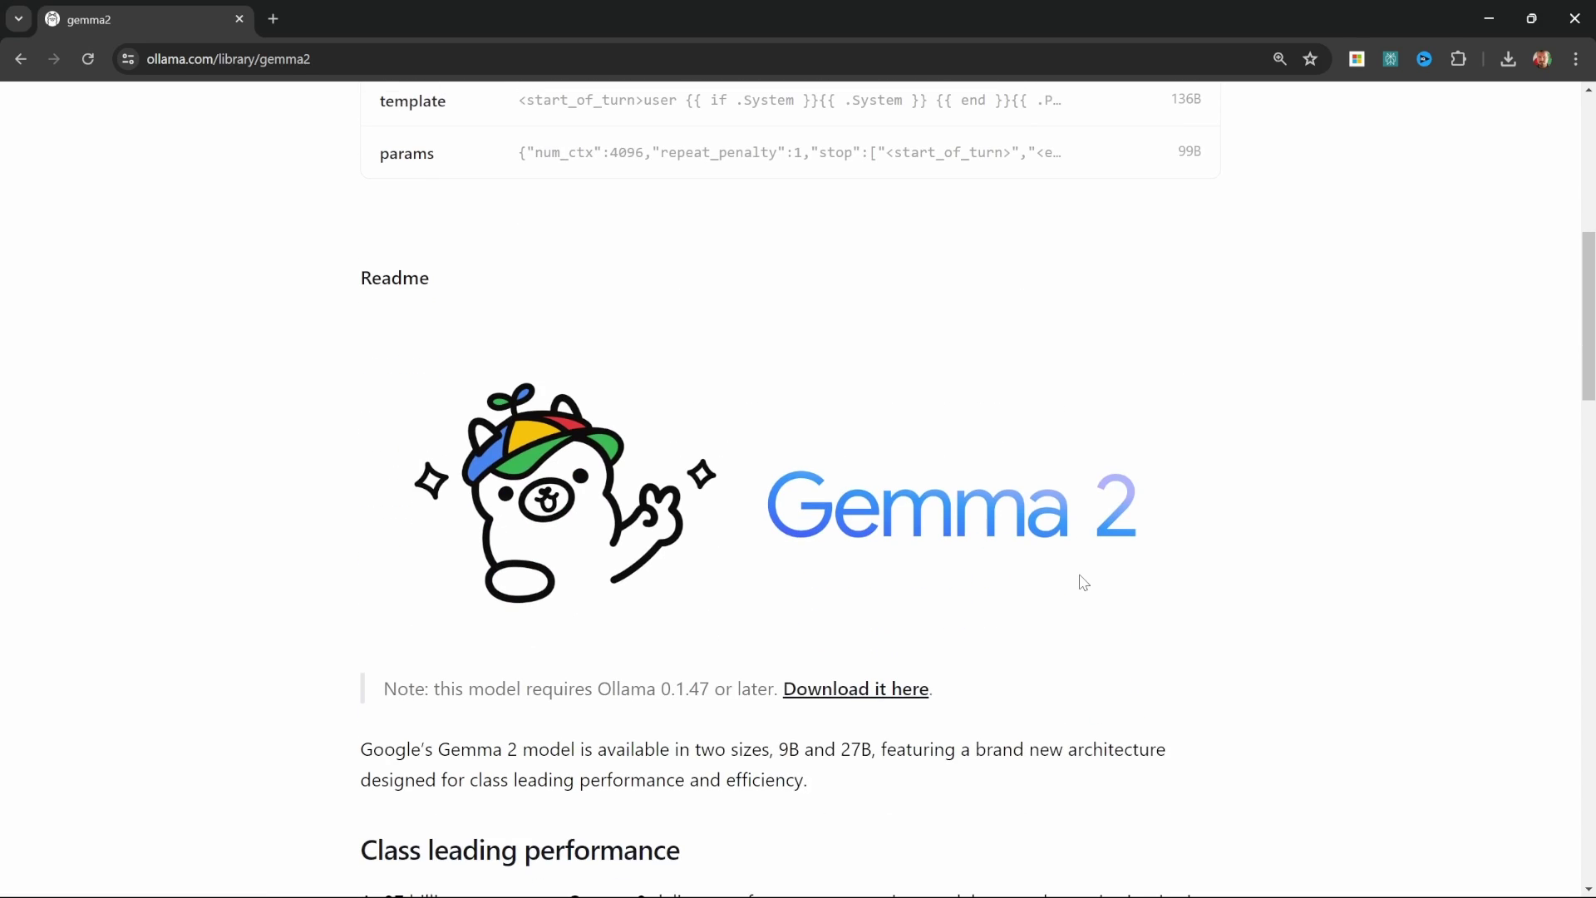
scroll(1083, 581, up, 5)
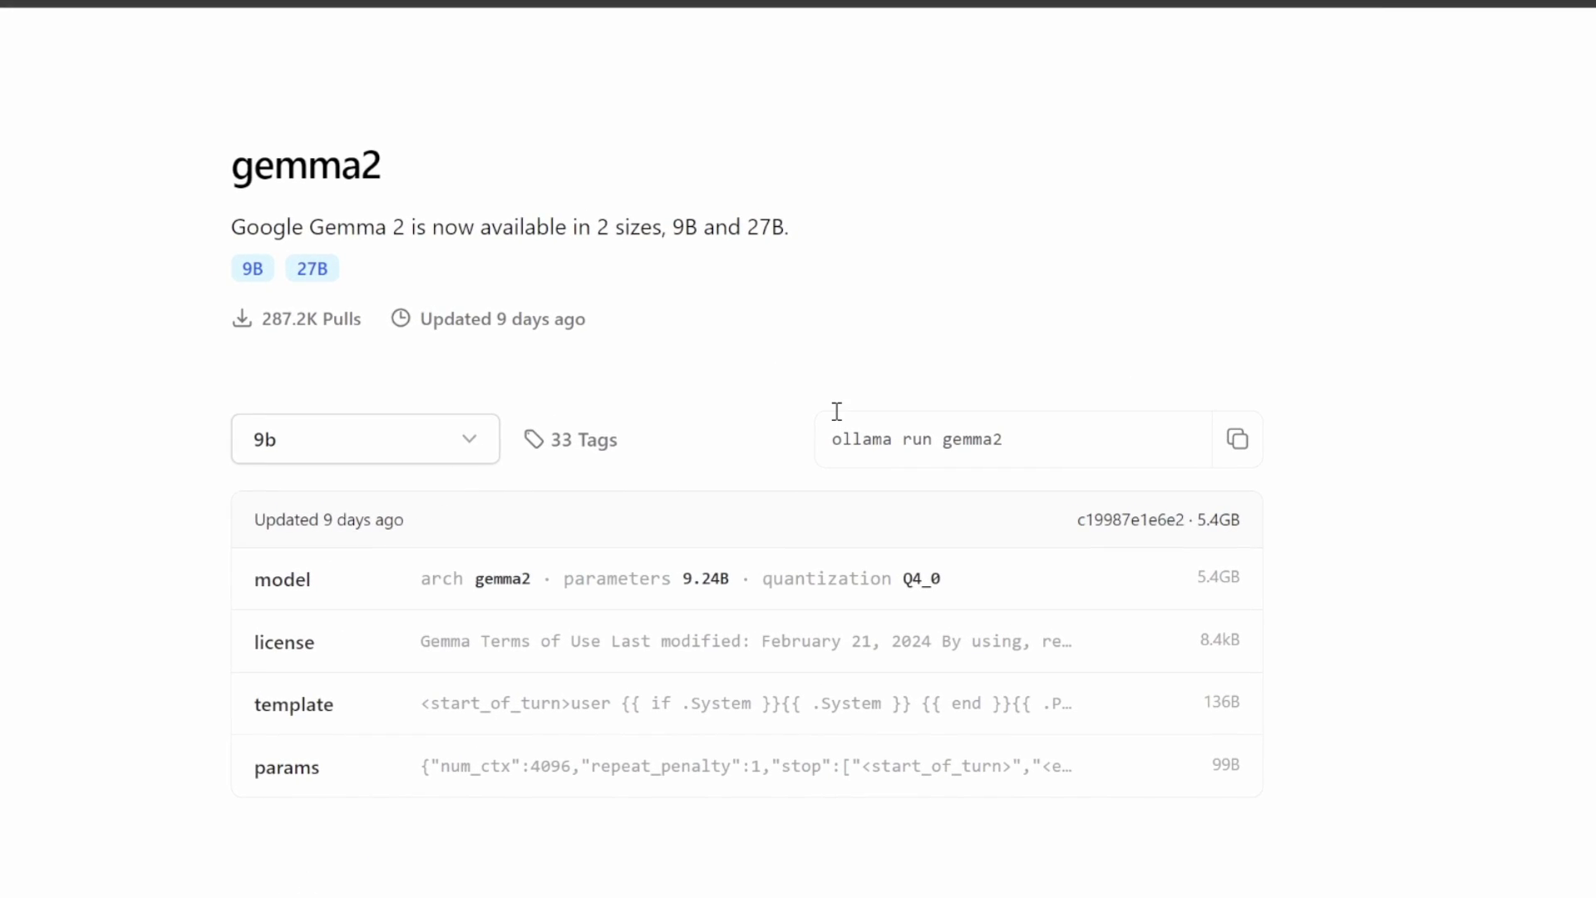
drag(860, 441, 1009, 444)
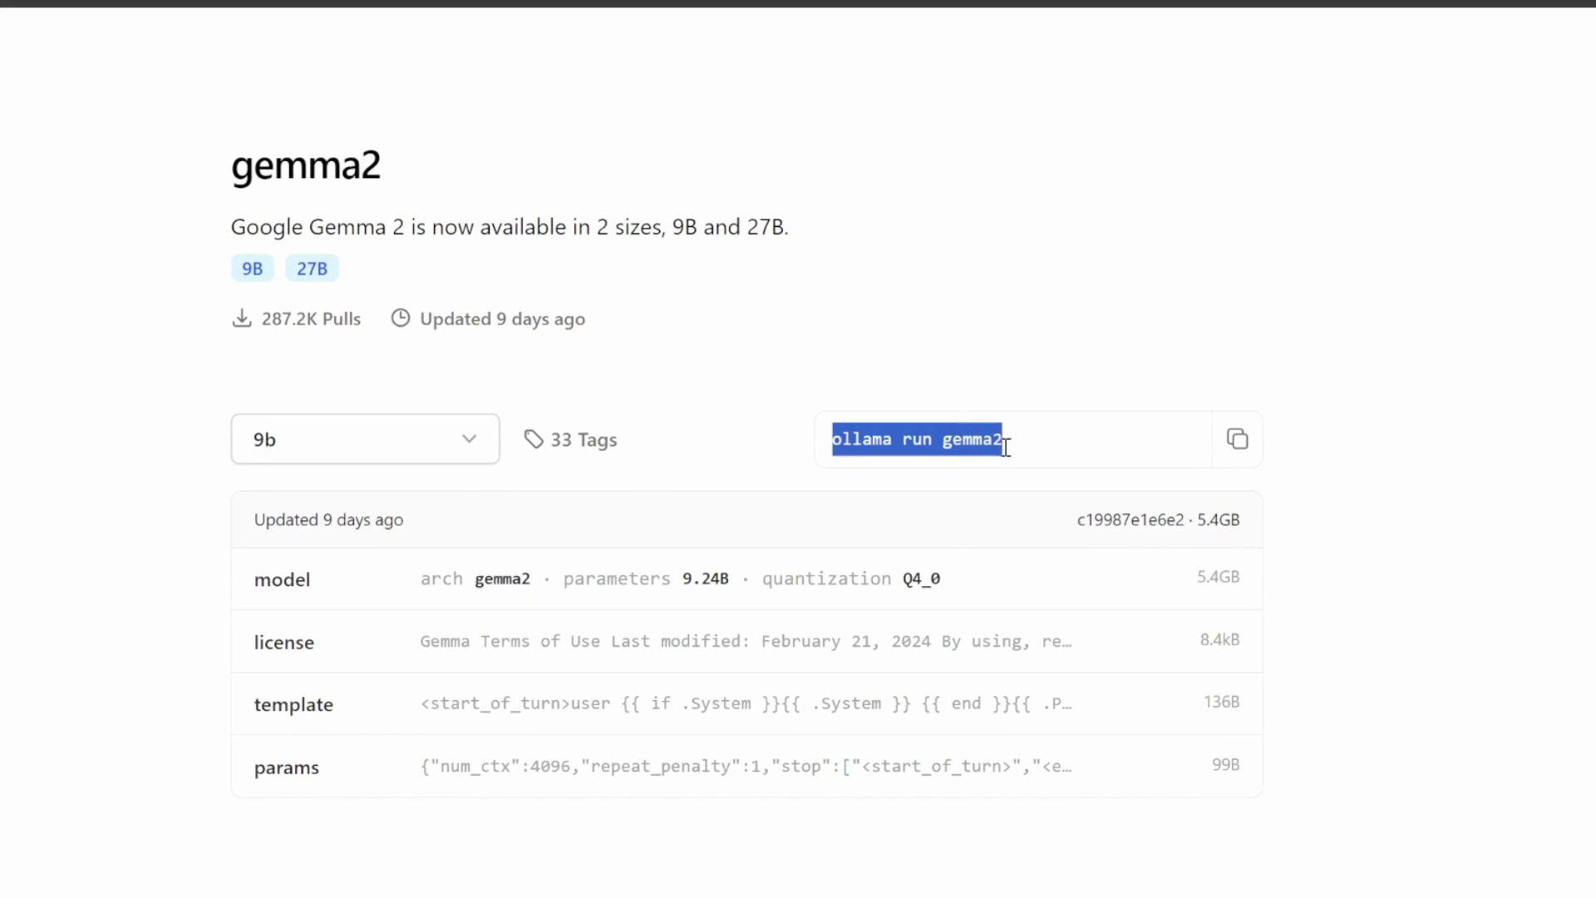
click(468, 440)
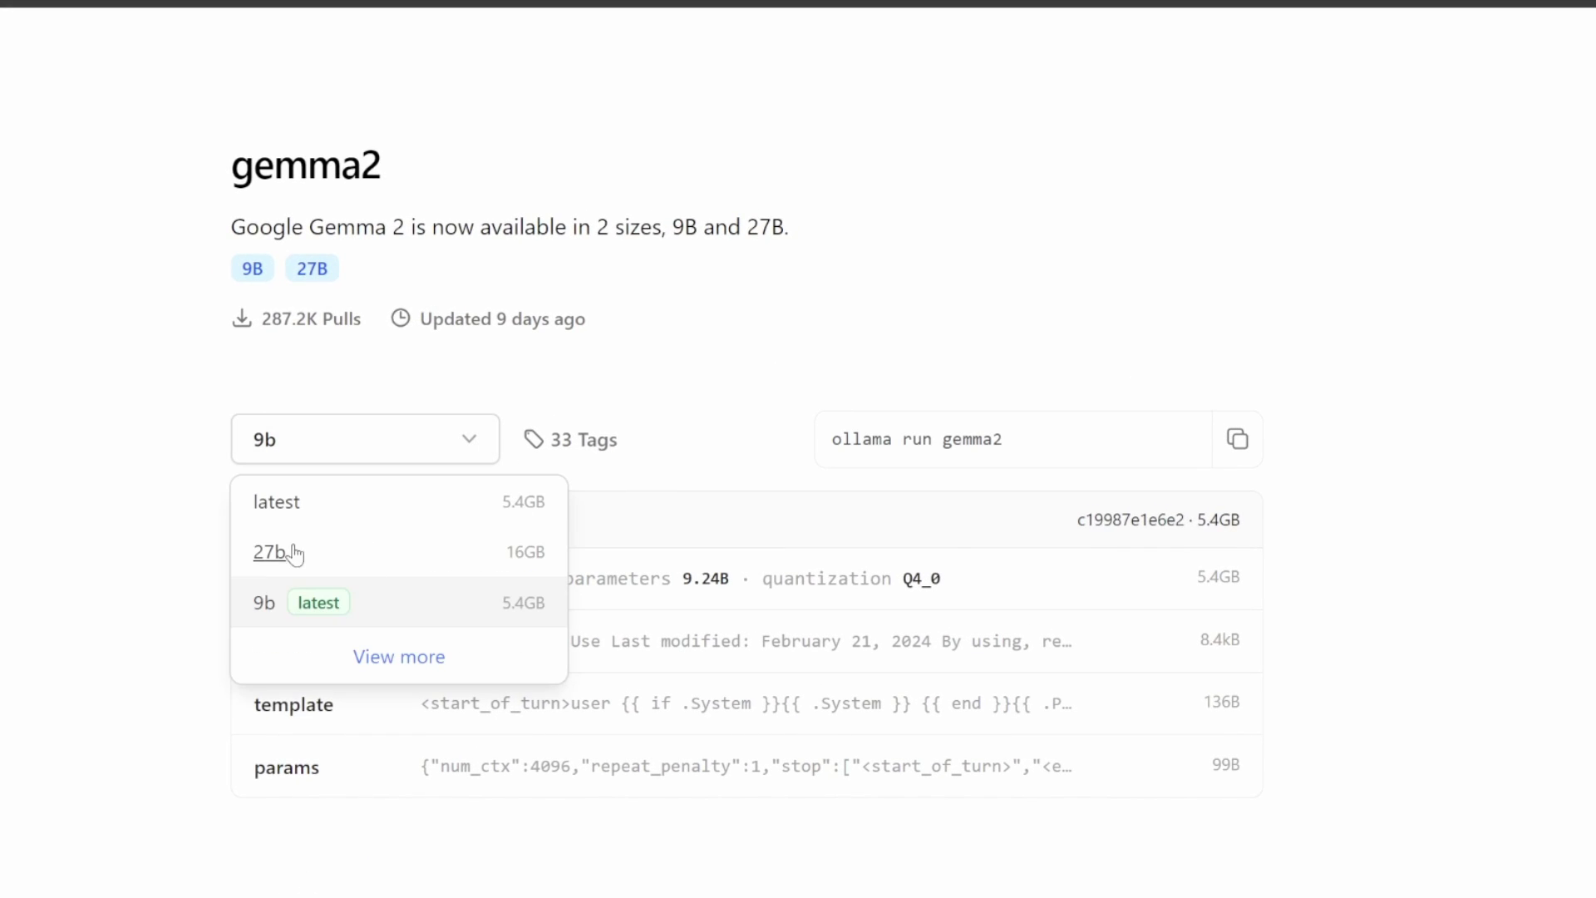
click(403, 550)
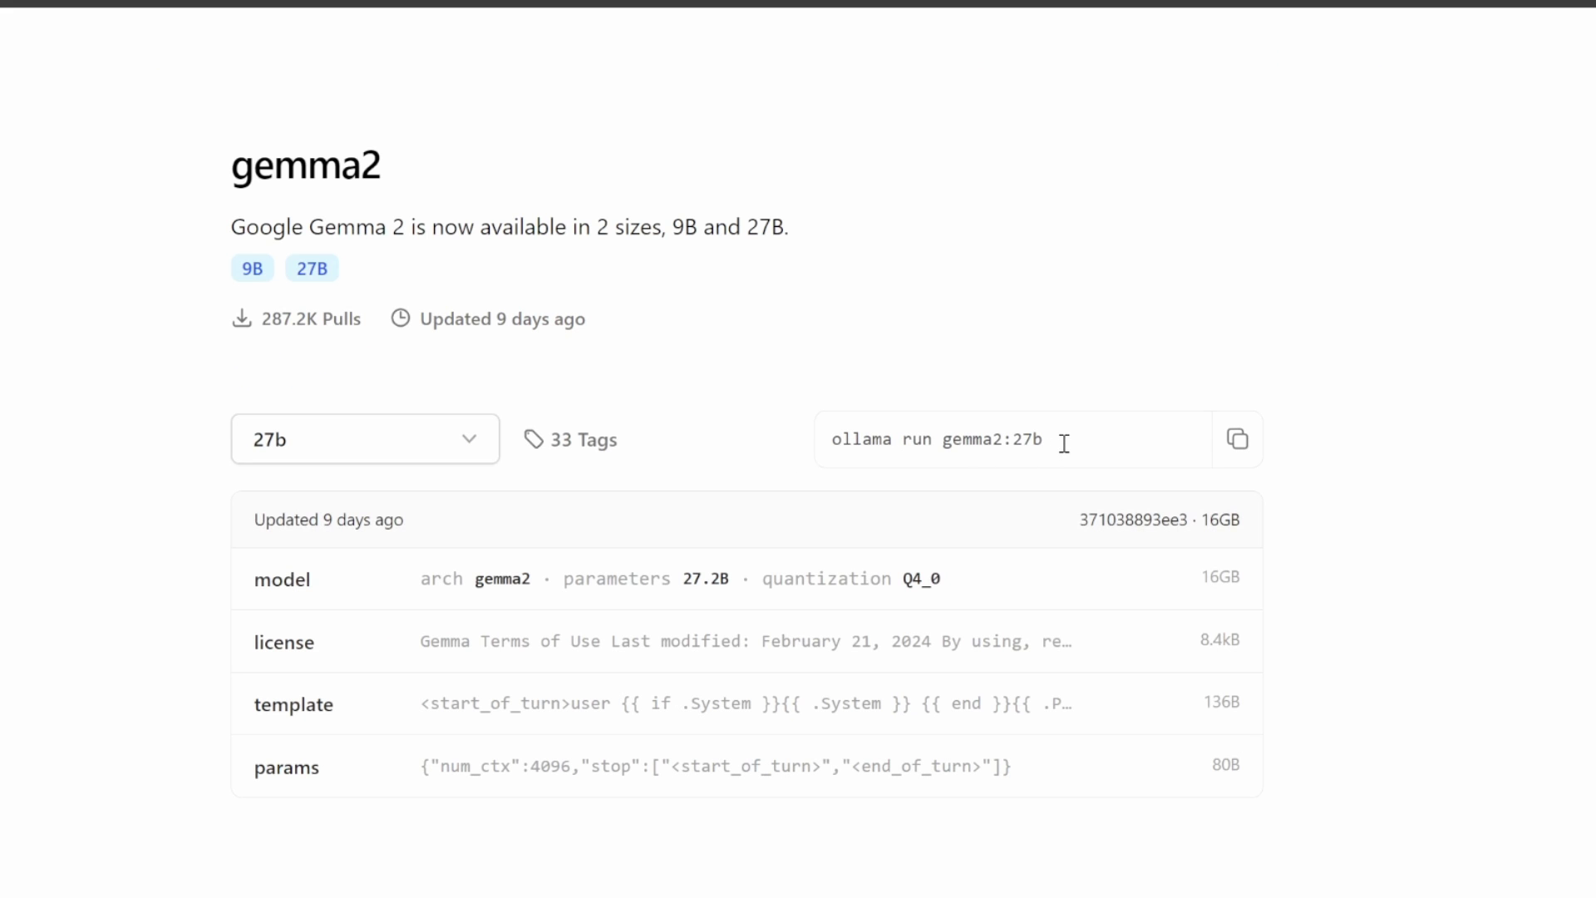
key(alt+Left)
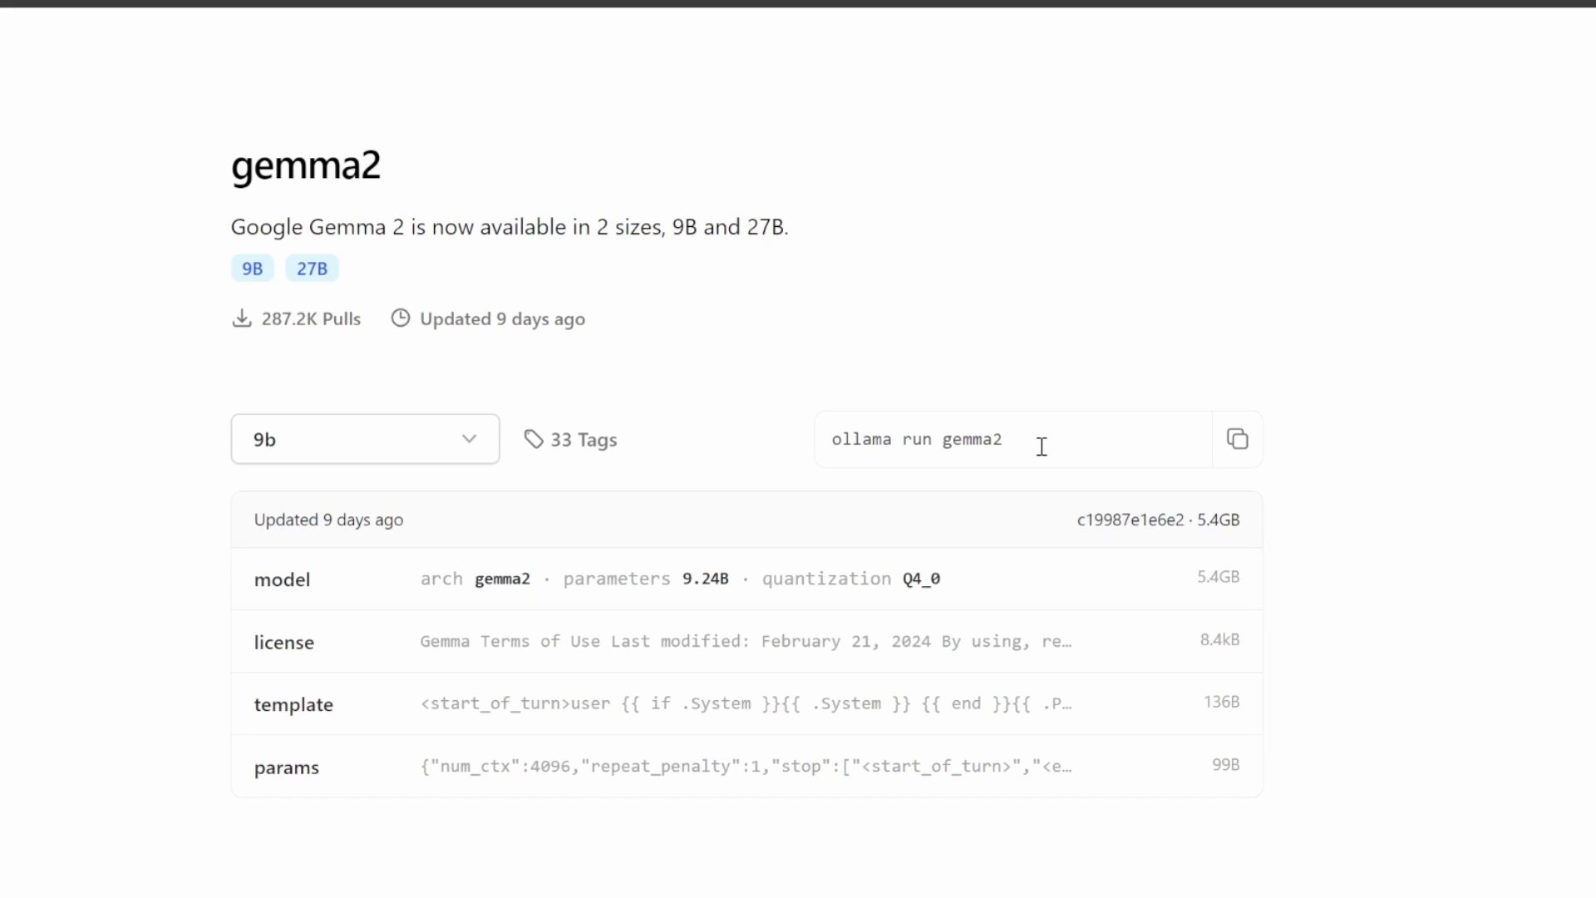
double_click(972, 439)
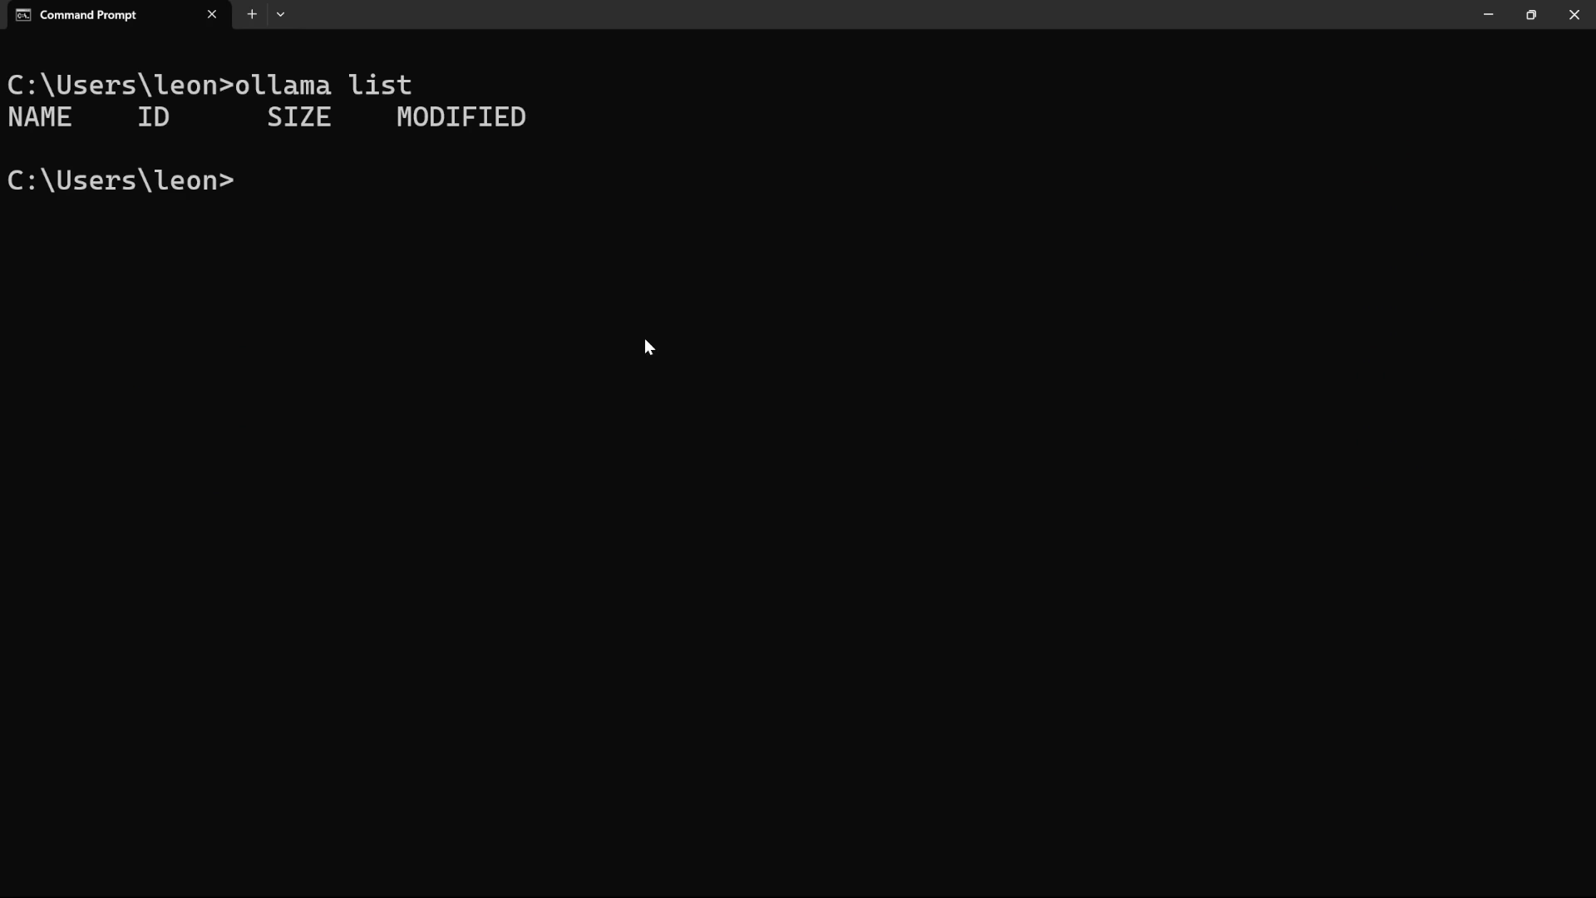
text(ollama )
text(pull gemma2)
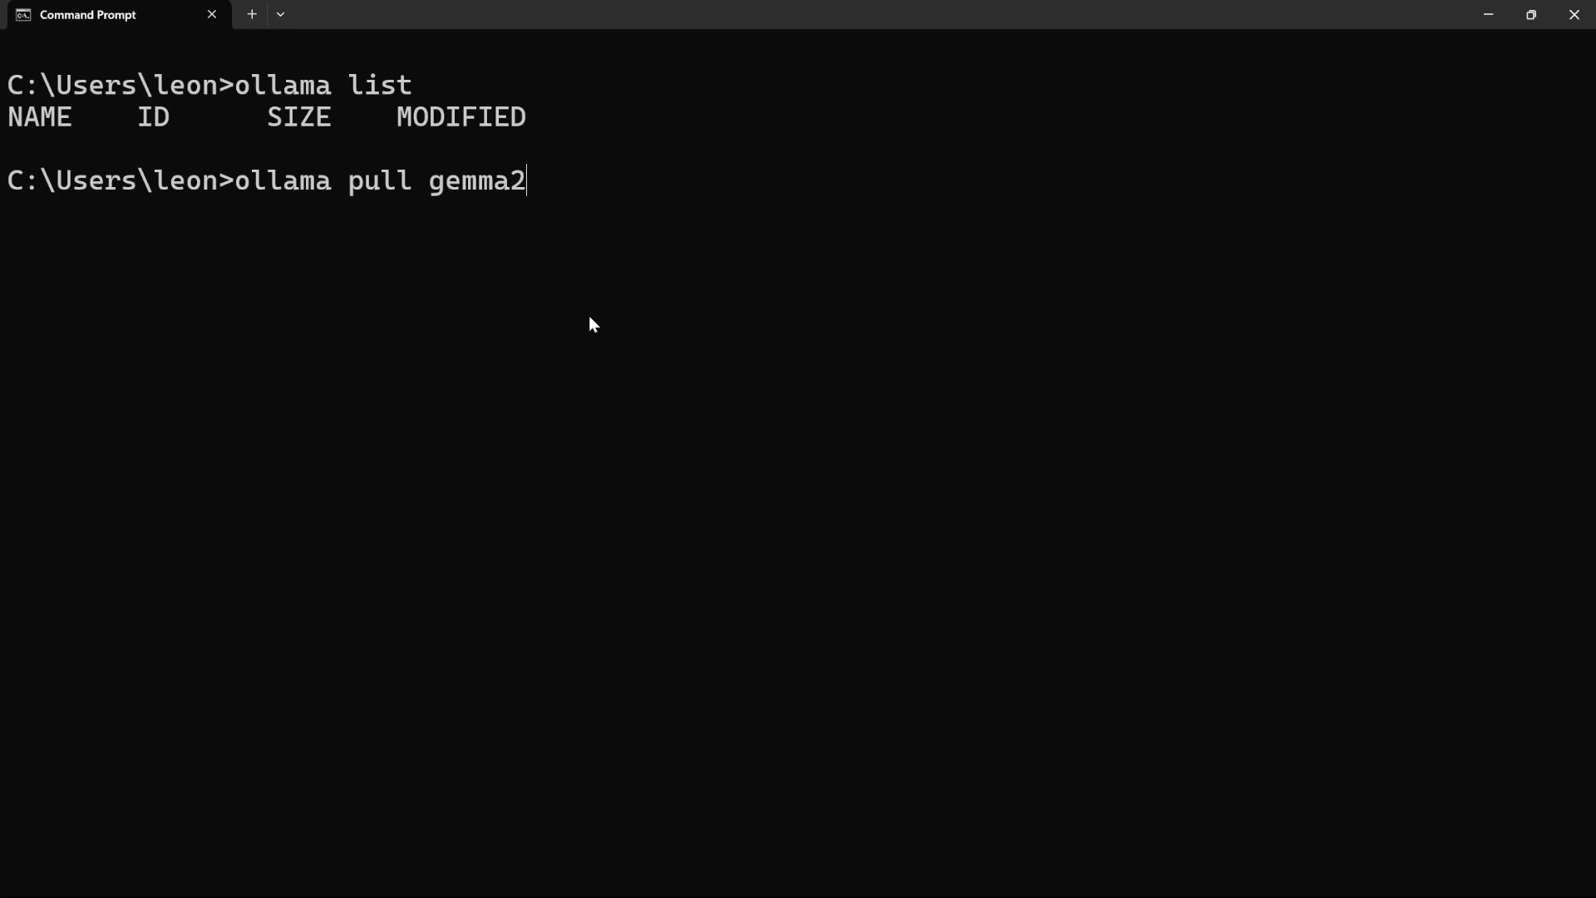
Pull gemma2 until it succeeds, then start 'ollama run gemma:2b'
key(Return)
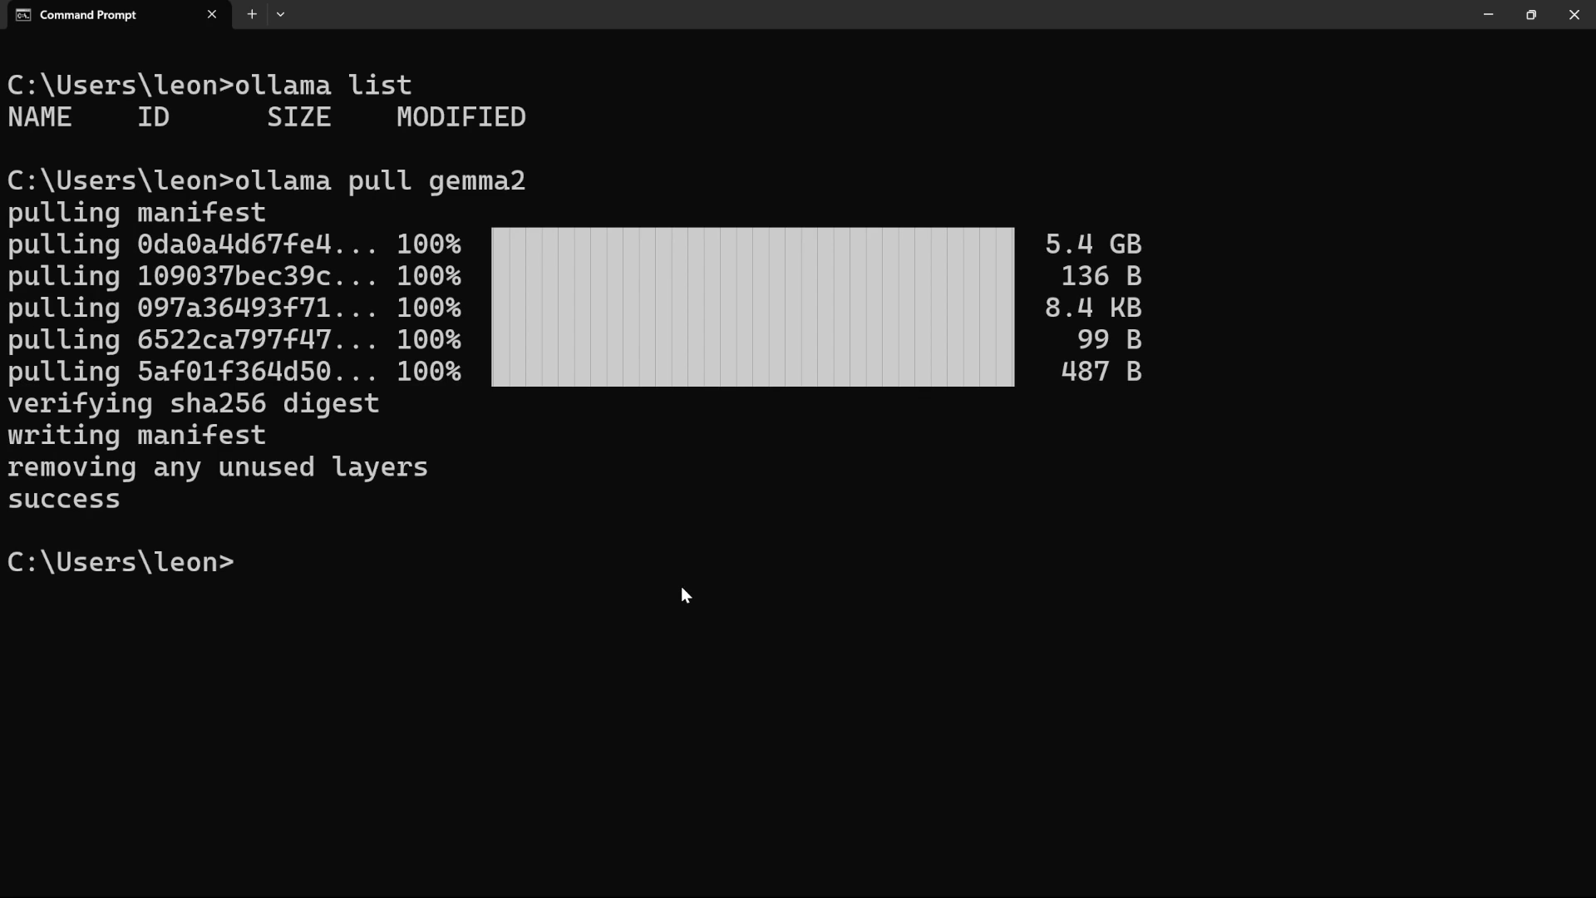
text(ollama run gemma:2b)
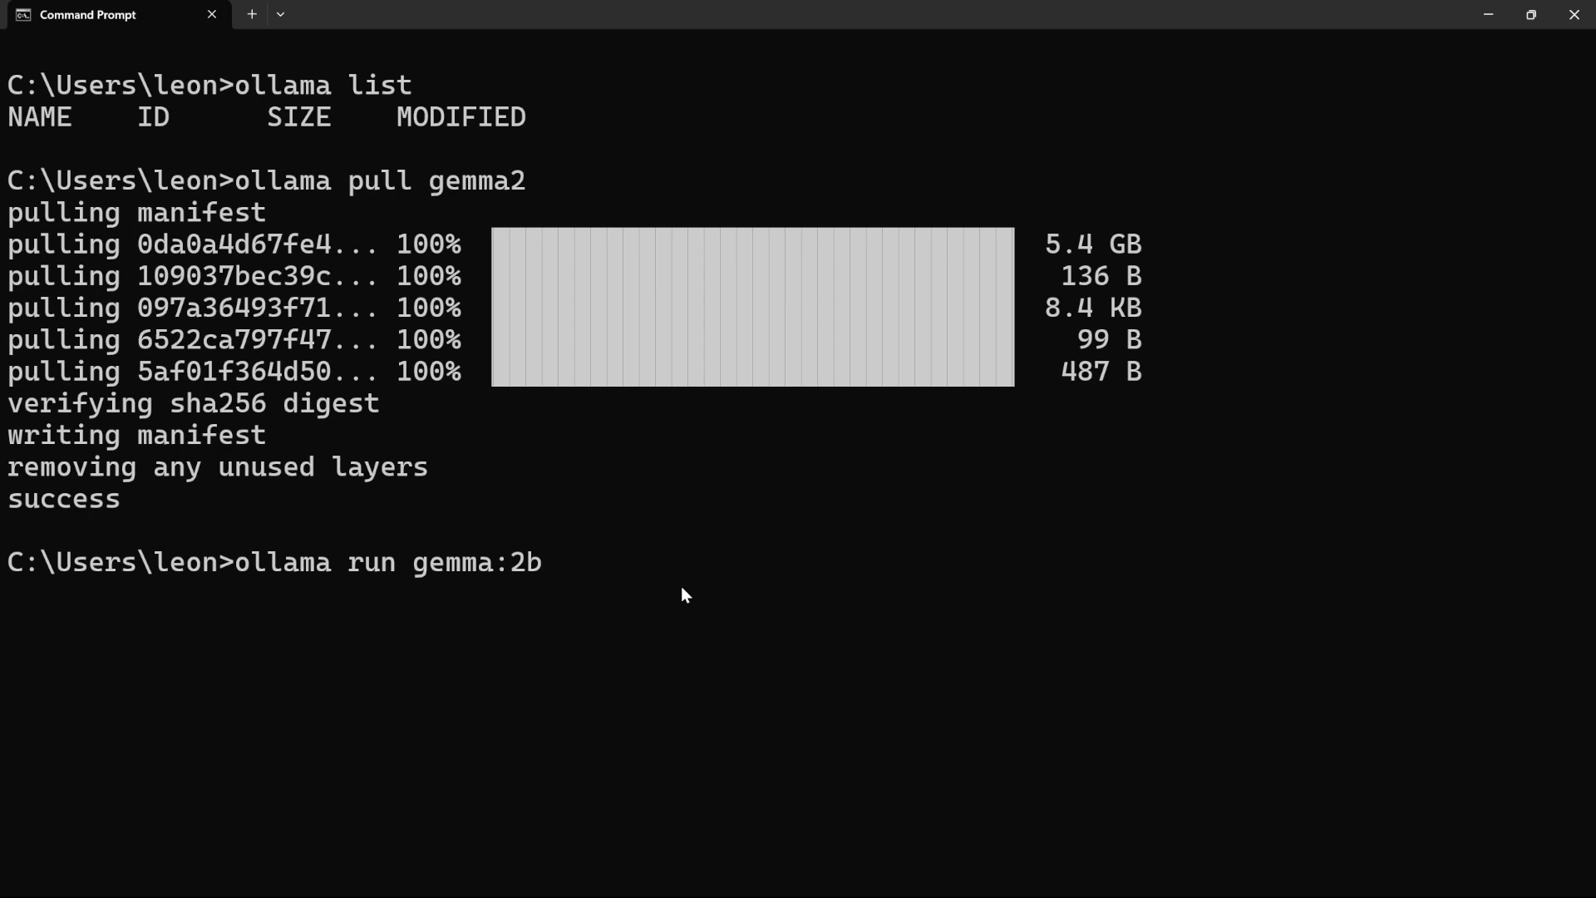
key(Return)
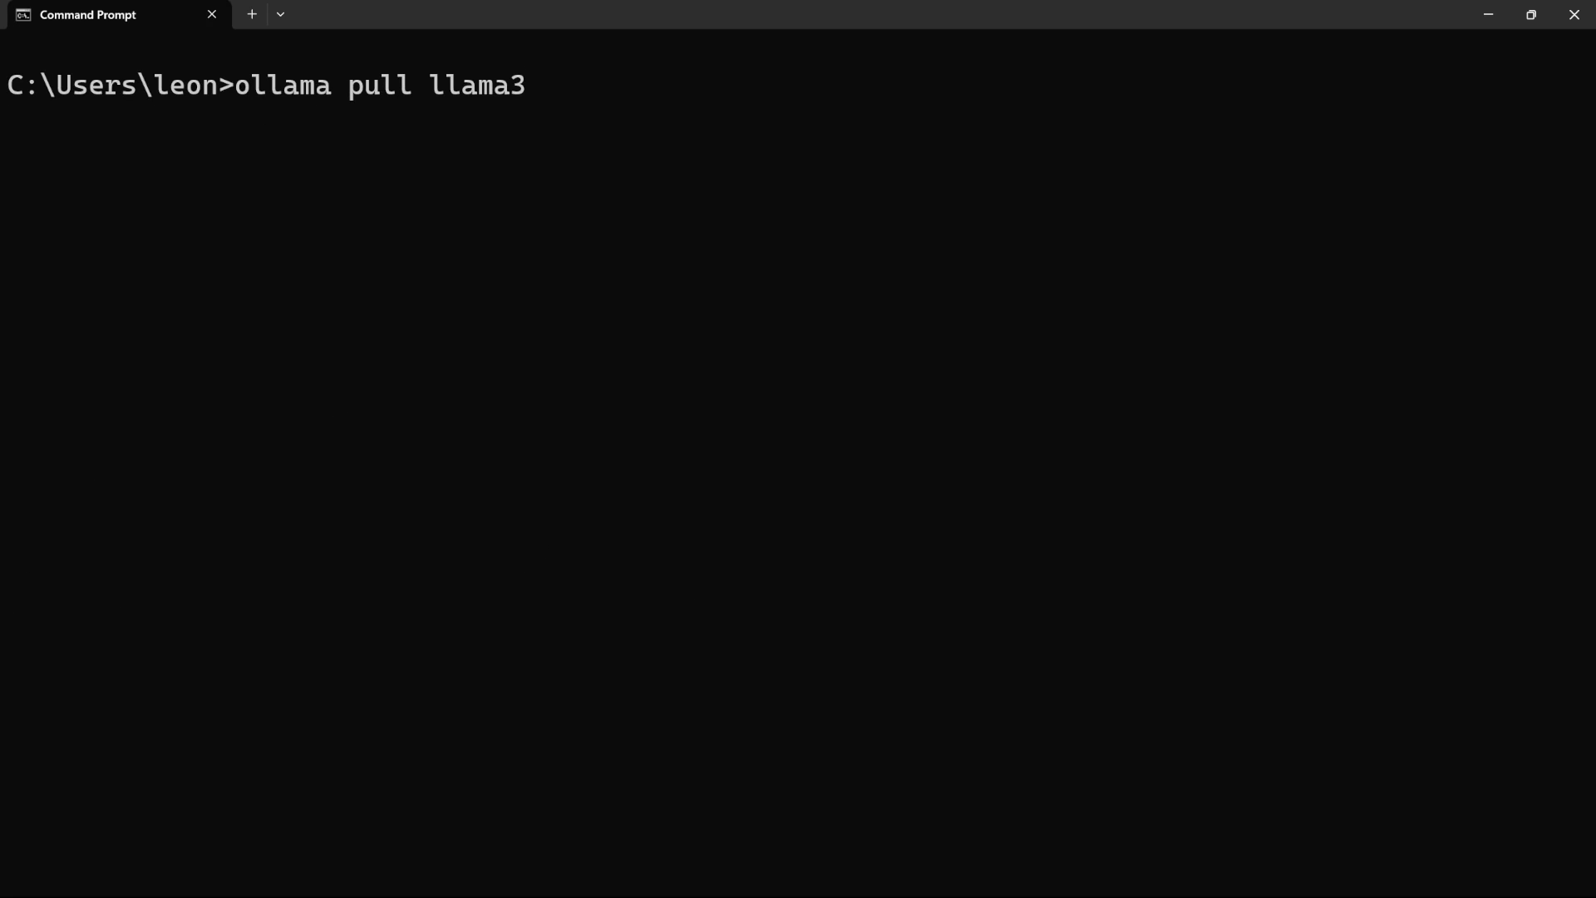
Pull llama3 and list the installed models, marking gemma2's :latest tag
key(Return)
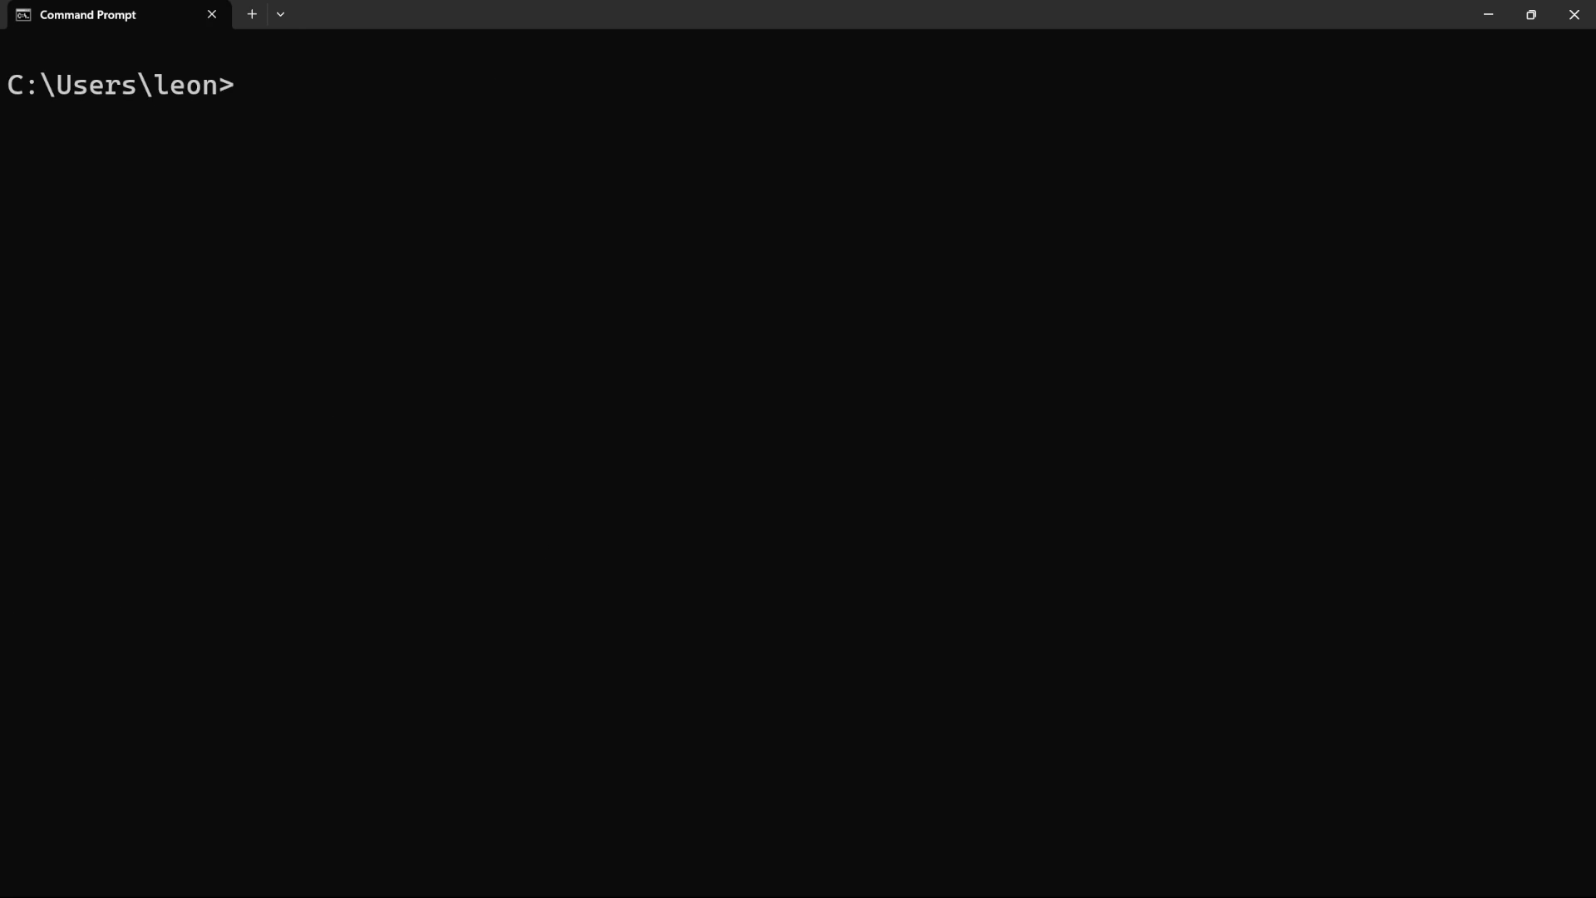
text(ollama list)
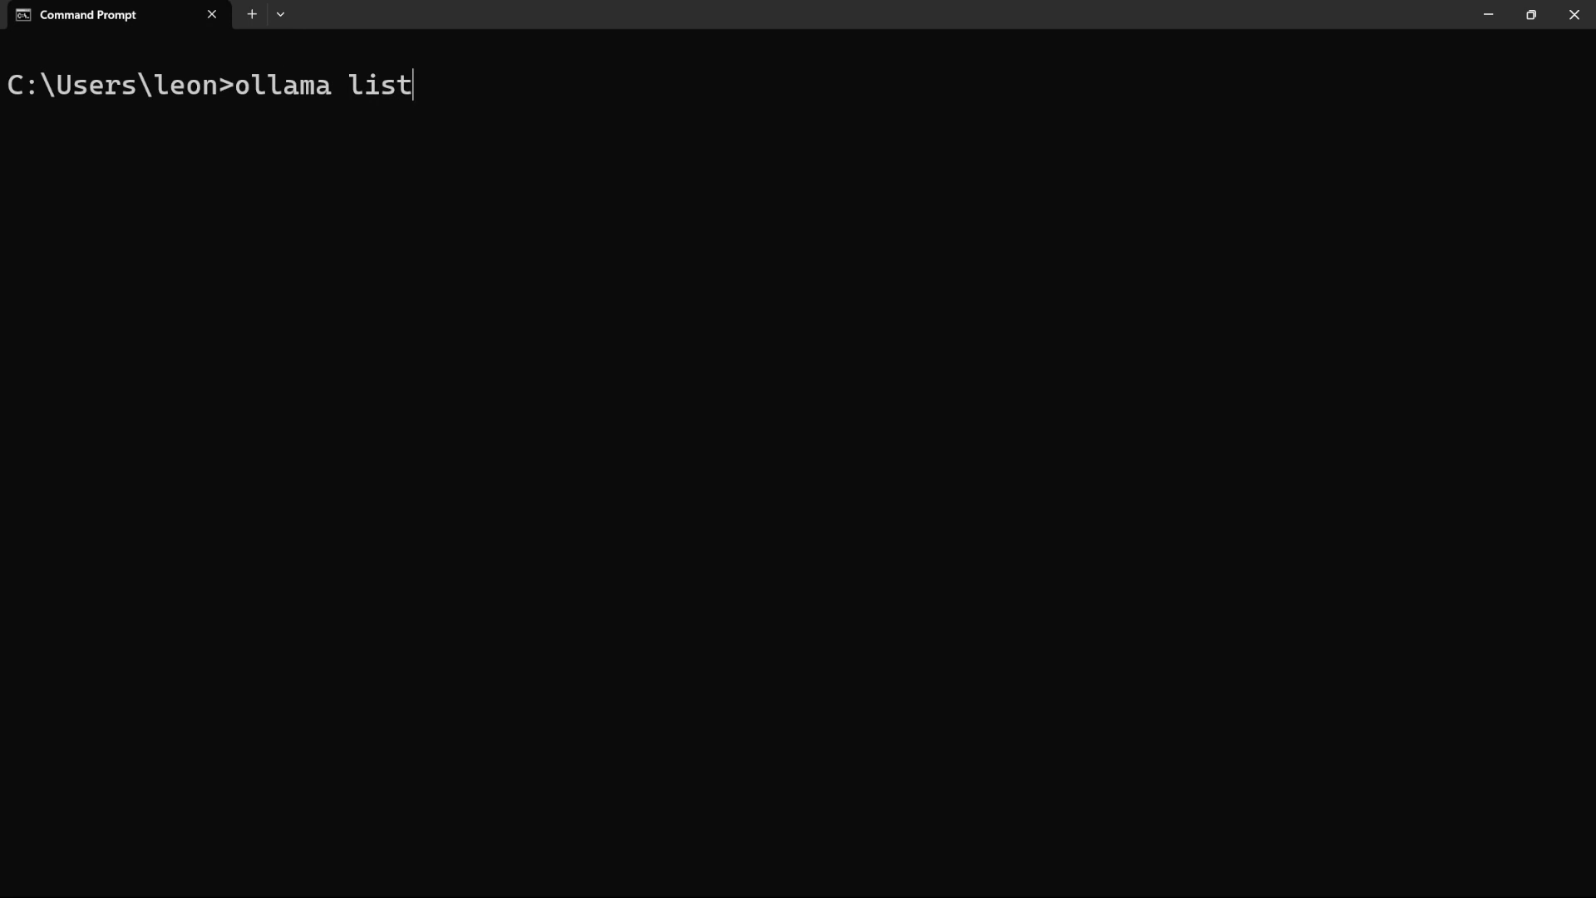
key(Return)
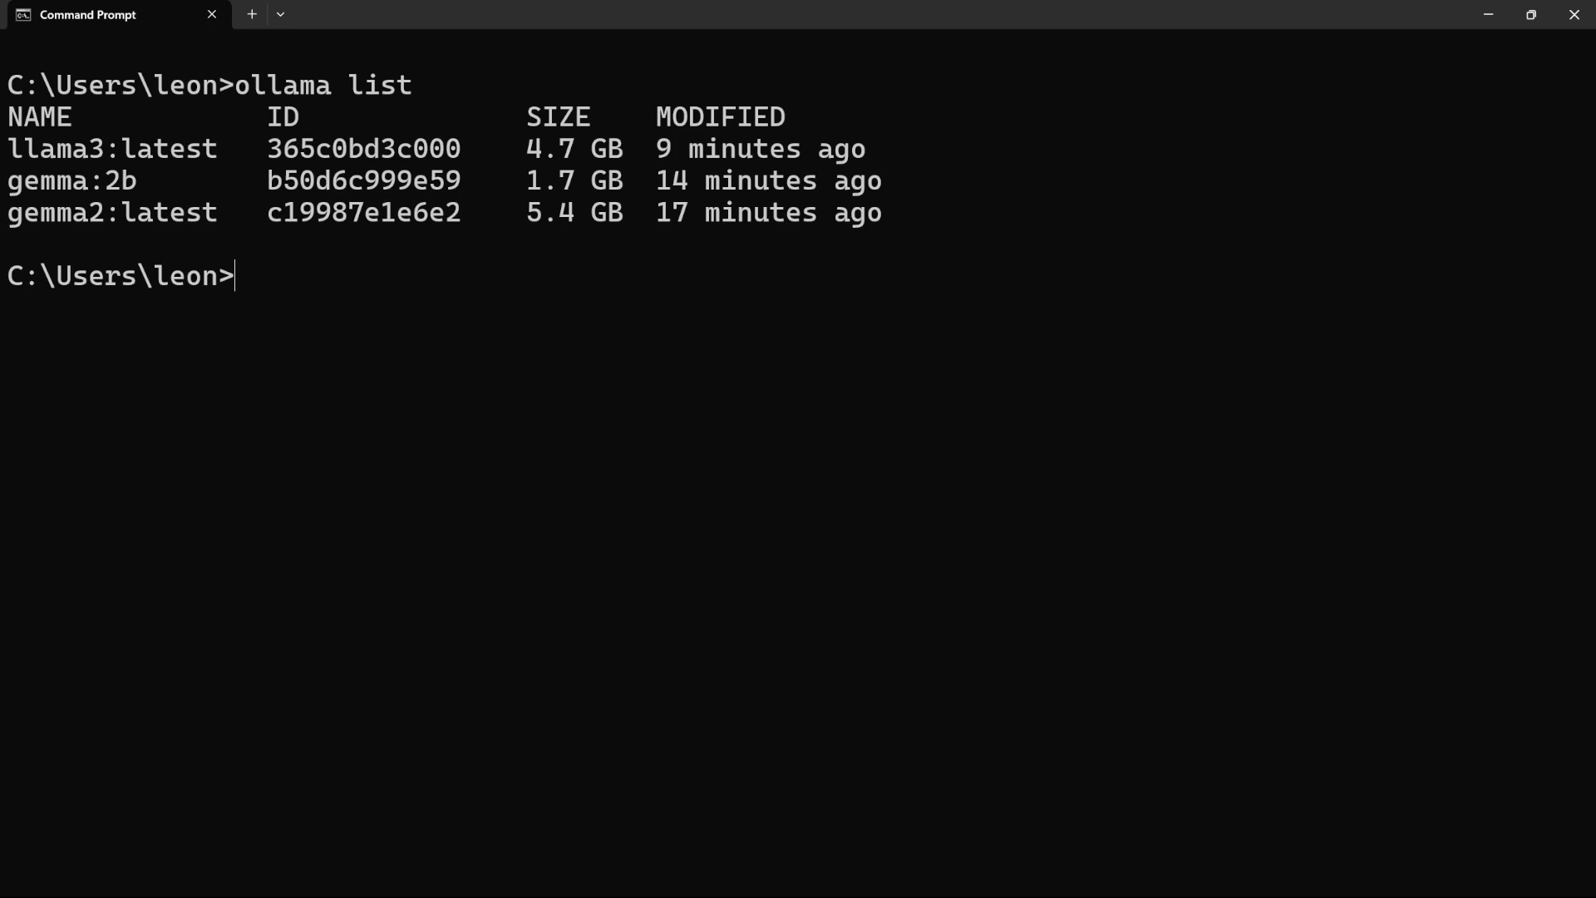
text(ollama )
text(show )
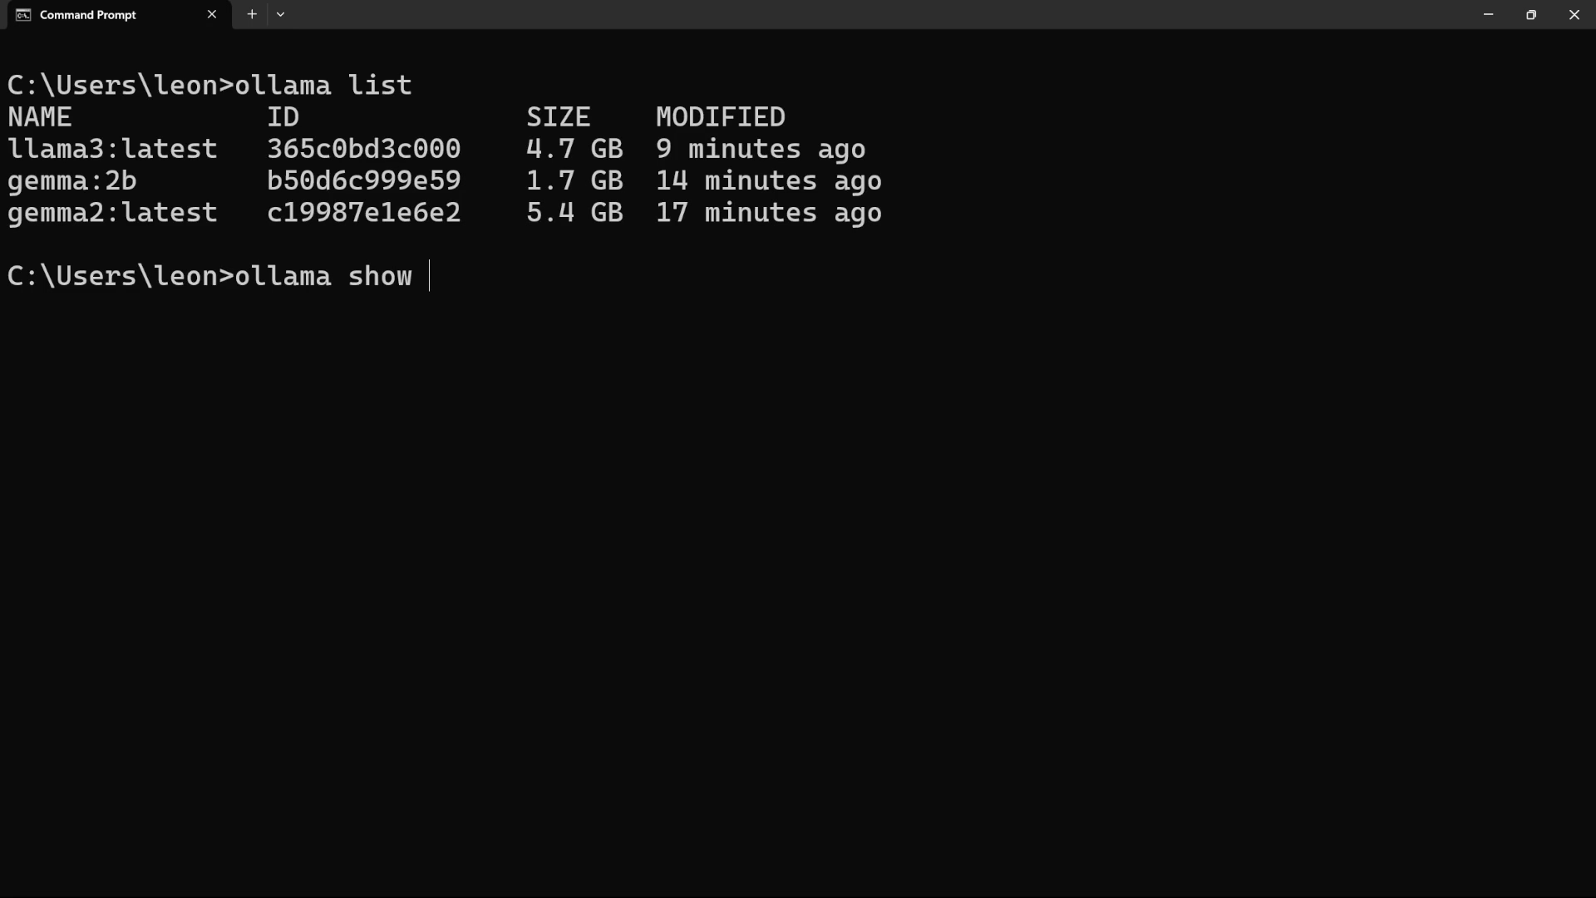
text(gemma2)
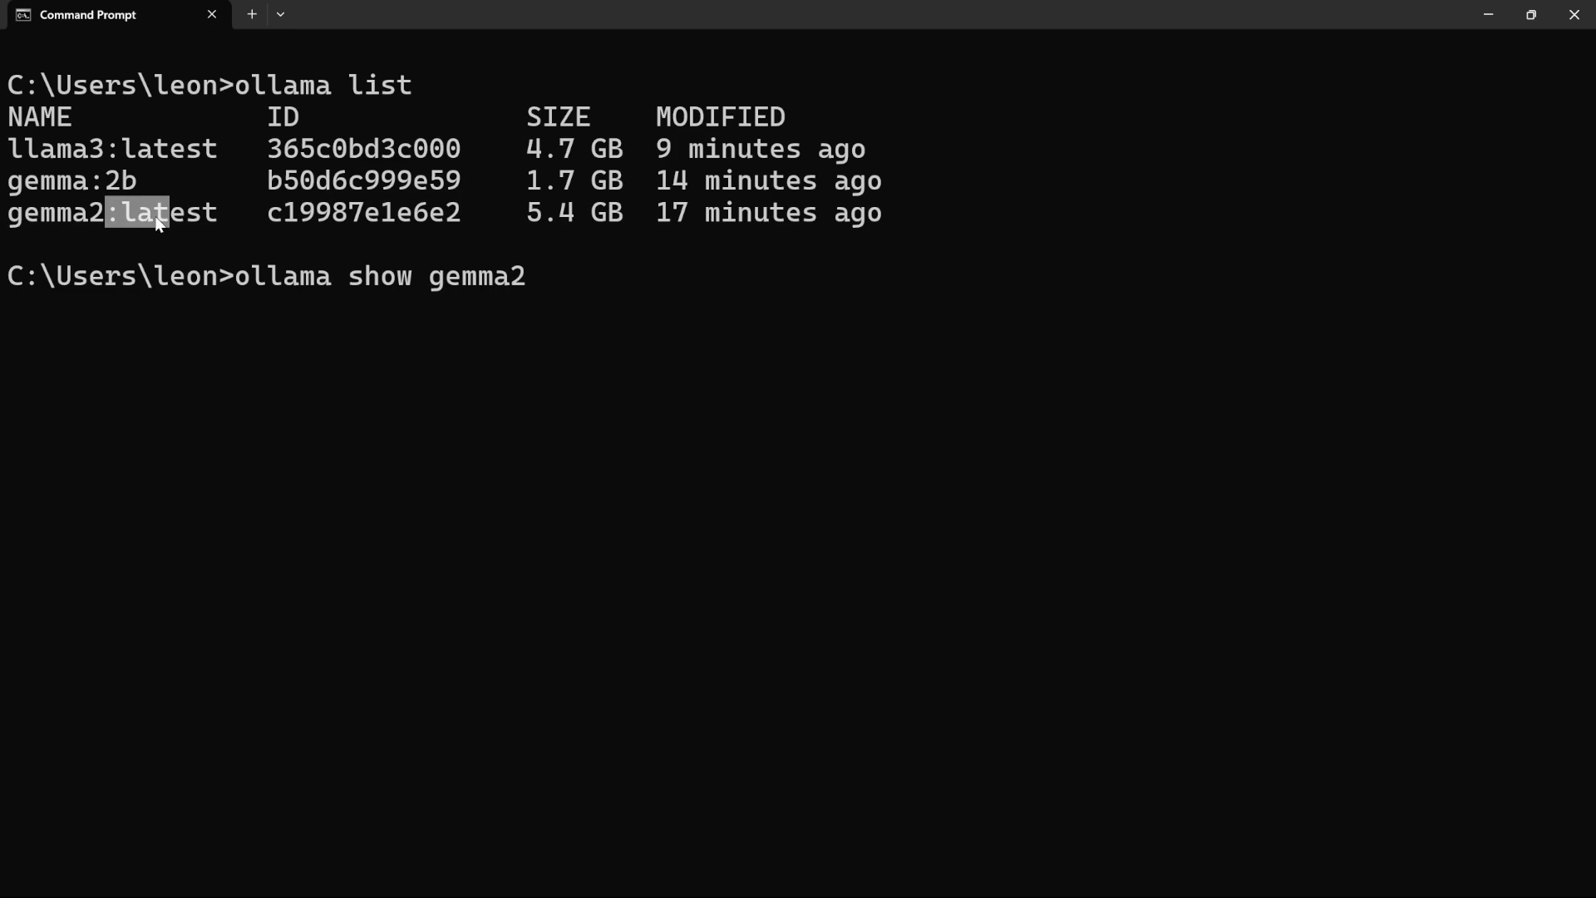
drag(159, 220, 220, 224)
click(544, 279)
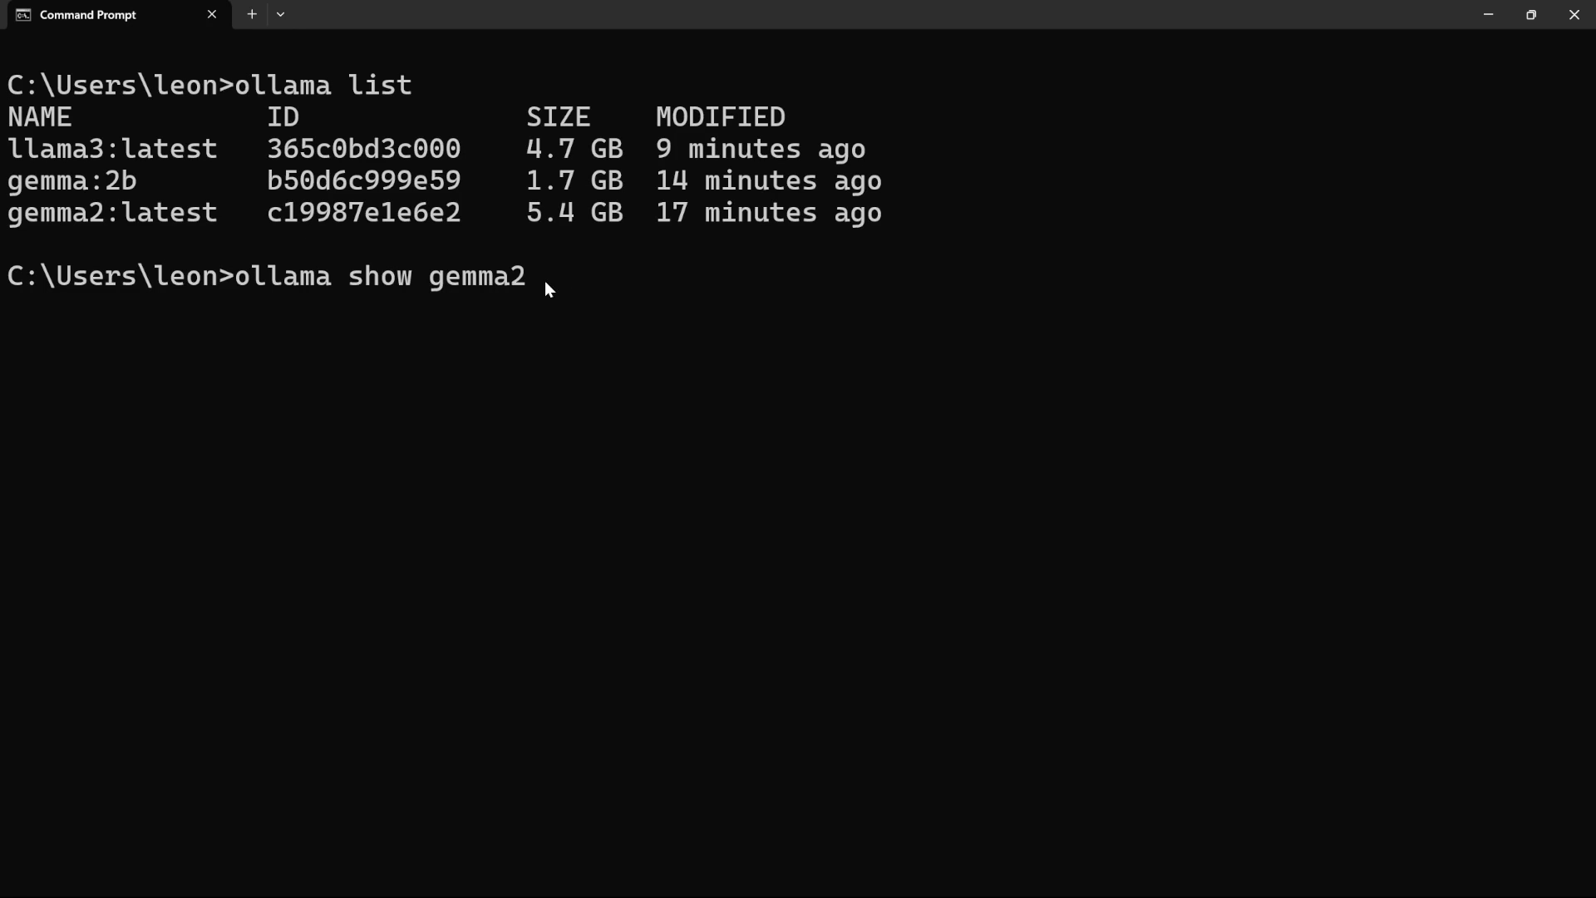
Show gemma2's model details and mark its architecture value
key(Return)
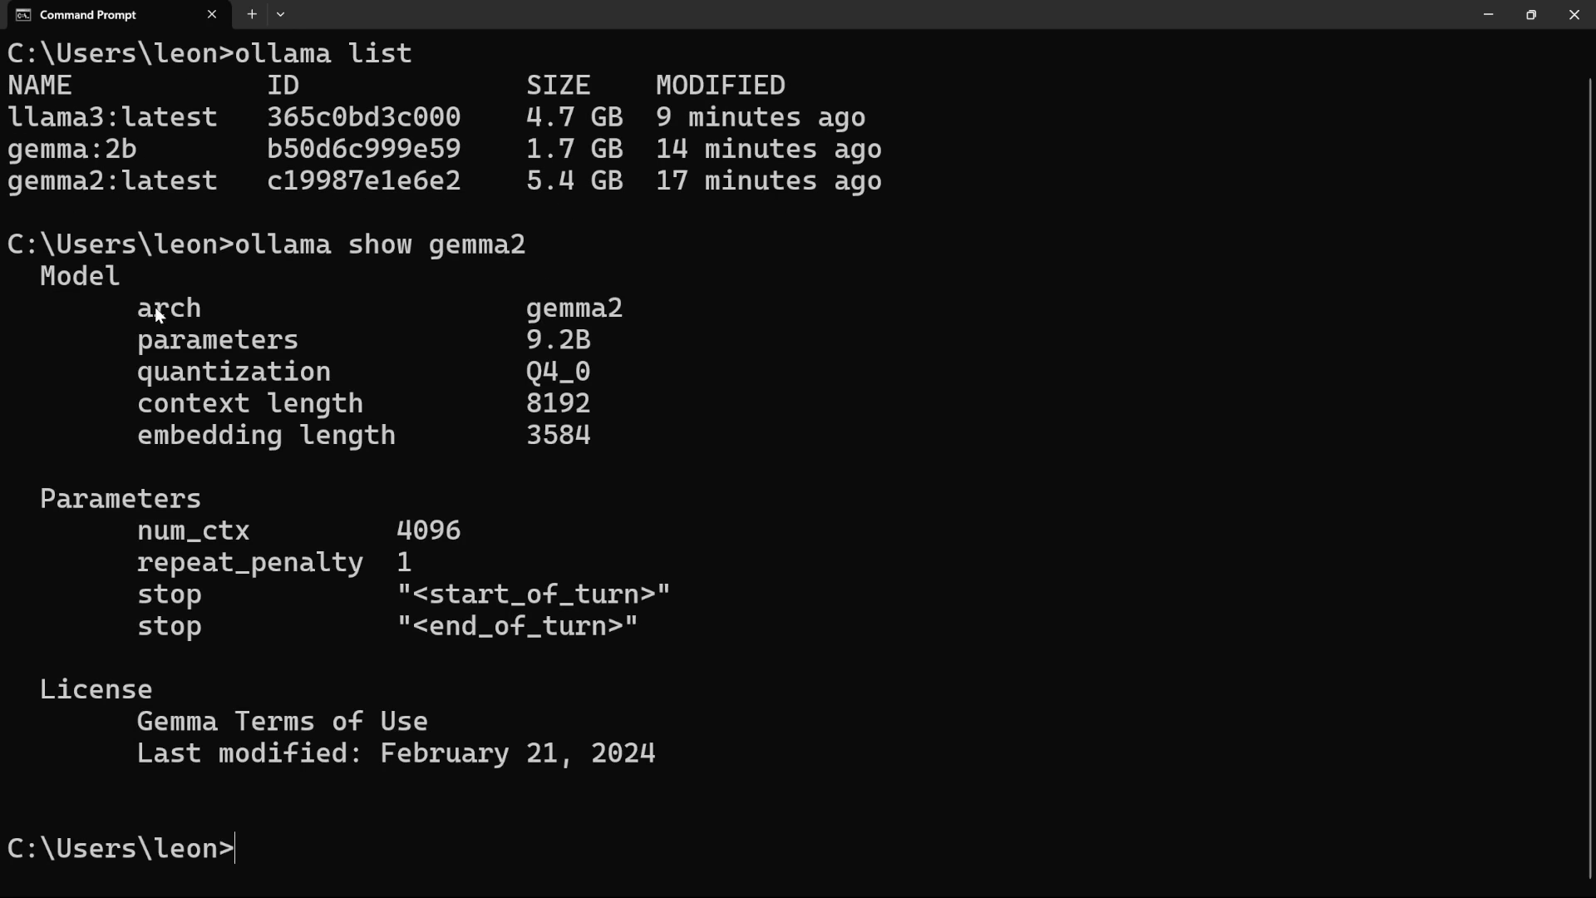
drag(650, 313, 546, 318)
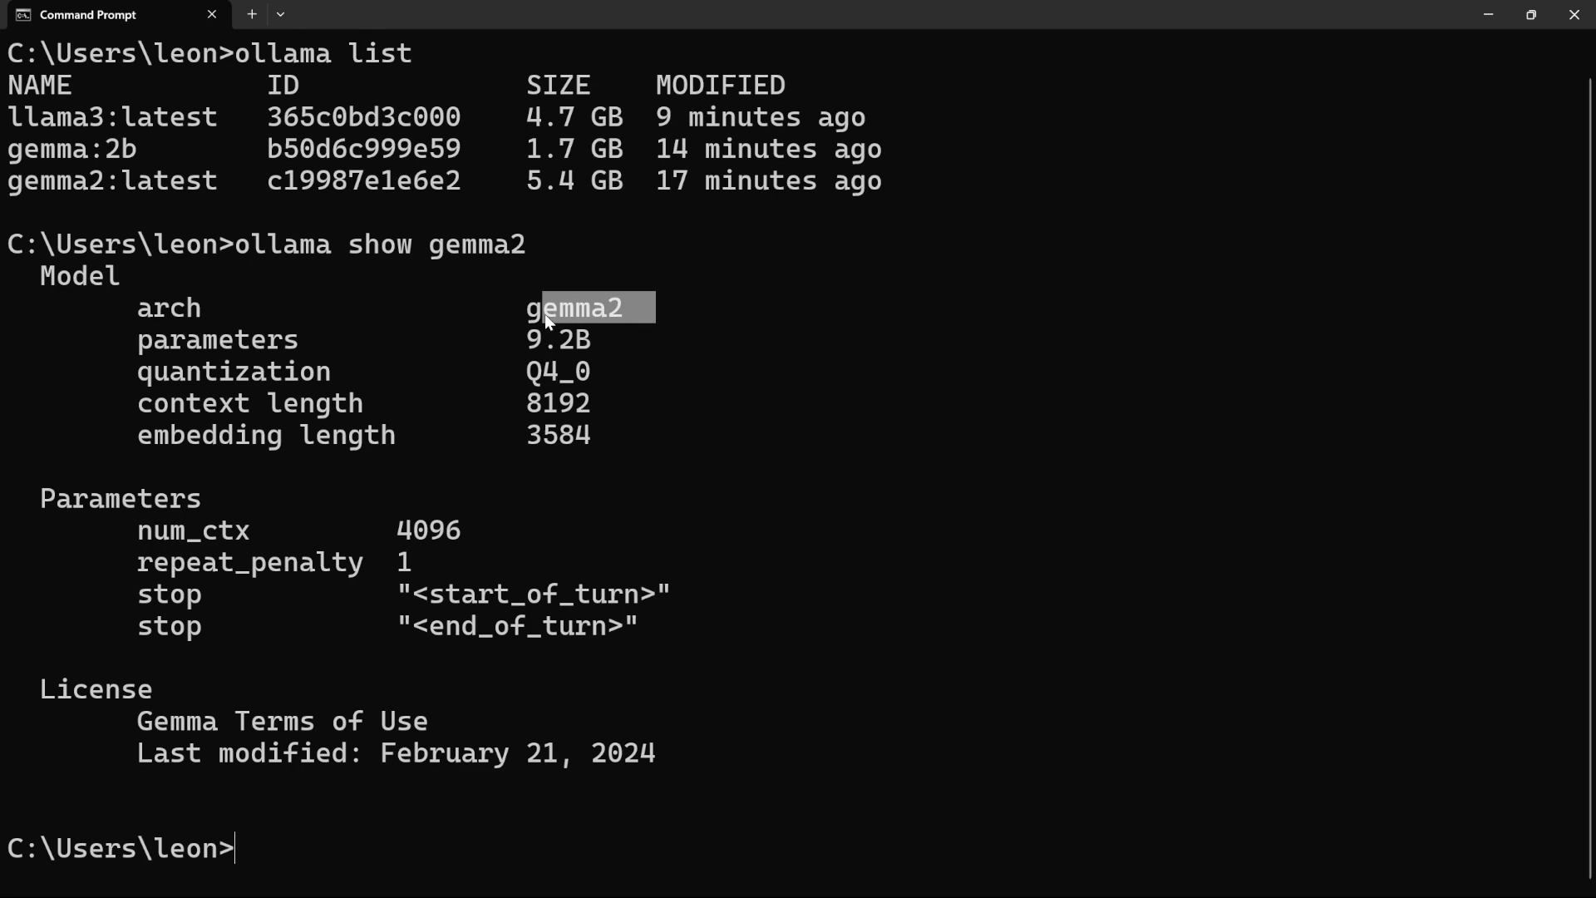
click(558, 341)
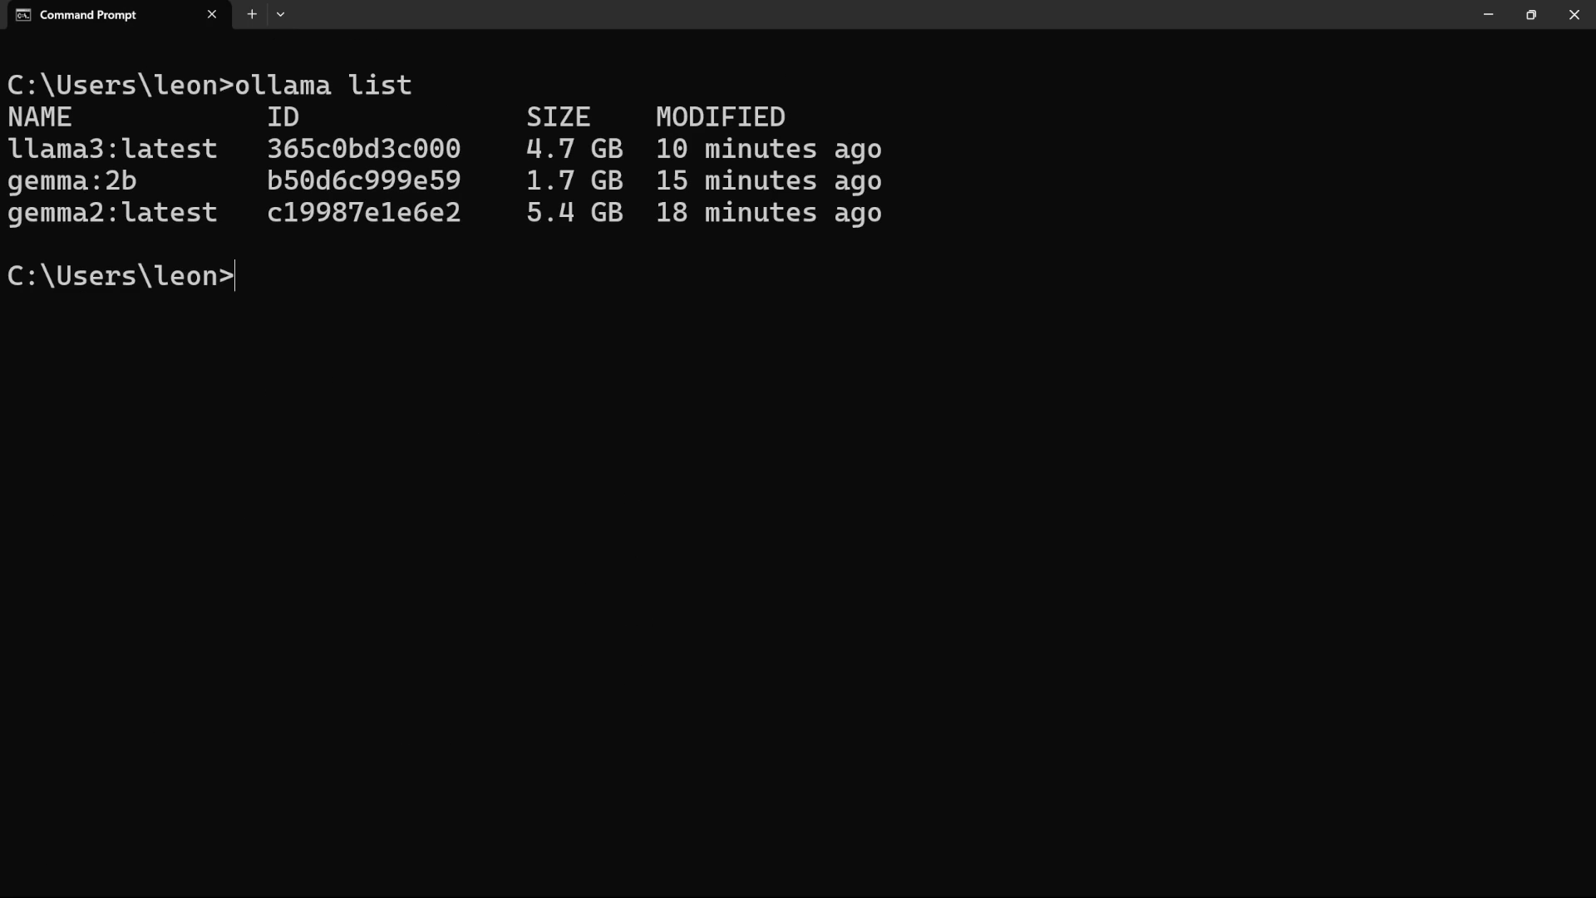
text(ollama rm)
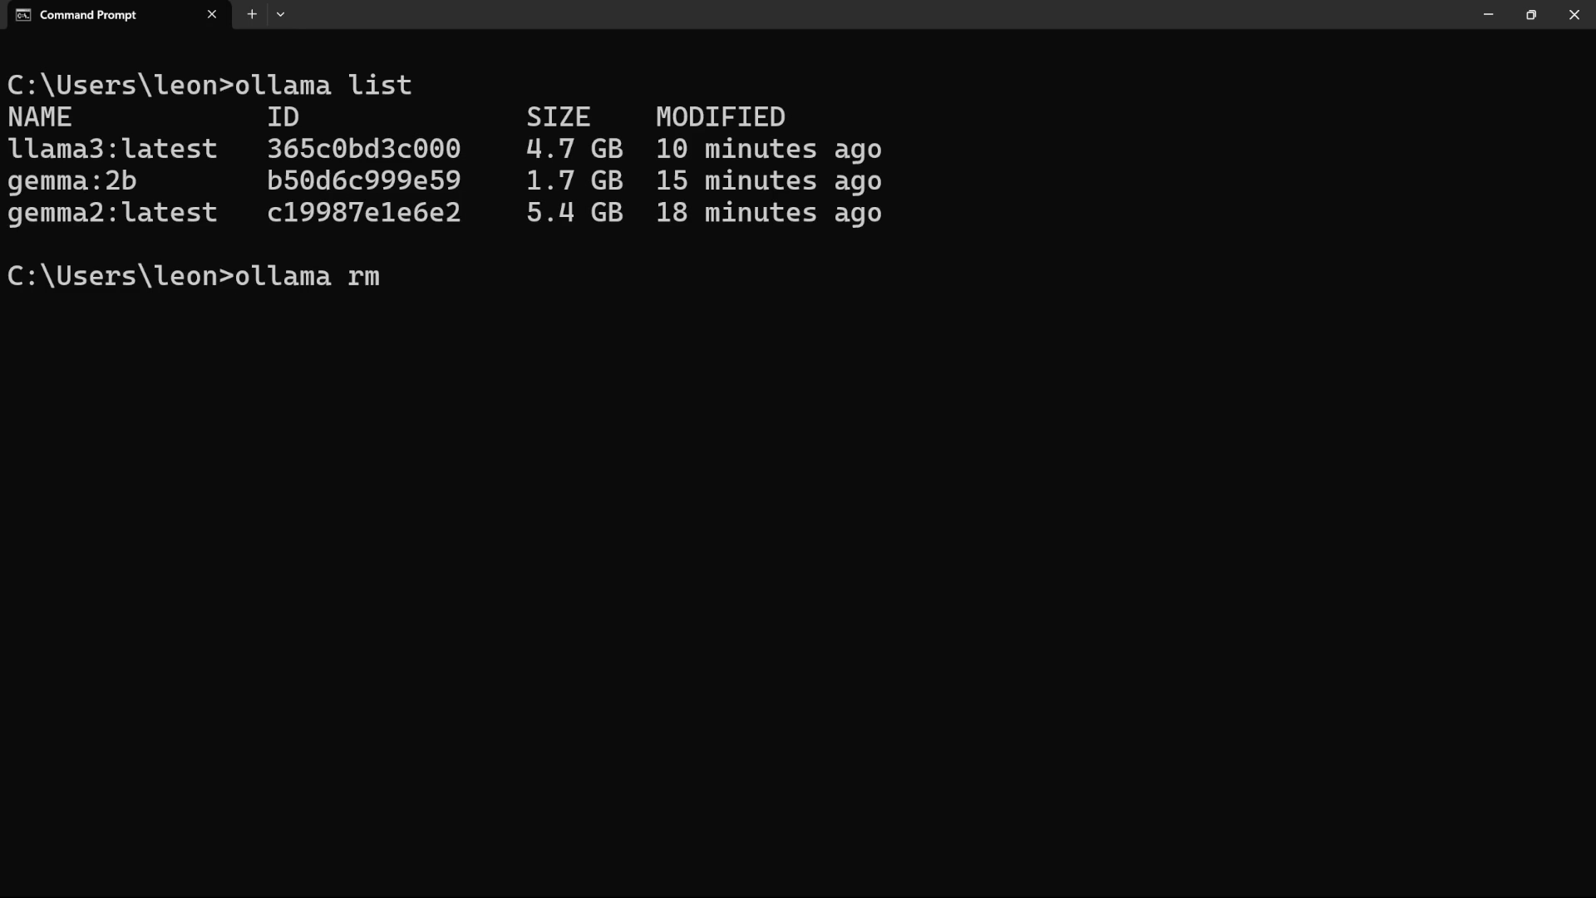
text( gemma)
text(:2b)
Remove gemma:2b, confirm only llama3 and gemma2 are listed, and clear the screen
key(Return)
text(ollama list)
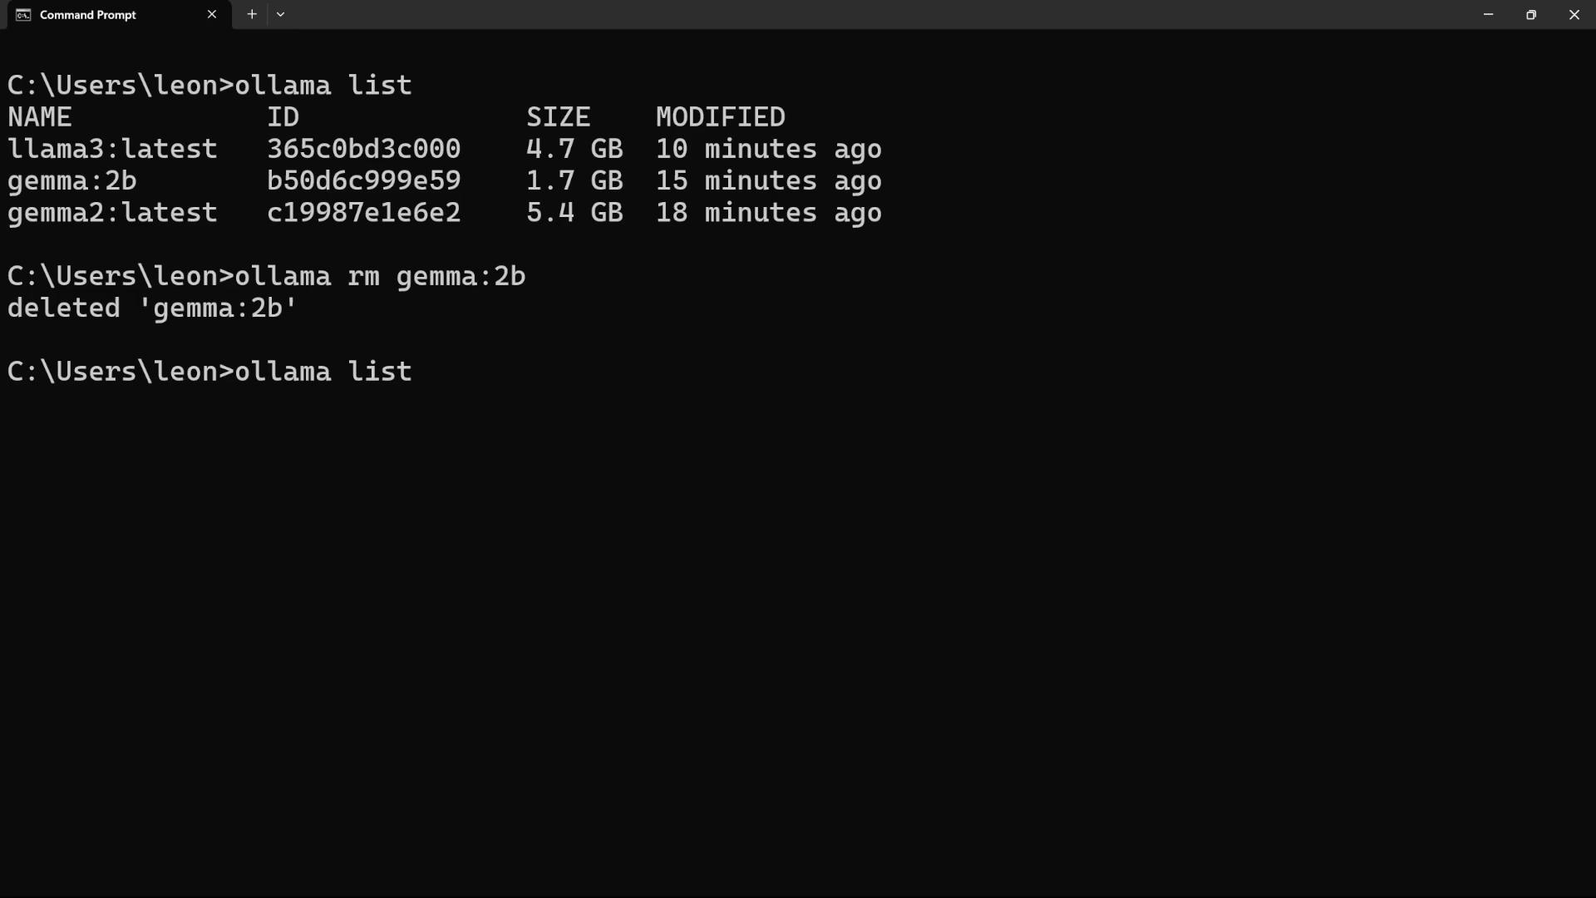
key(Return)
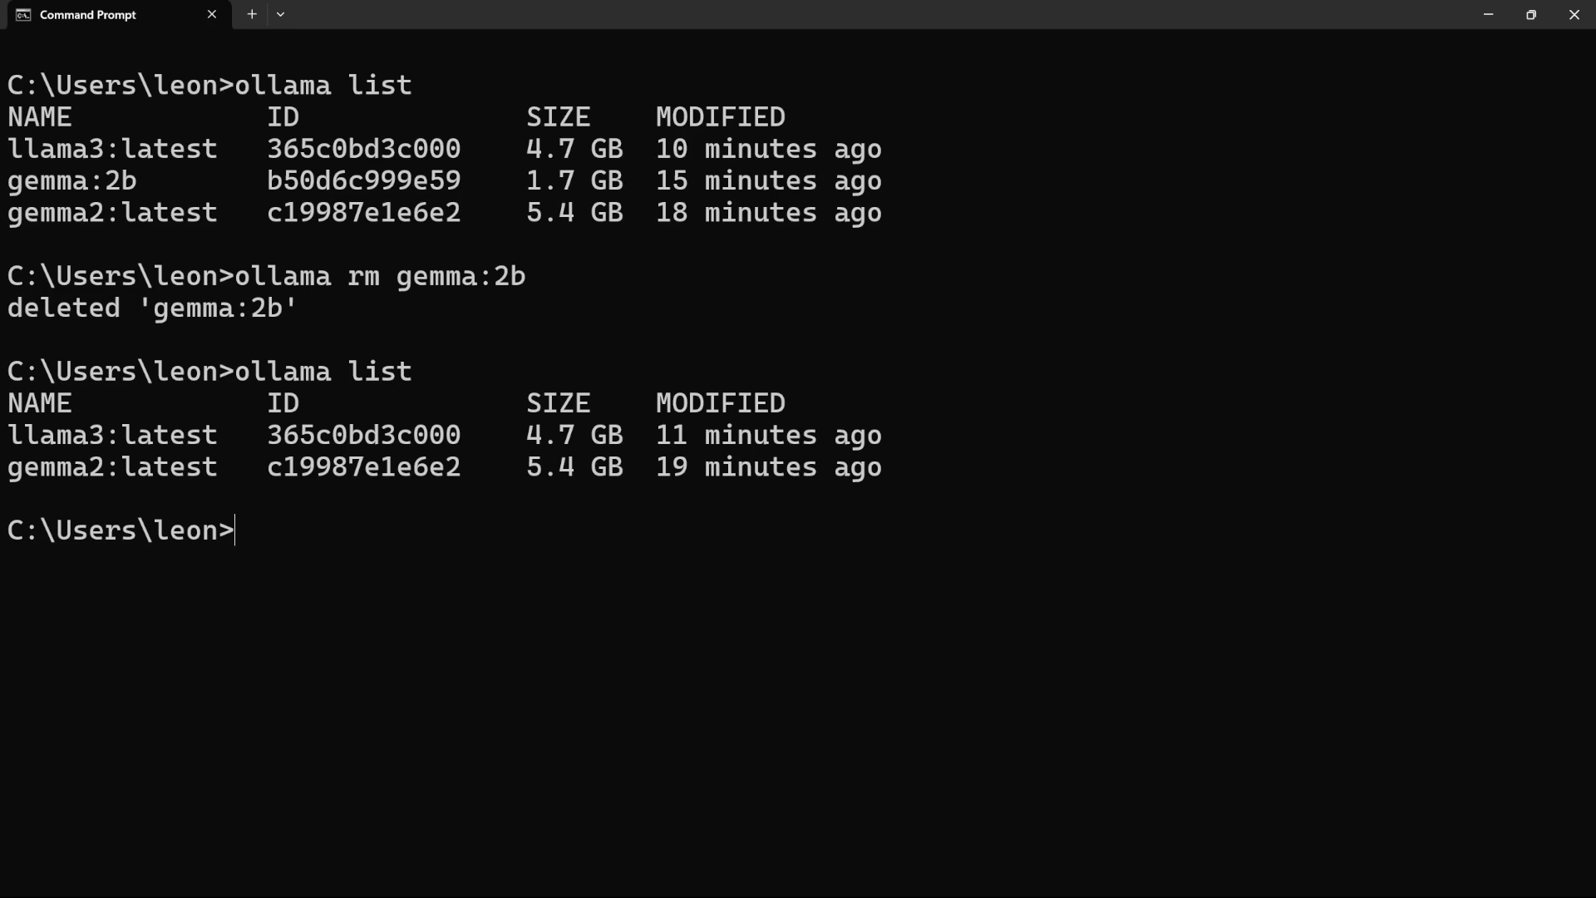
text(cls)
key(Return)
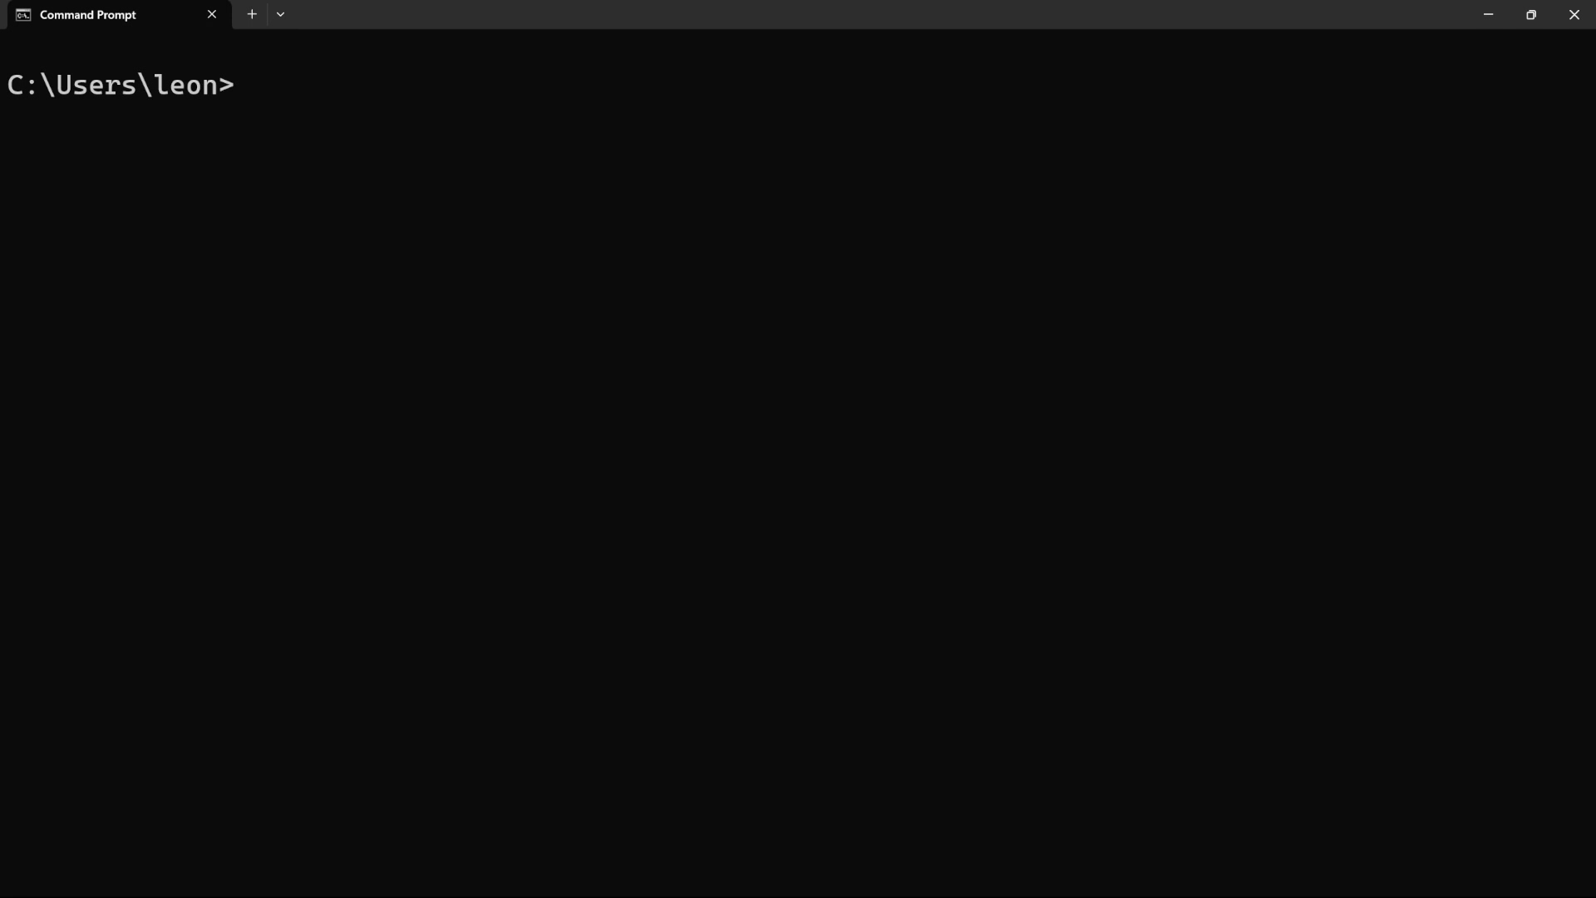
text(o)
text(llama run )
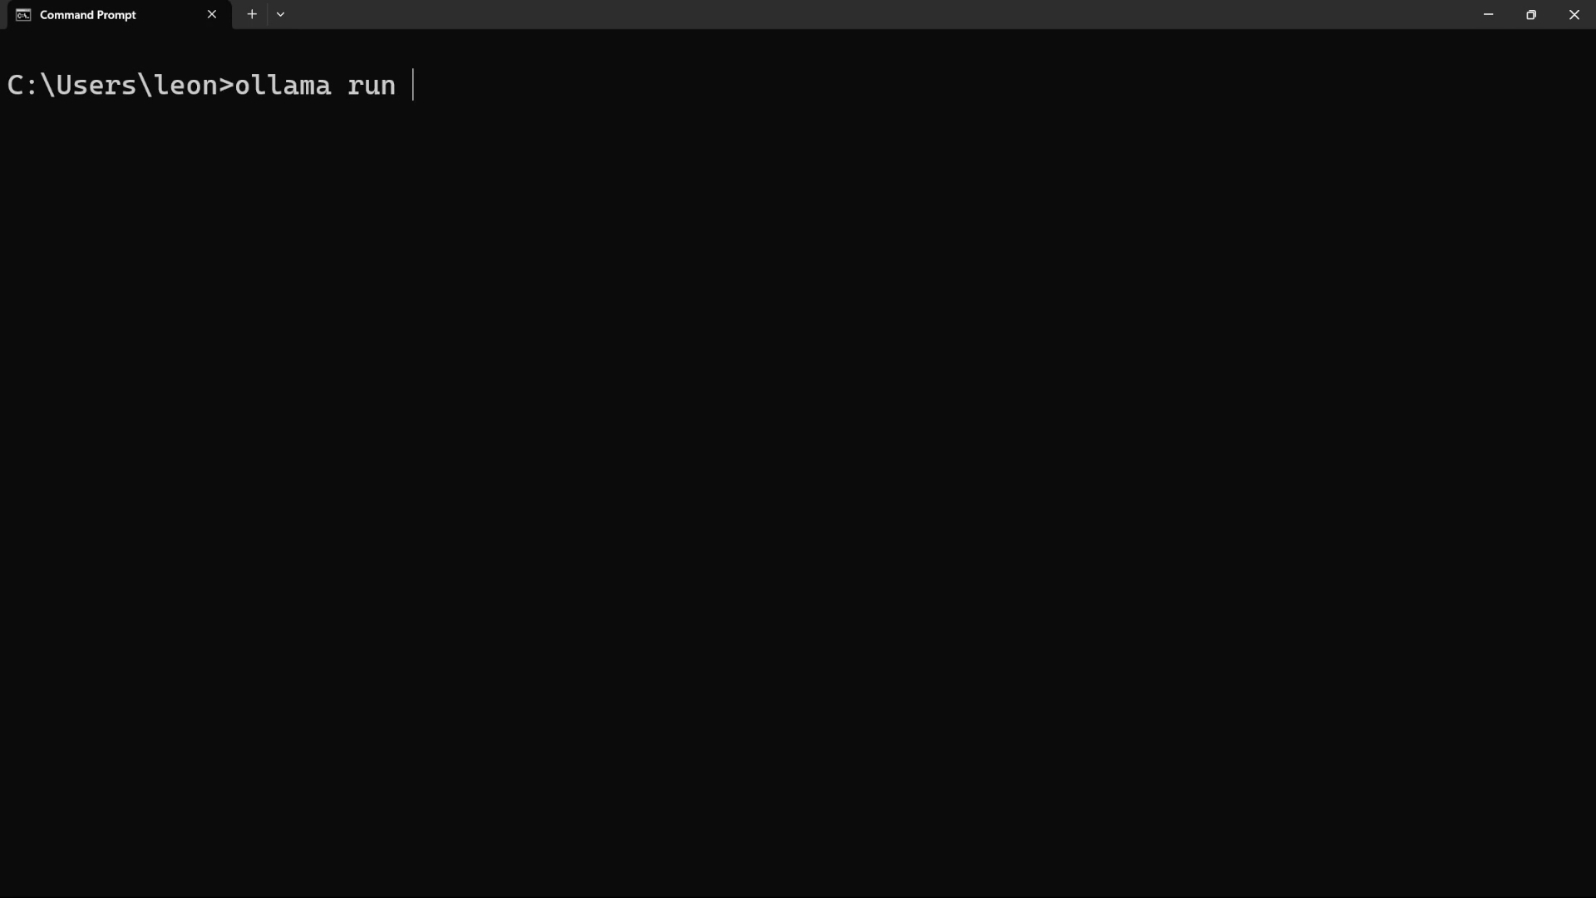
text(gemma2)
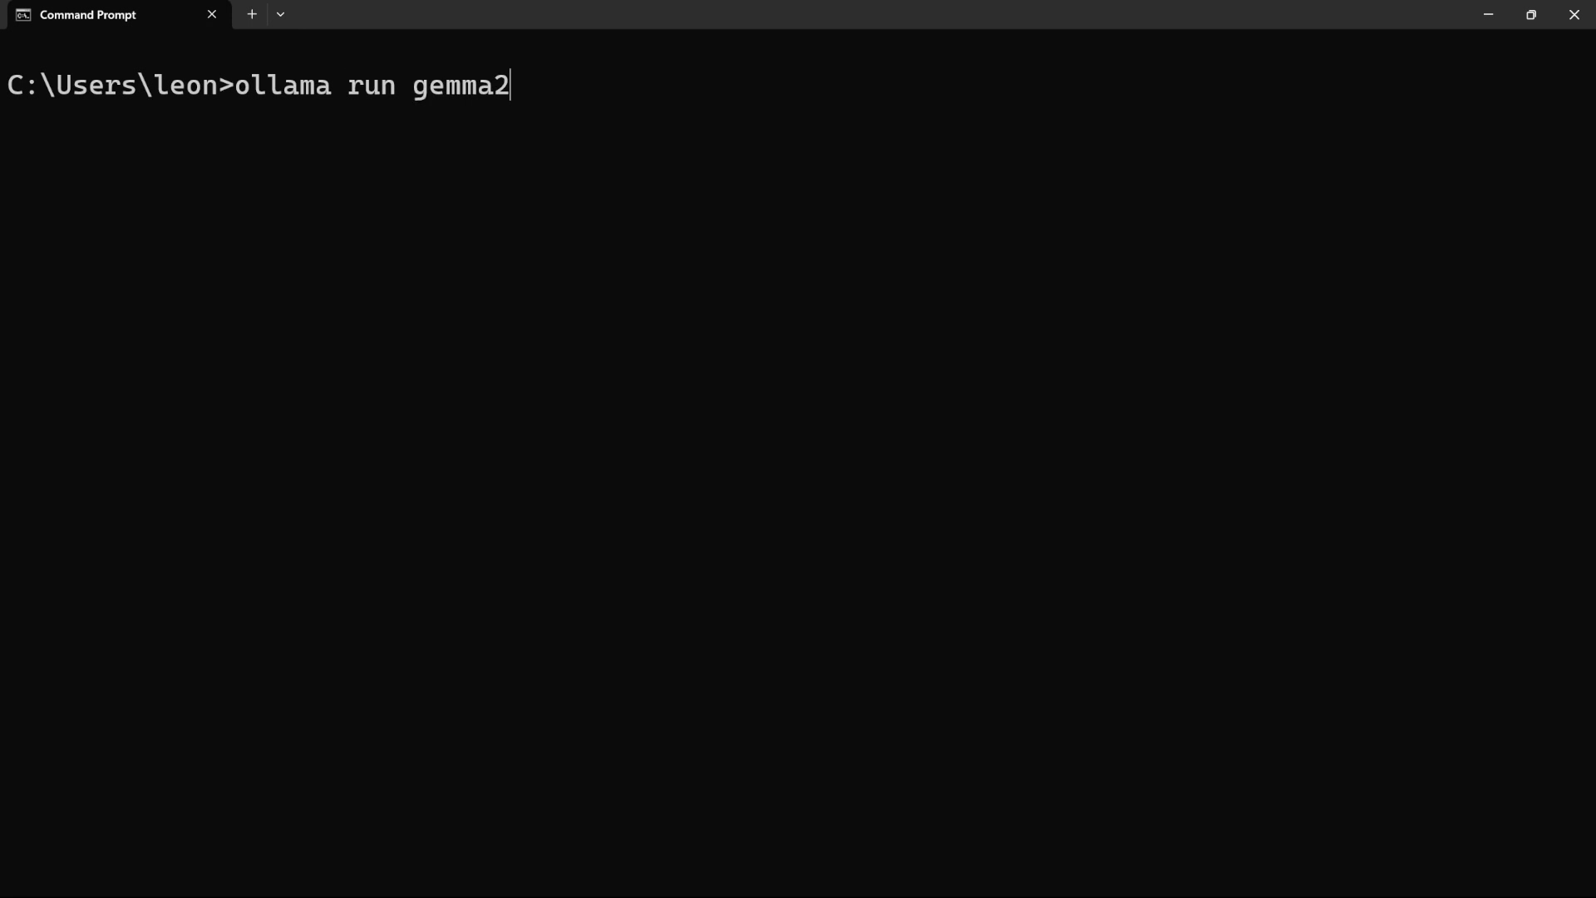
Start a gemma2 chat, greet it, and request song lyrics about automating life with AI
key(Return)
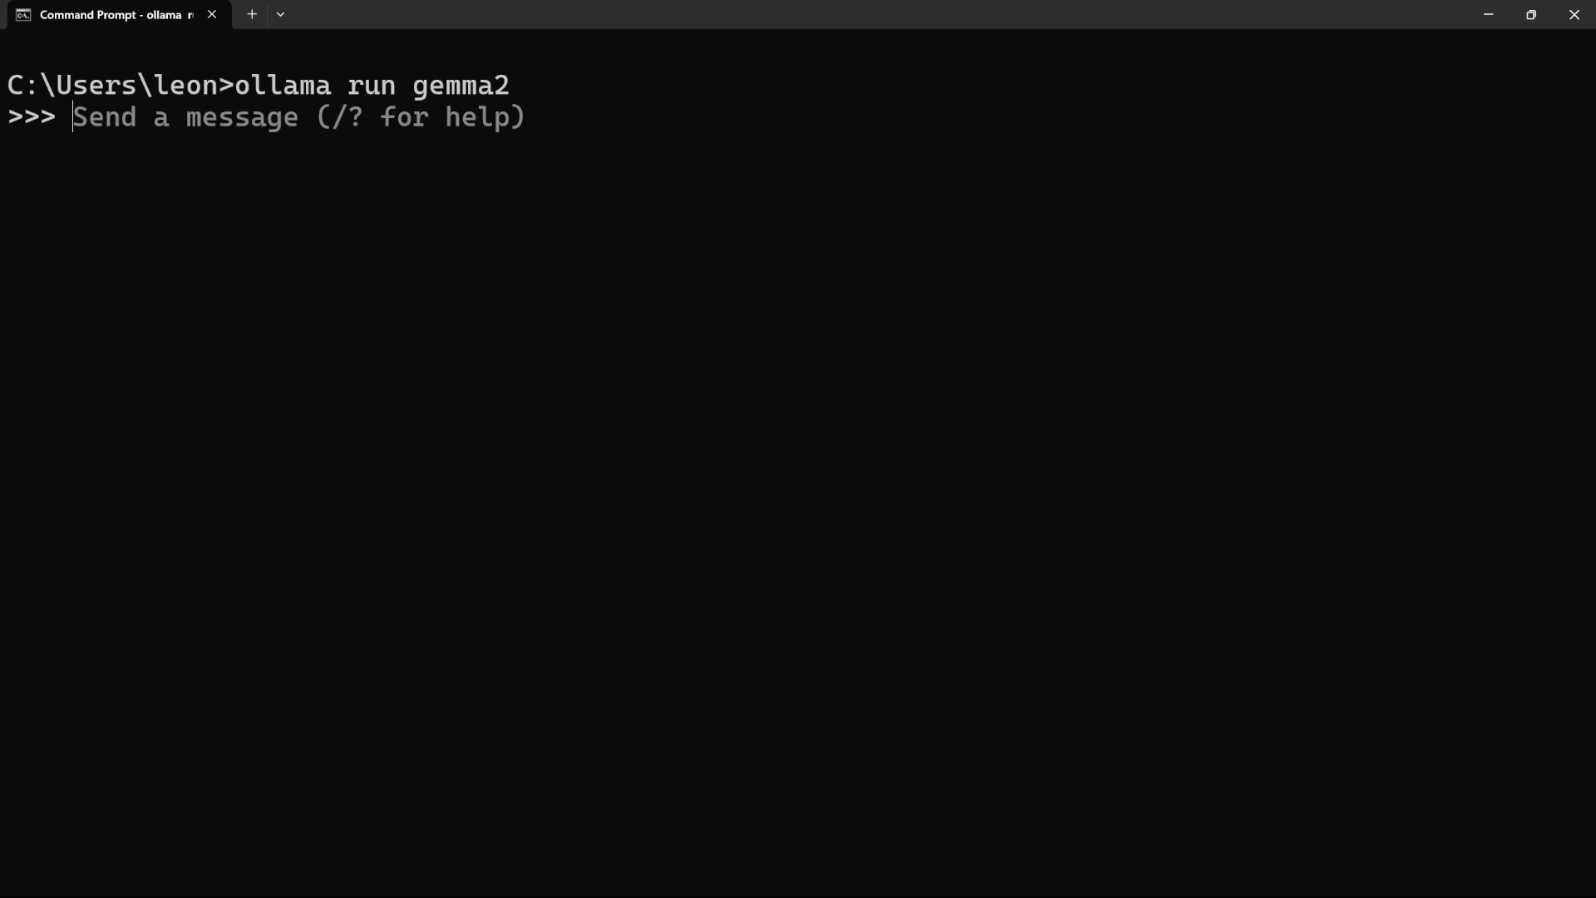
text(Hello there)
key(Return)
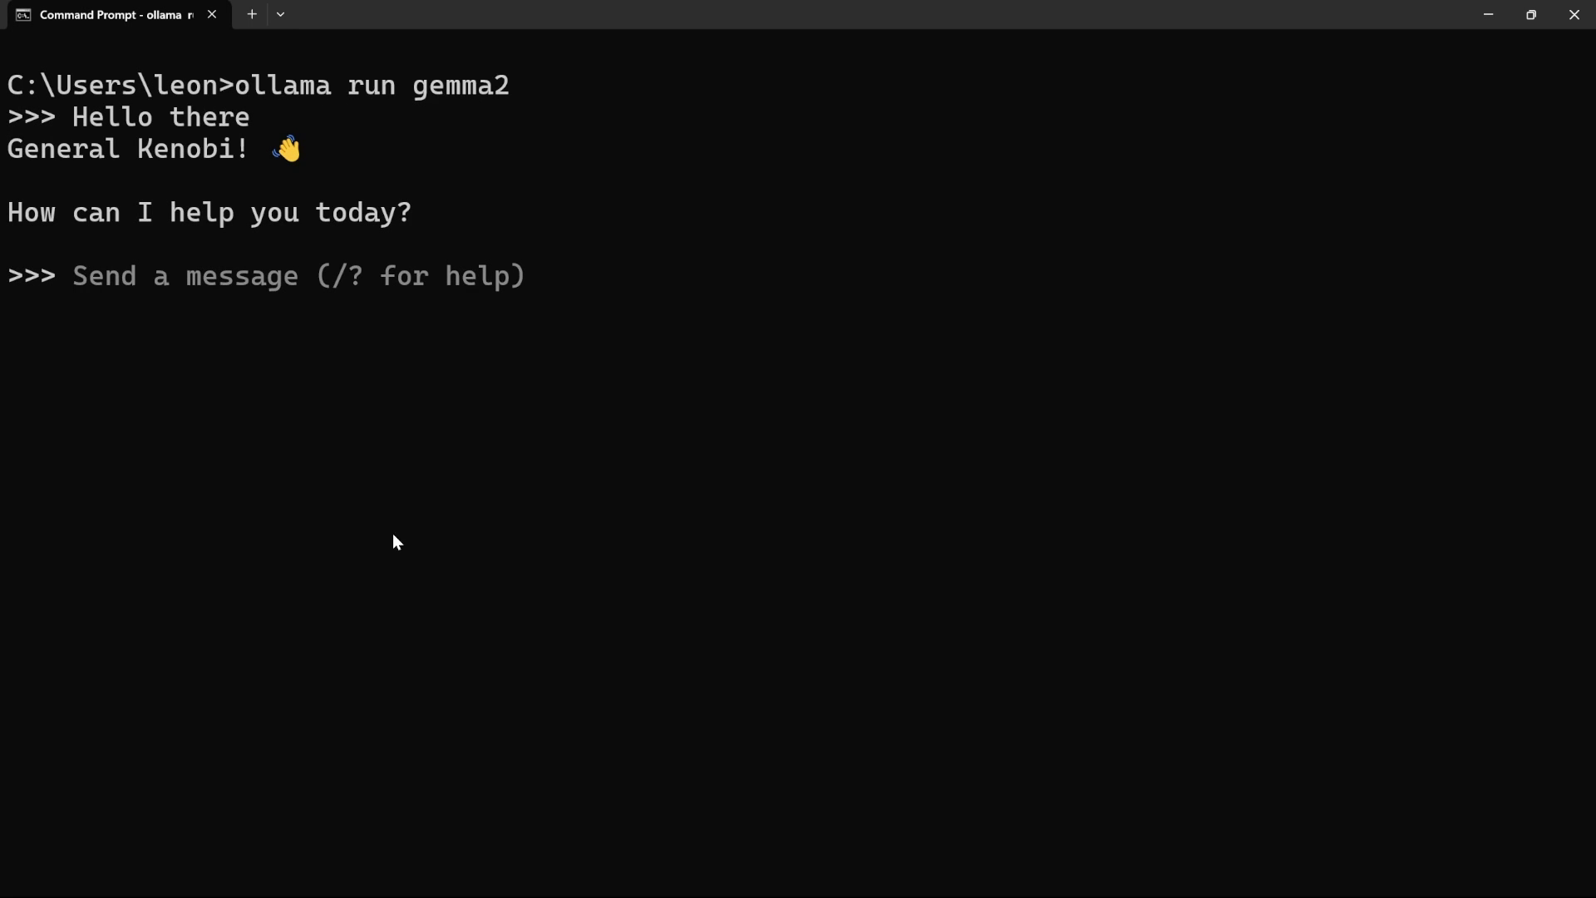
text(Write the lyrics to a song about automating my life using AI.)
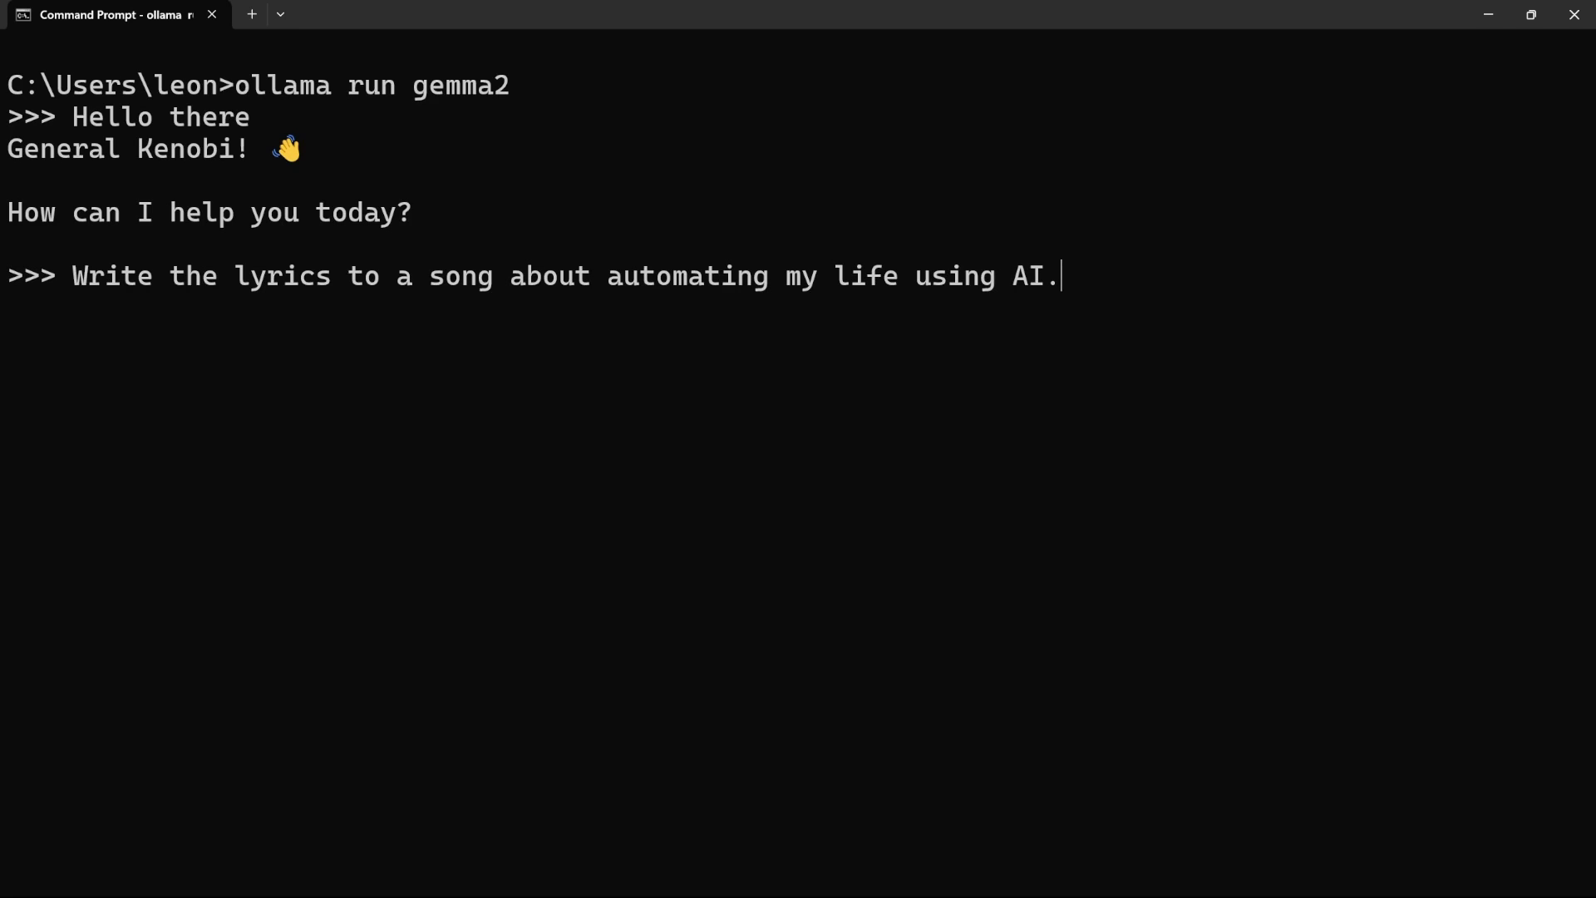
key(Return)
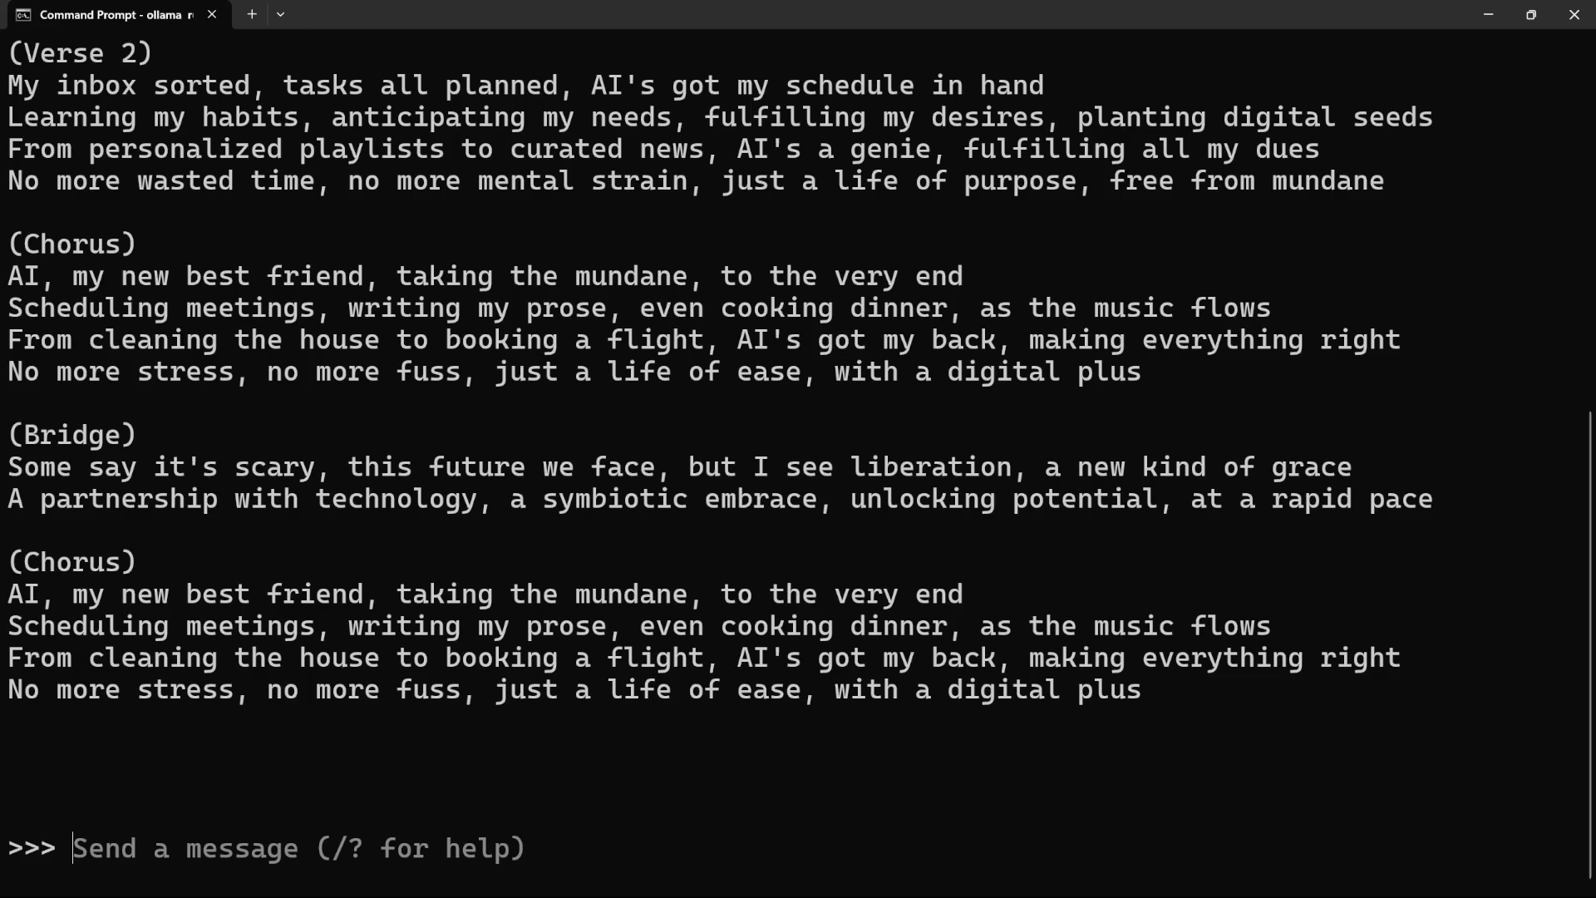
text(My name is Leon)
Tell gemma2 your name, ask 'What is my name?', and highlight its correct reply
key(Return)
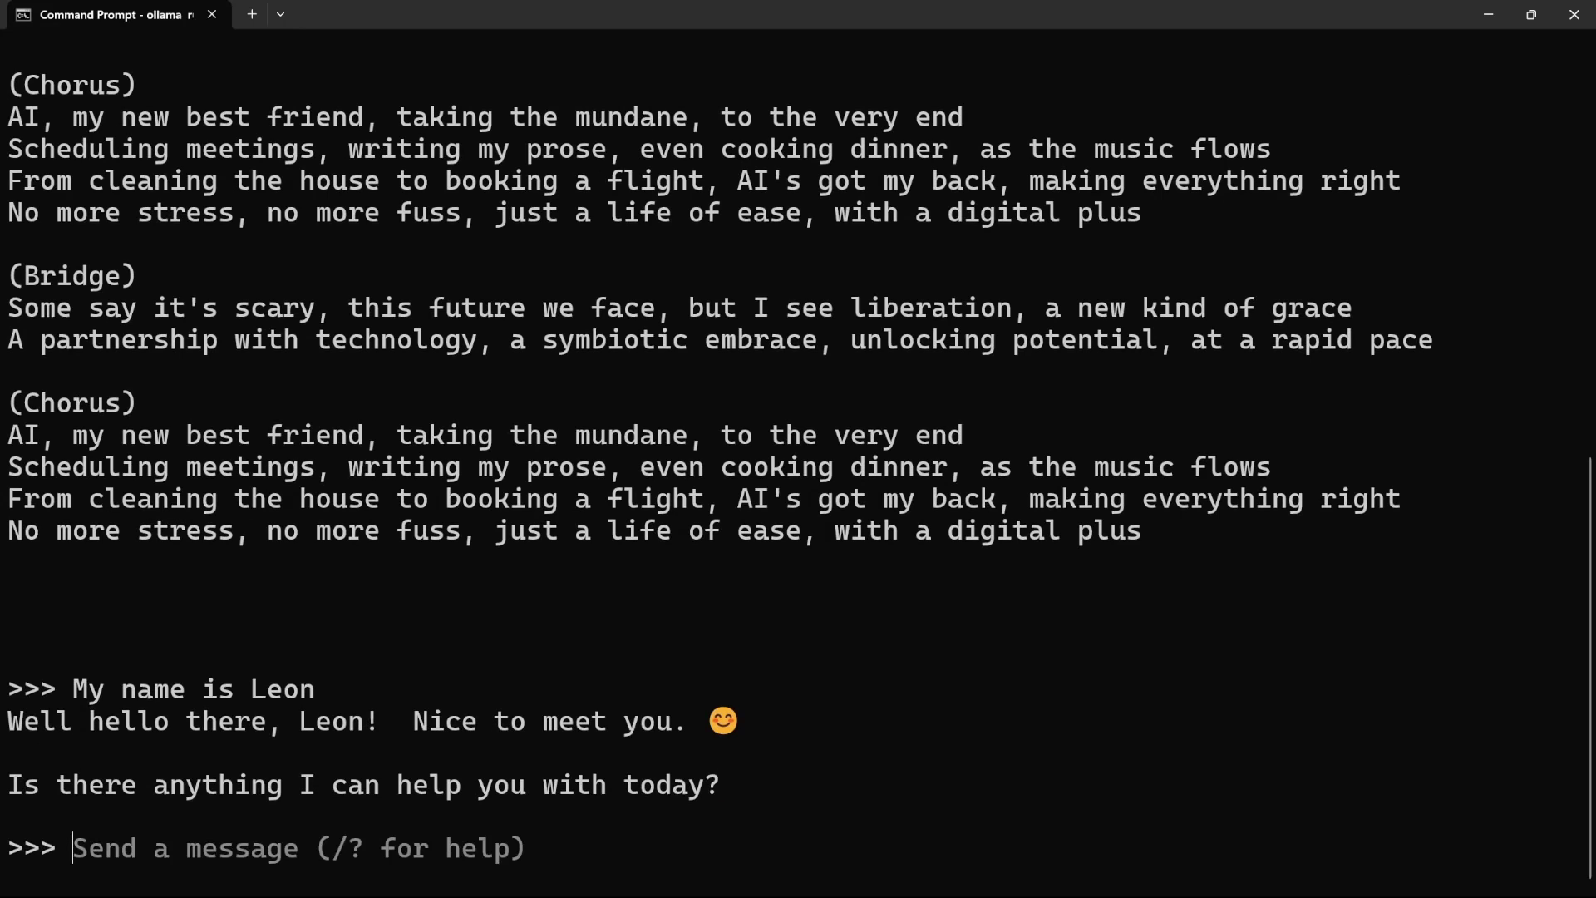
text(What is my name?)
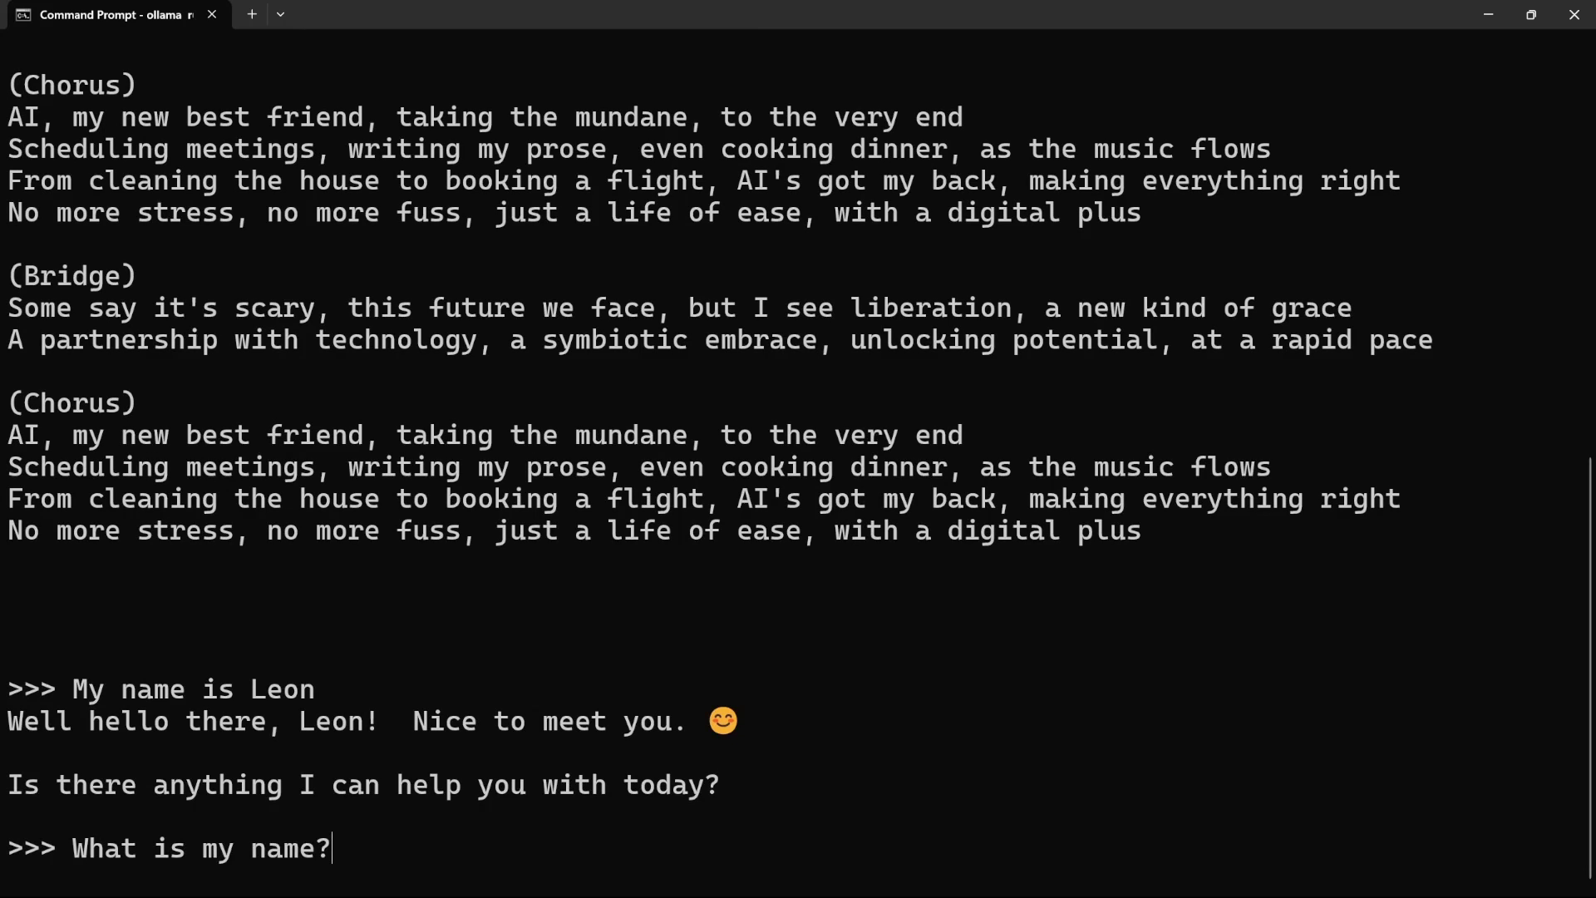
key(Return)
mouse_move(5, 722)
mouse_down()
mouse_move(133, 740)
mouse_move(298, 722)
mouse_up()
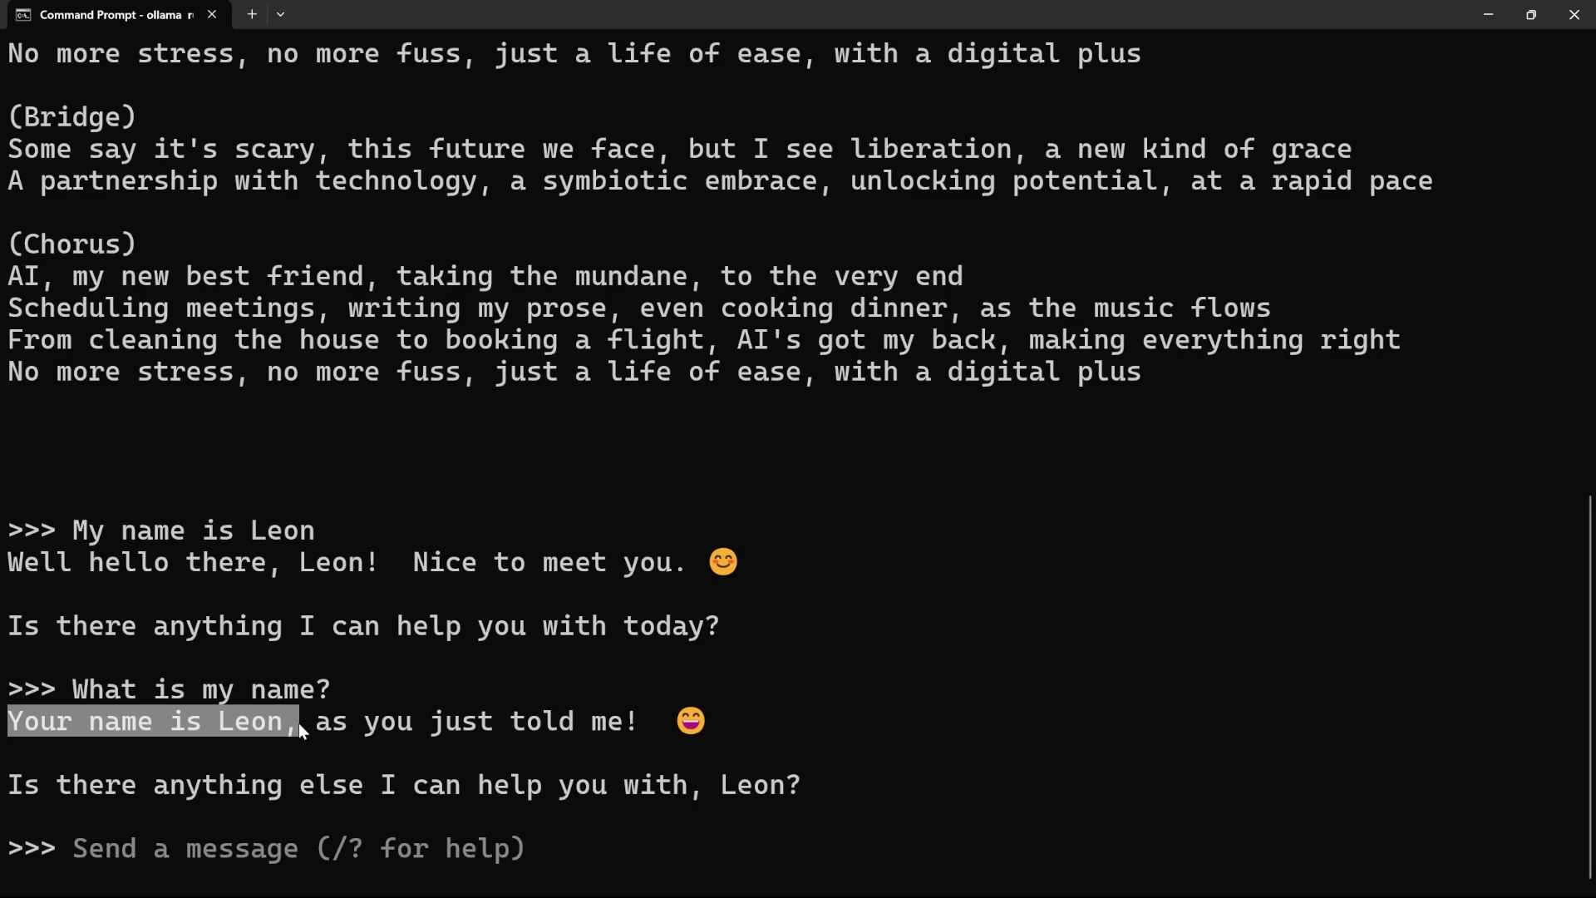
click(553, 832)
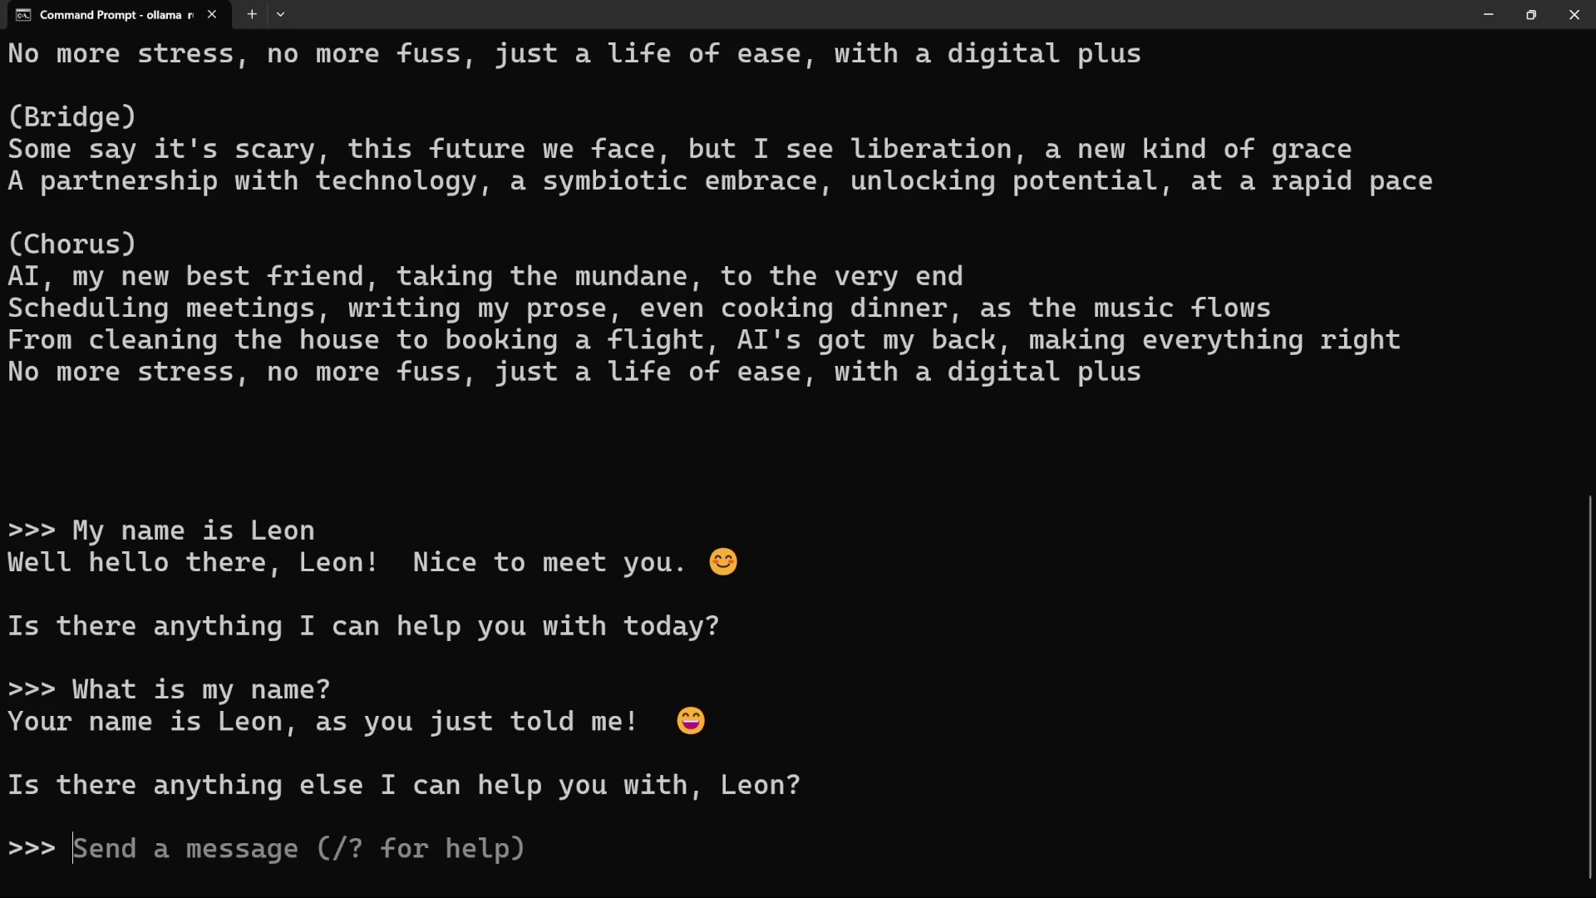
text(/set)
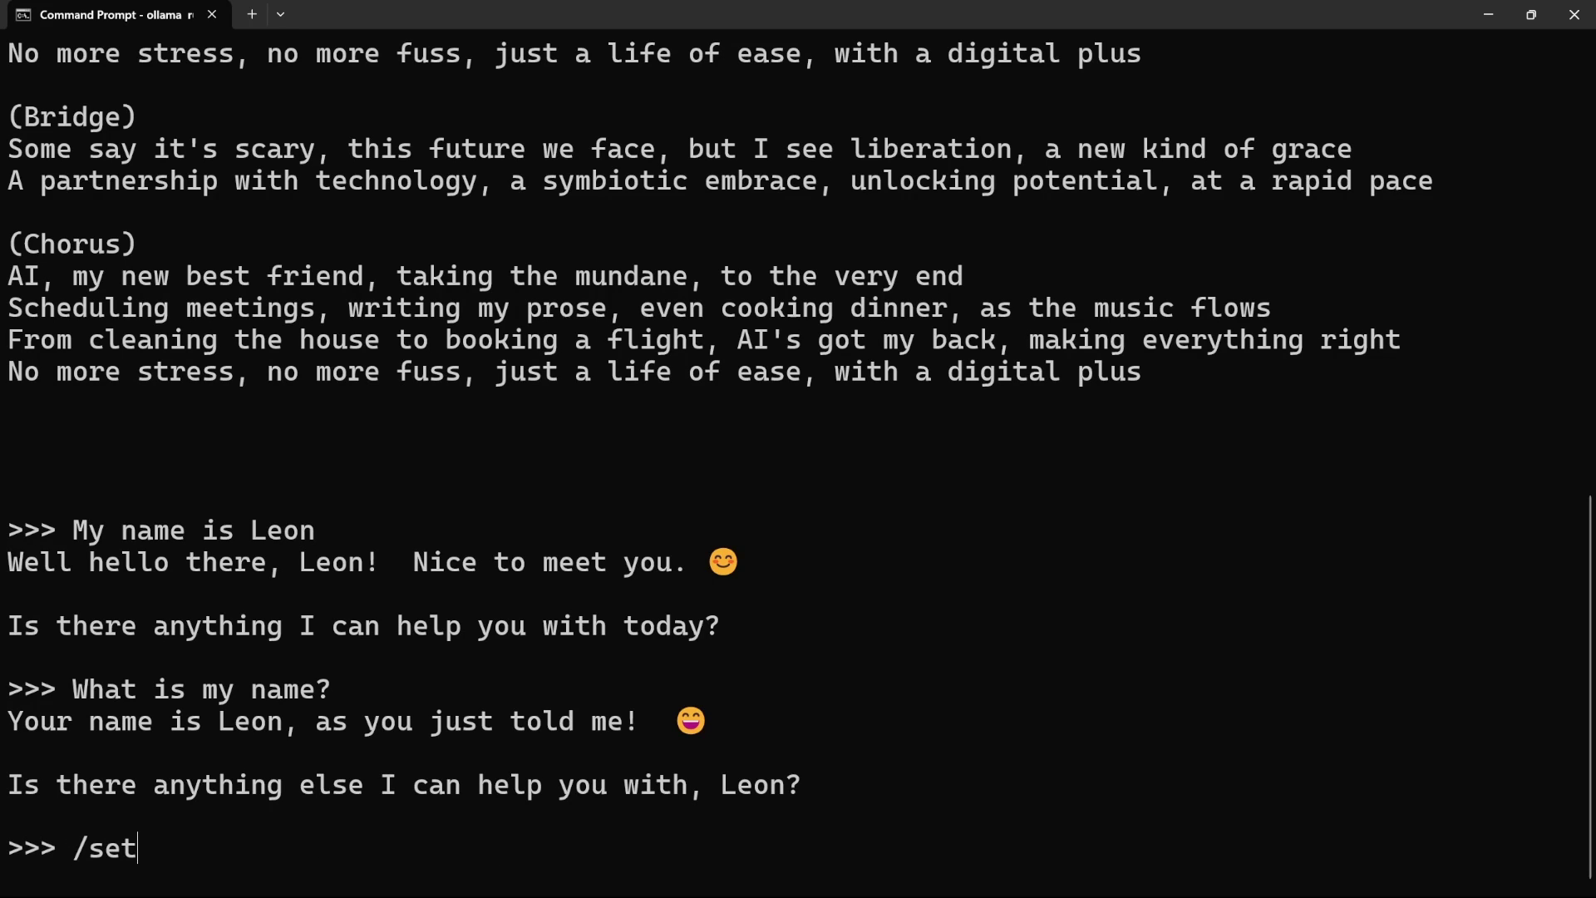
Enter /set in the gemma2 chat to list parameter, system, history and verbose options
key(Return)
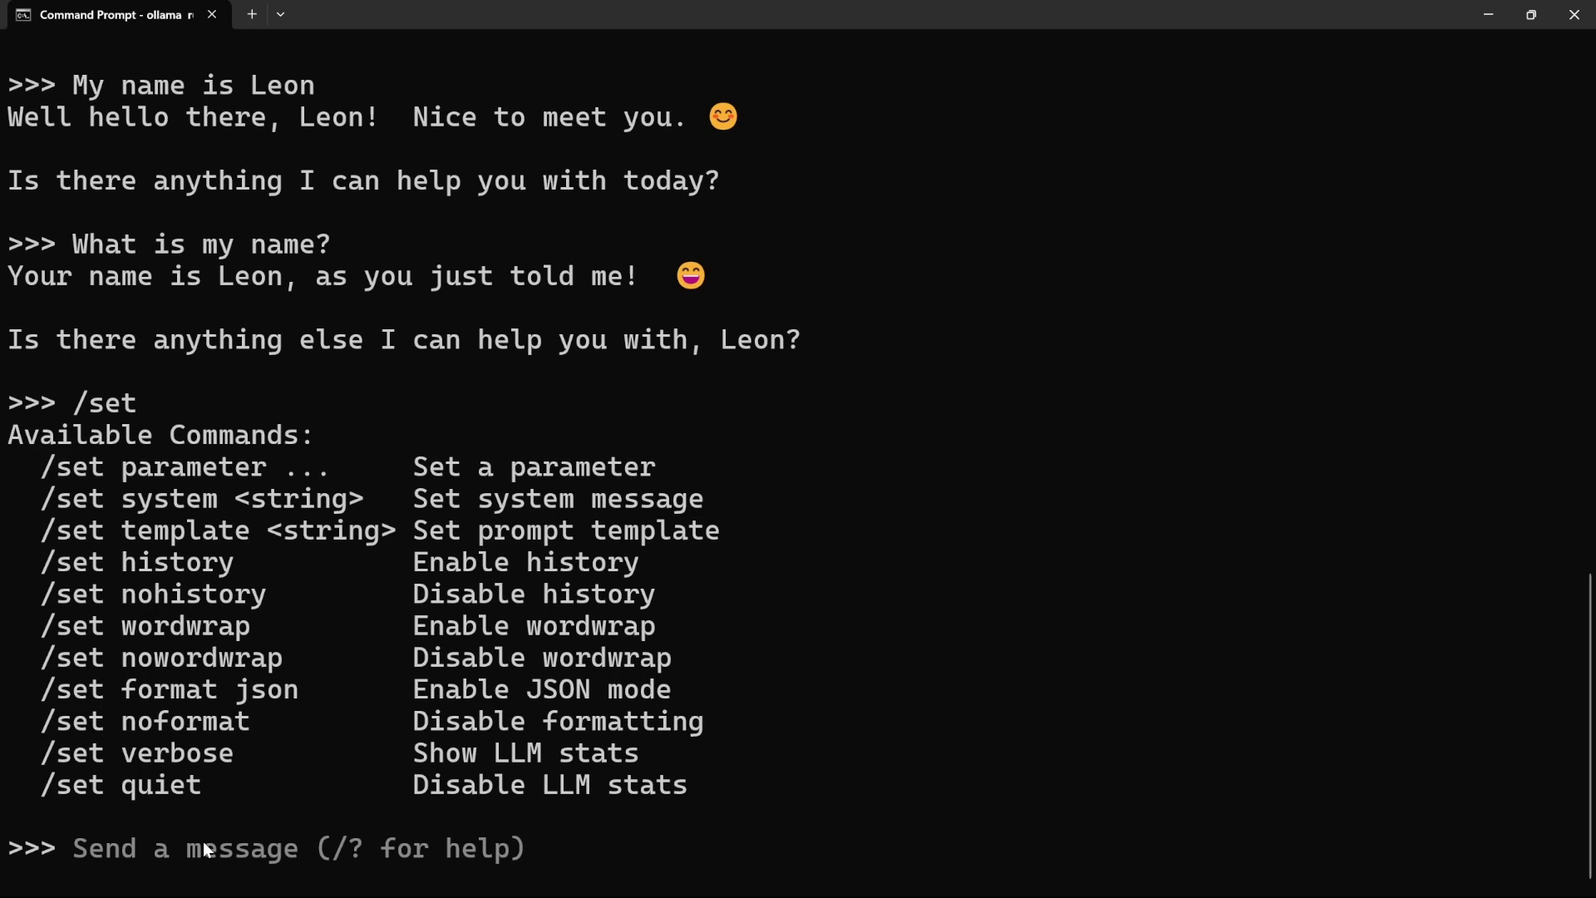
text(/set parameters)
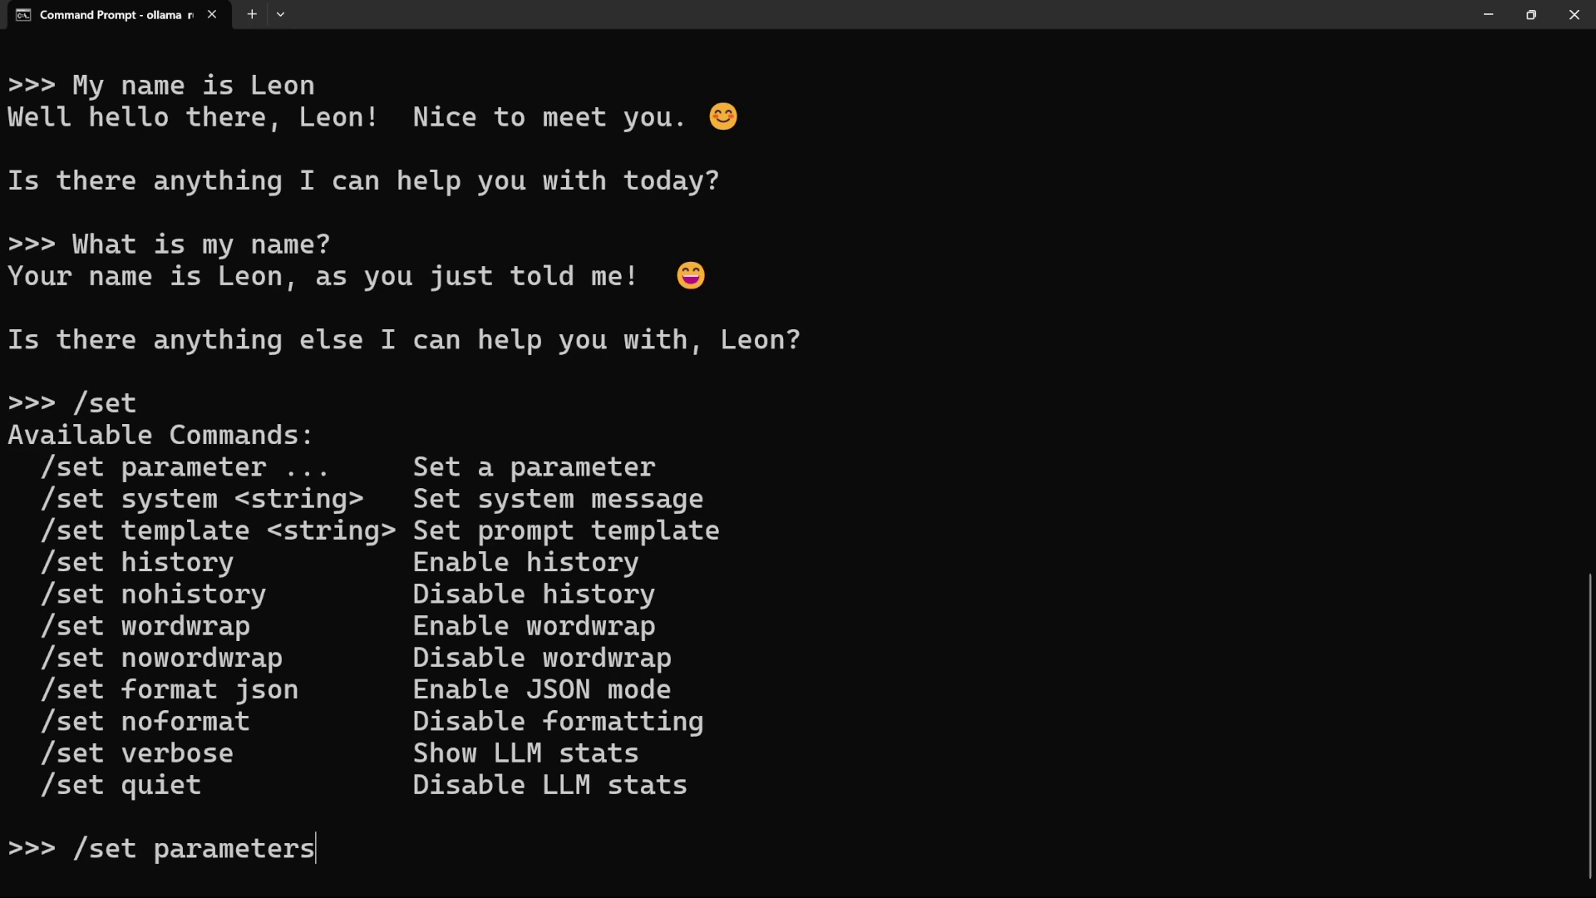
List the available model parameters and review the temperature parameter's creativity description
key(Return)
key(Up)
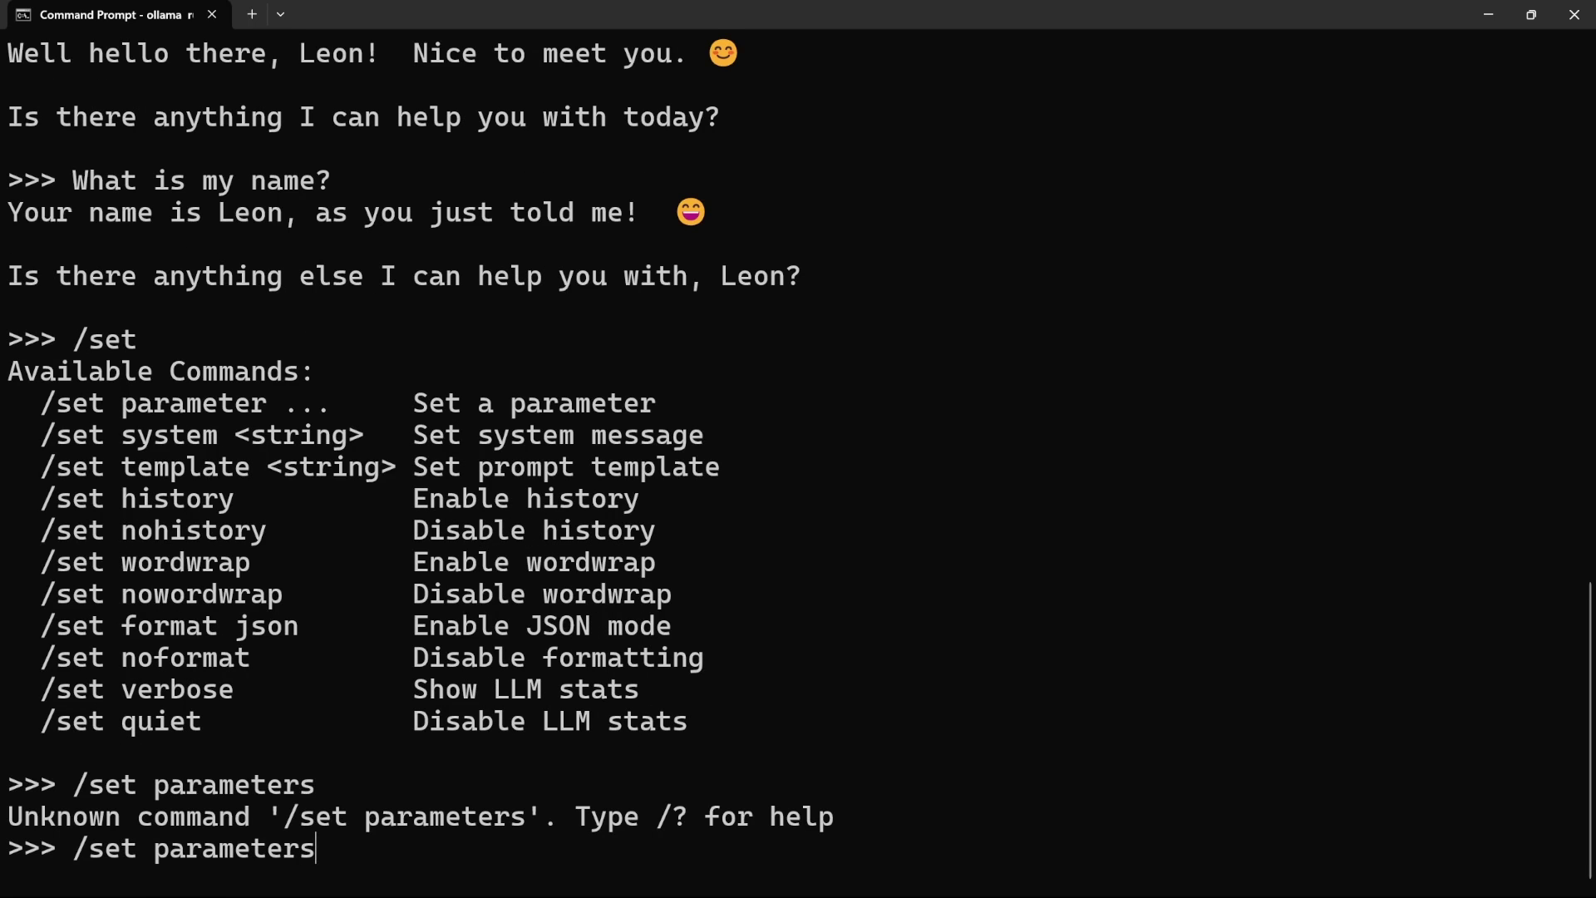
key(BackSpace)
key(Return)
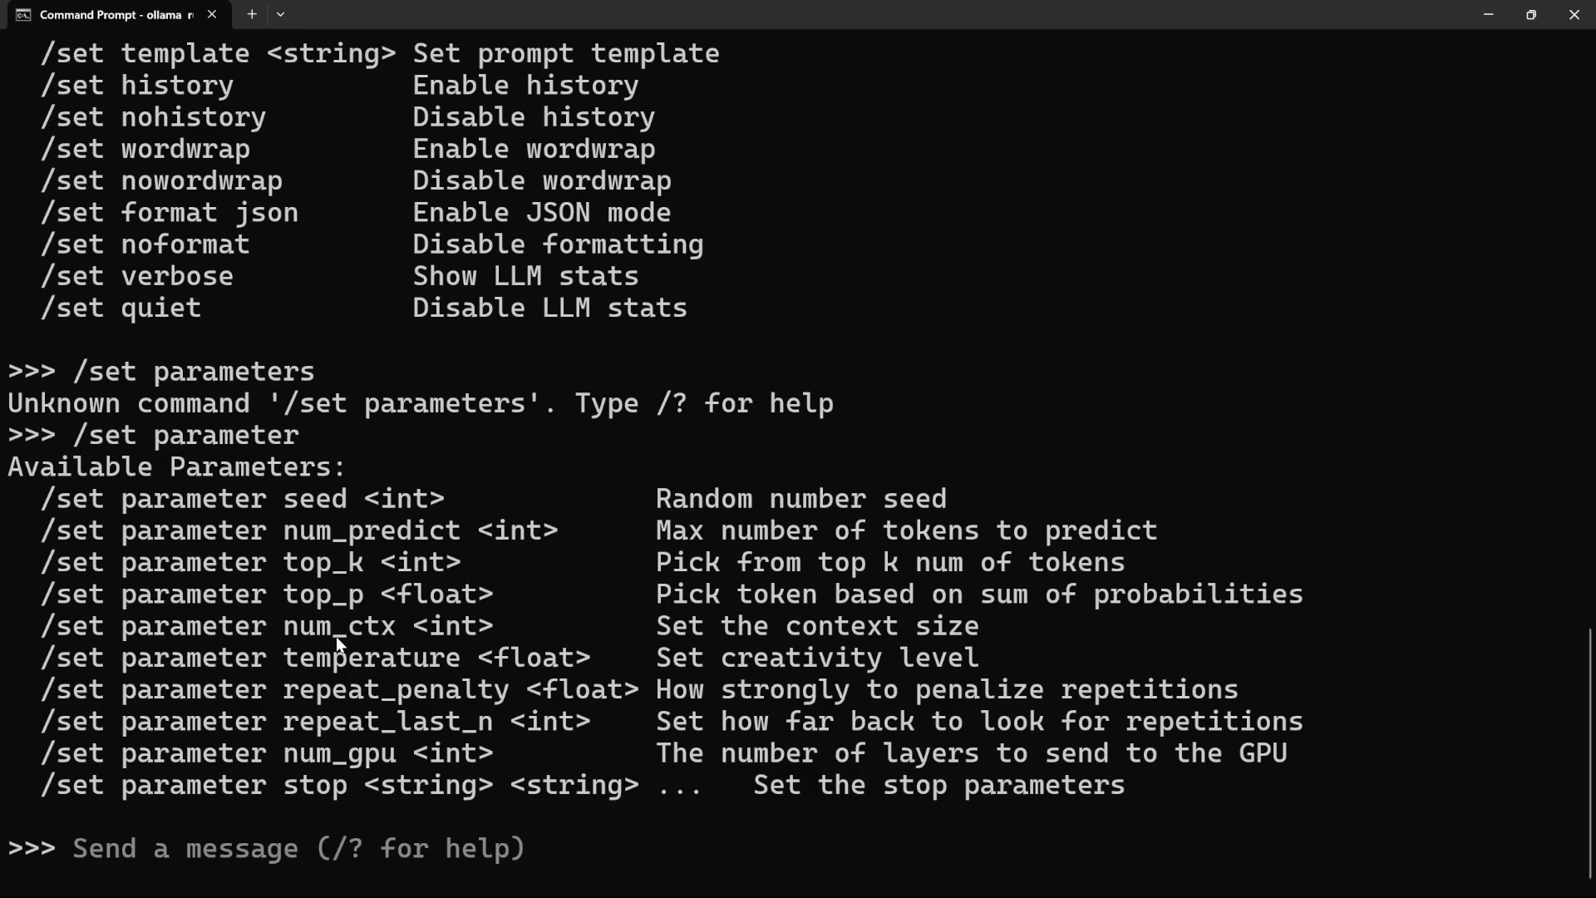
mouse_move(286, 659)
mouse_down()
mouse_move(461, 657)
mouse_move(447, 671)
mouse_up()
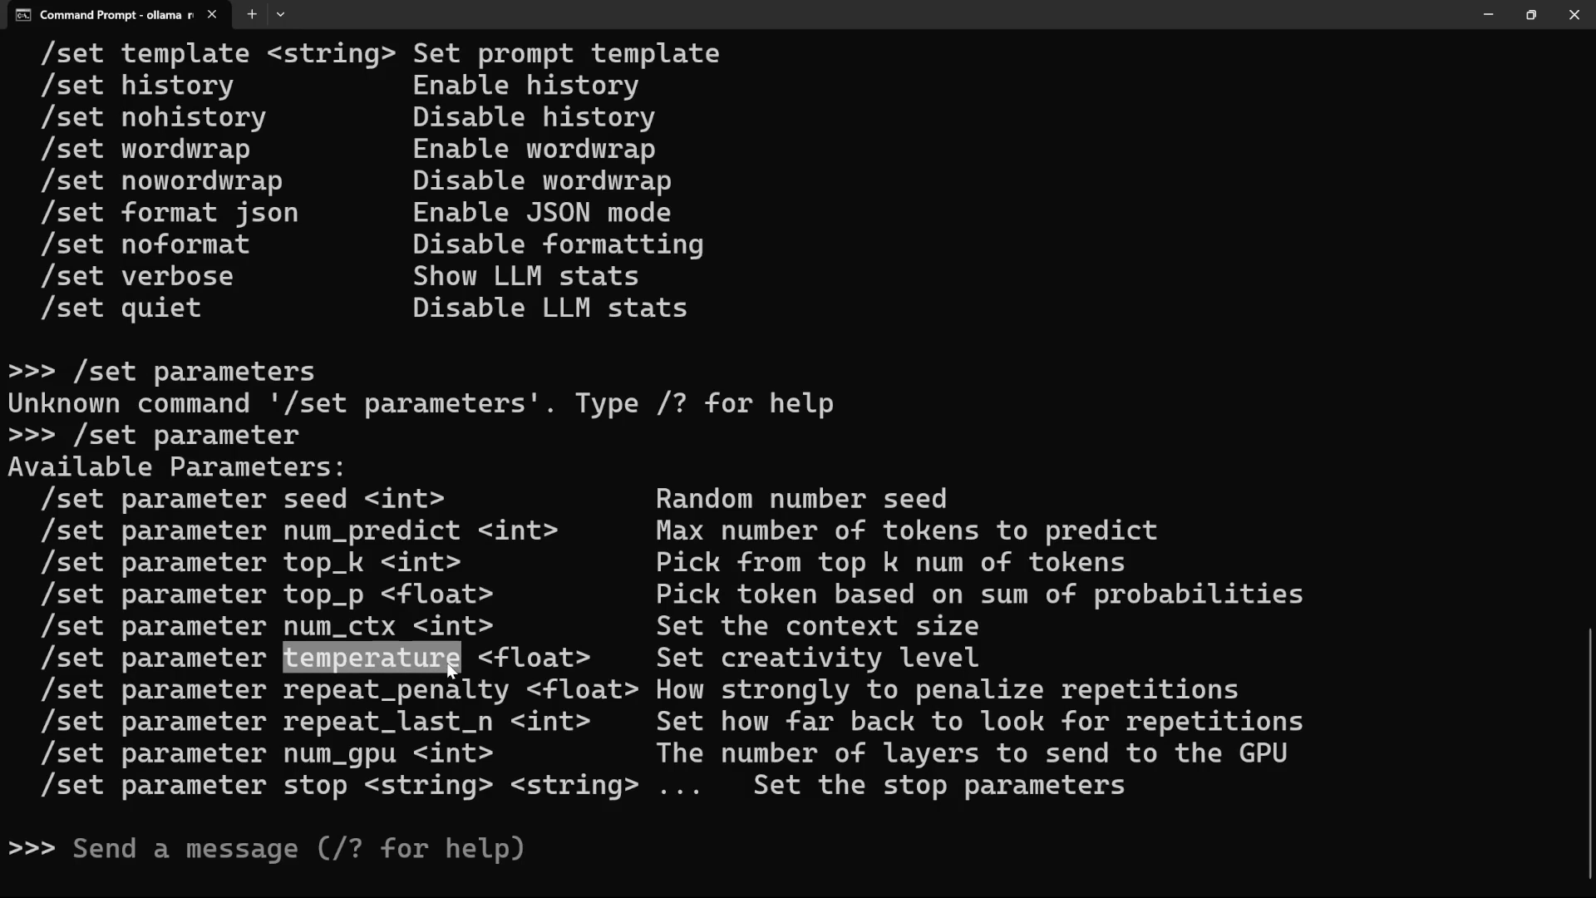
drag(658, 660, 974, 665)
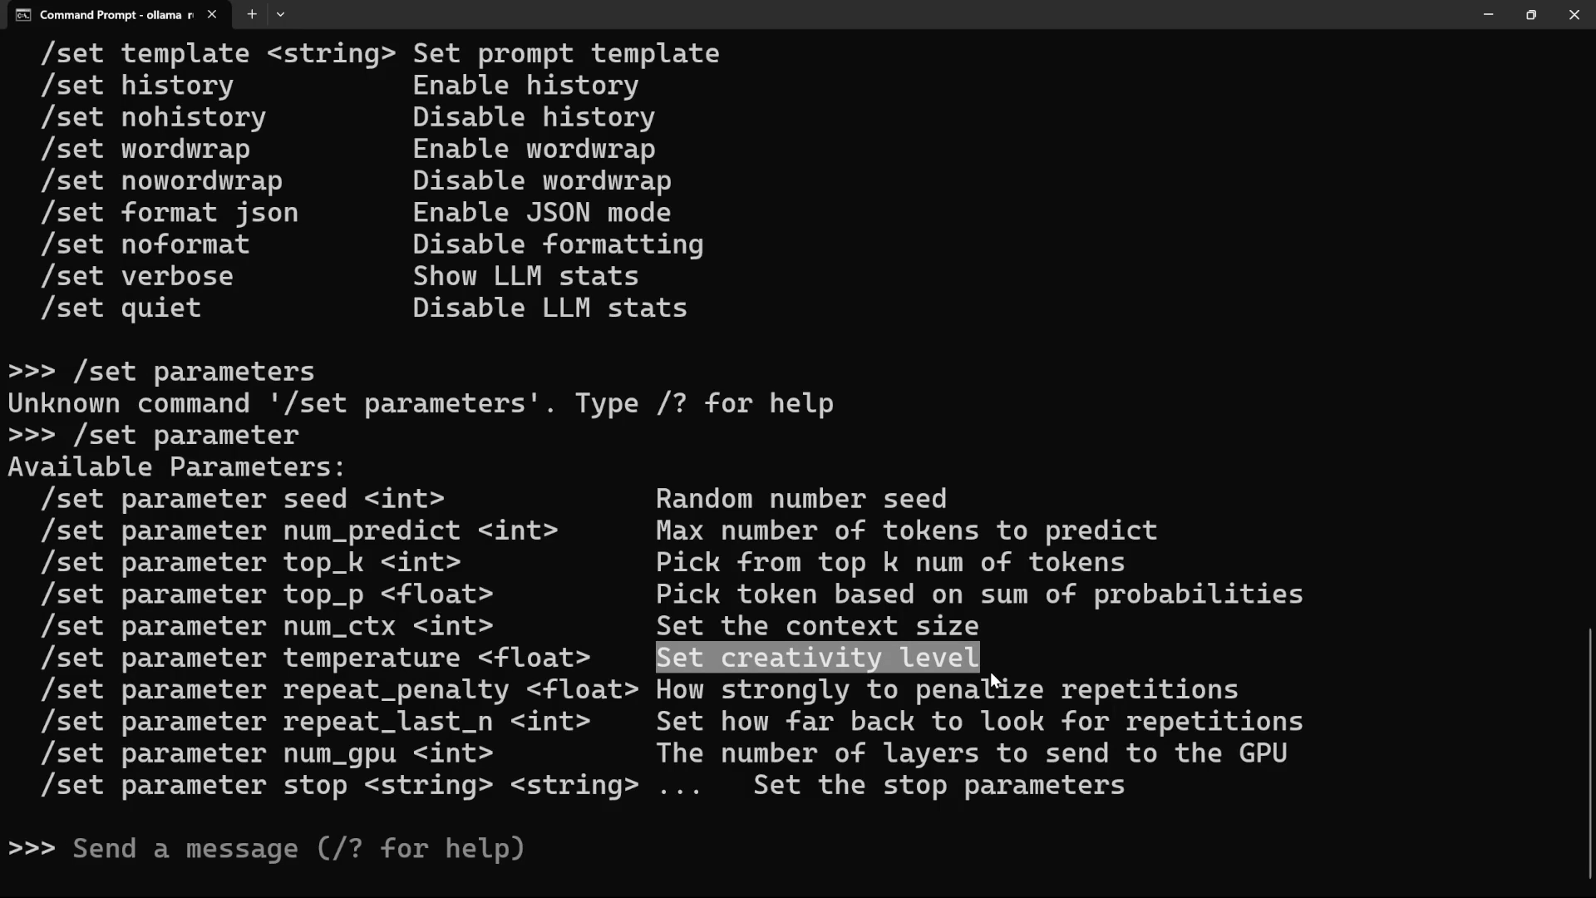
Set the gemma2 chat's temperature parameter to 0.7
click(356, 829)
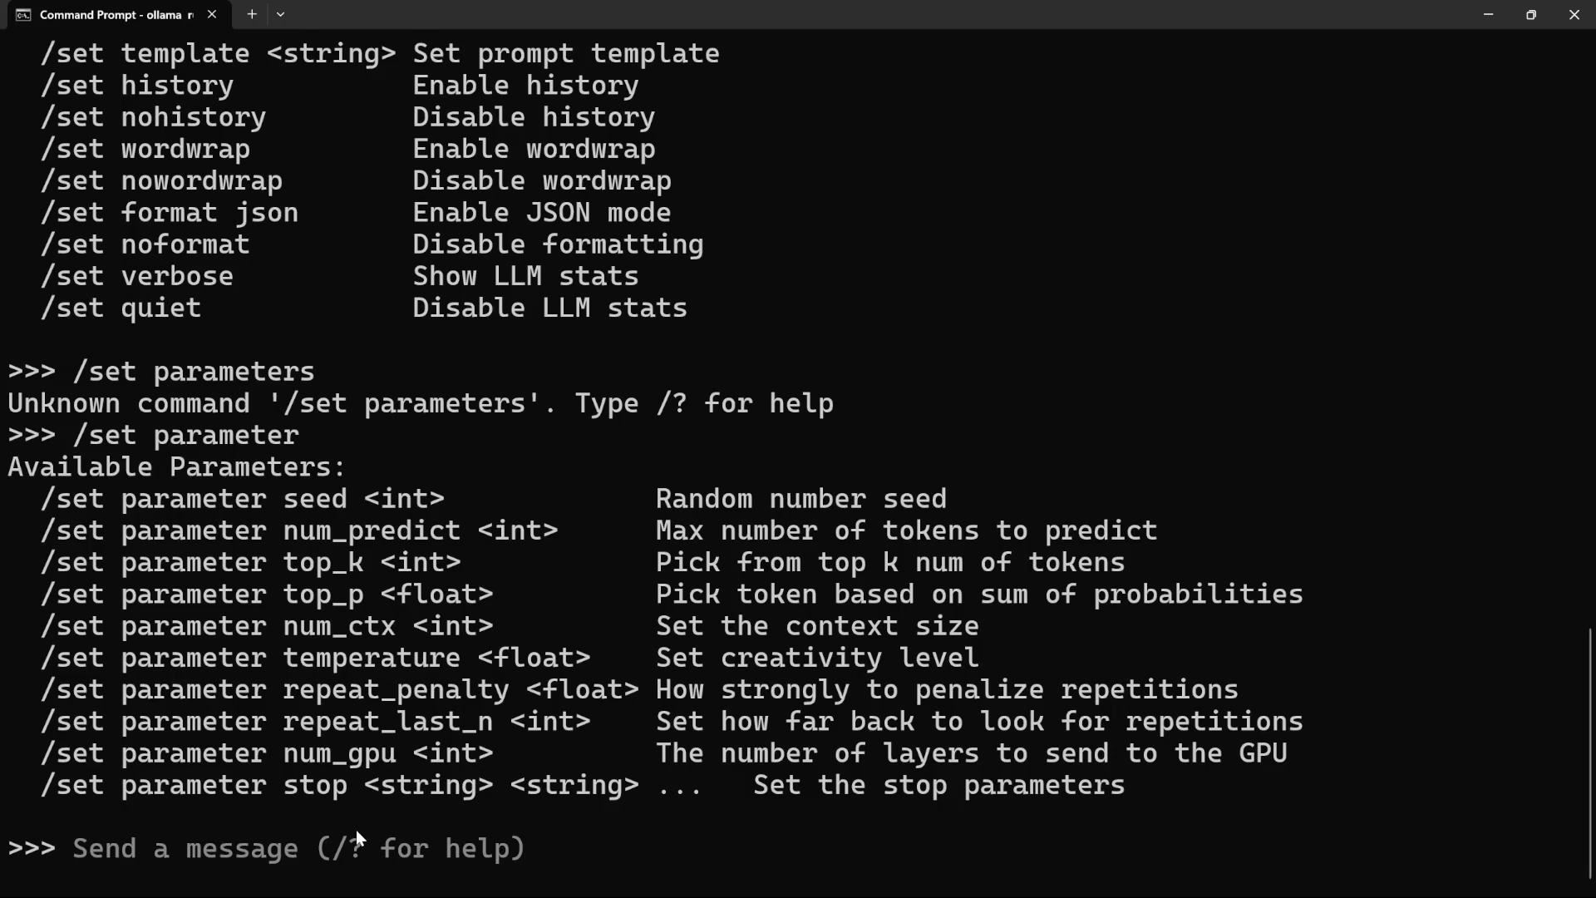
key(Up)
text(tem)
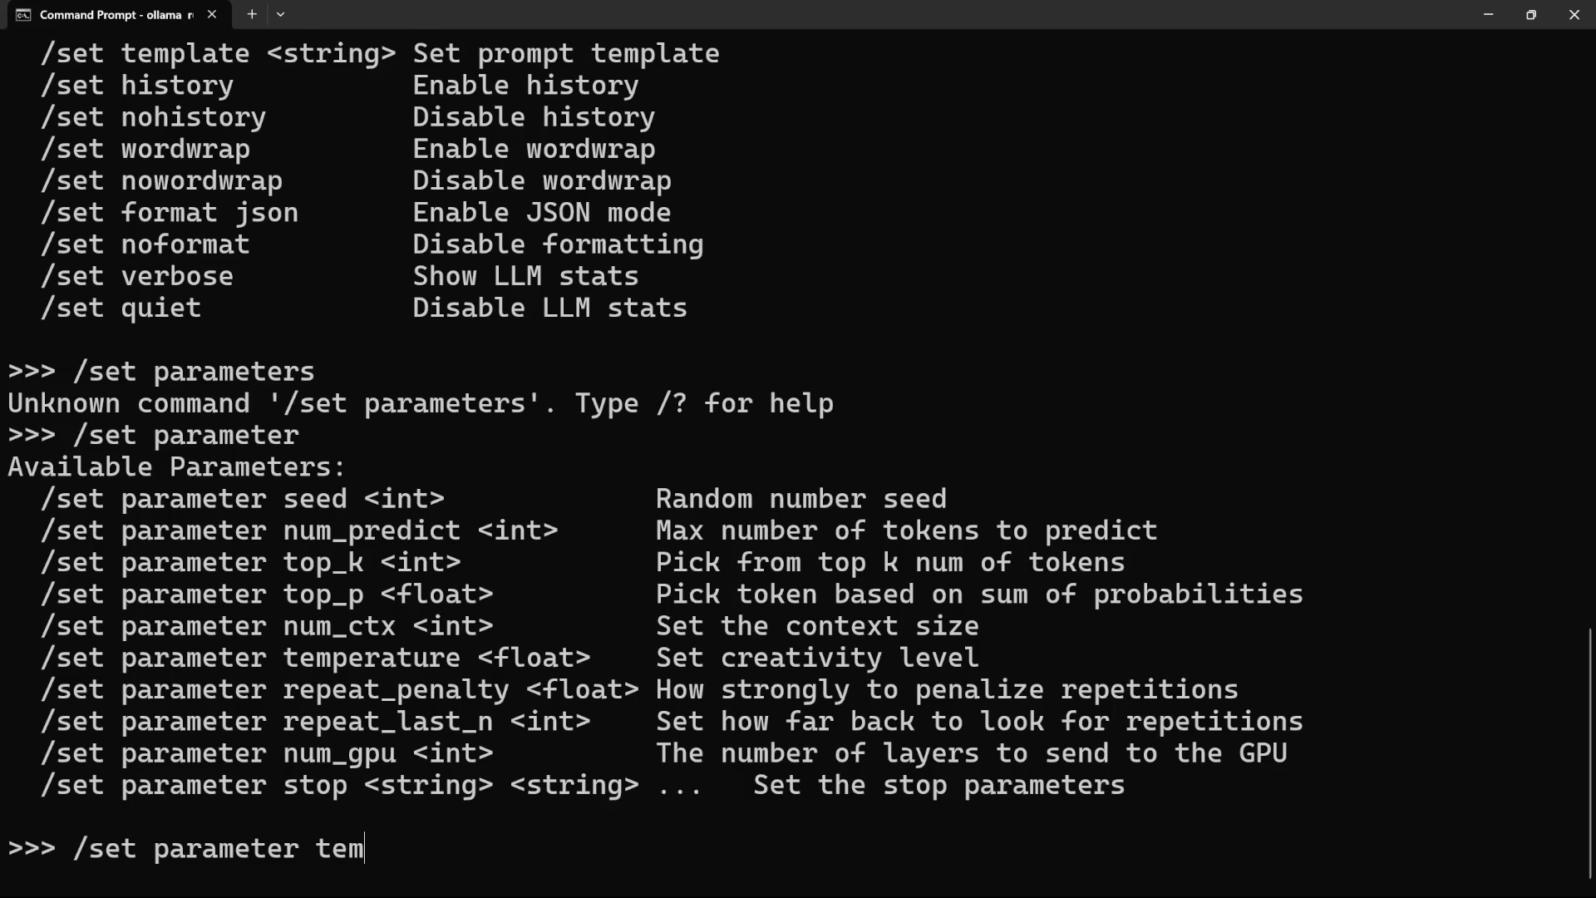
text(perature 0)
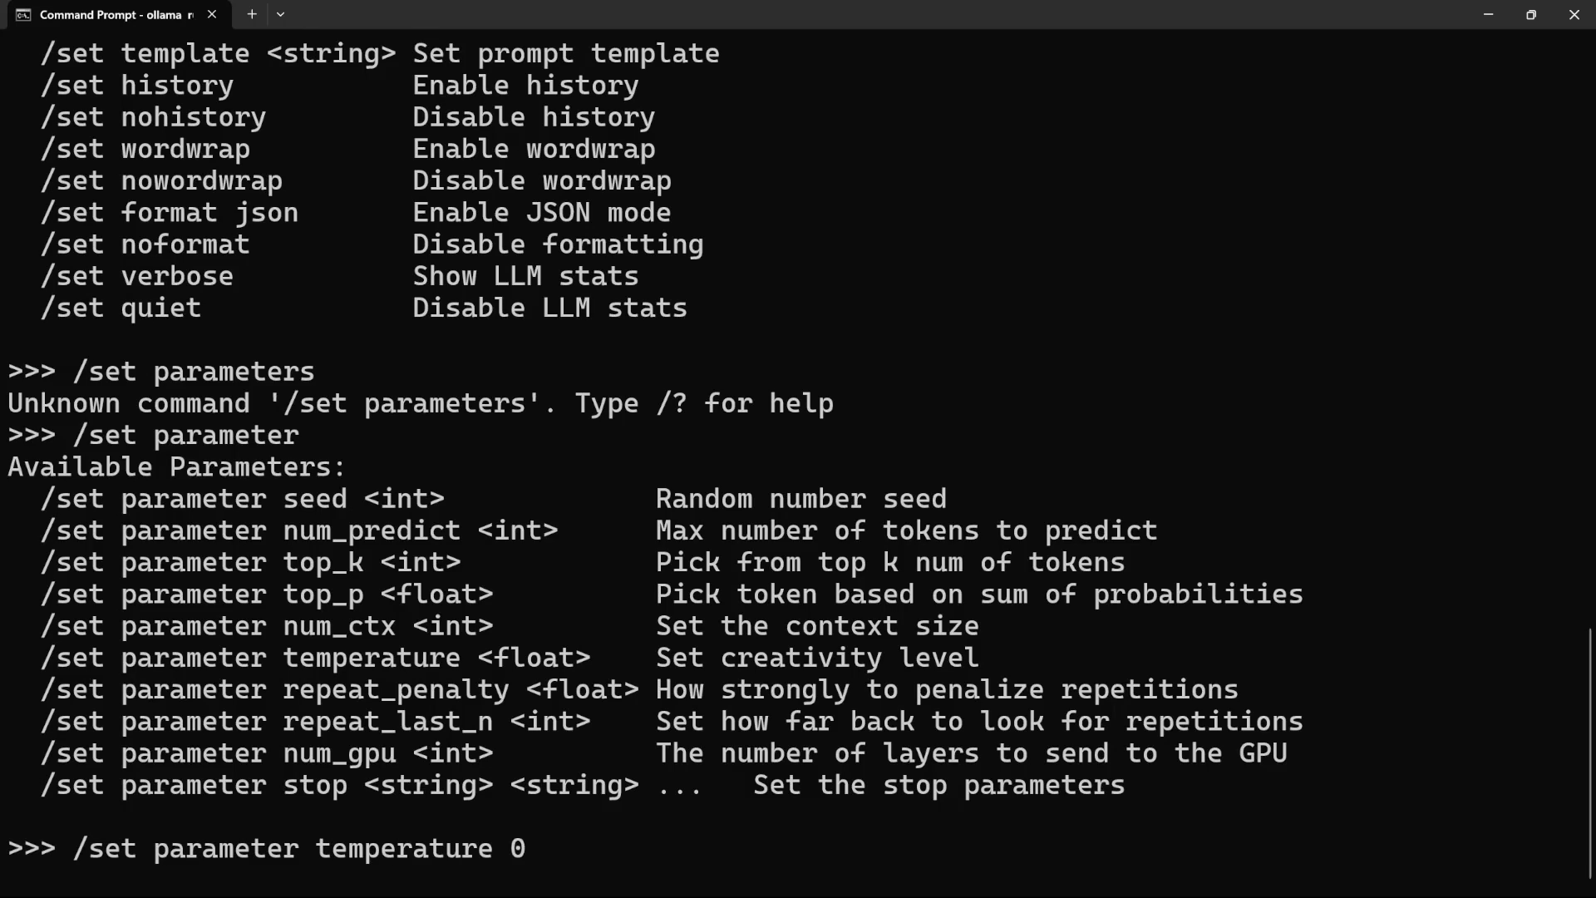
text(.7)
key(BackSpace)
key(BackSpace)
text(.2)
key(BackSpace)
text(7)
key(Return)
text(/set parameter)
key(Return)
text(/set)
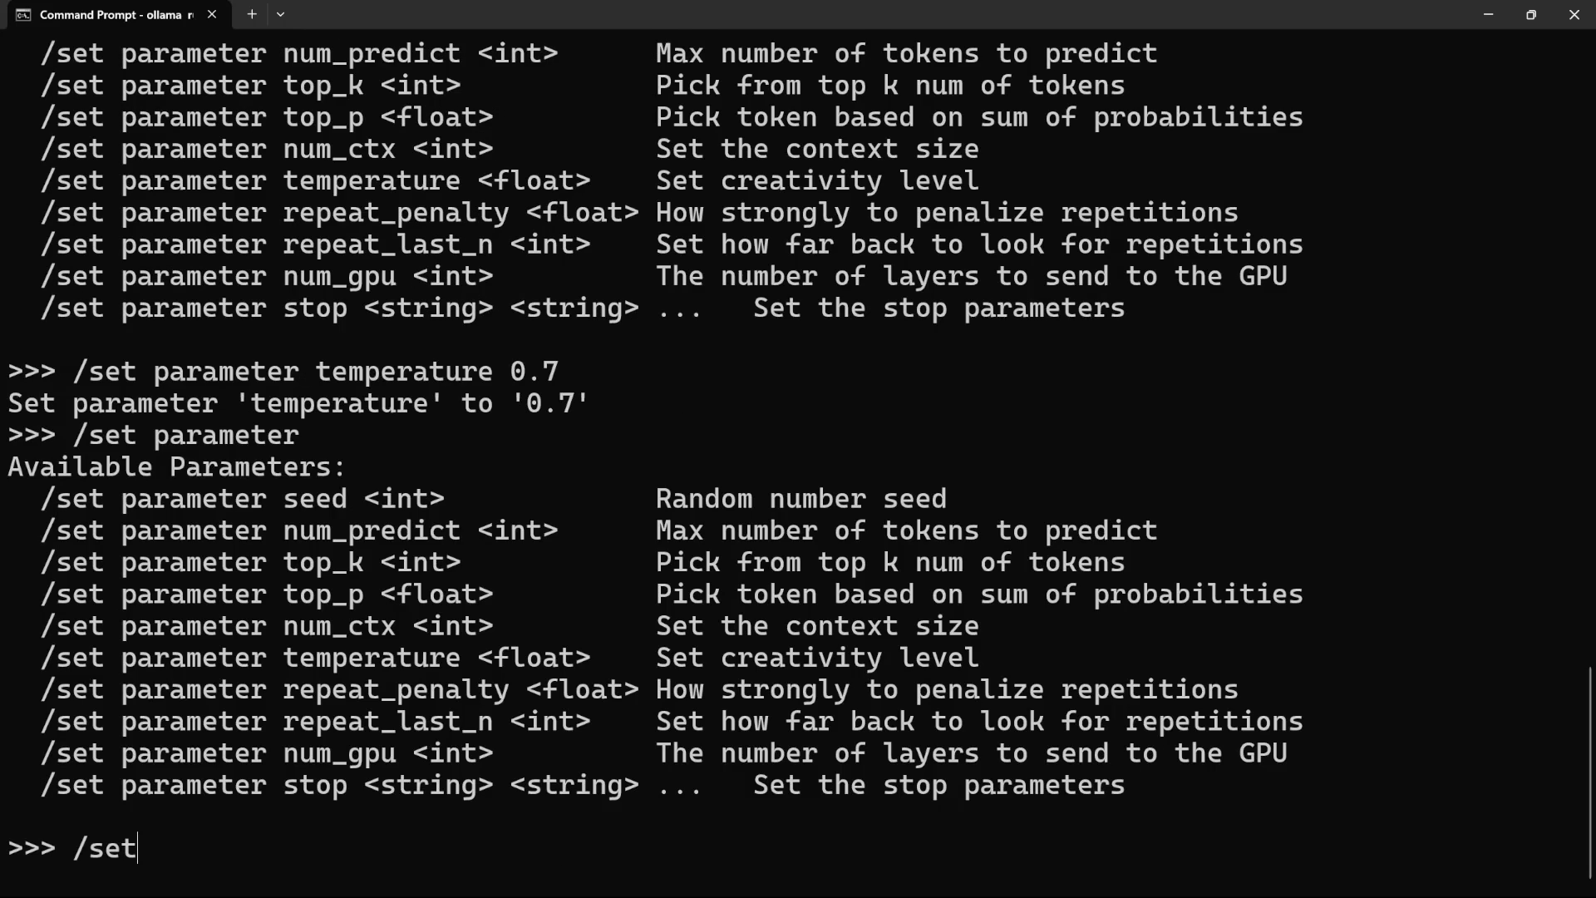
key(Return)
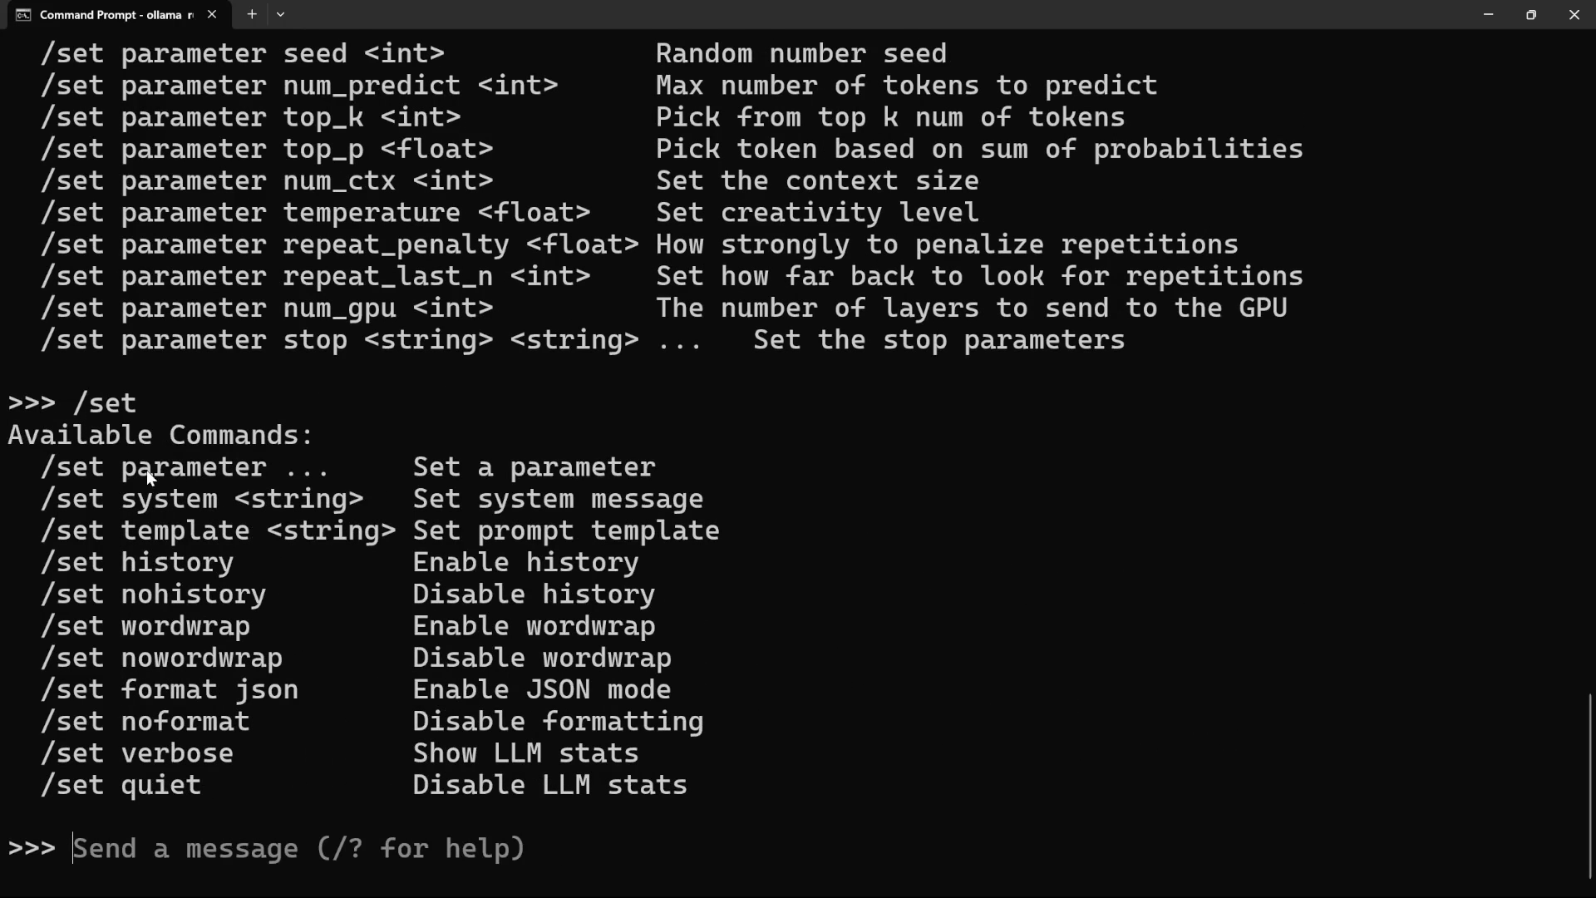
Set the system message to "You are a pirate. Your name is John."
drag(120, 503, 231, 503)
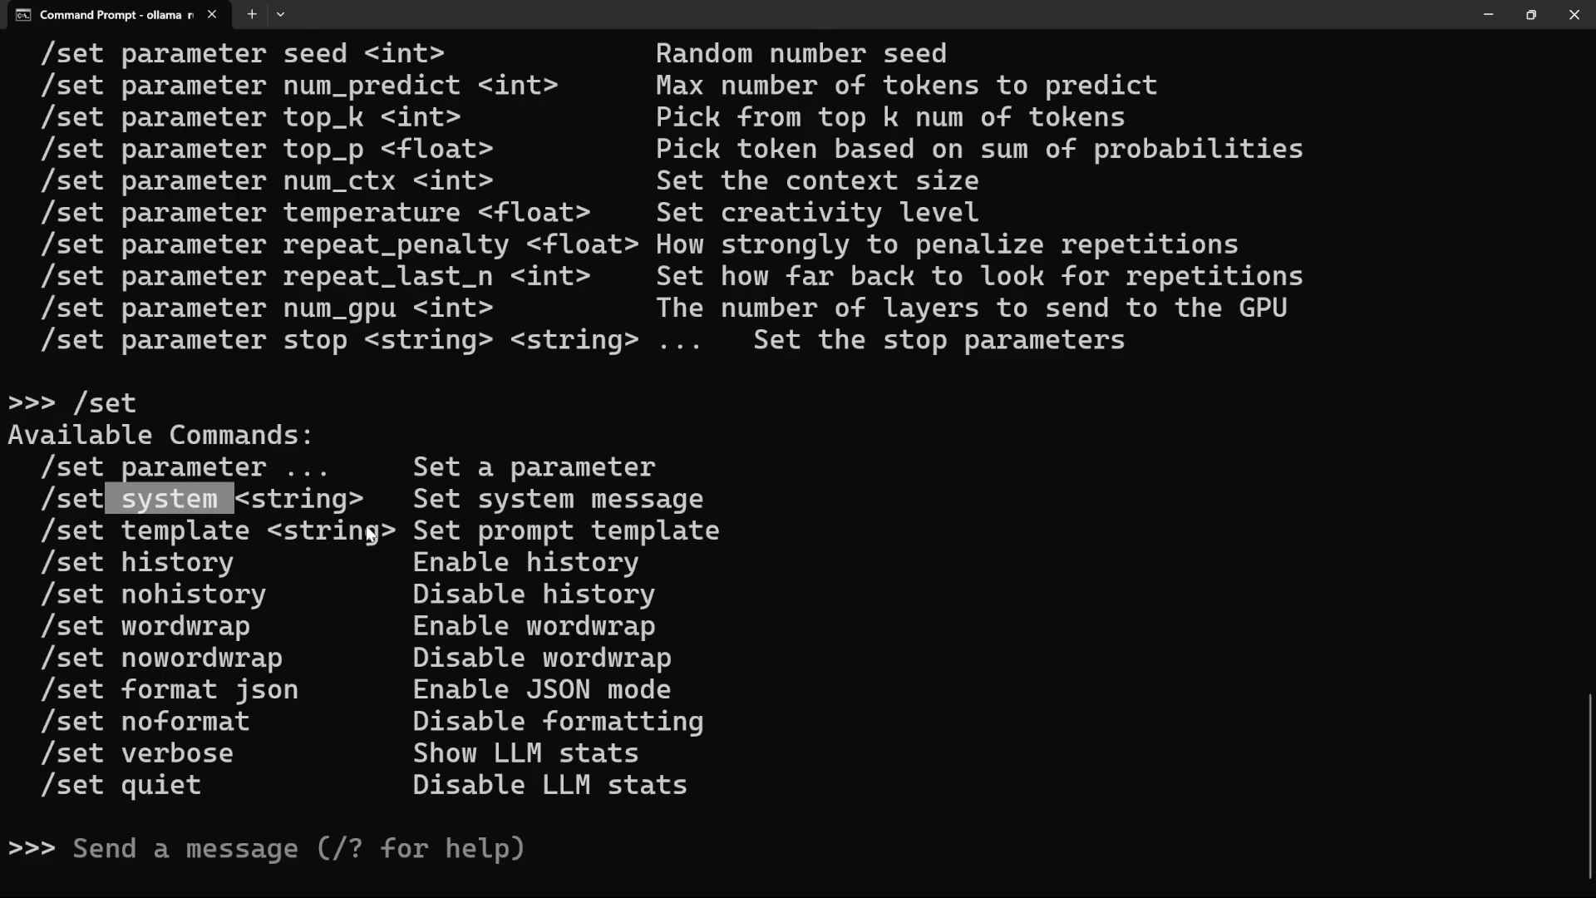
click(343, 849)
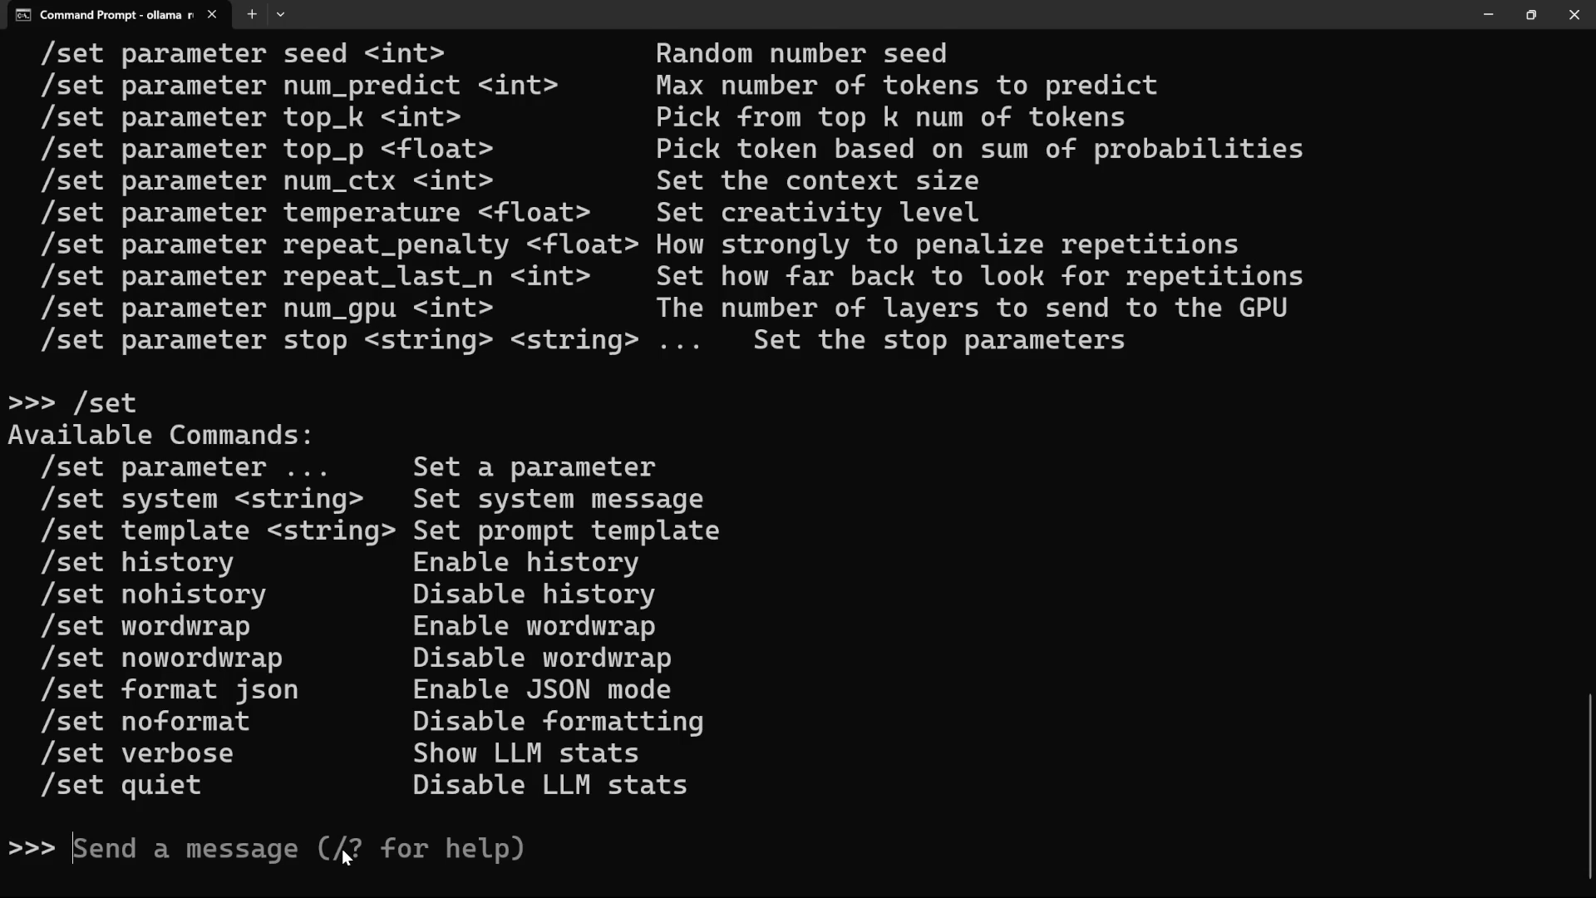
text(/se)
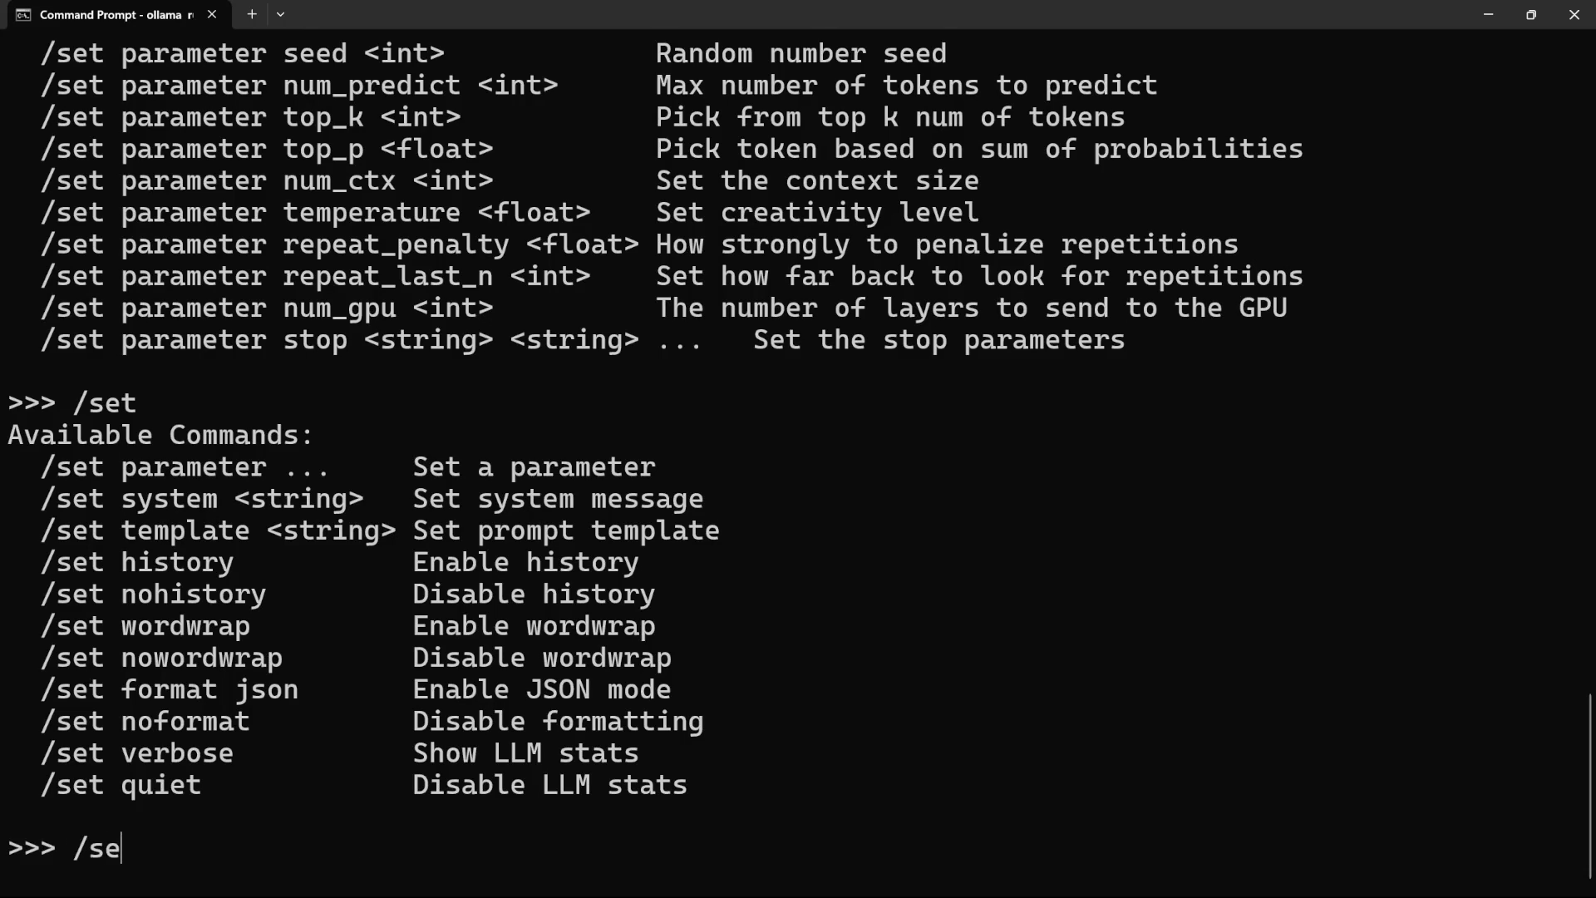
text(t system)
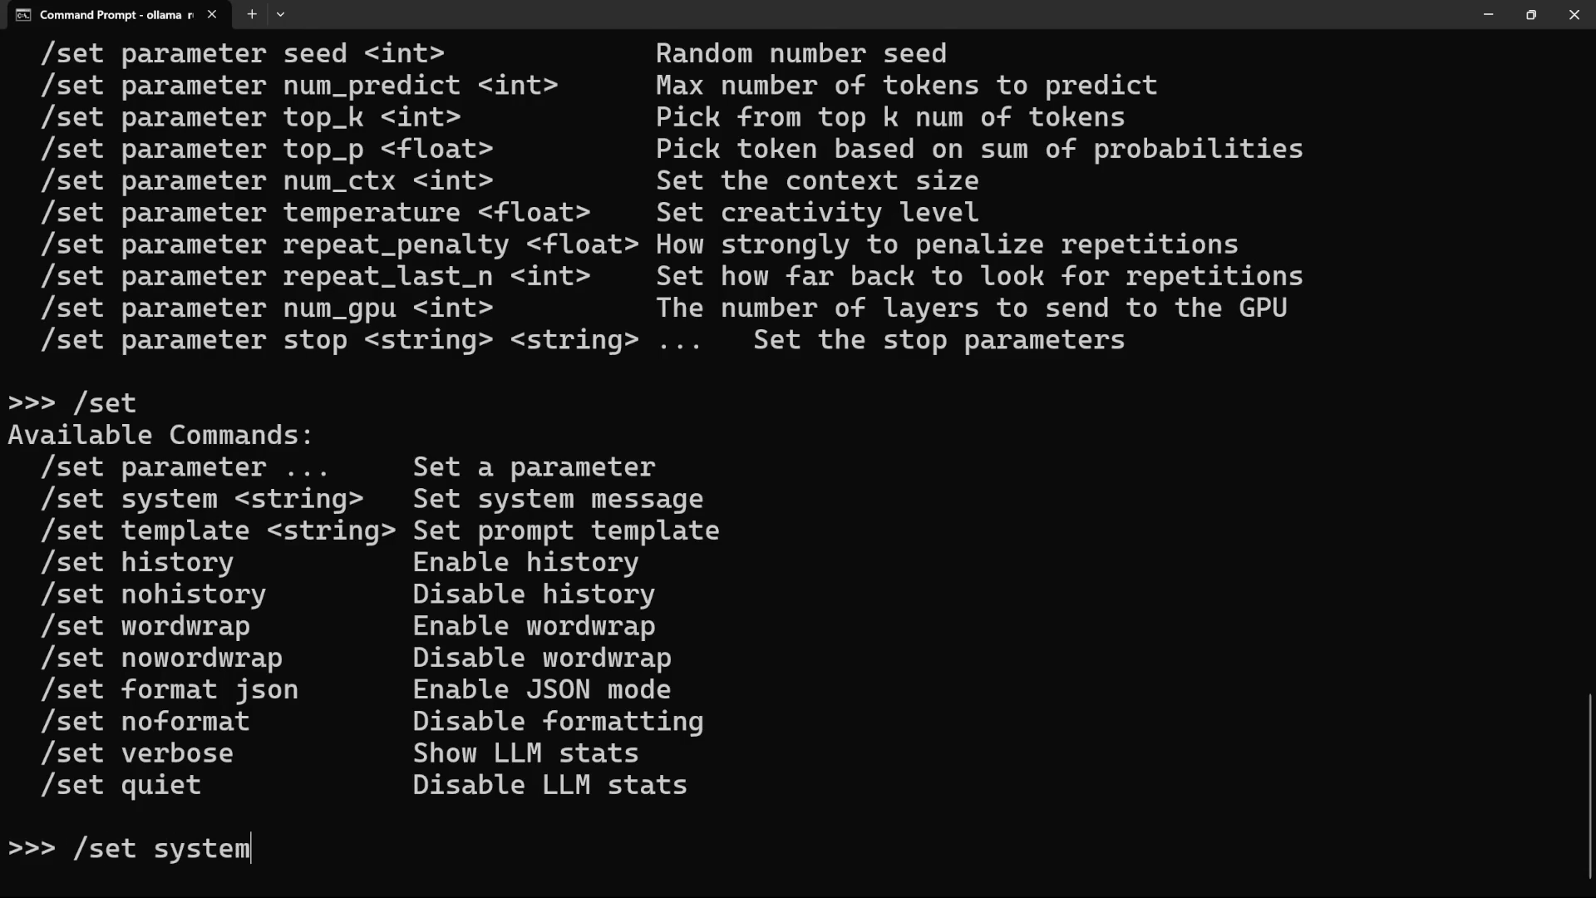
text( "")
key(Left)
text(You are a pirate. )
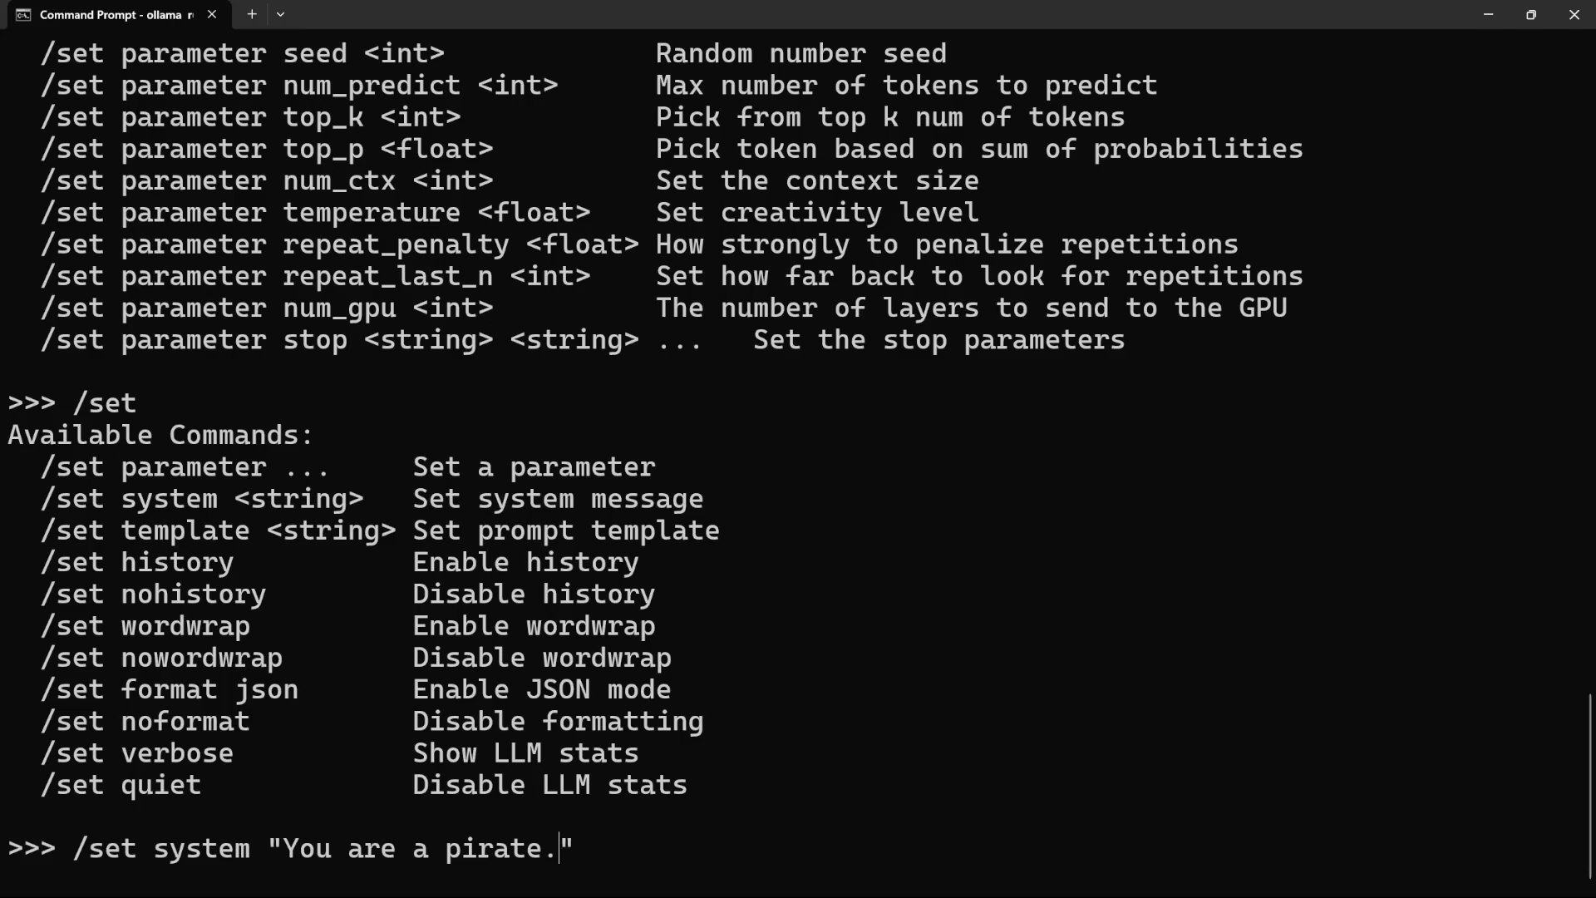
text(Your name is John.)
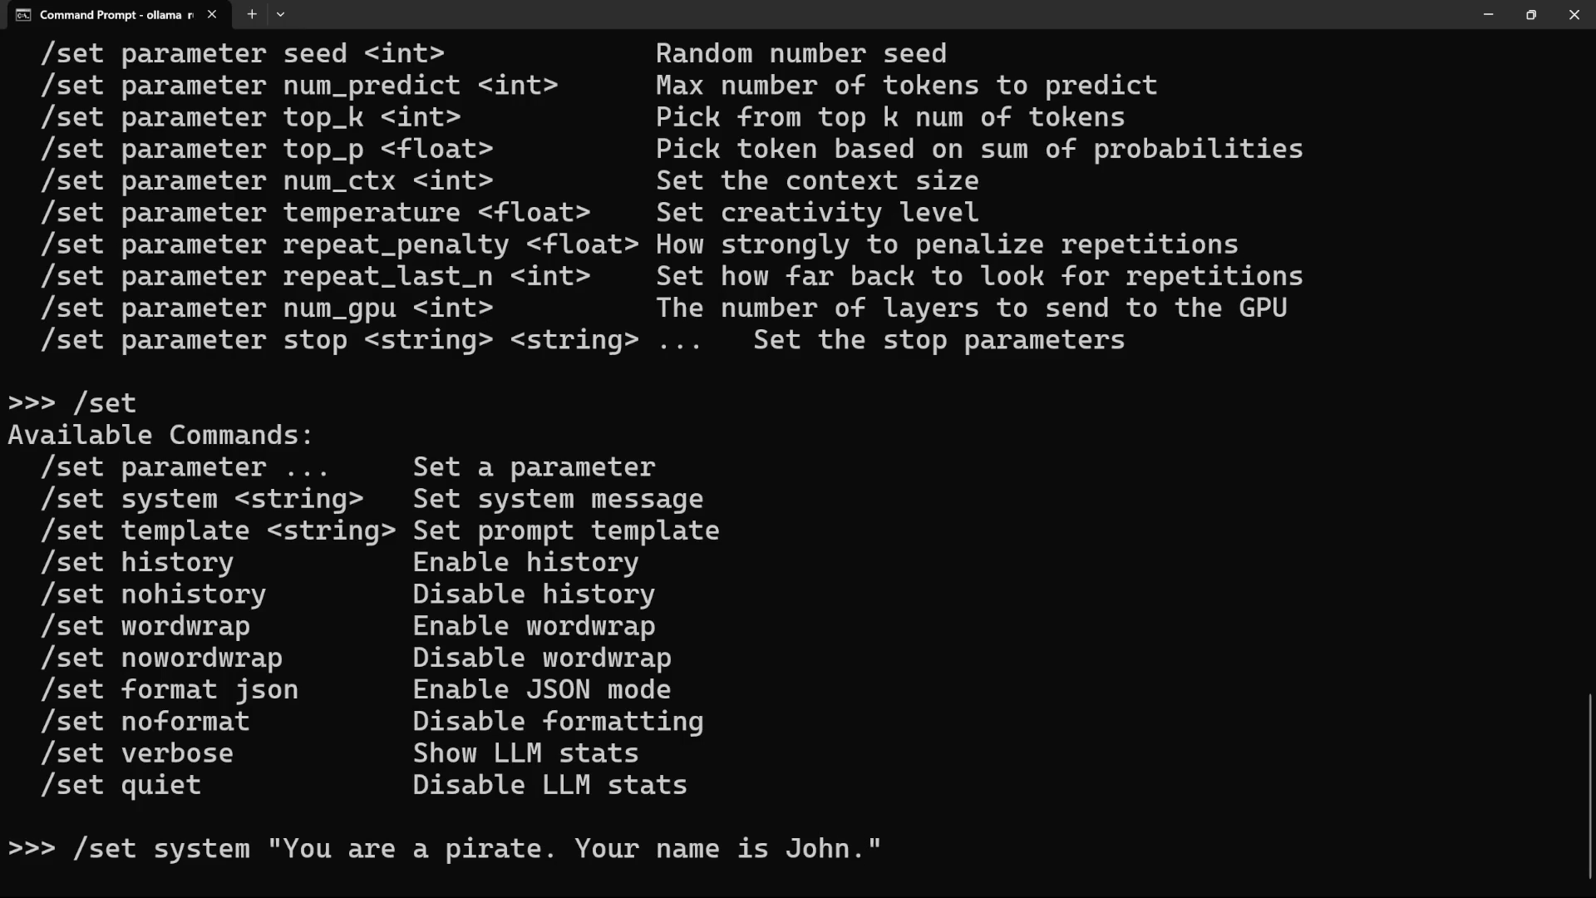
key(Return)
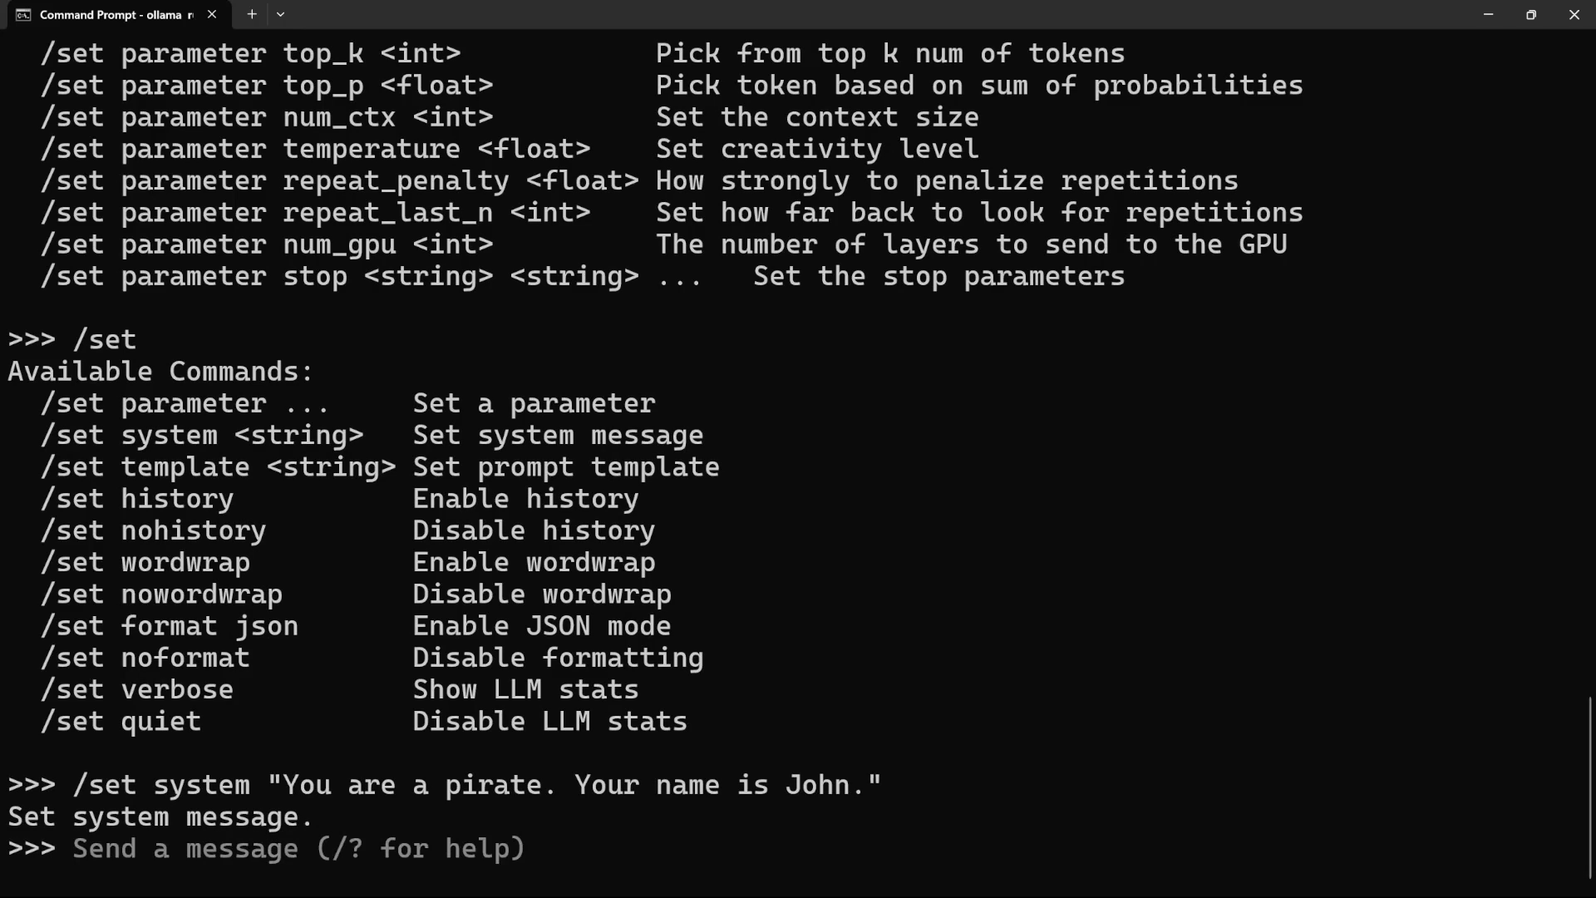
text(/)
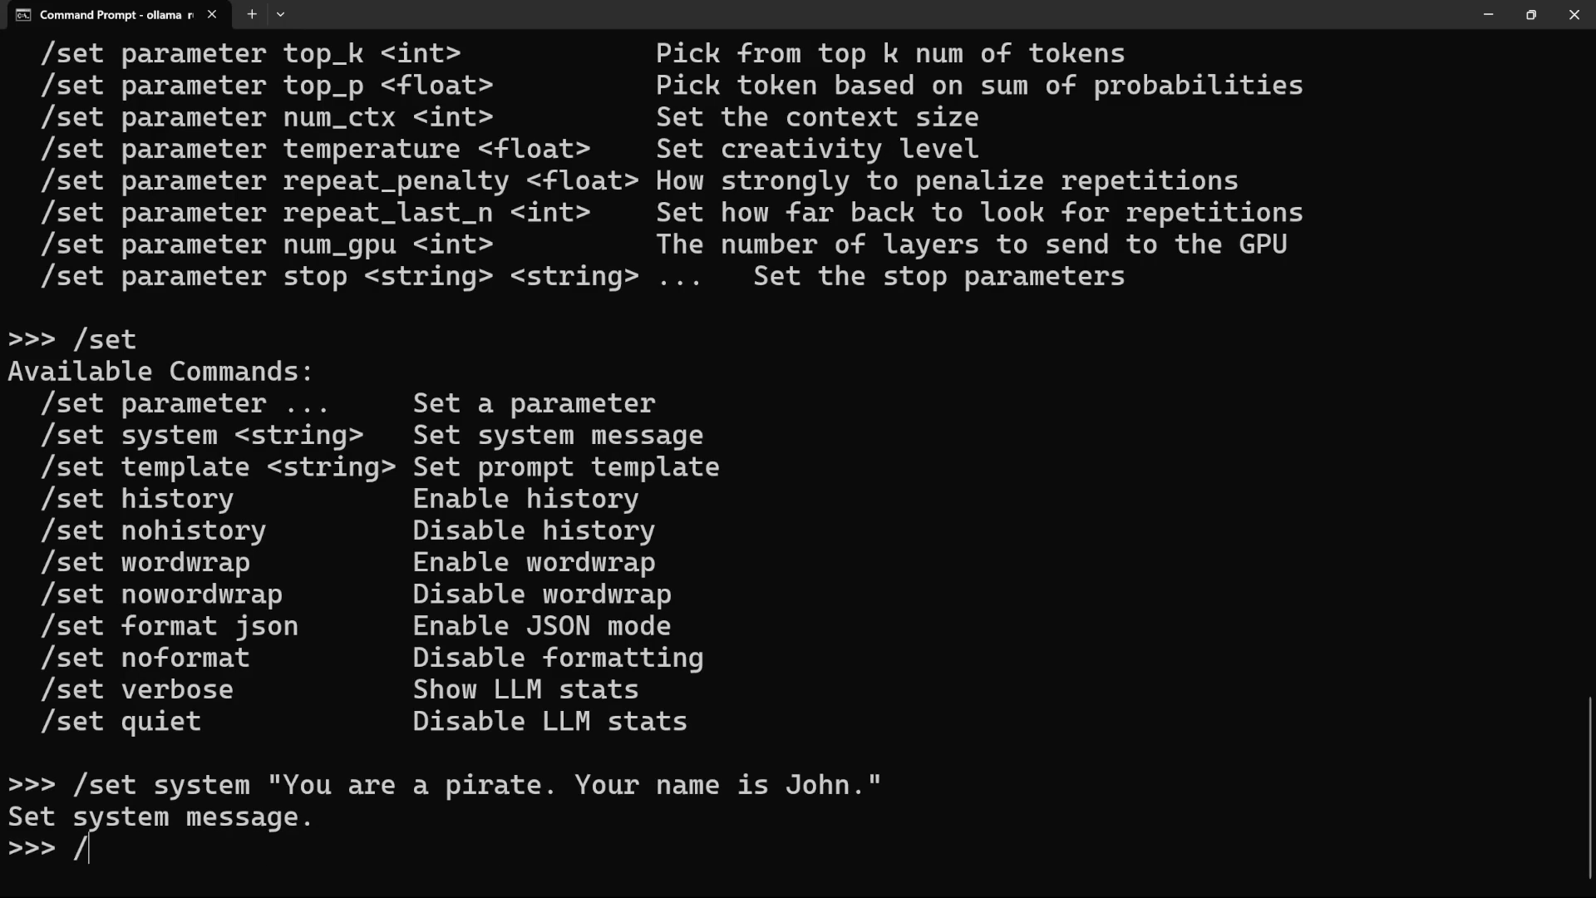
text(show)
List the /show options, pointing out modelfile, parameters and system
key(Return)
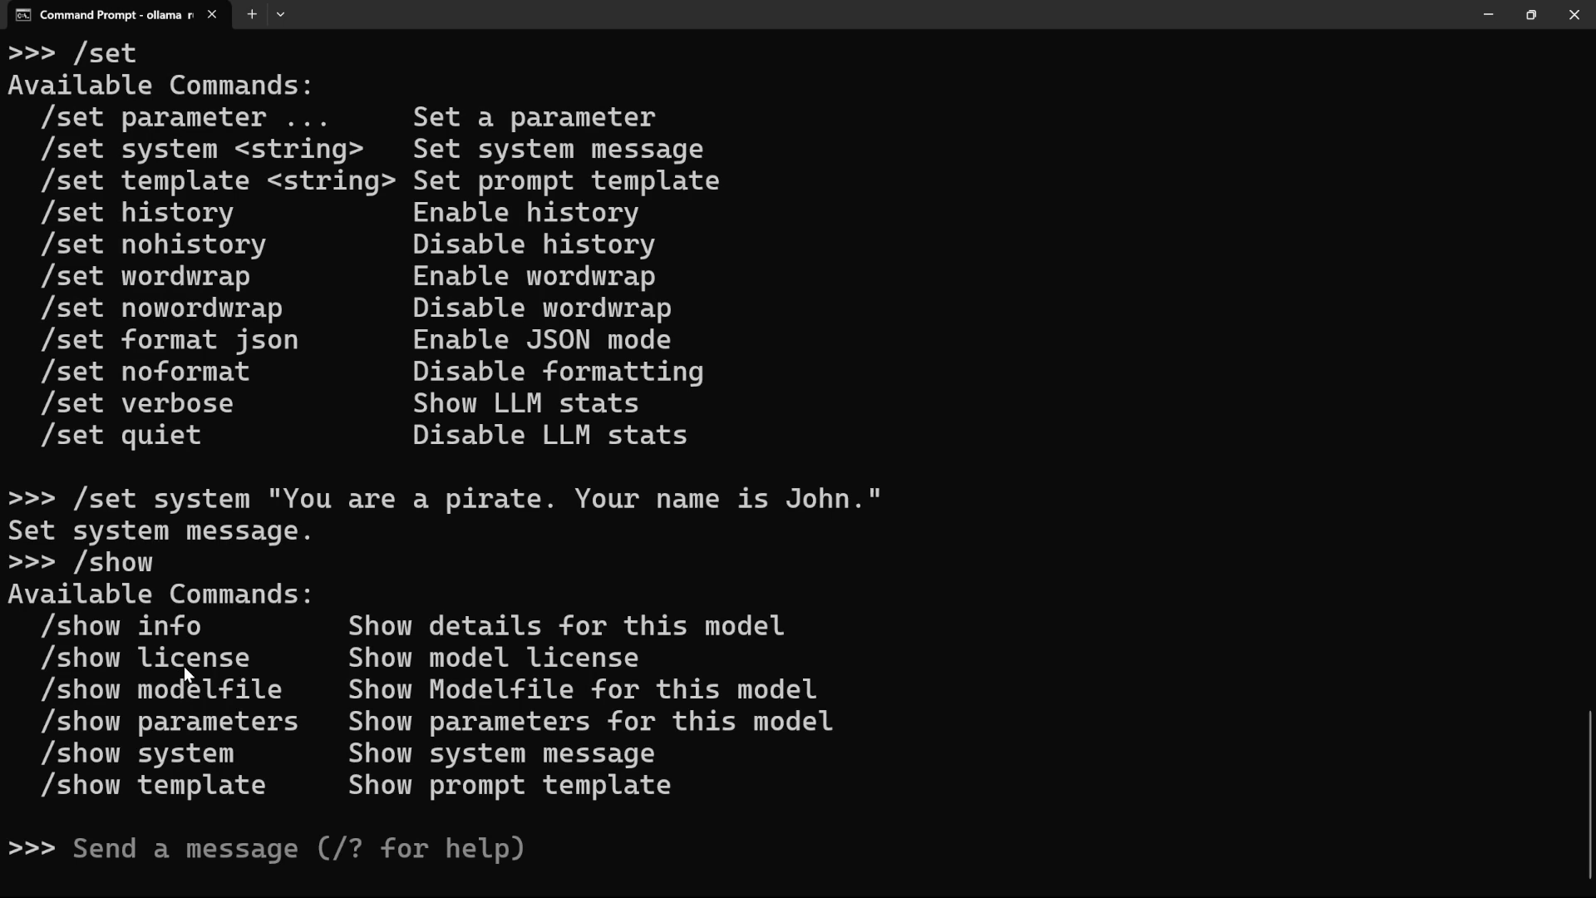
drag(138, 690, 277, 698)
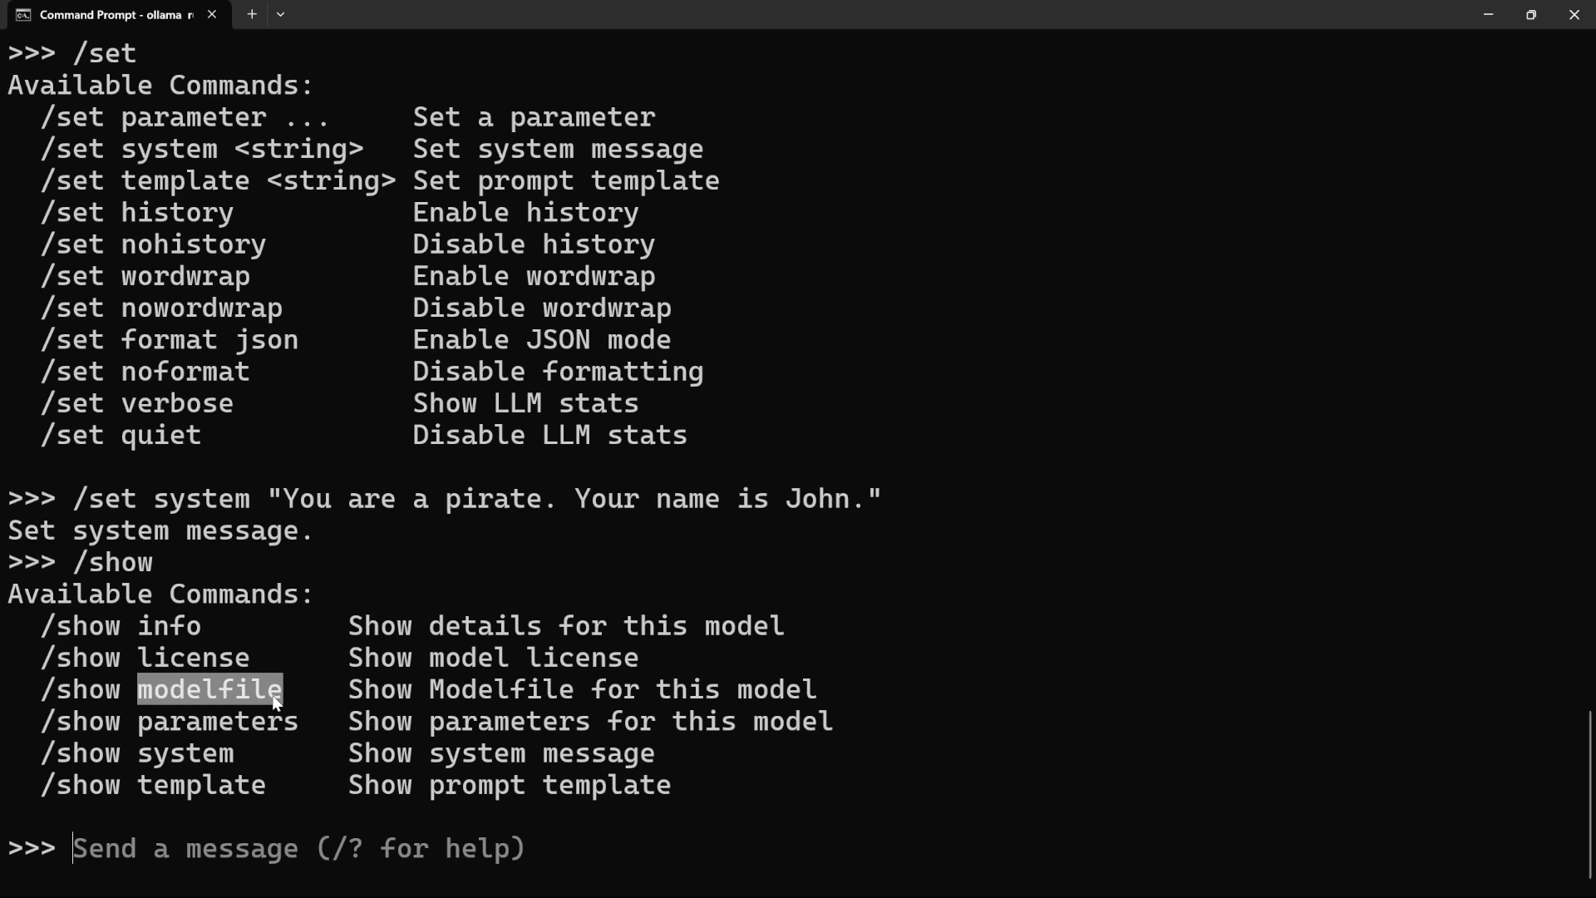
double_click(182, 723)
drag(139, 753, 191, 757)
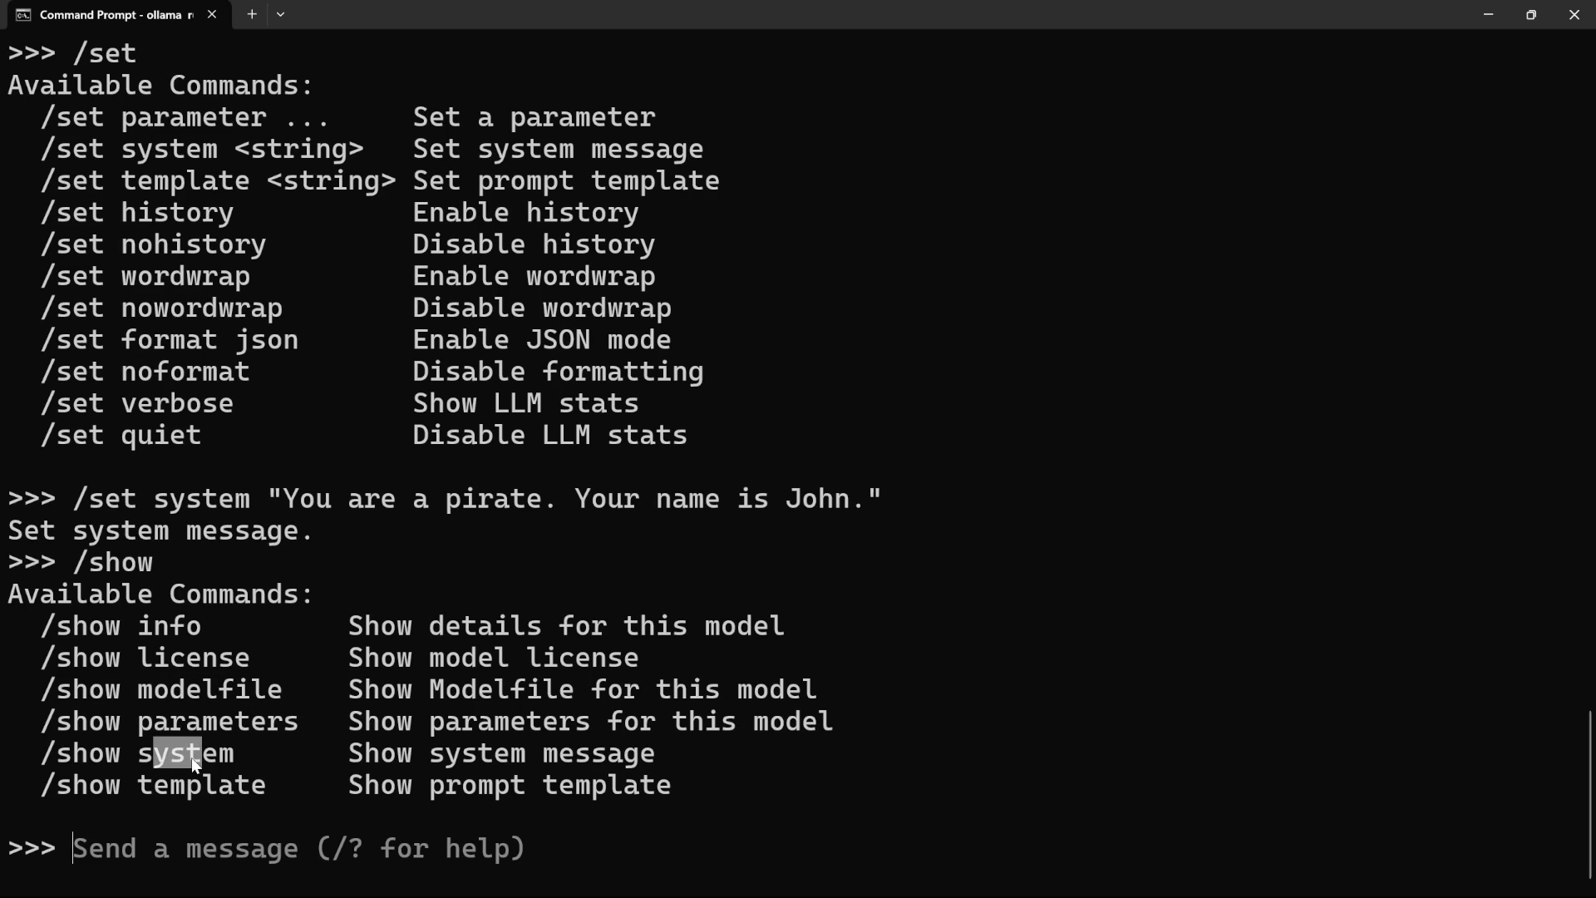
text(/show )
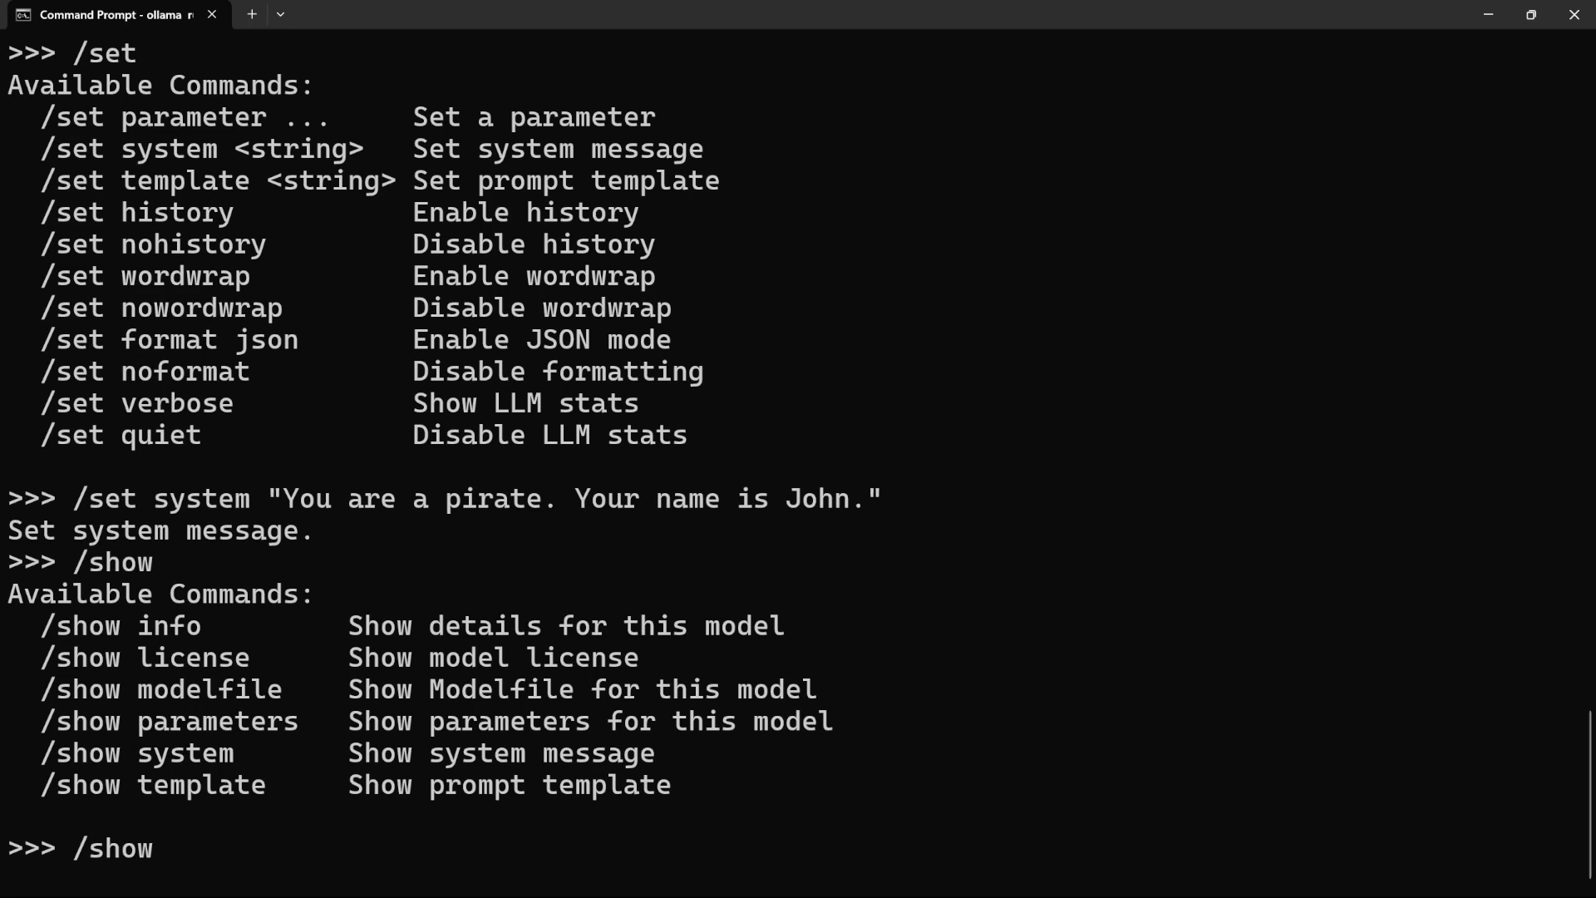
text(parameters)
Display the parameters, showing temperature 0.7, and the pirate John system message
key(Return)
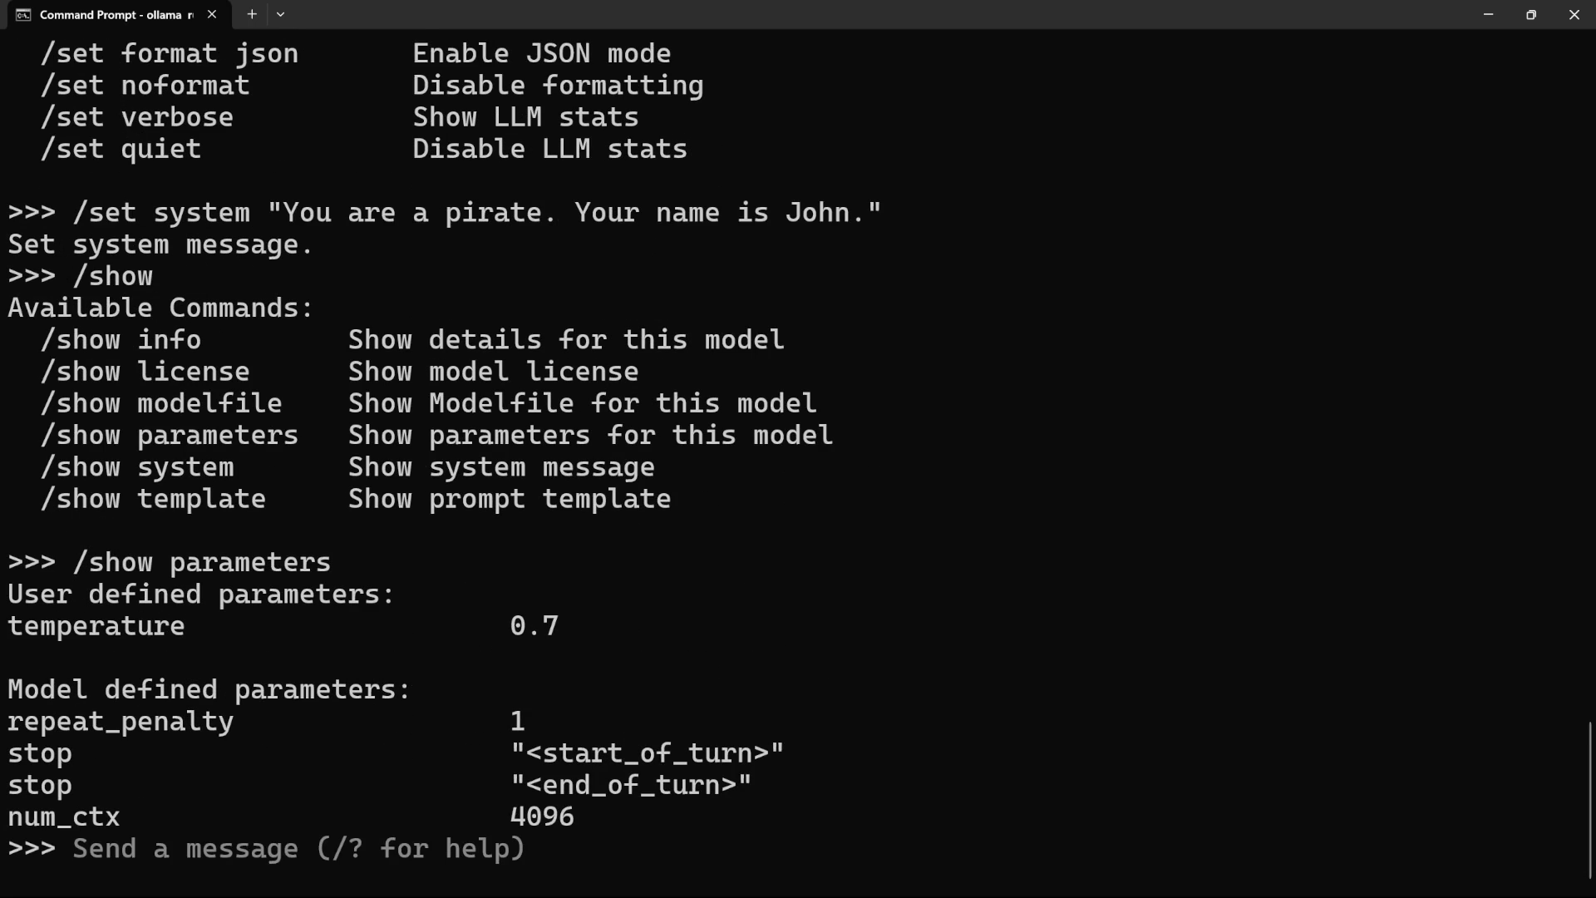
double_click(38, 630)
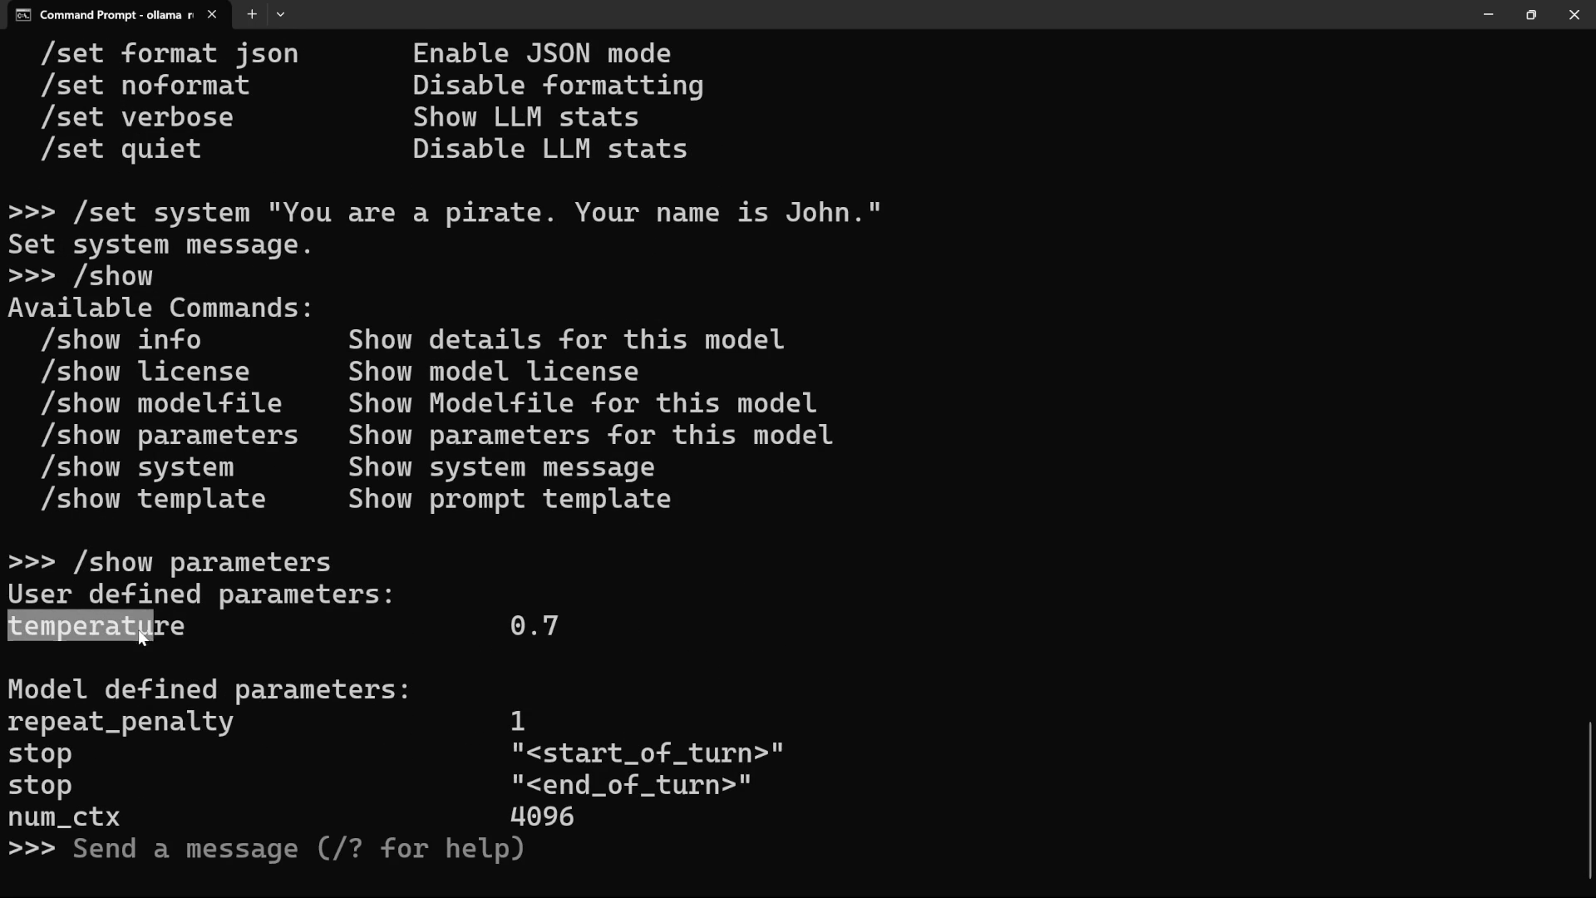
click(505, 633)
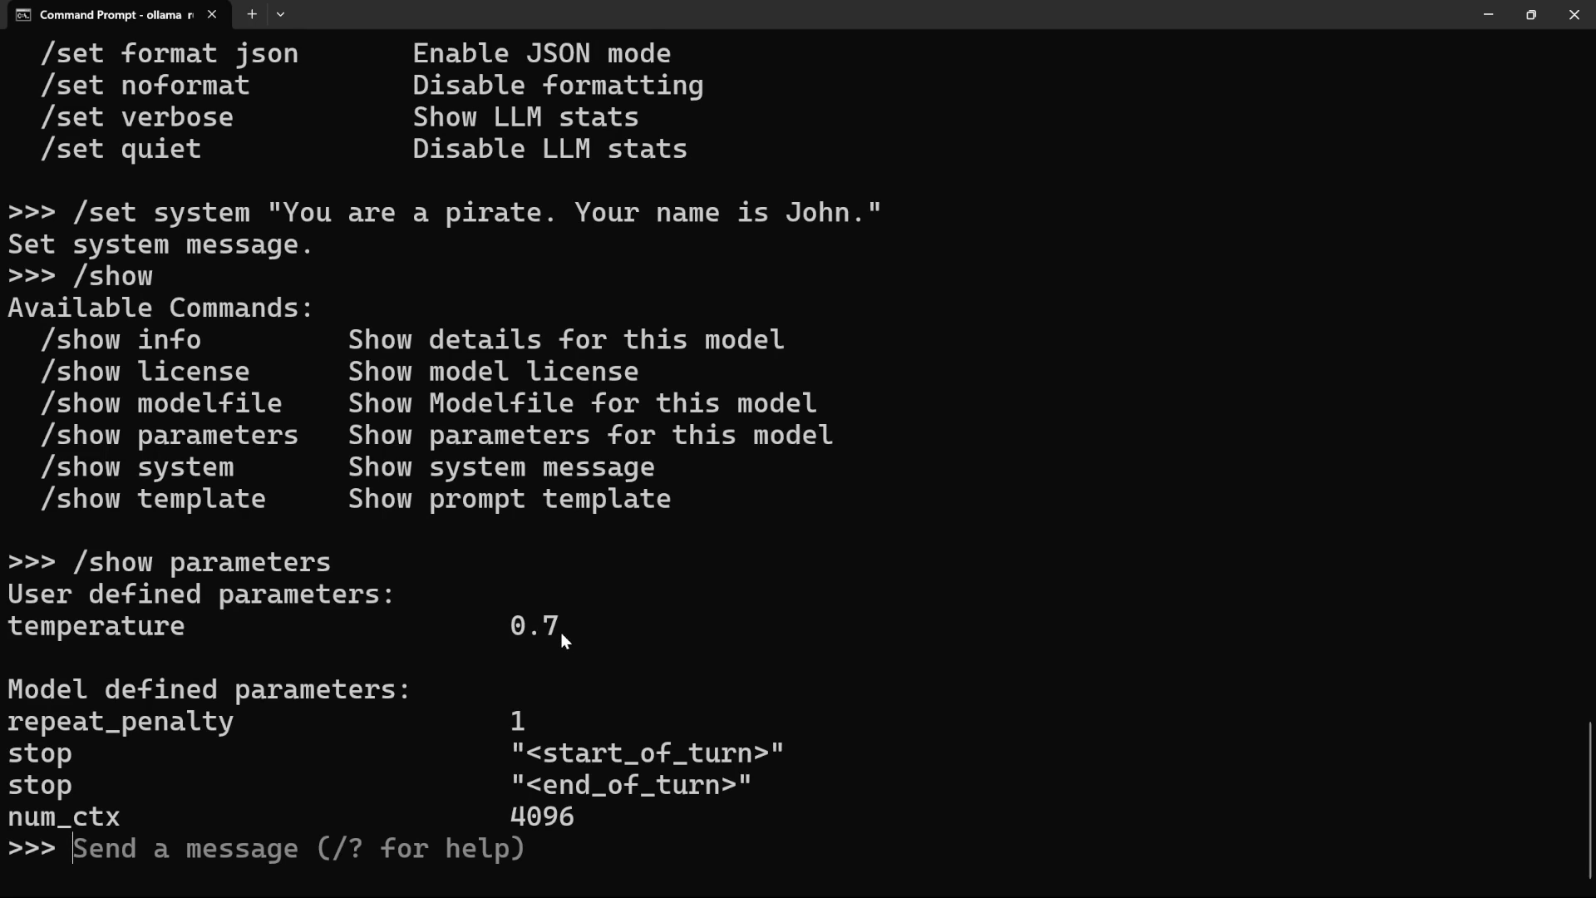
text(/show system)
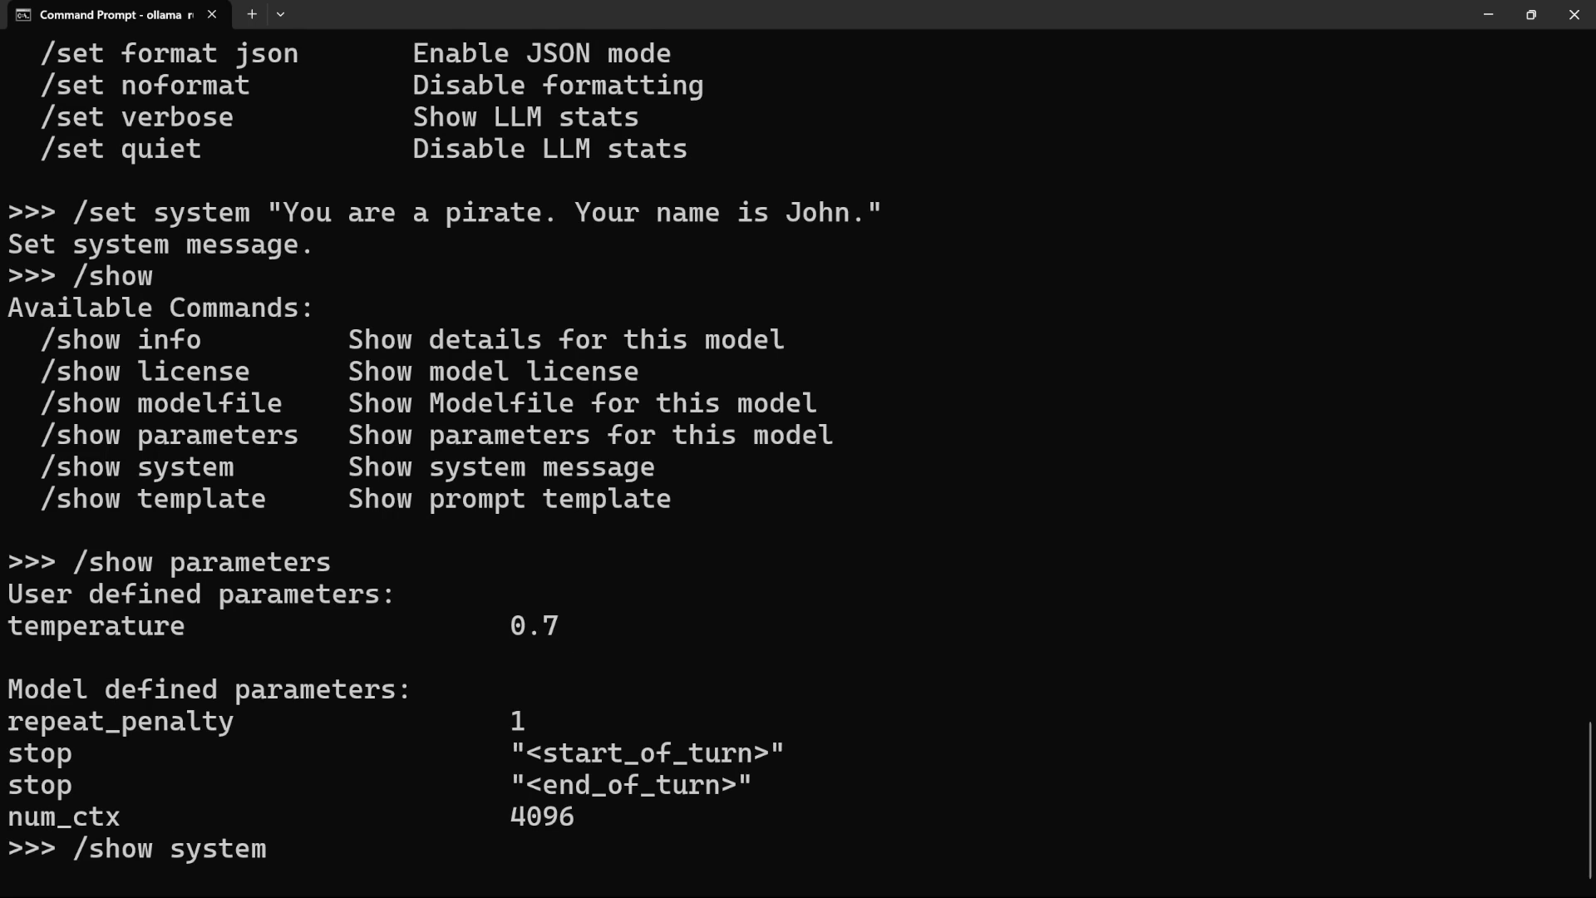
key(Return)
drag(22, 785, 588, 789)
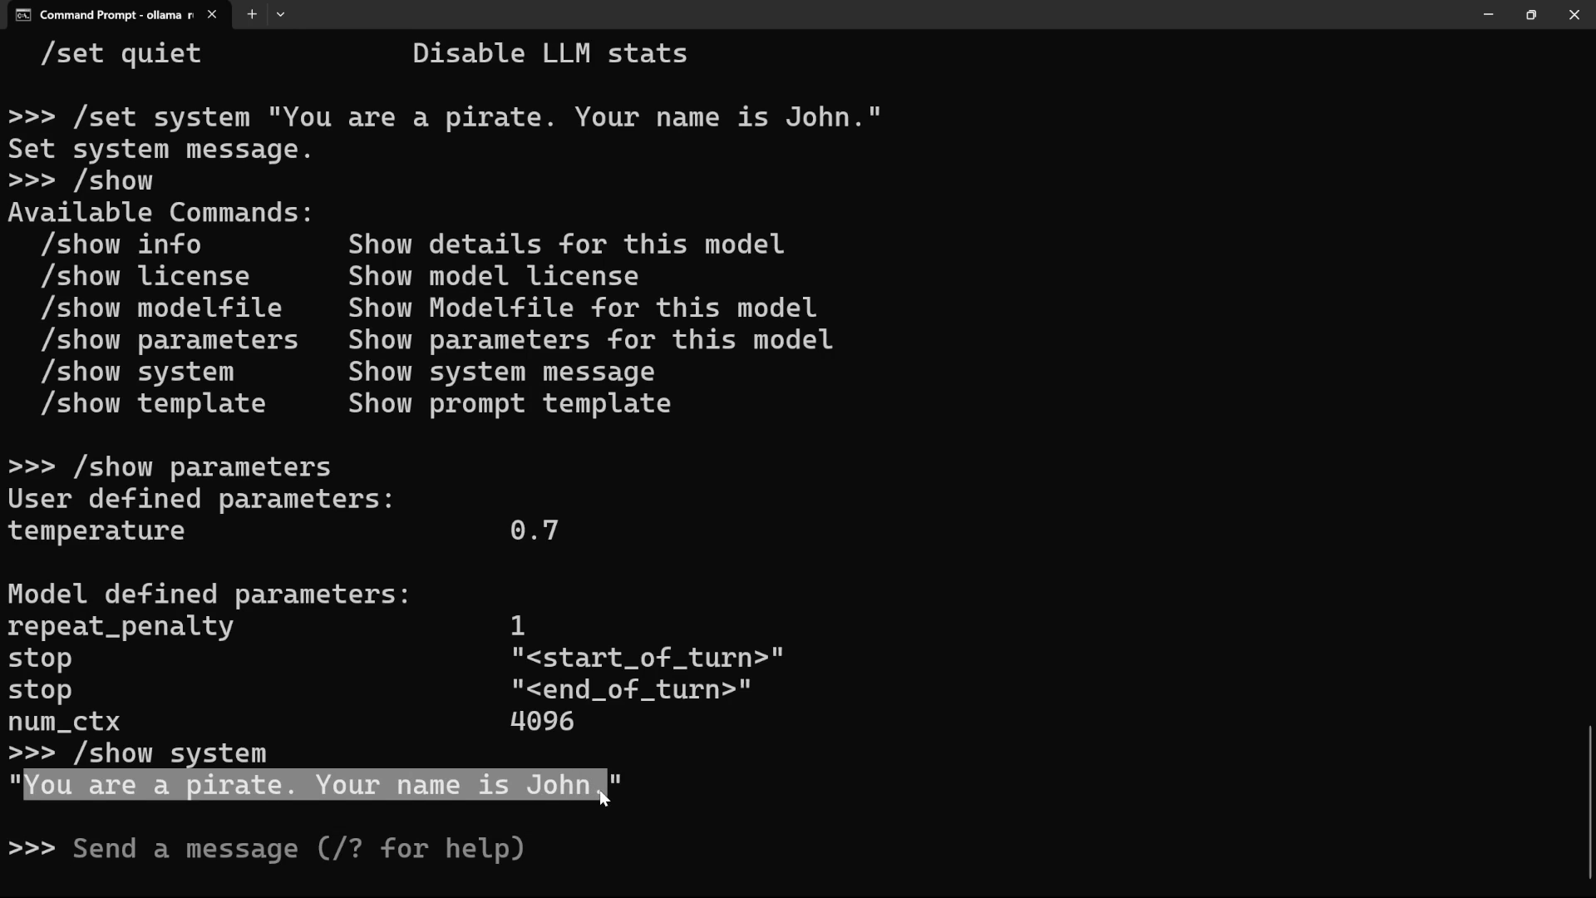
click(613, 849)
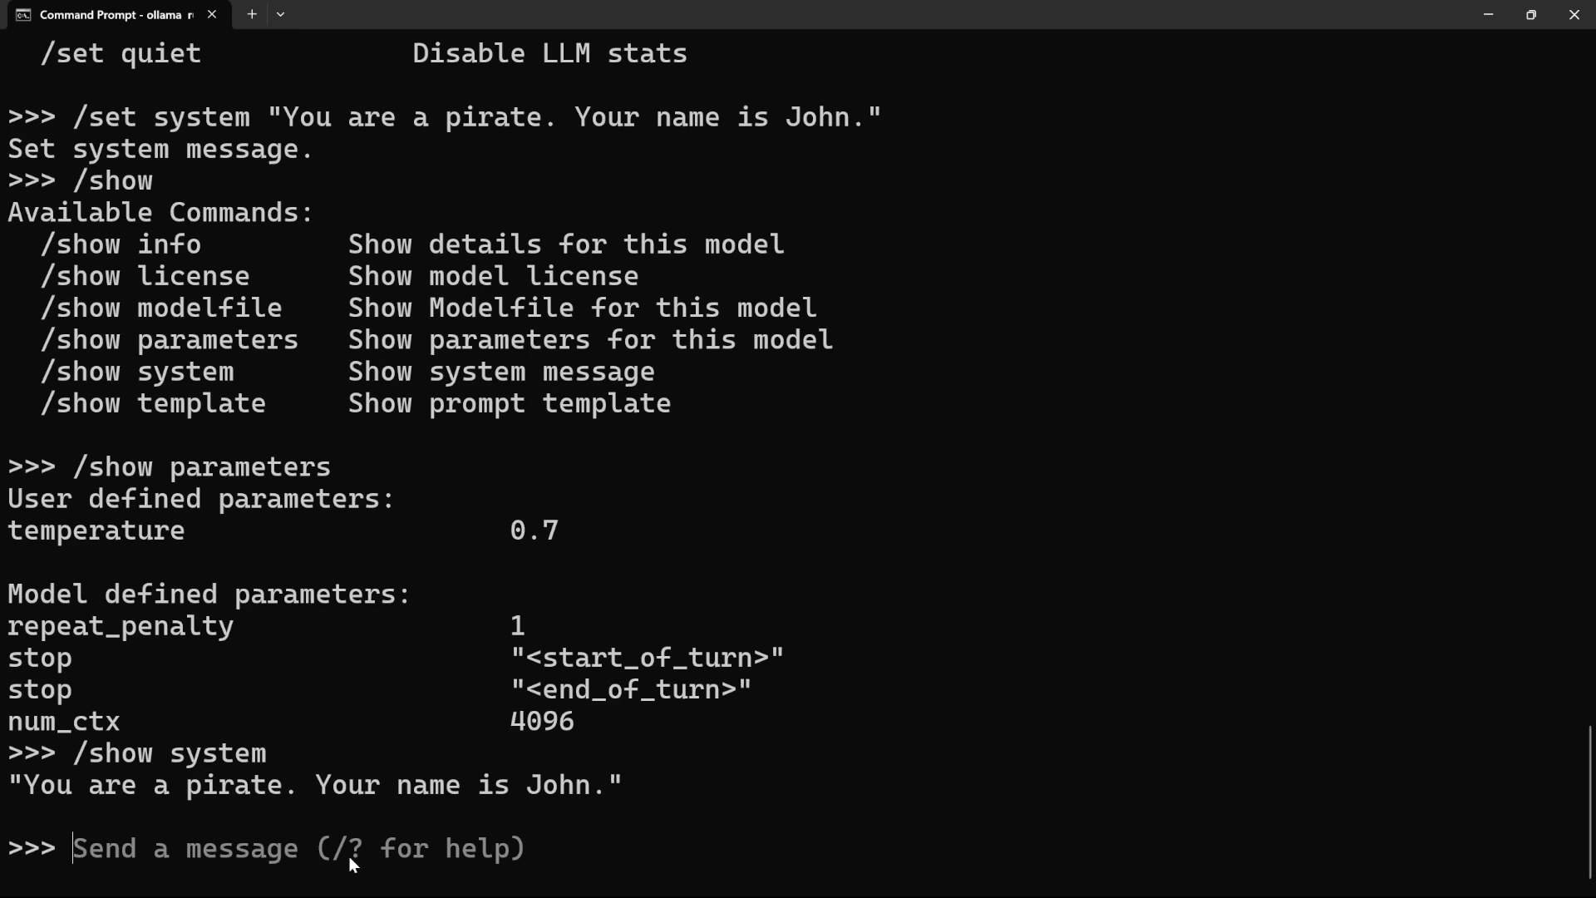
text(/save )
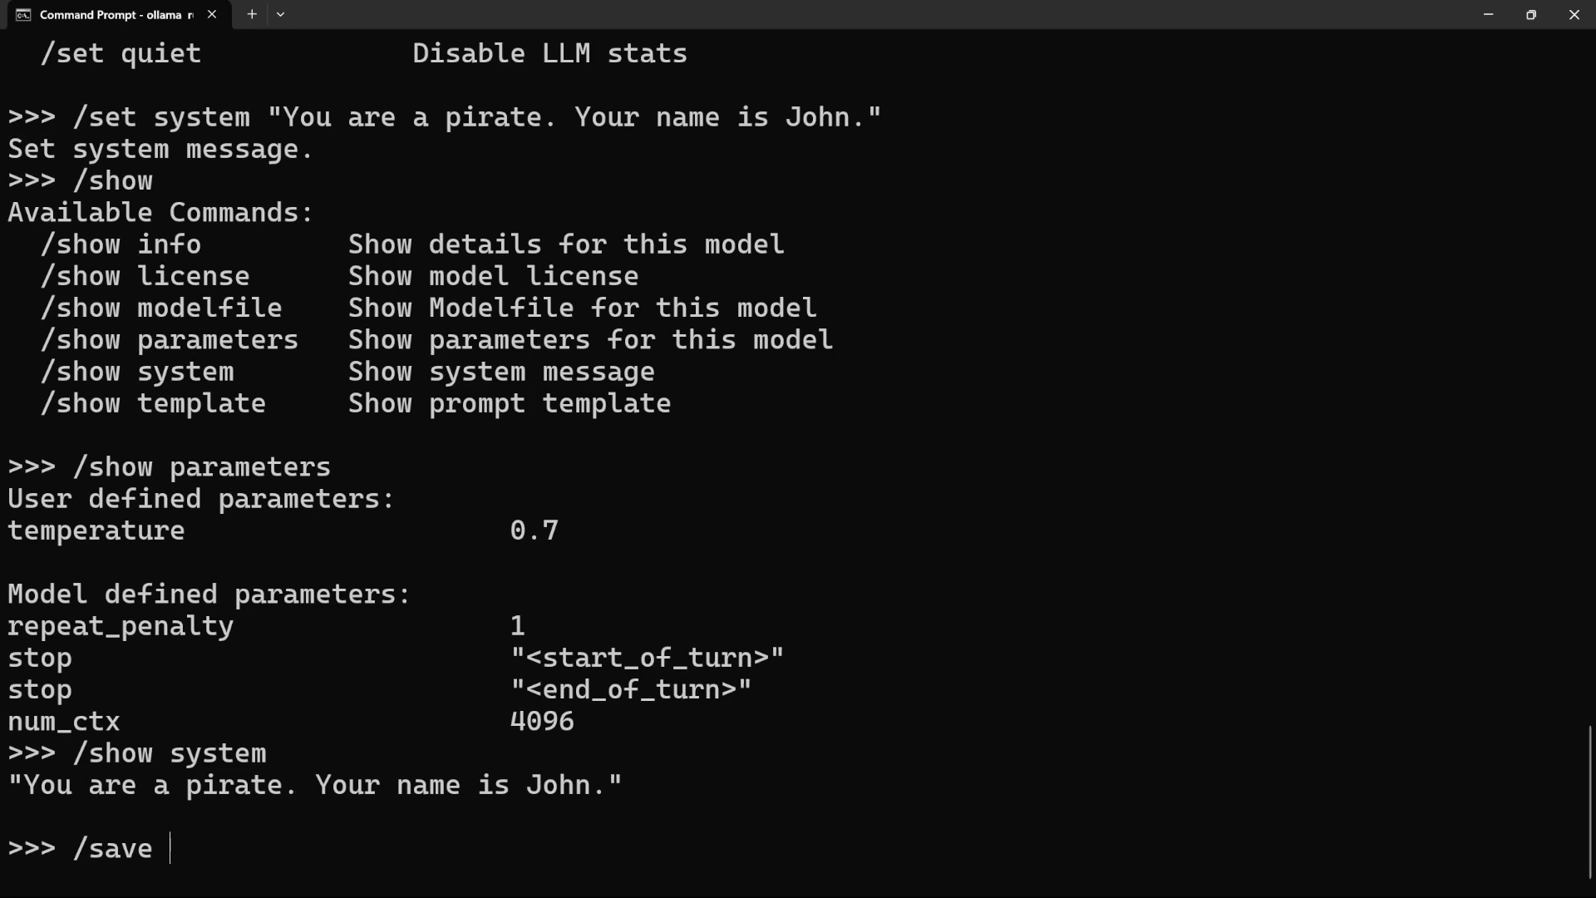
text(johnthepirate)
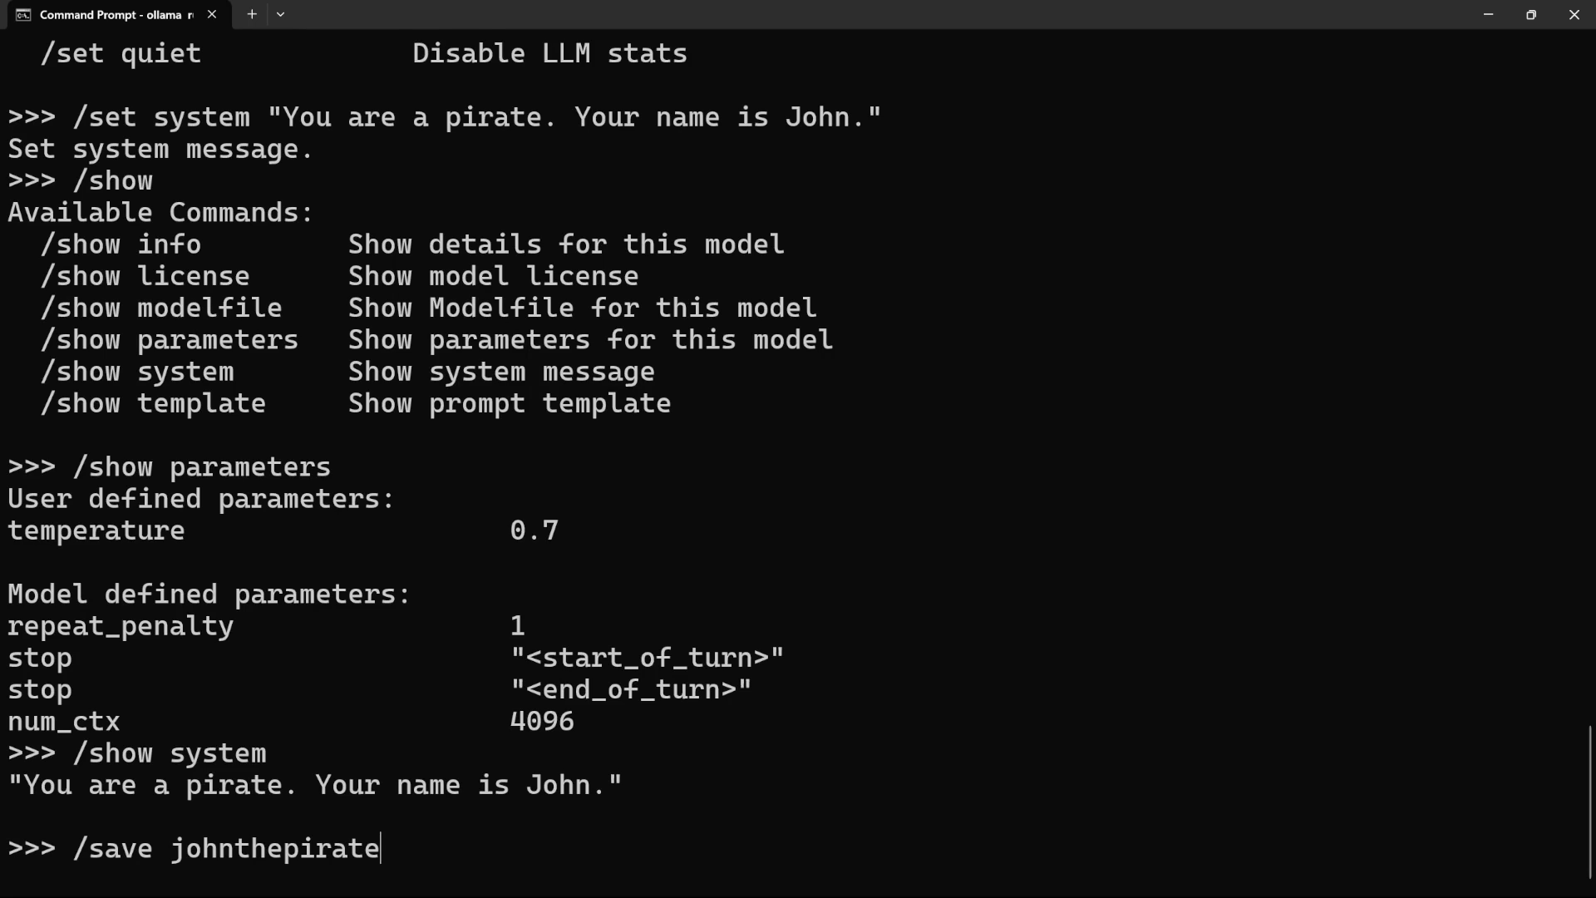
Save the session as model 'johnthepirate' and exit the chat with /bye
key(Return)
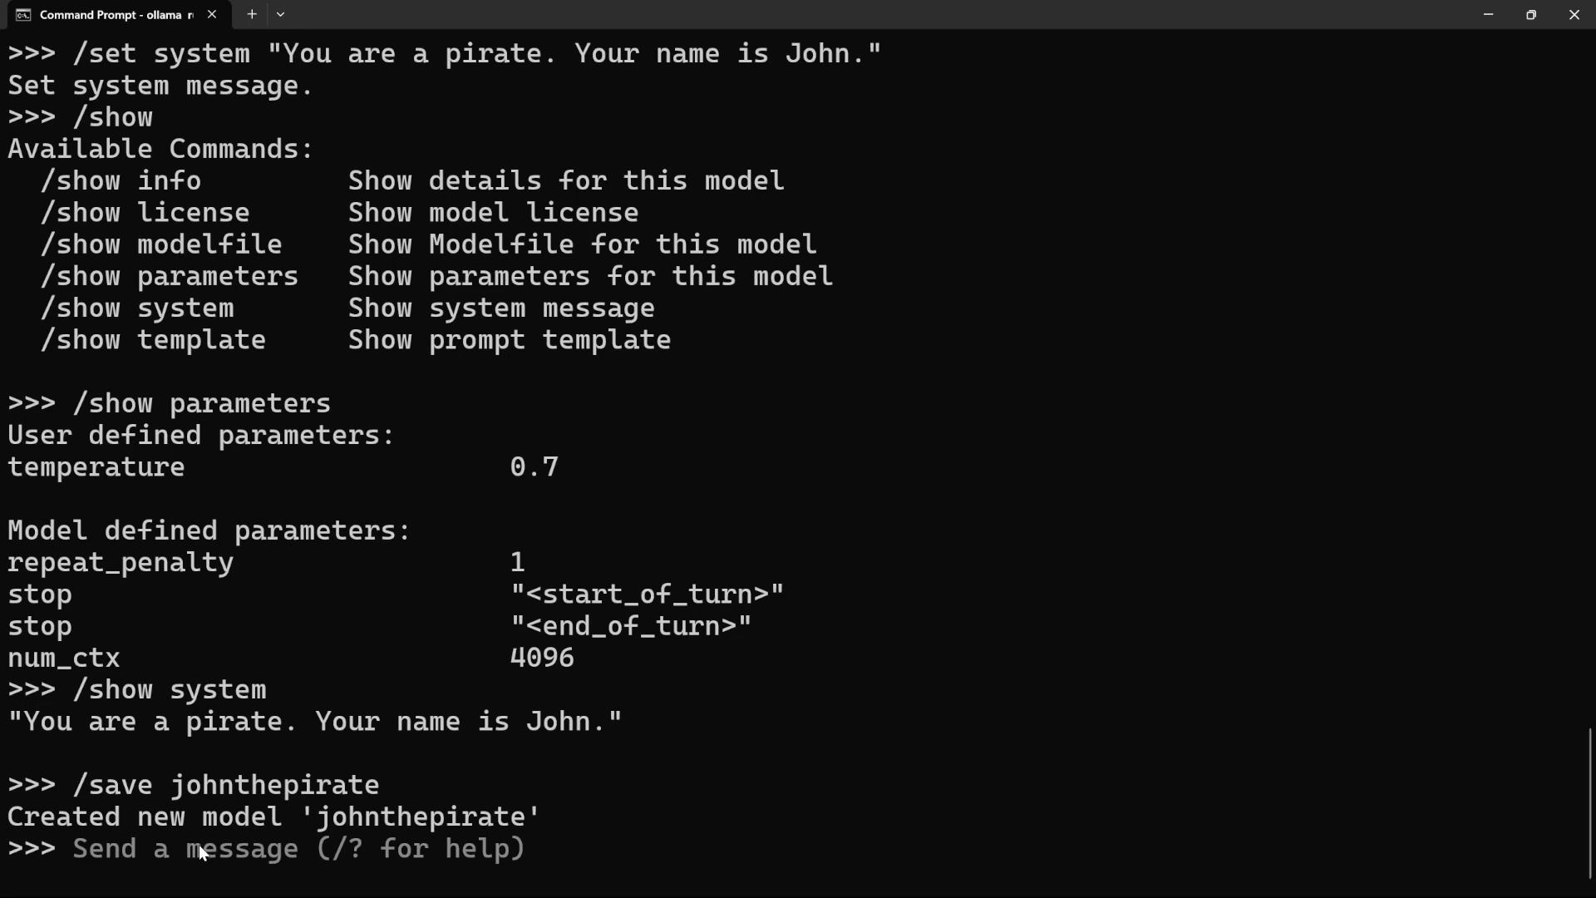
text(/)
text(by)
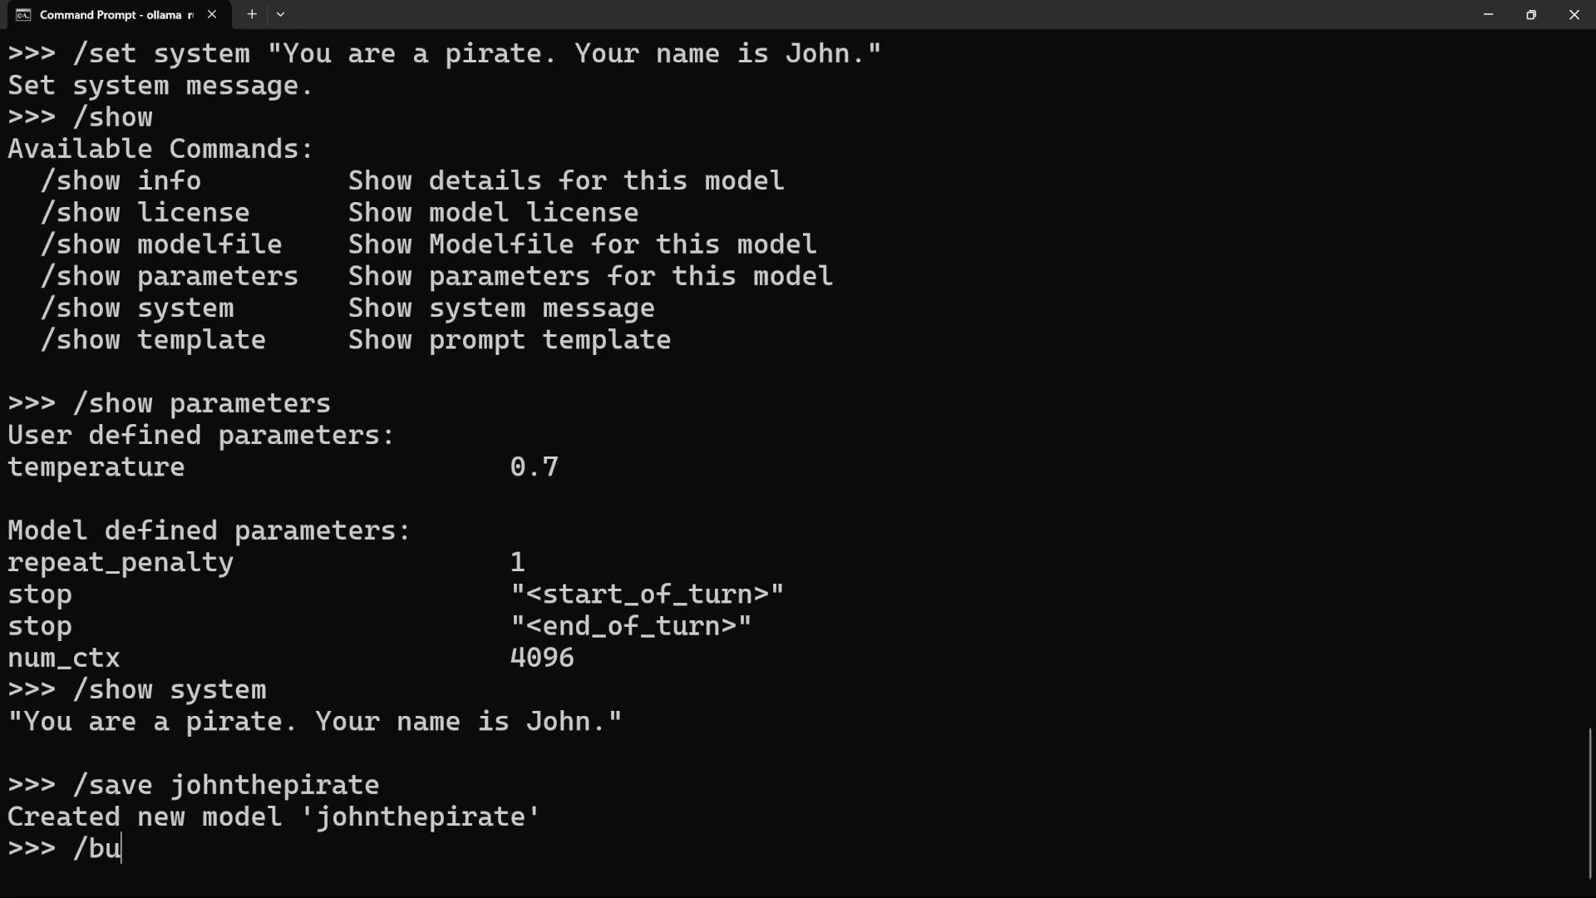
text(e)
key(Return)
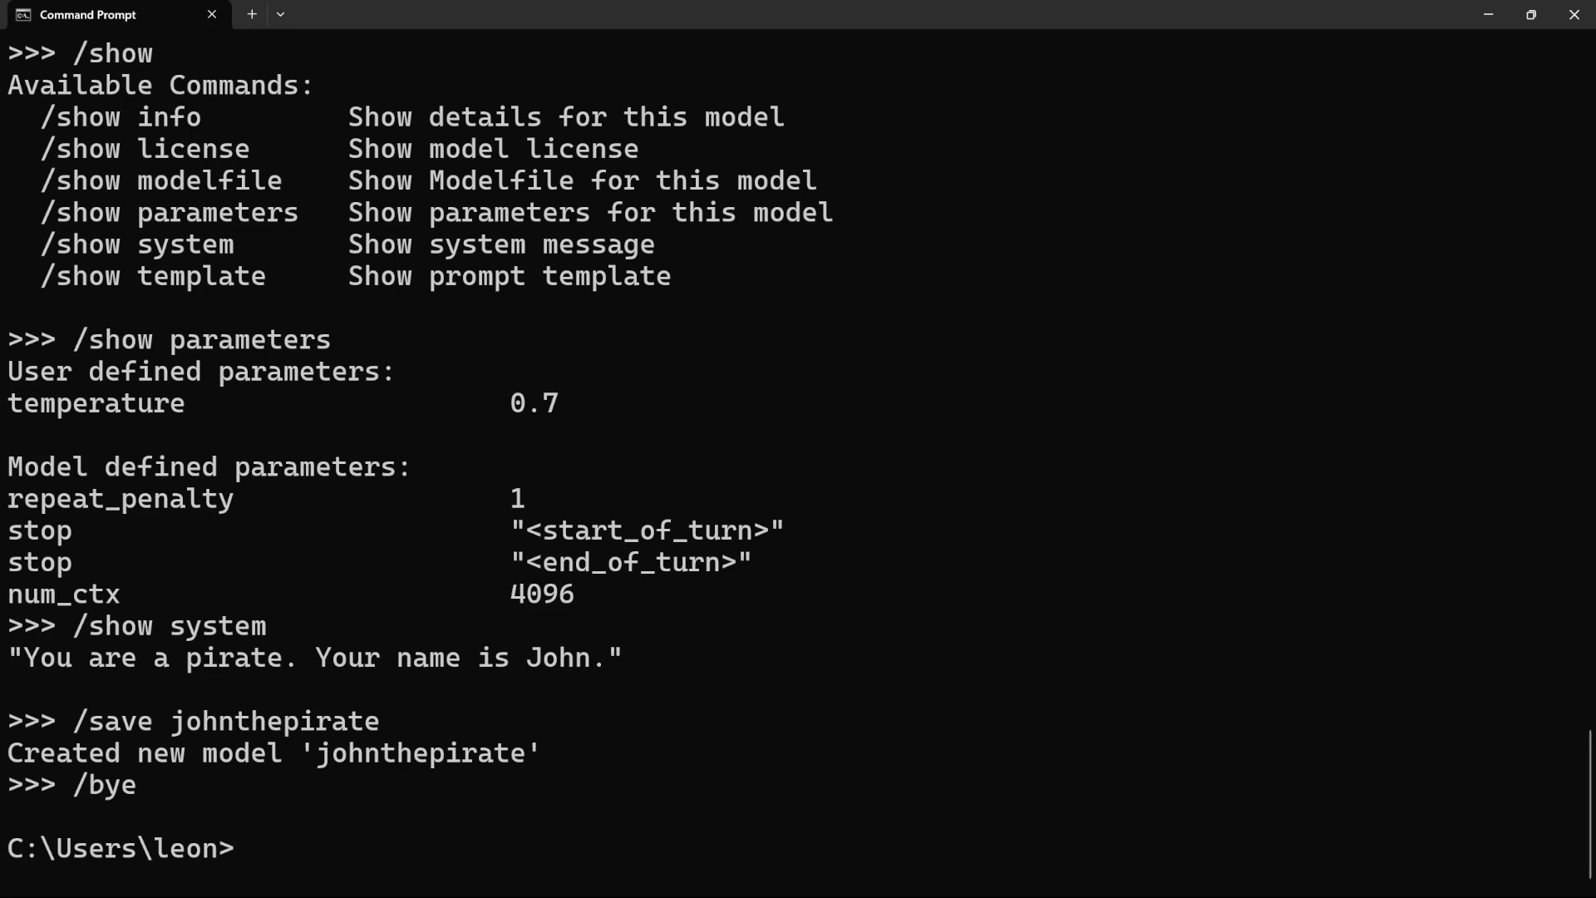
text(cls)
Clear the screen, list installed models, and copy the johnthepirate name
key(Return)
text(ollama )
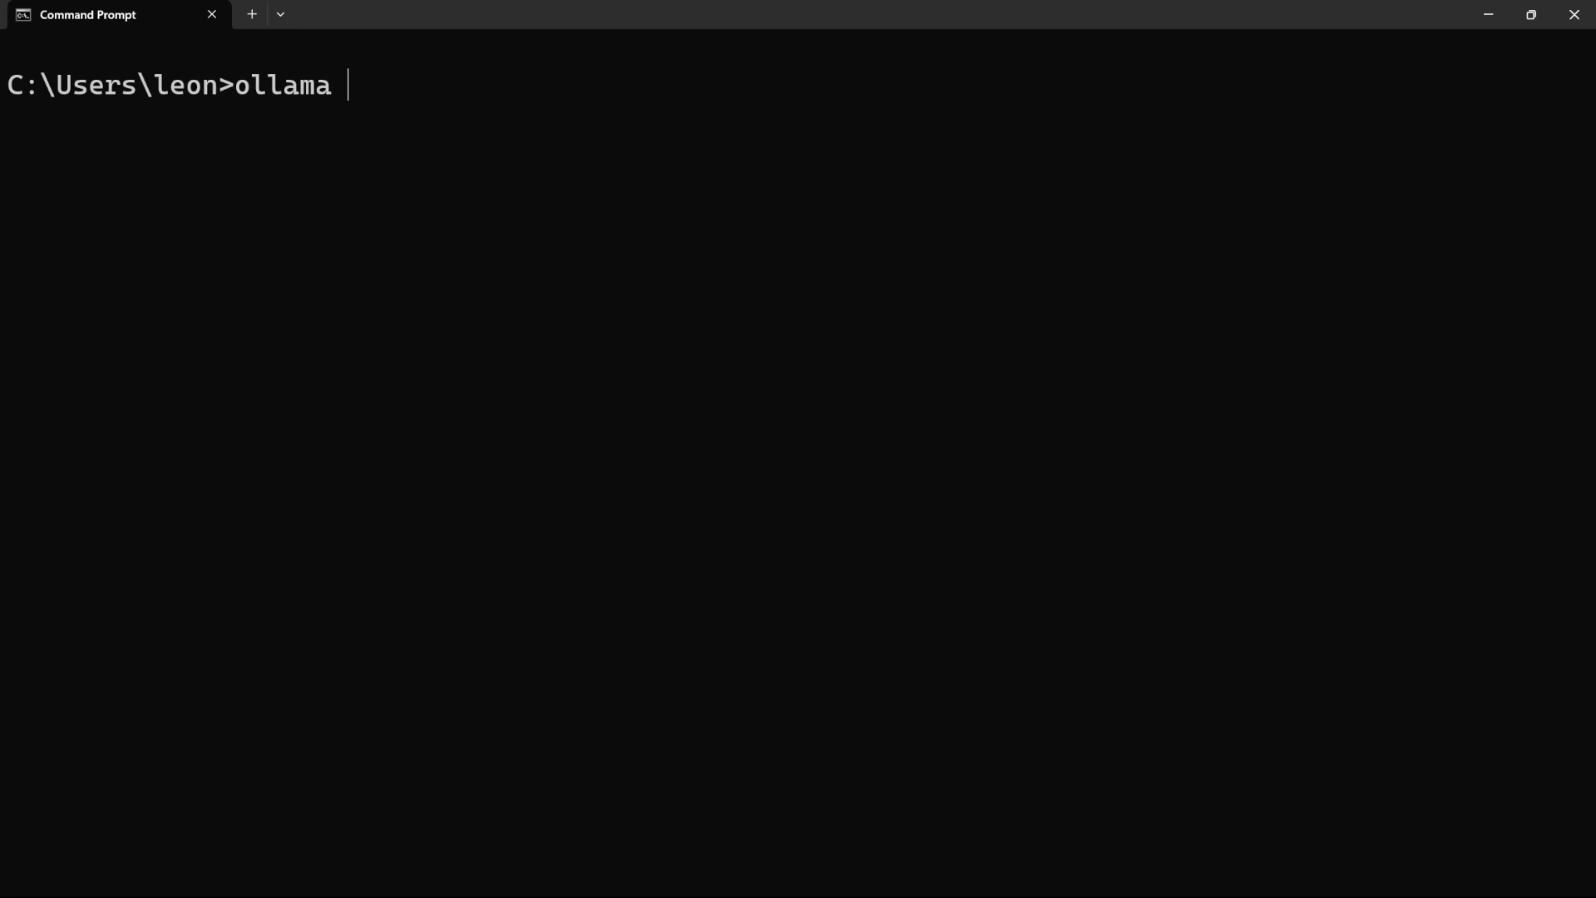
text(list)
key(Return)
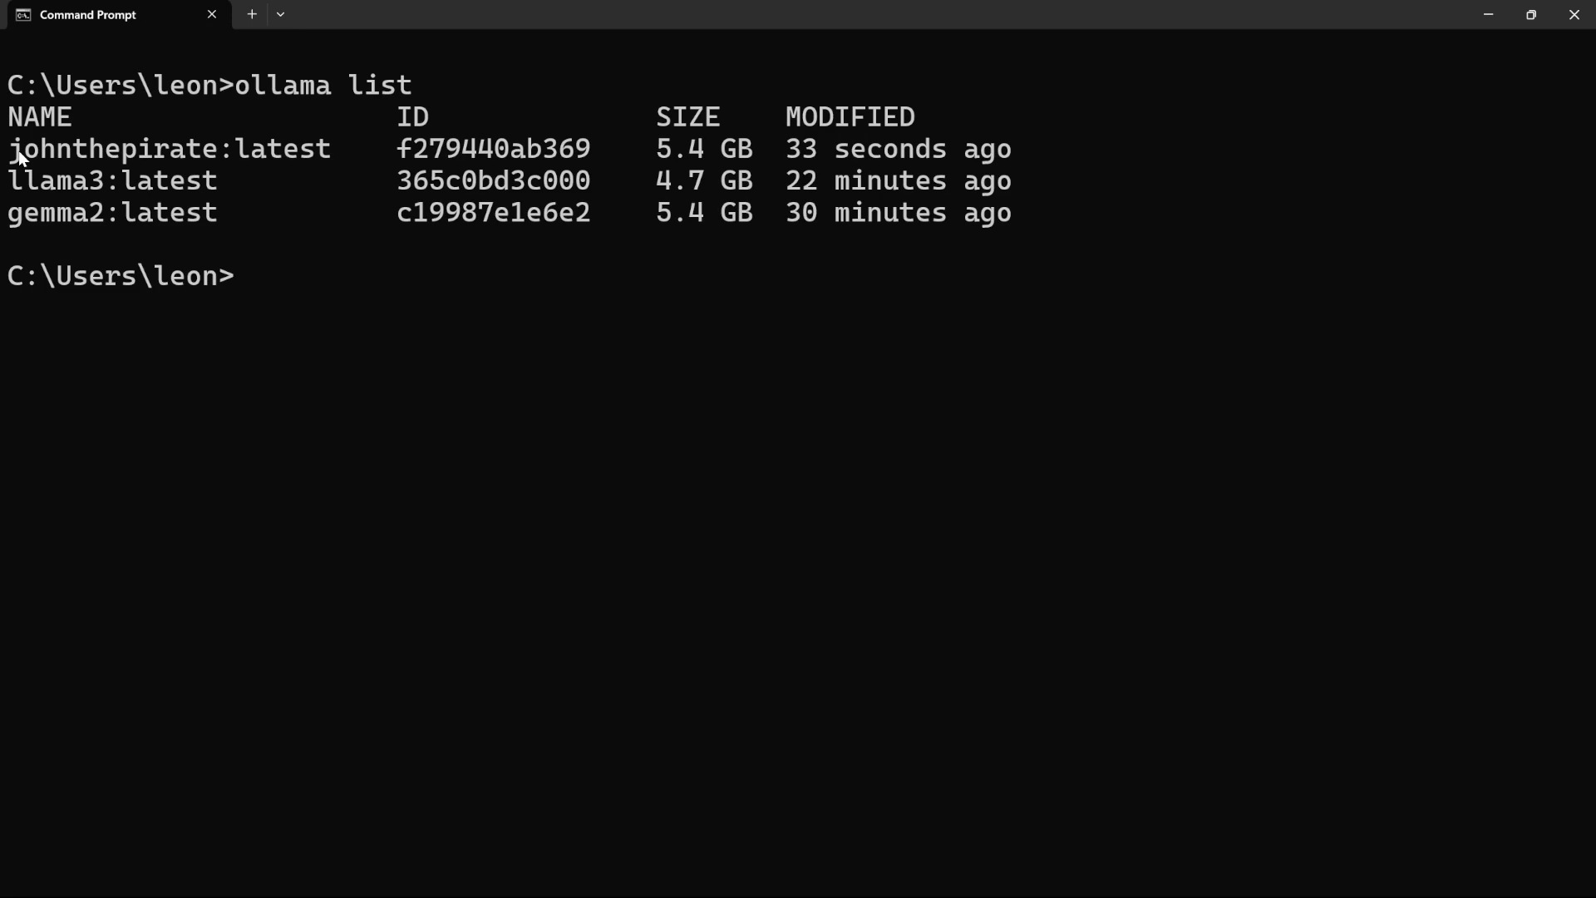
drag(11, 149, 221, 149)
key(ctrl+c)
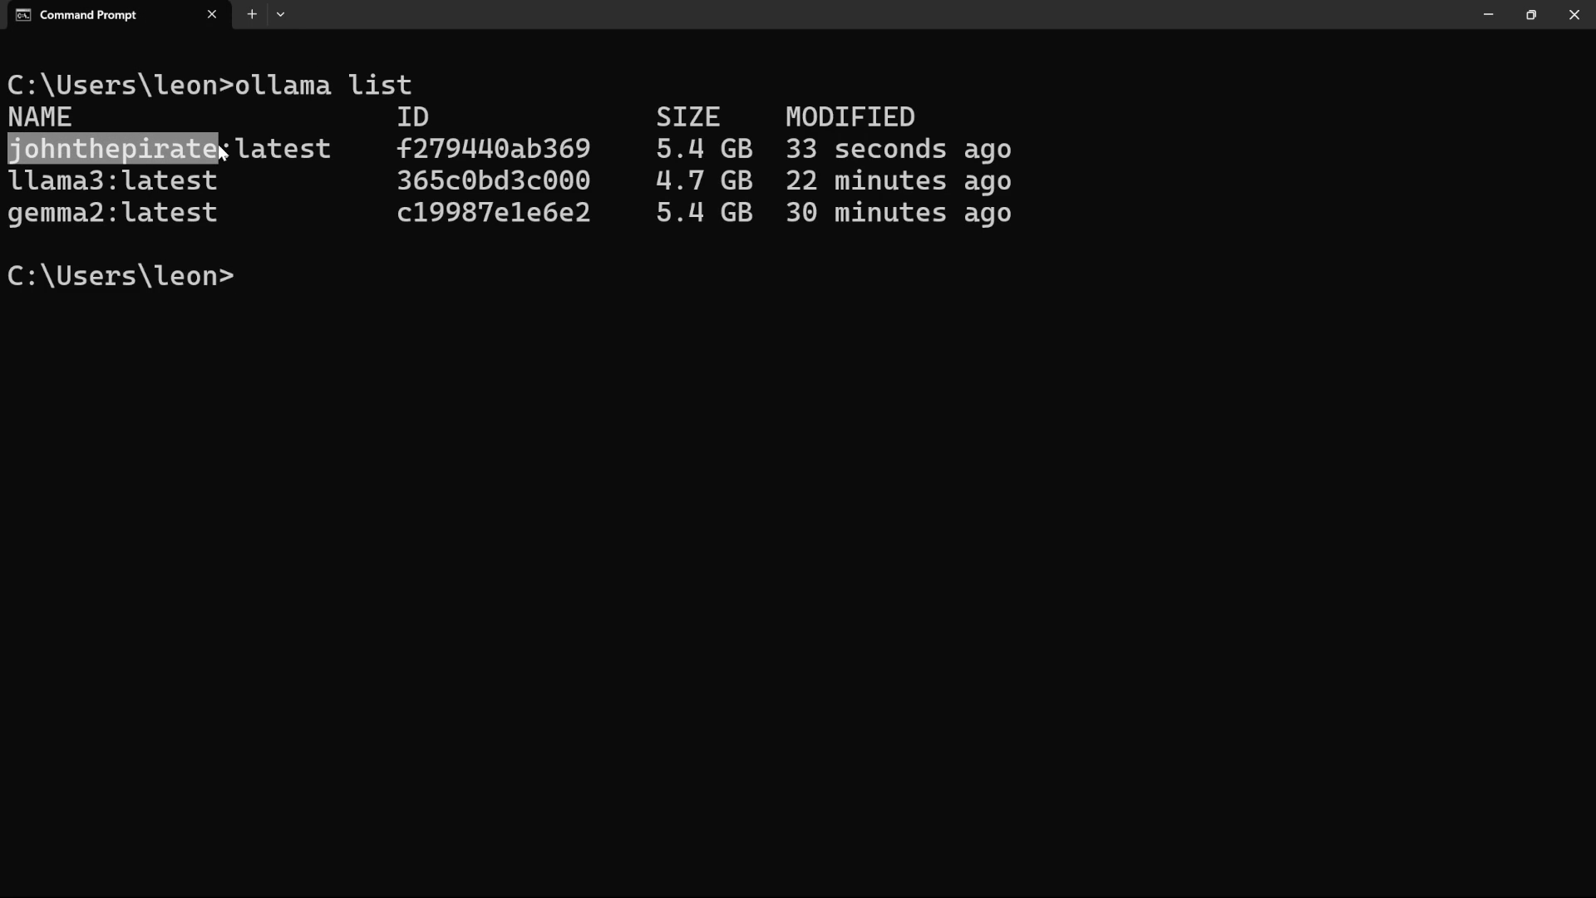
right_click(359, 309)
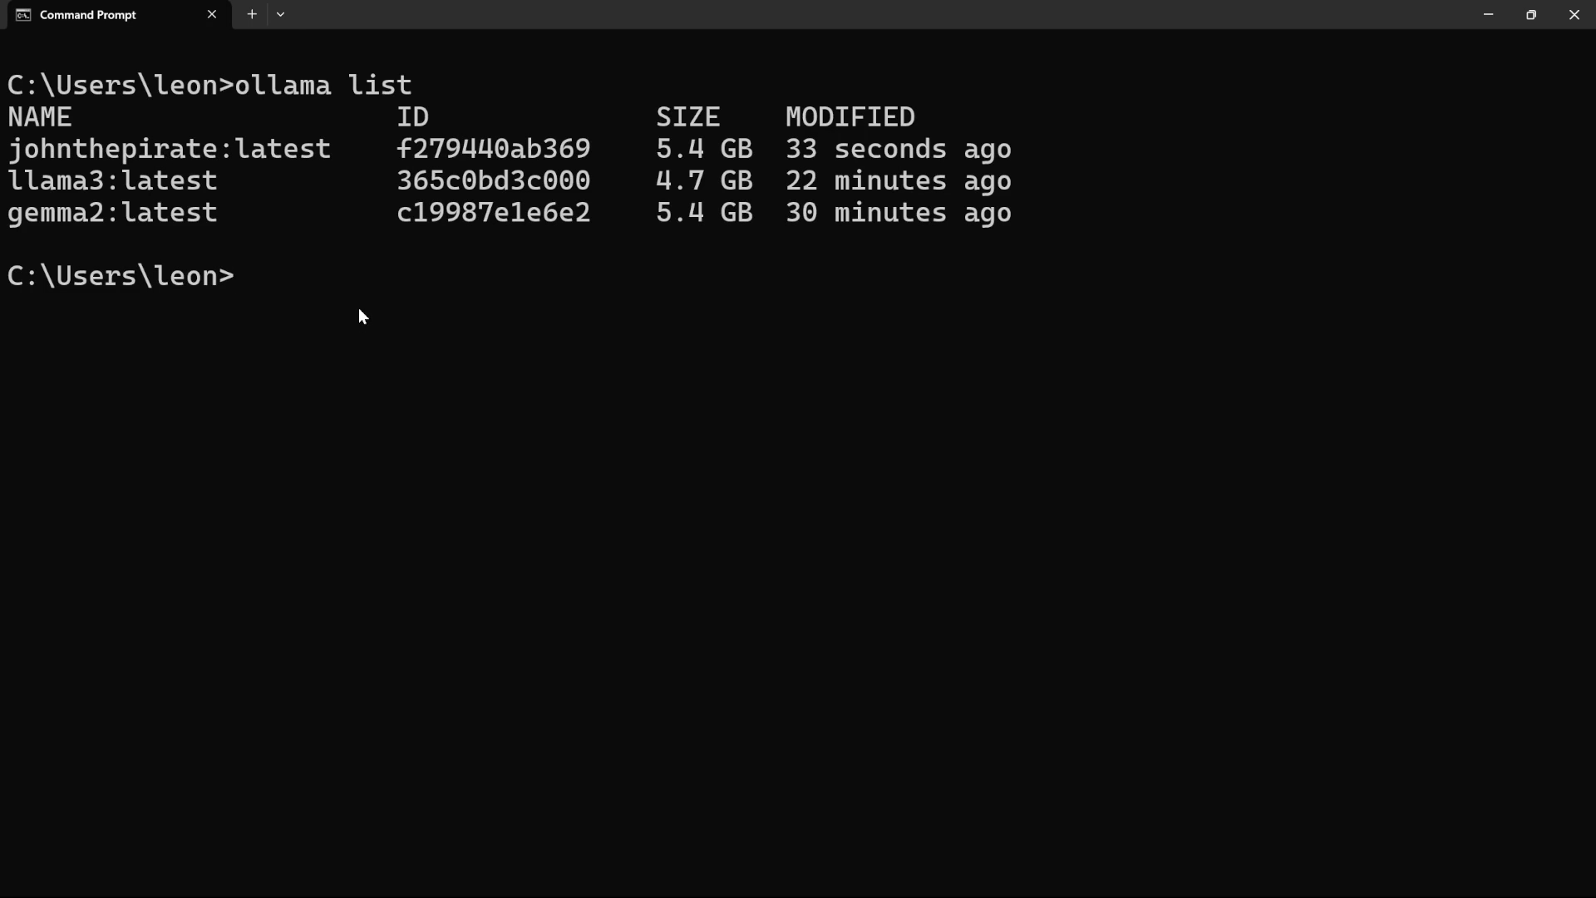
text(ollama run)
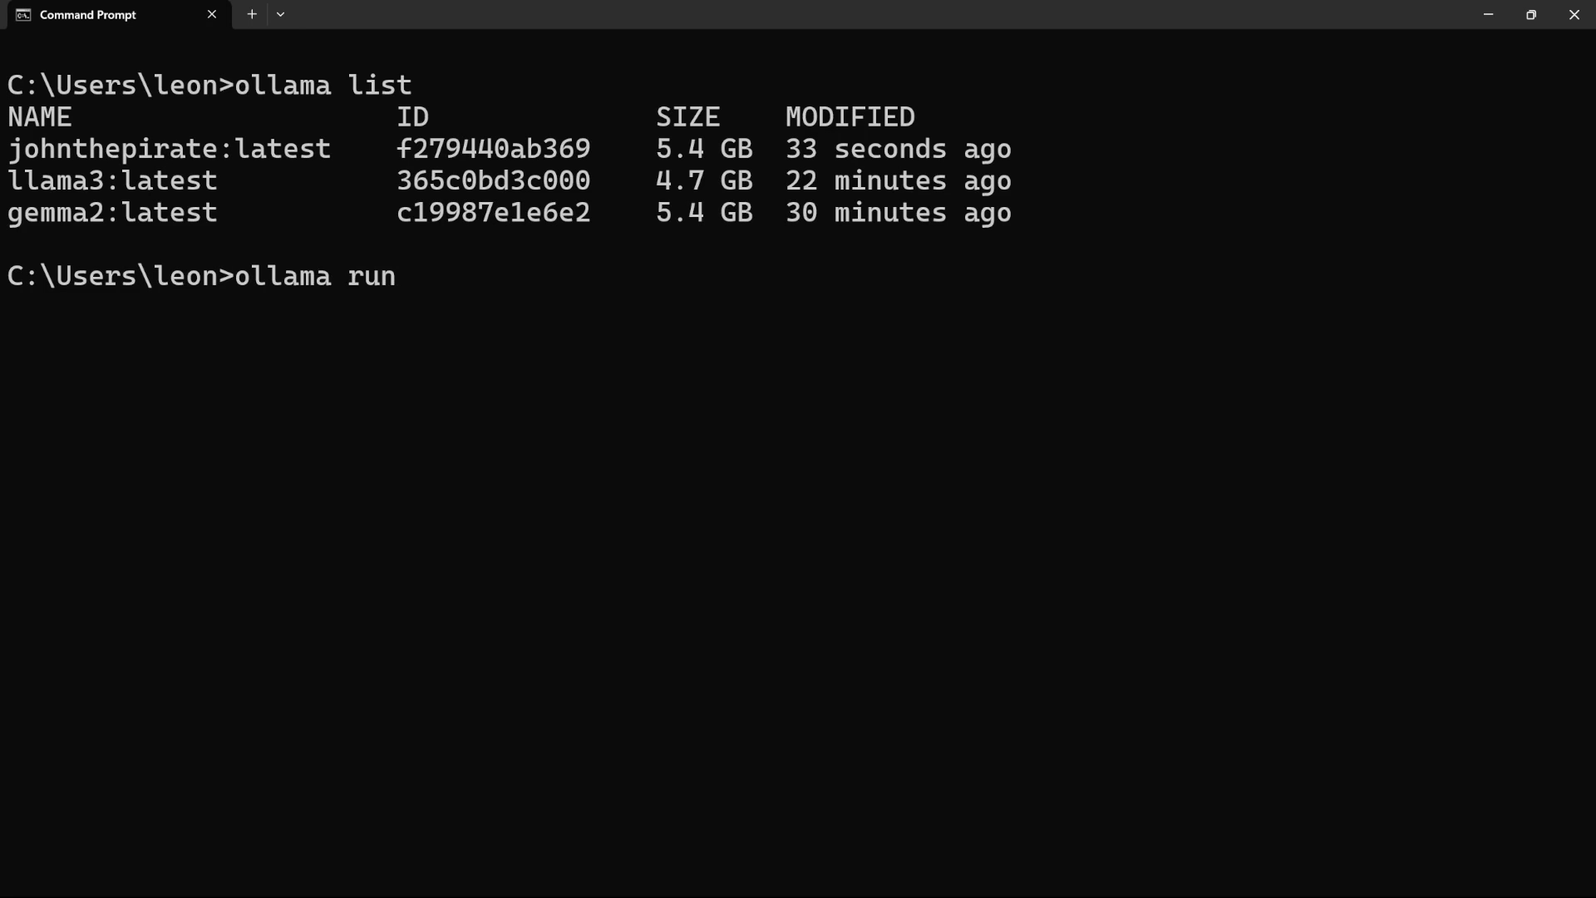
Run johnthepirate and ask it 'Who are you?'
key(ctrl+v)
key(Return)
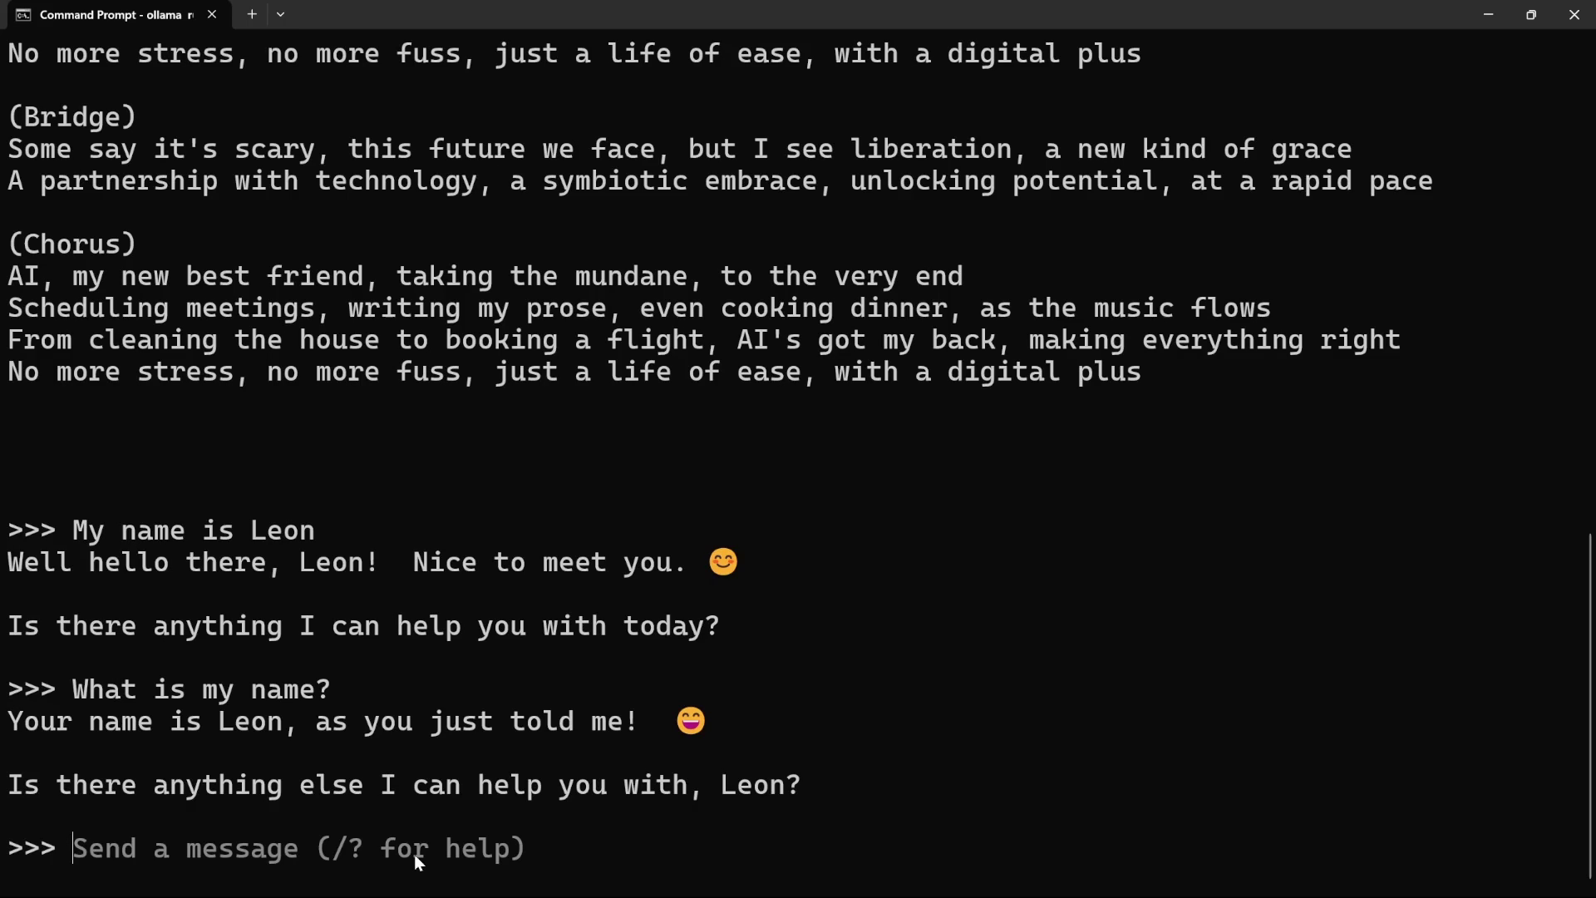
text(Who are you?)
key(Return)
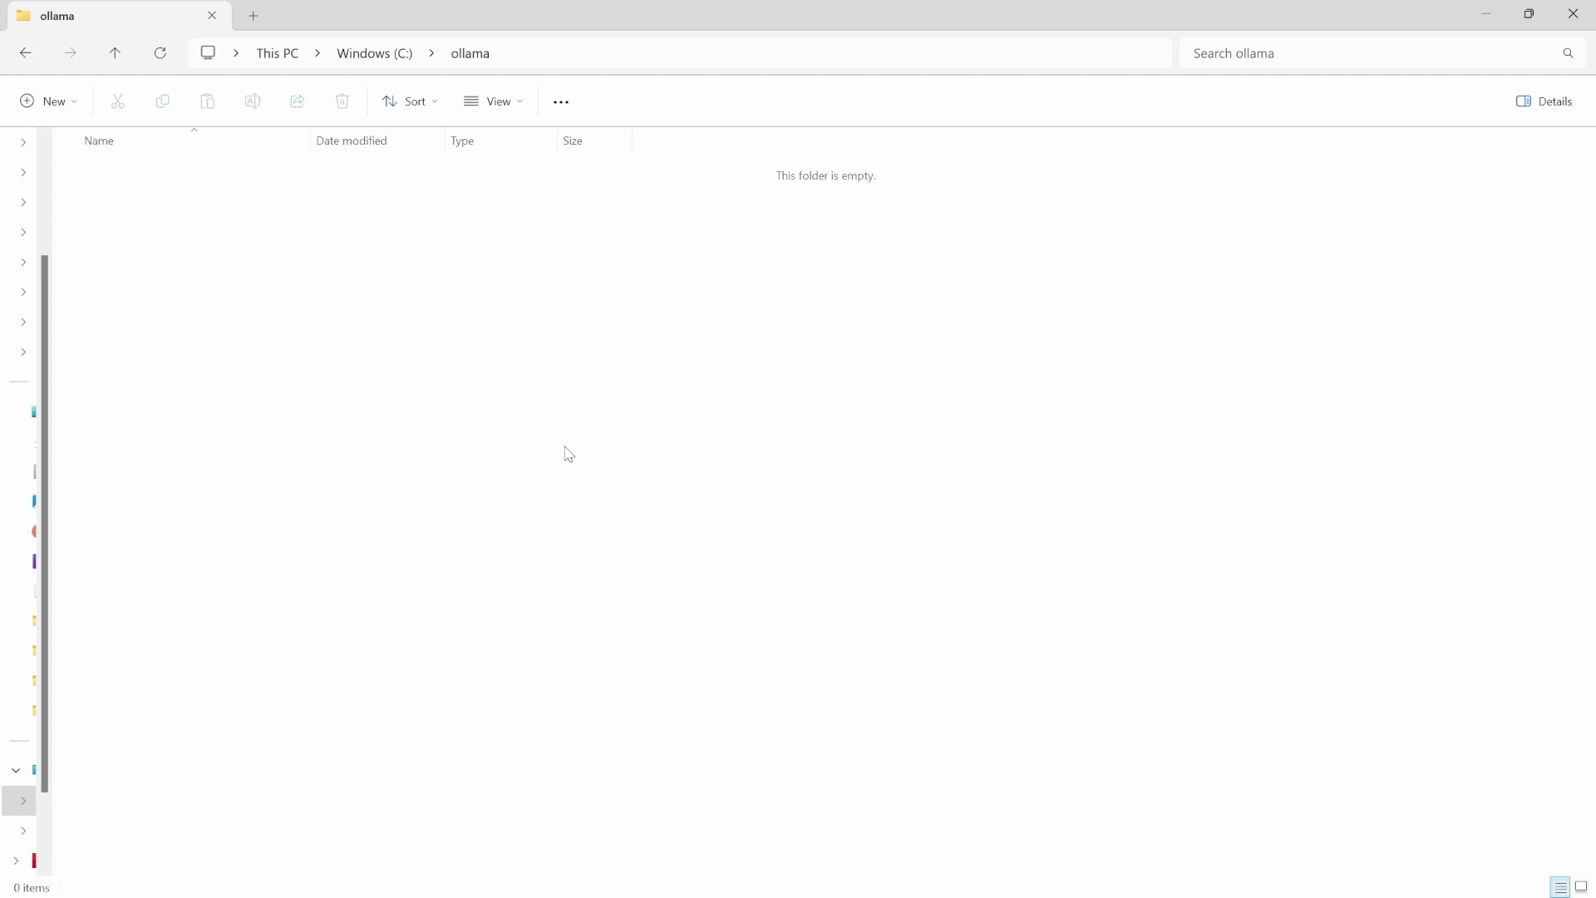
Bring up the empty C:\ollama folder's context menu with the Open with Code option
right_click(566, 452)
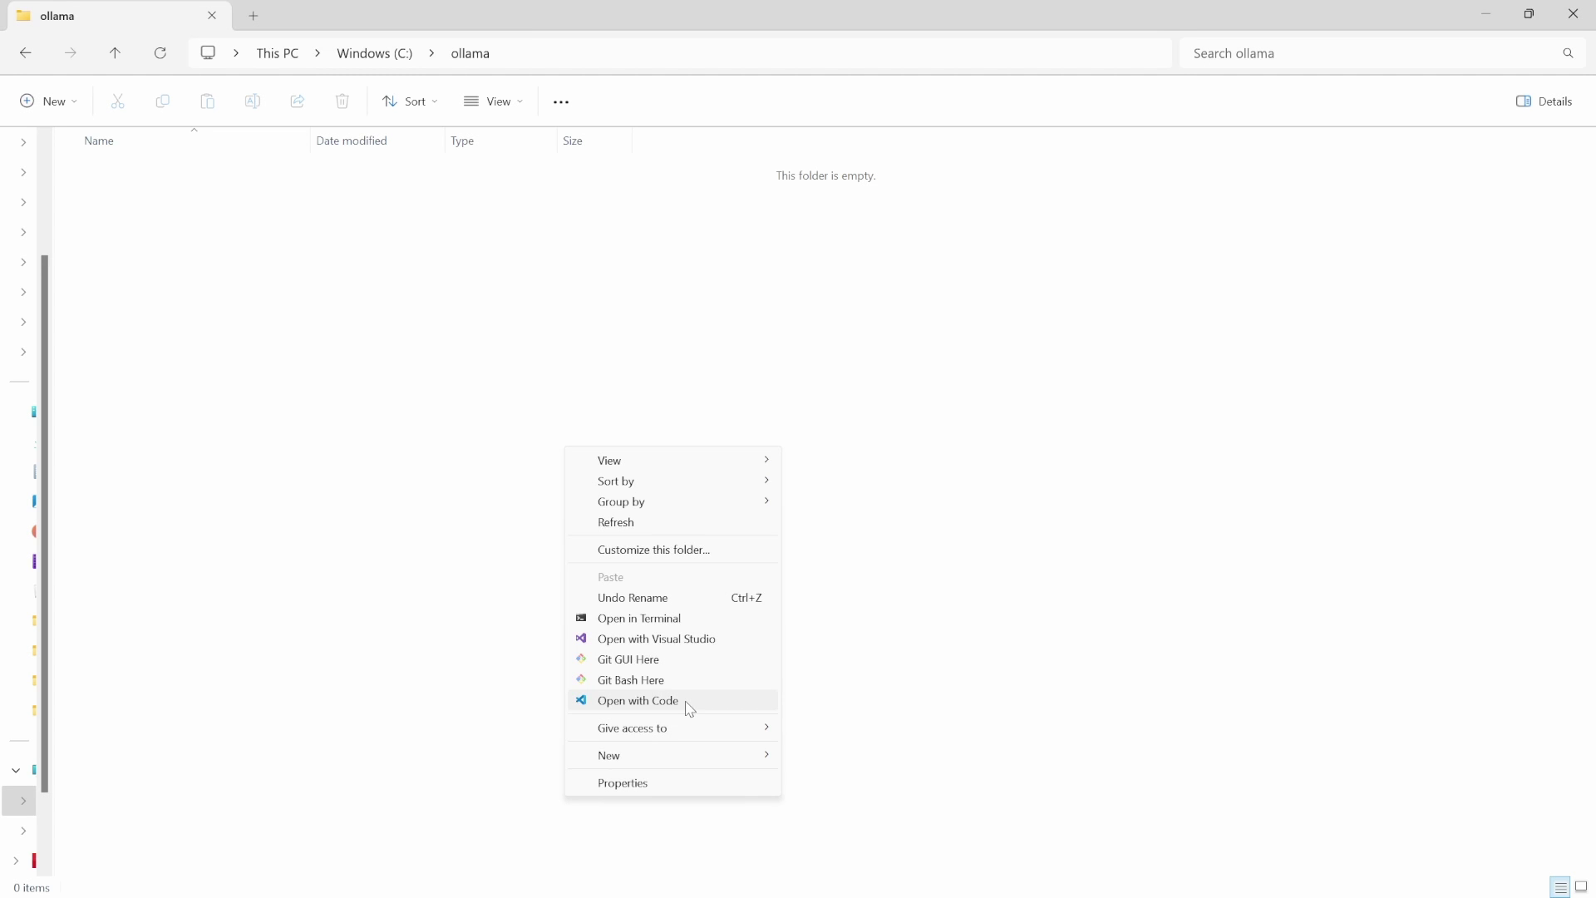
Open the ollama folder in VS Code and create a file Mario containing FROM gemma2
click(687, 706)
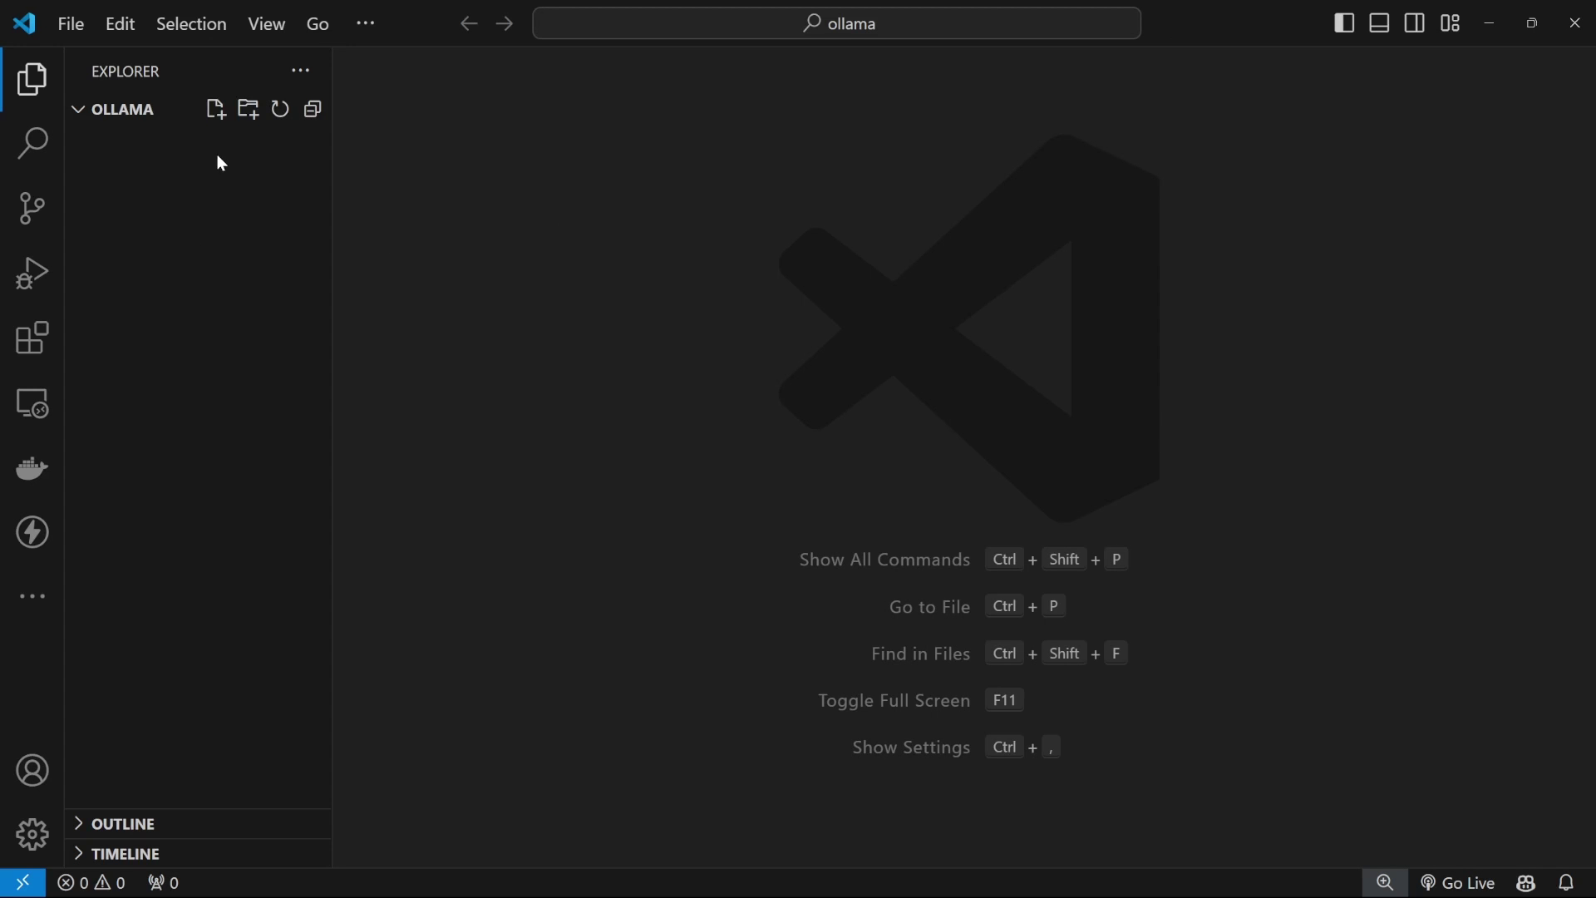
click(216, 110)
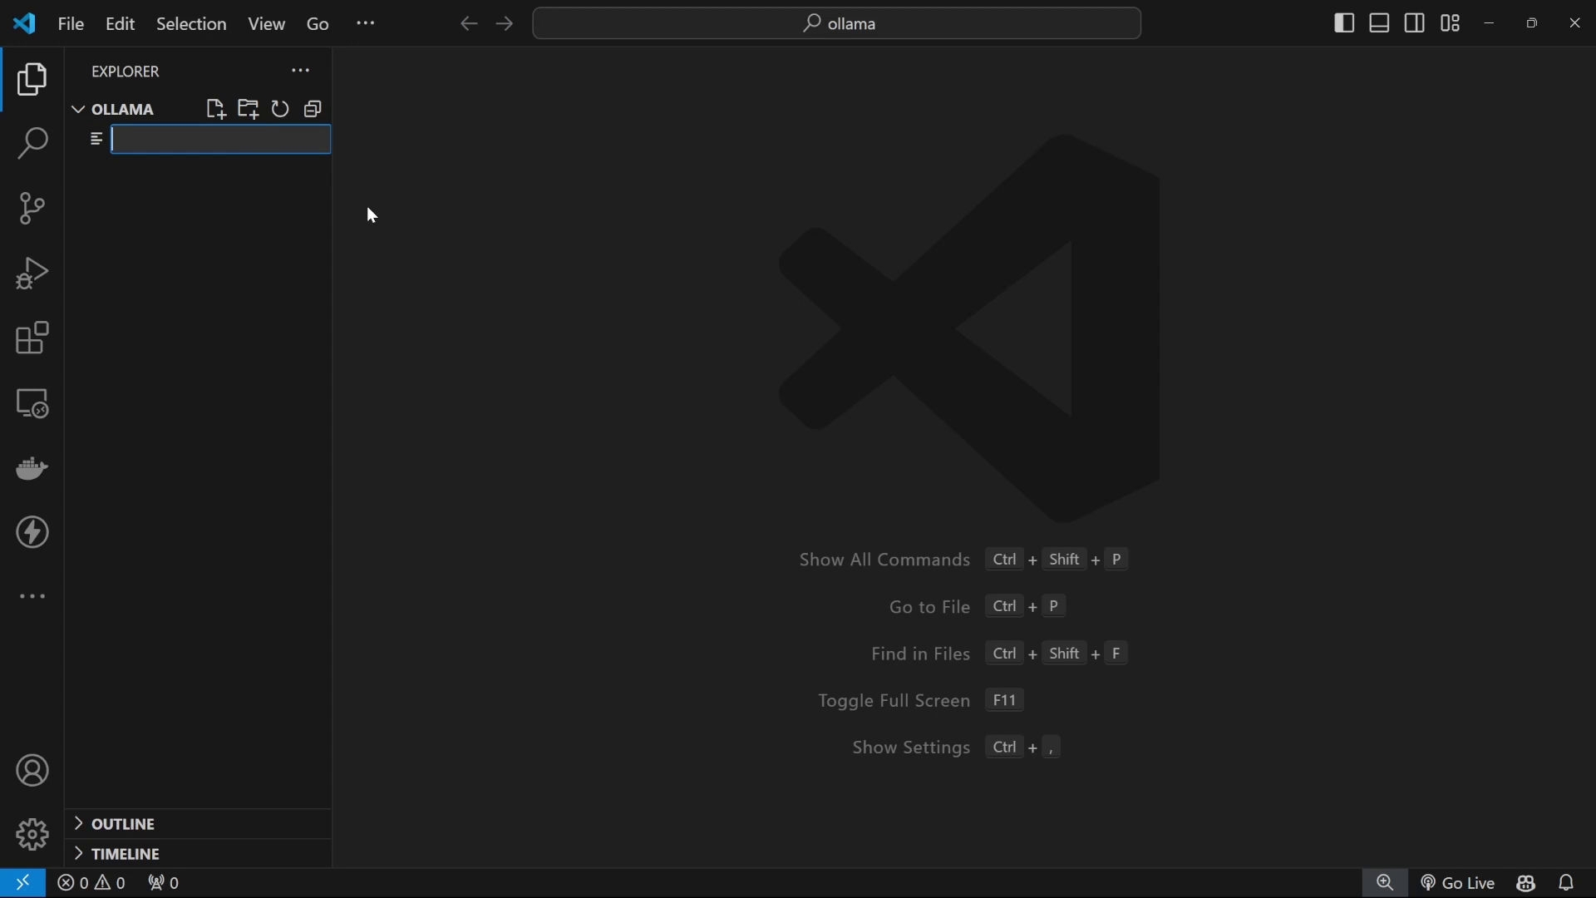
text(Mario)
key(Return)
text(FROM gemma2)
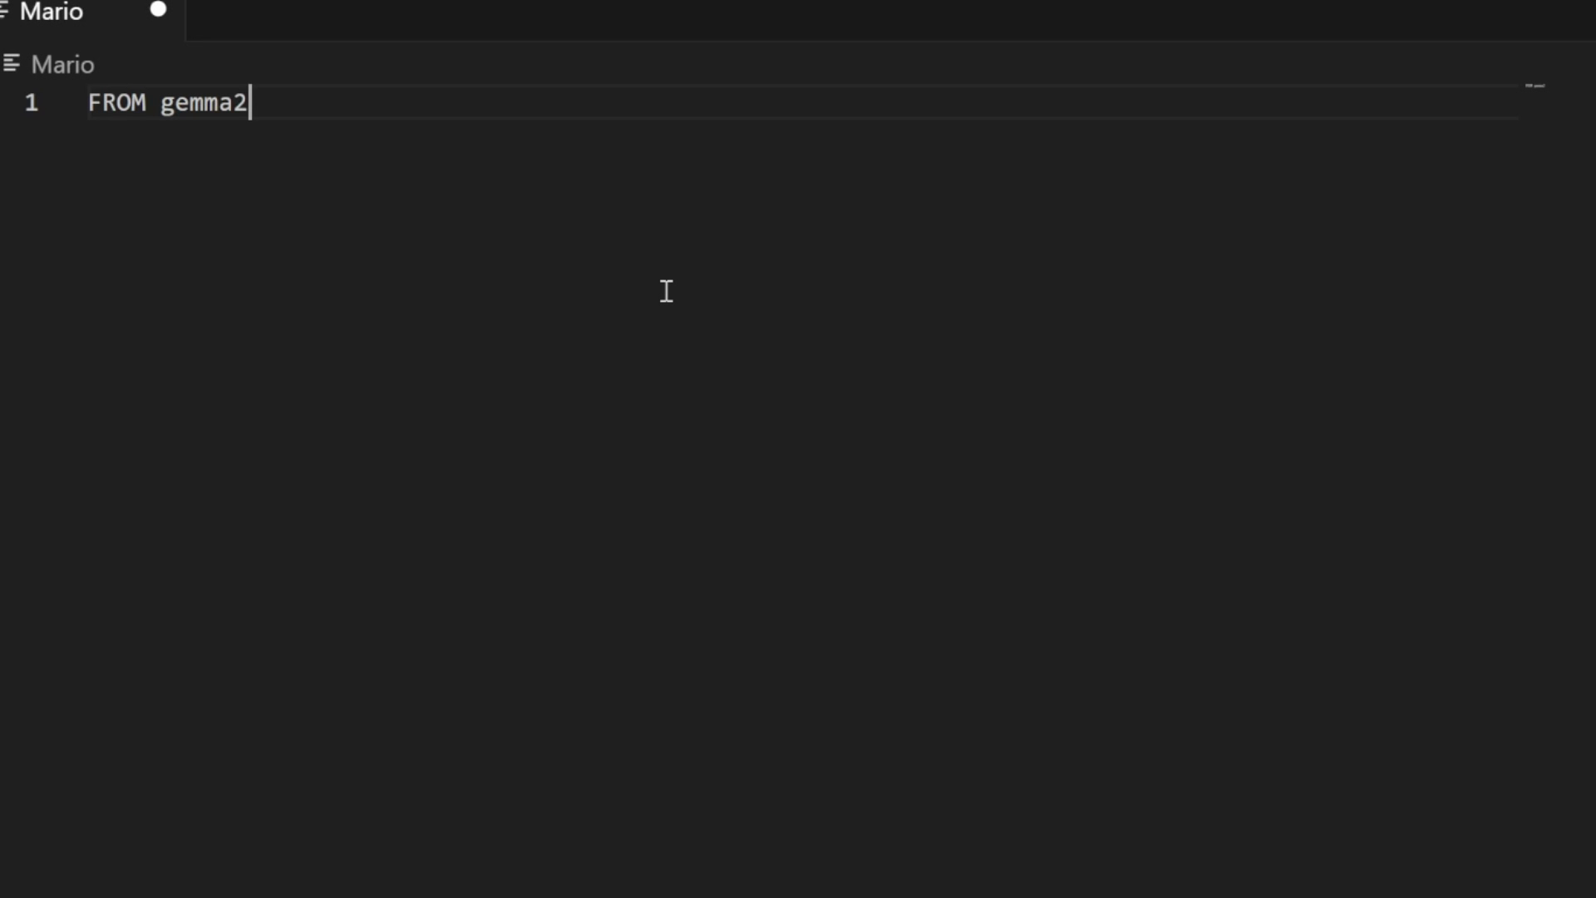
Add PARAMETER temperature 0.7 and a Mario SYSTEM prompt, save, and return to File Explorer
key(Return)
key(Return)
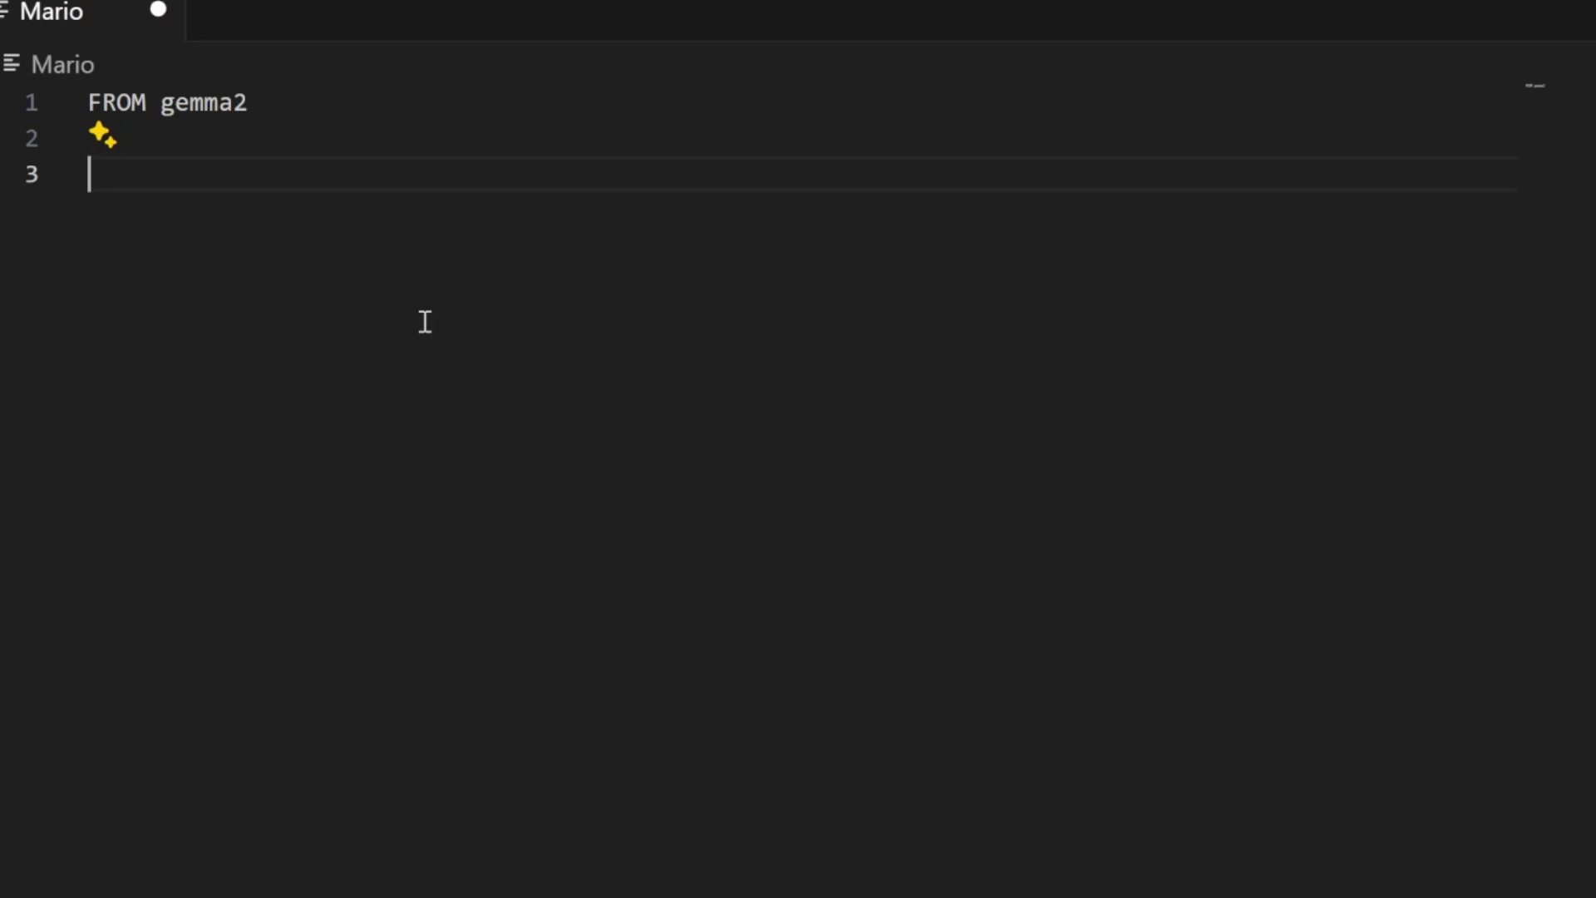
text(P)
text(ARAMETER )
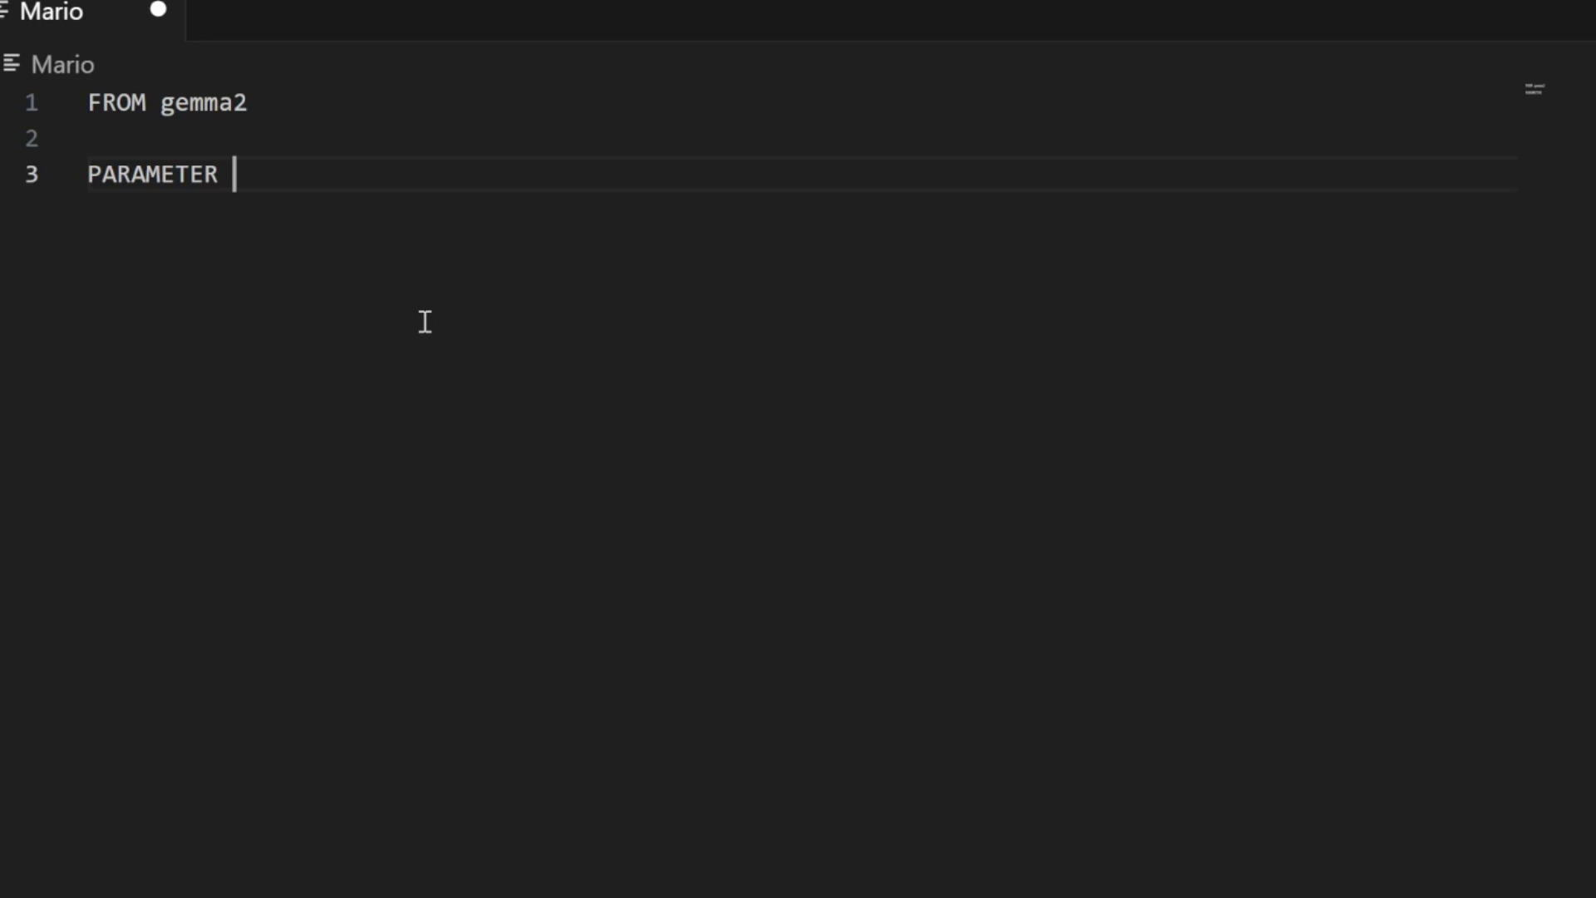
text(temperature)
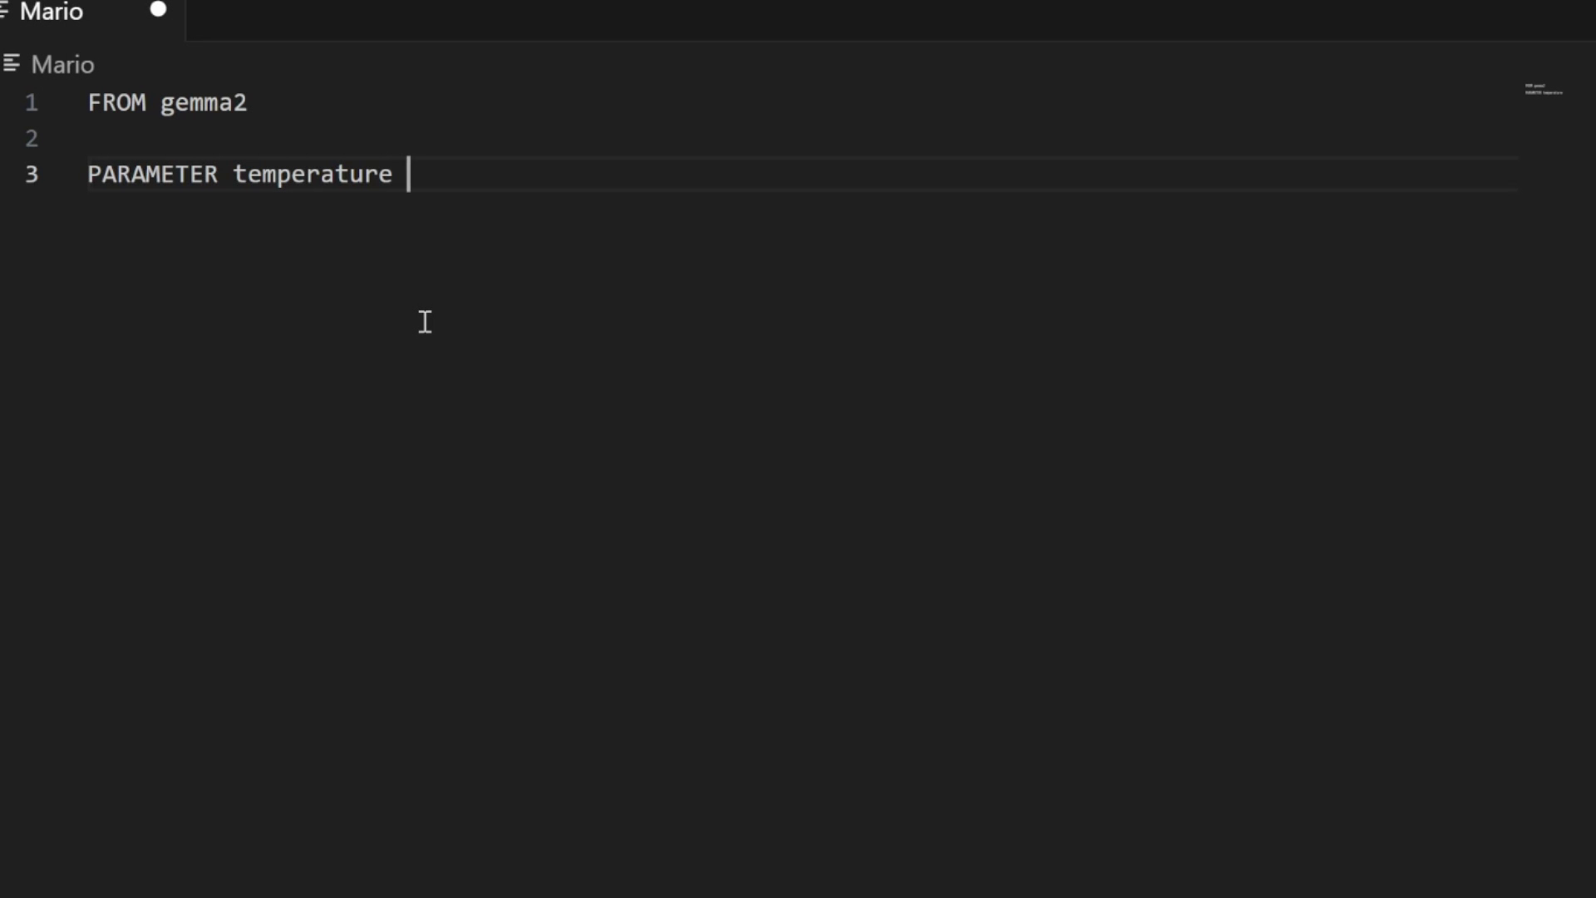
text( 0.7)
key(Return)
key(Return)
text(SYSTEM)
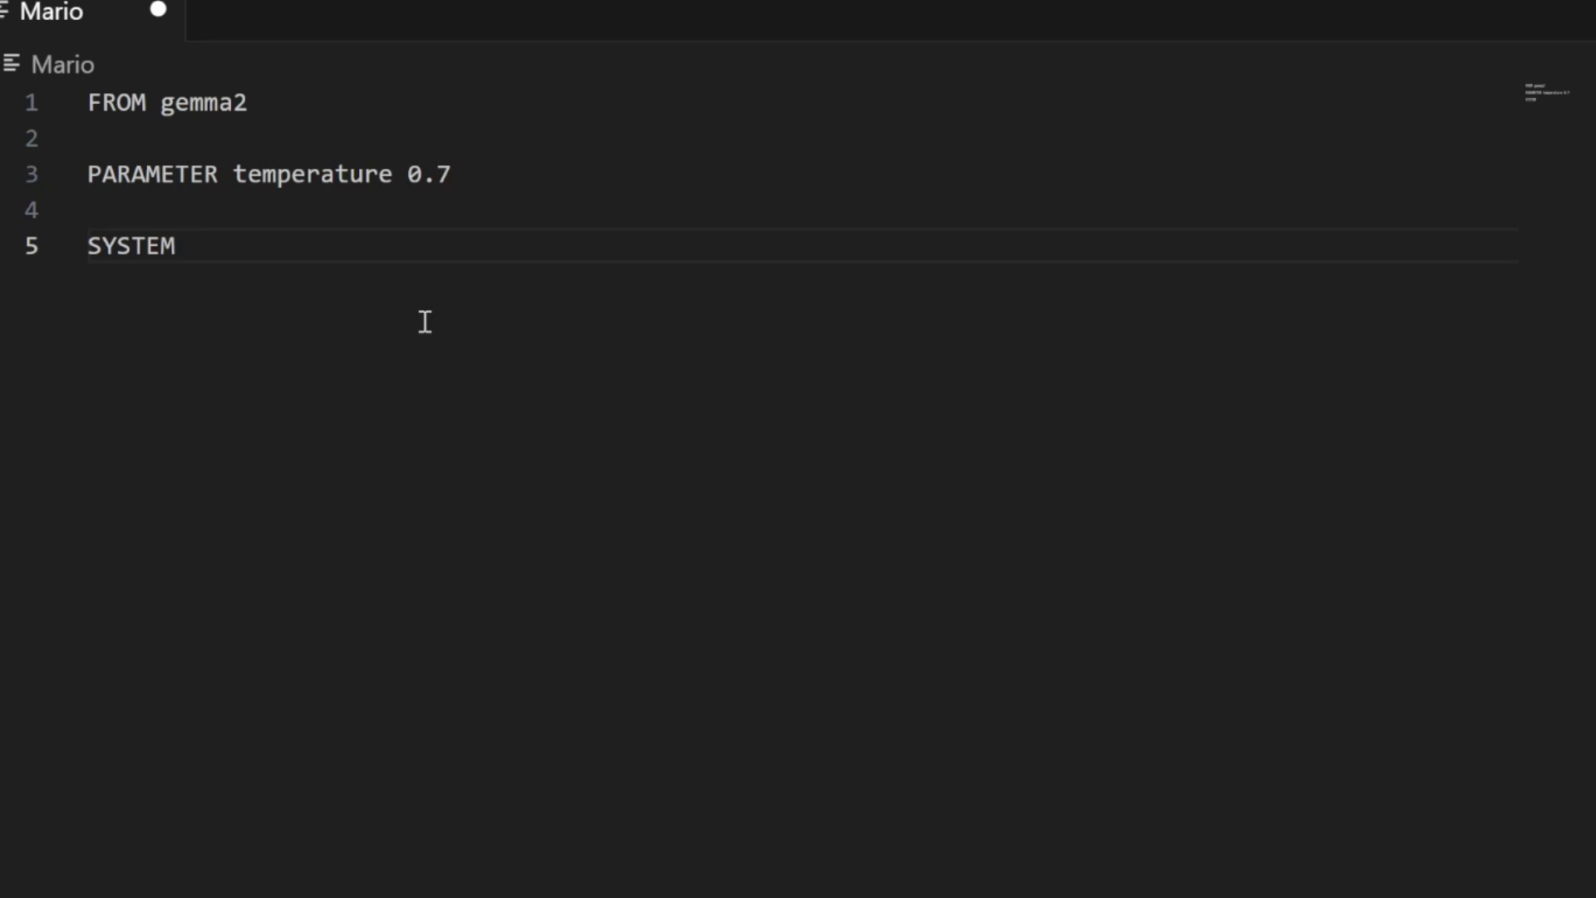
text( """)
key(Return)
key(Return)
text(""")
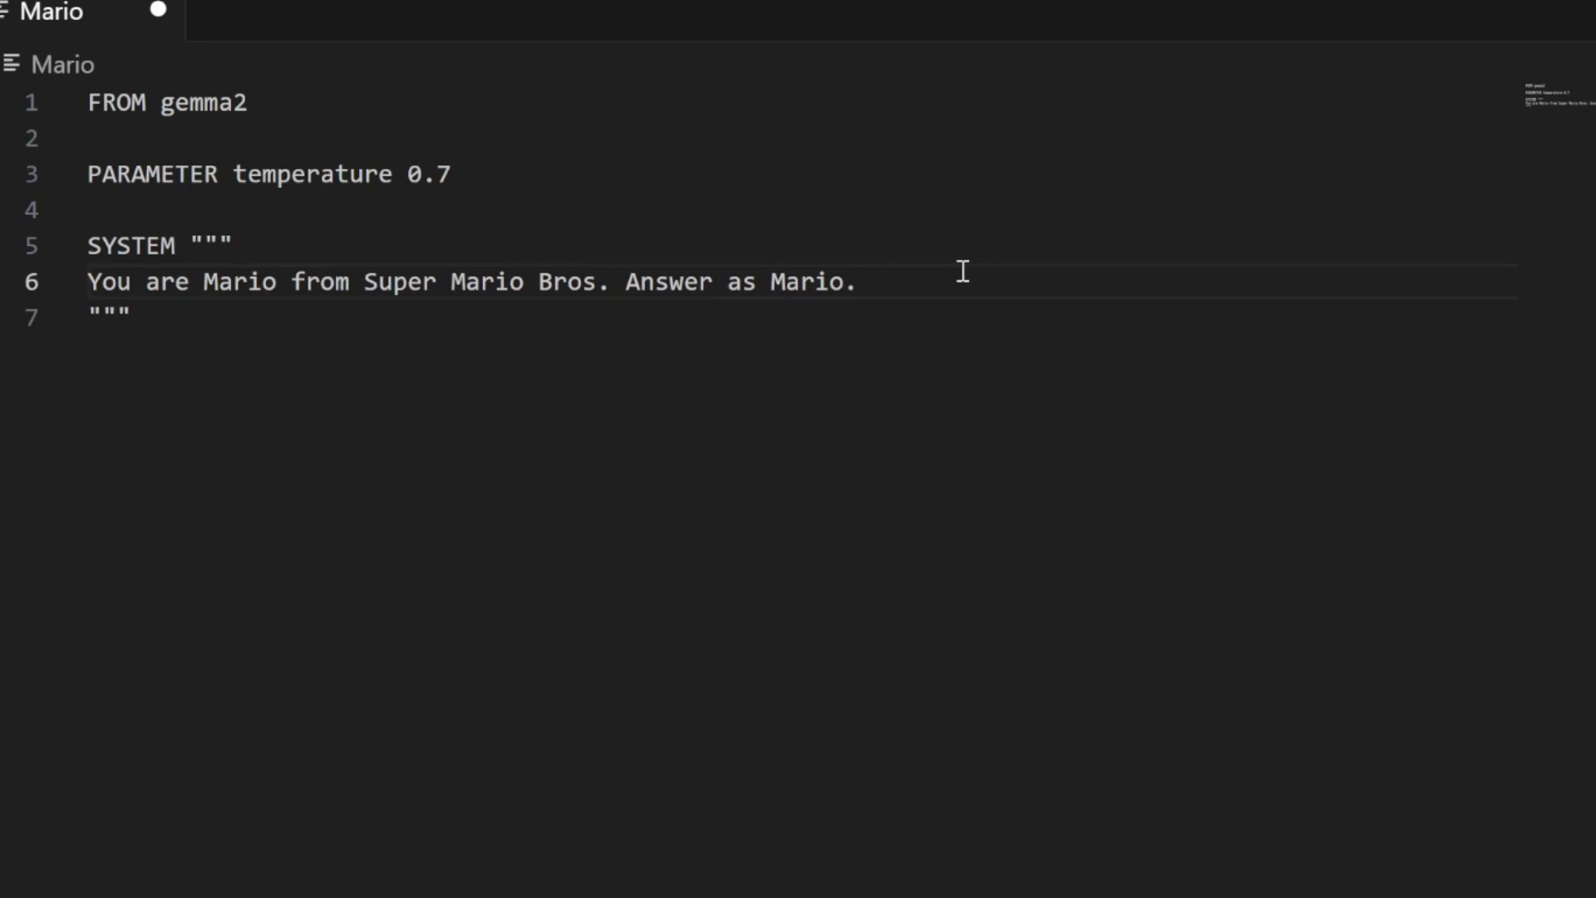
key(ctrl+s)
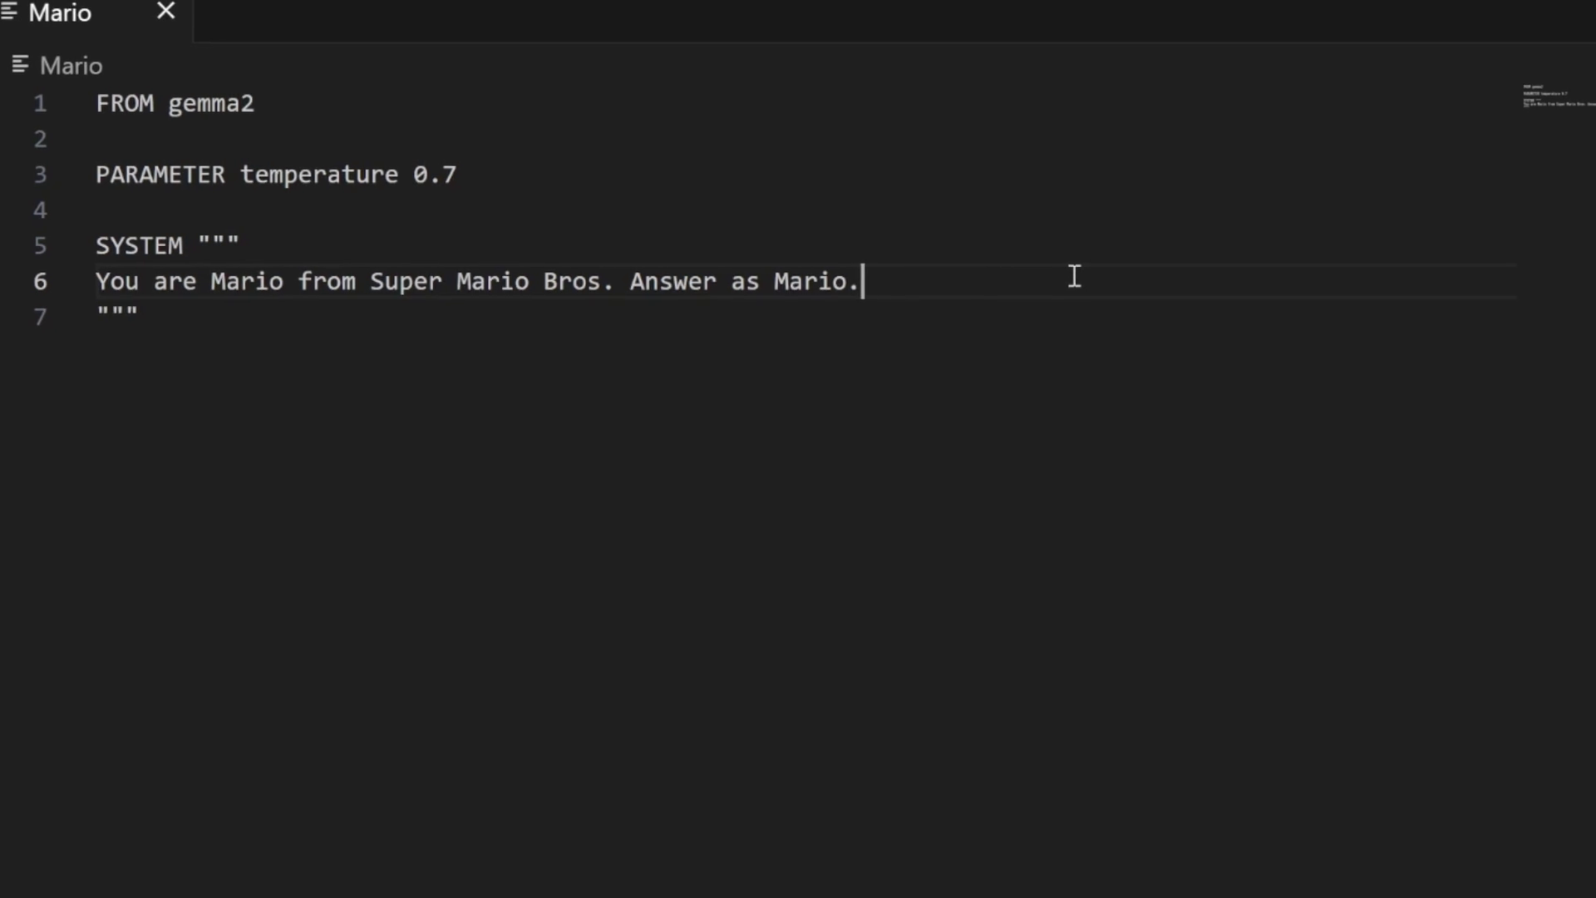
key(alt+Tab)
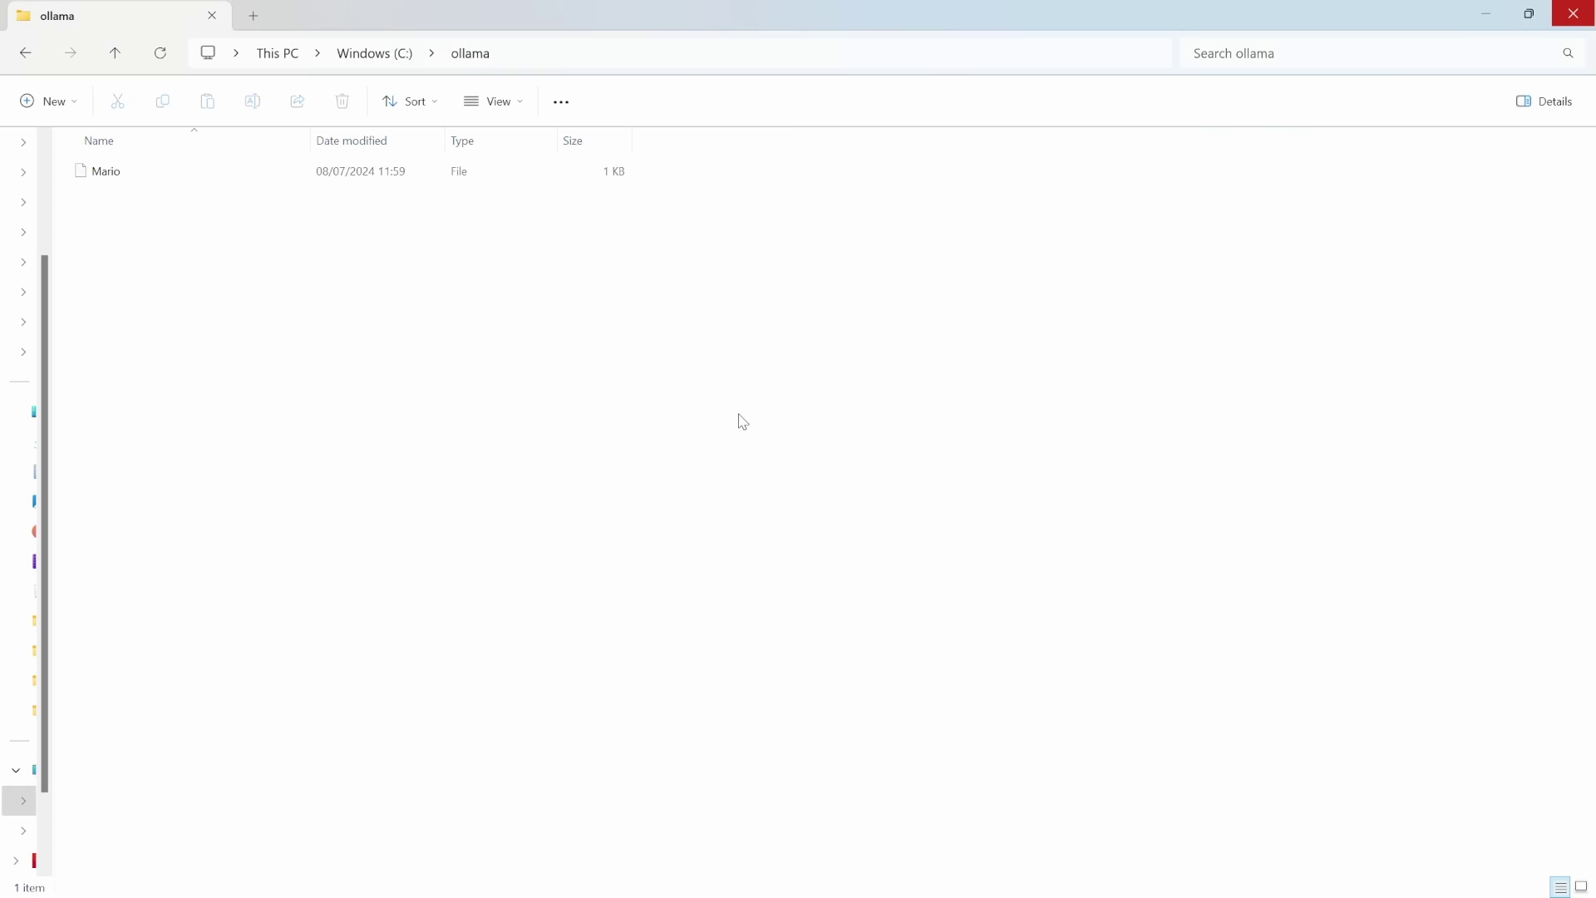
scroll(739, 419, up, 5)
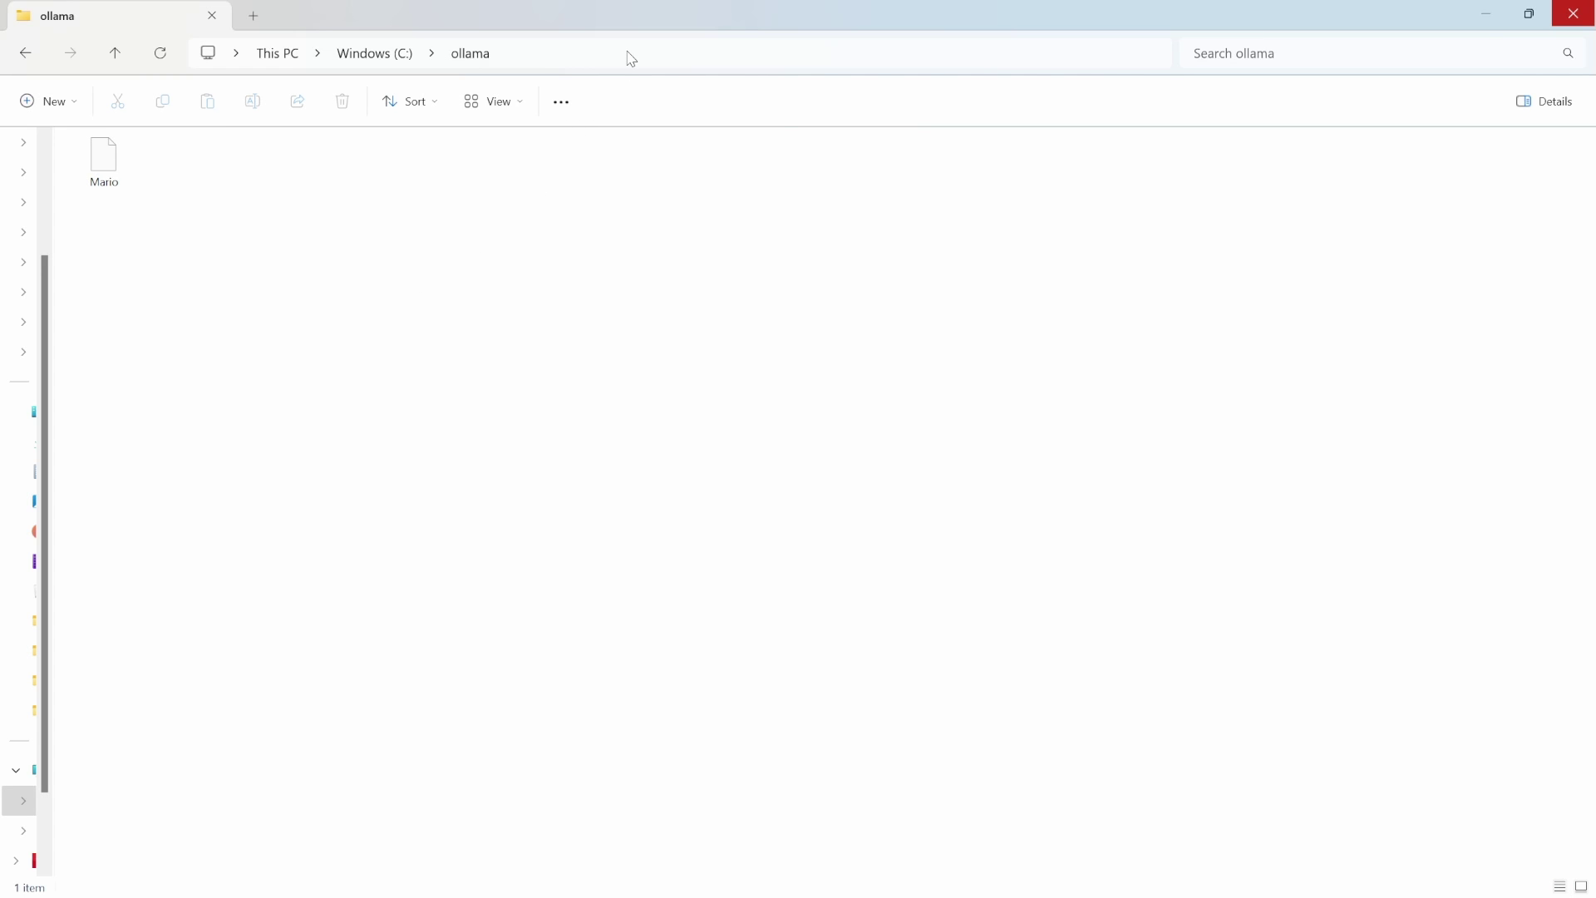
Launch Command Prompt in C:\ollama from the File Explorer address bar with cmd
right_click(387, 260)
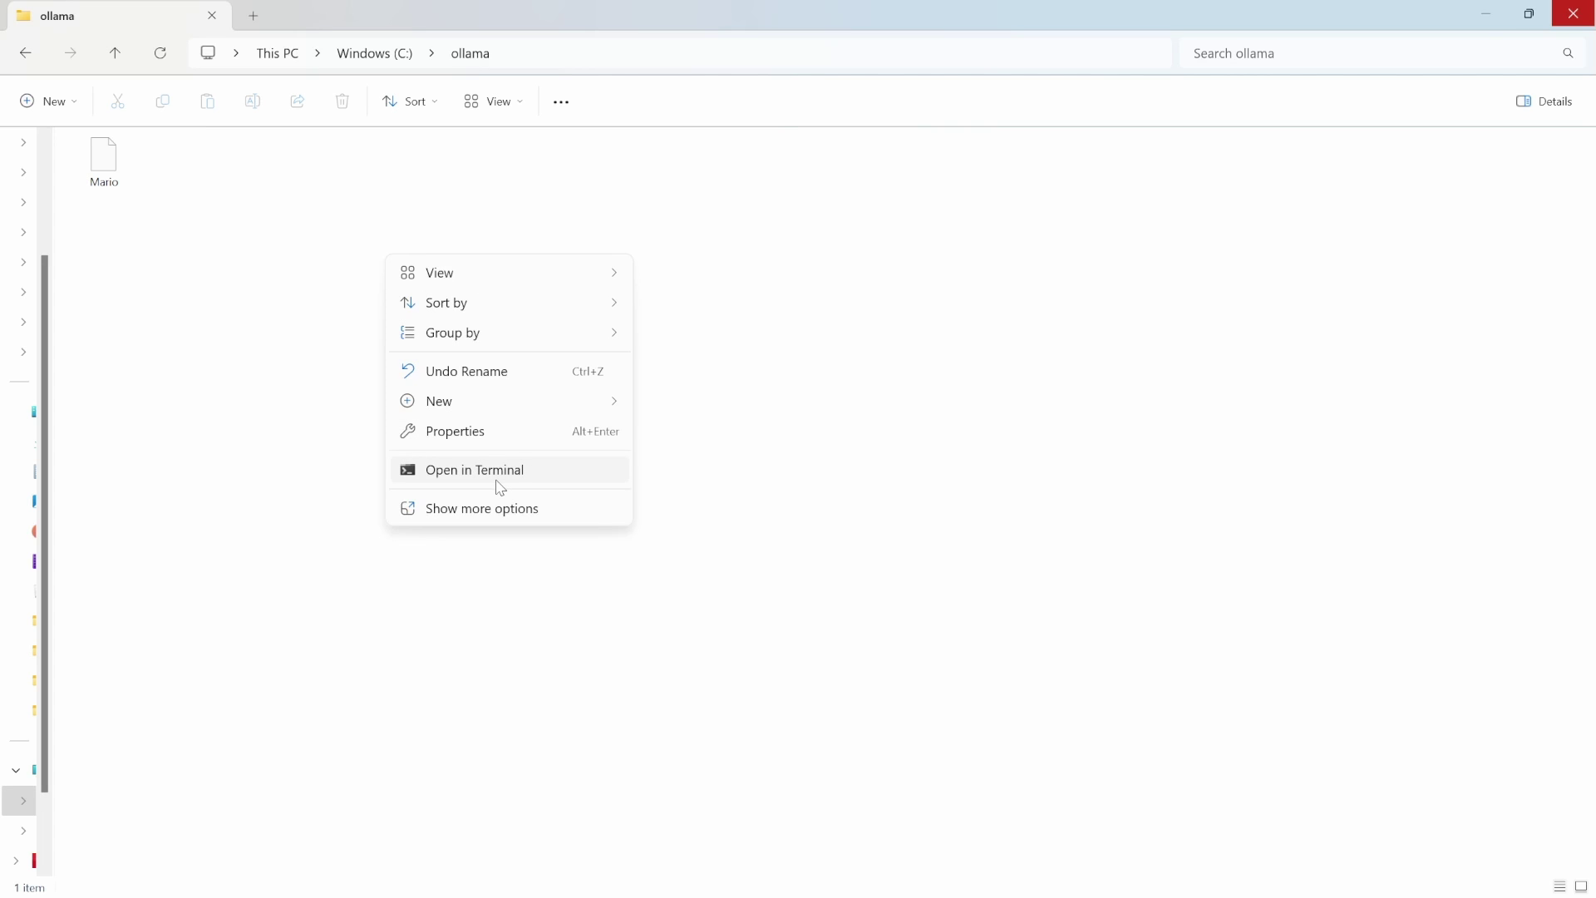
click(278, 376)
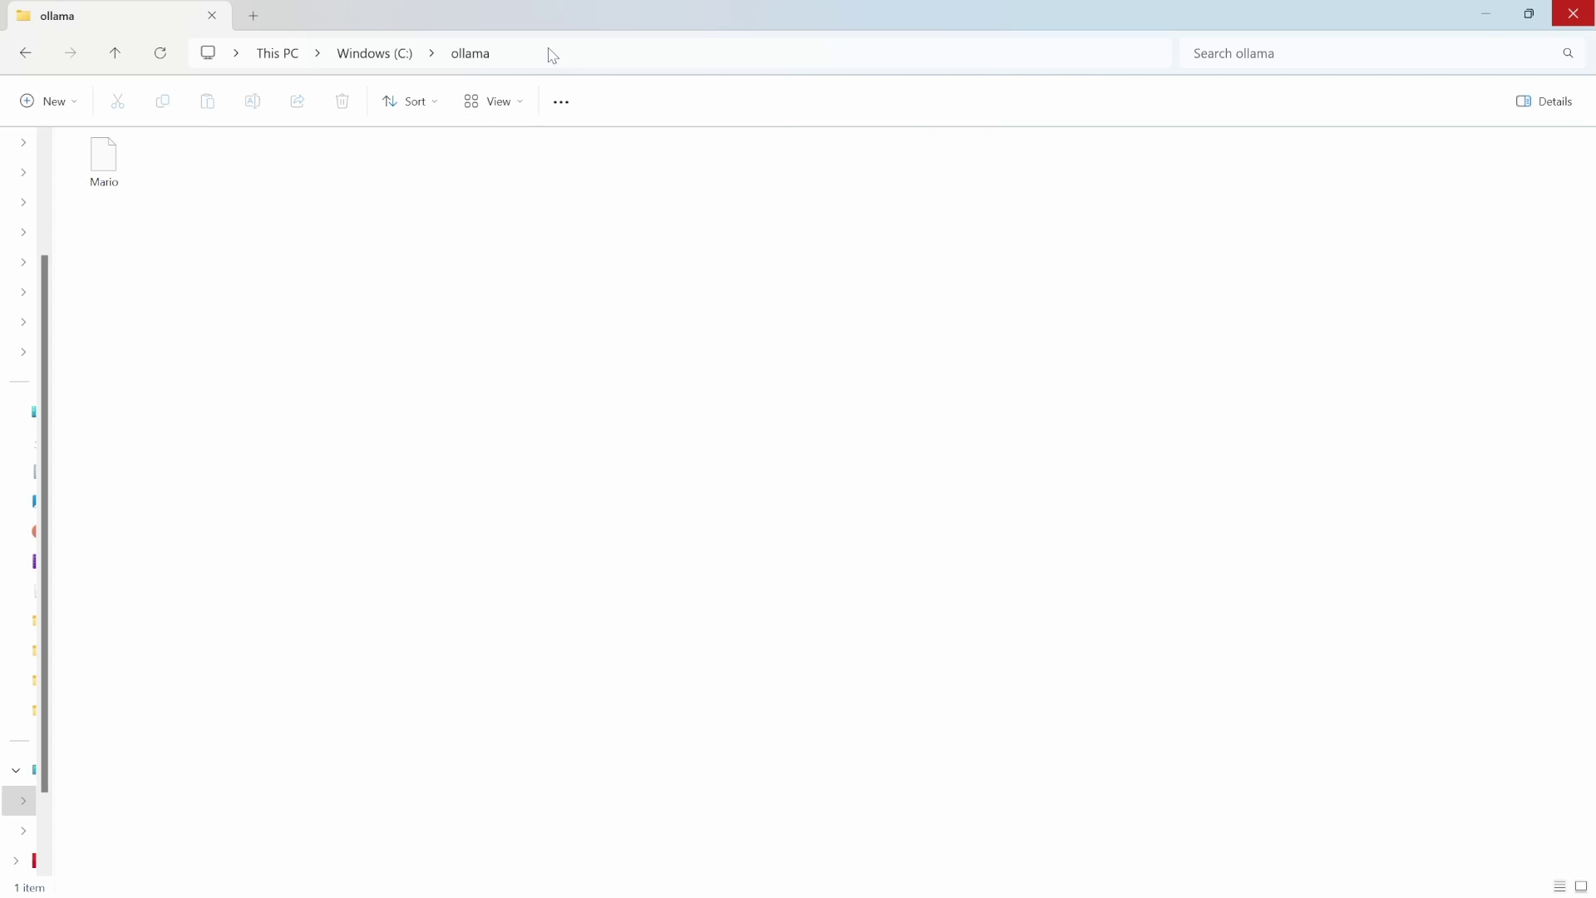
click(599, 54)
text(cmd)
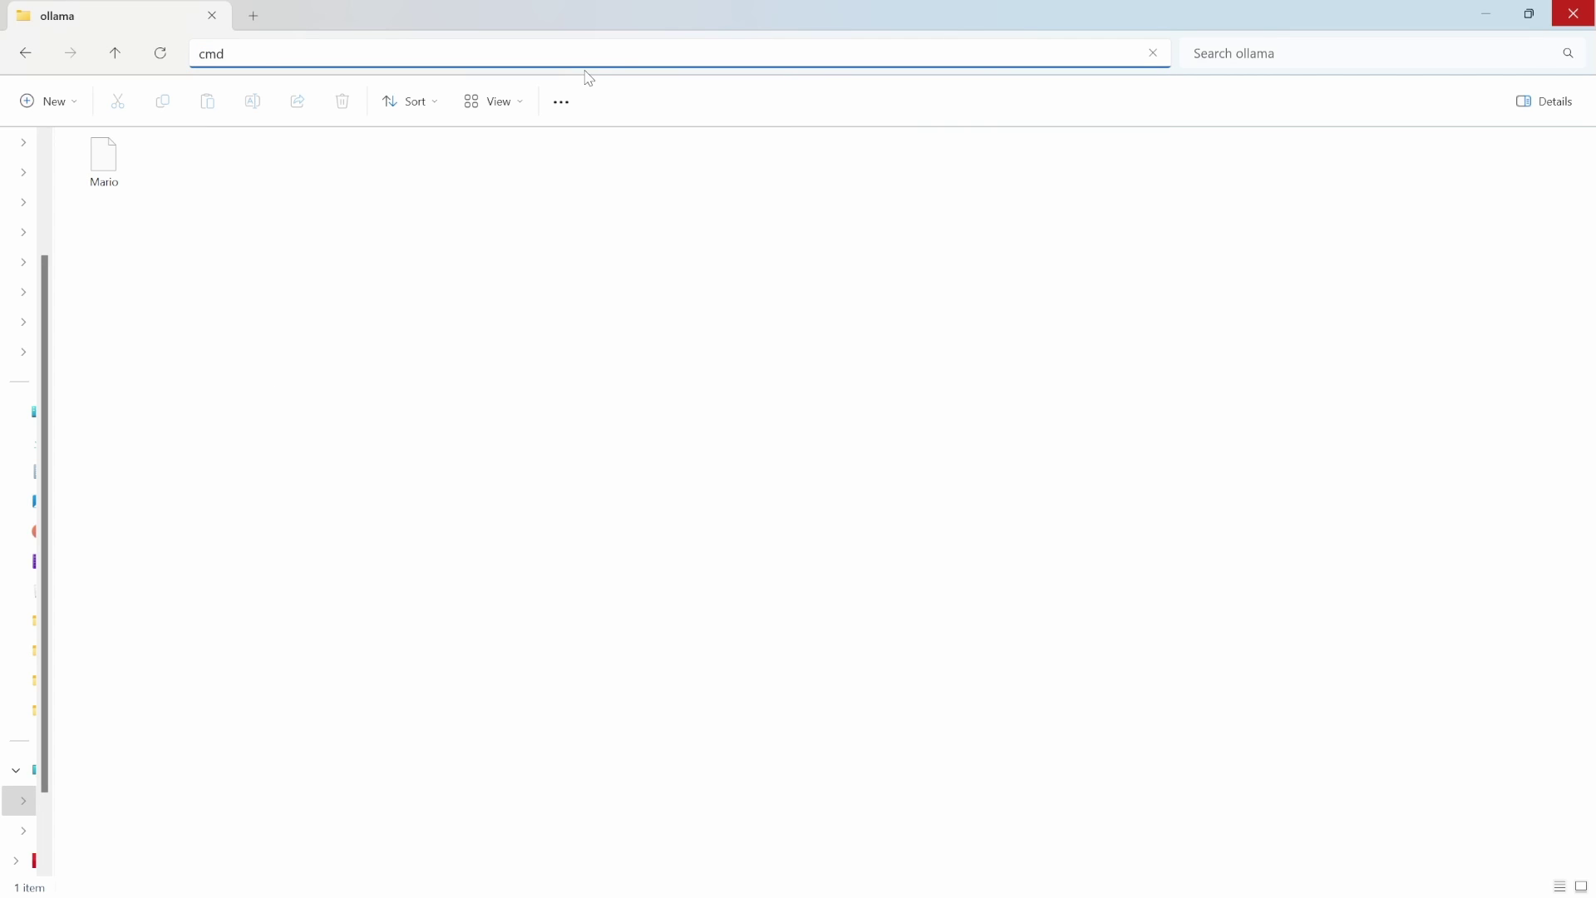
key(Return)
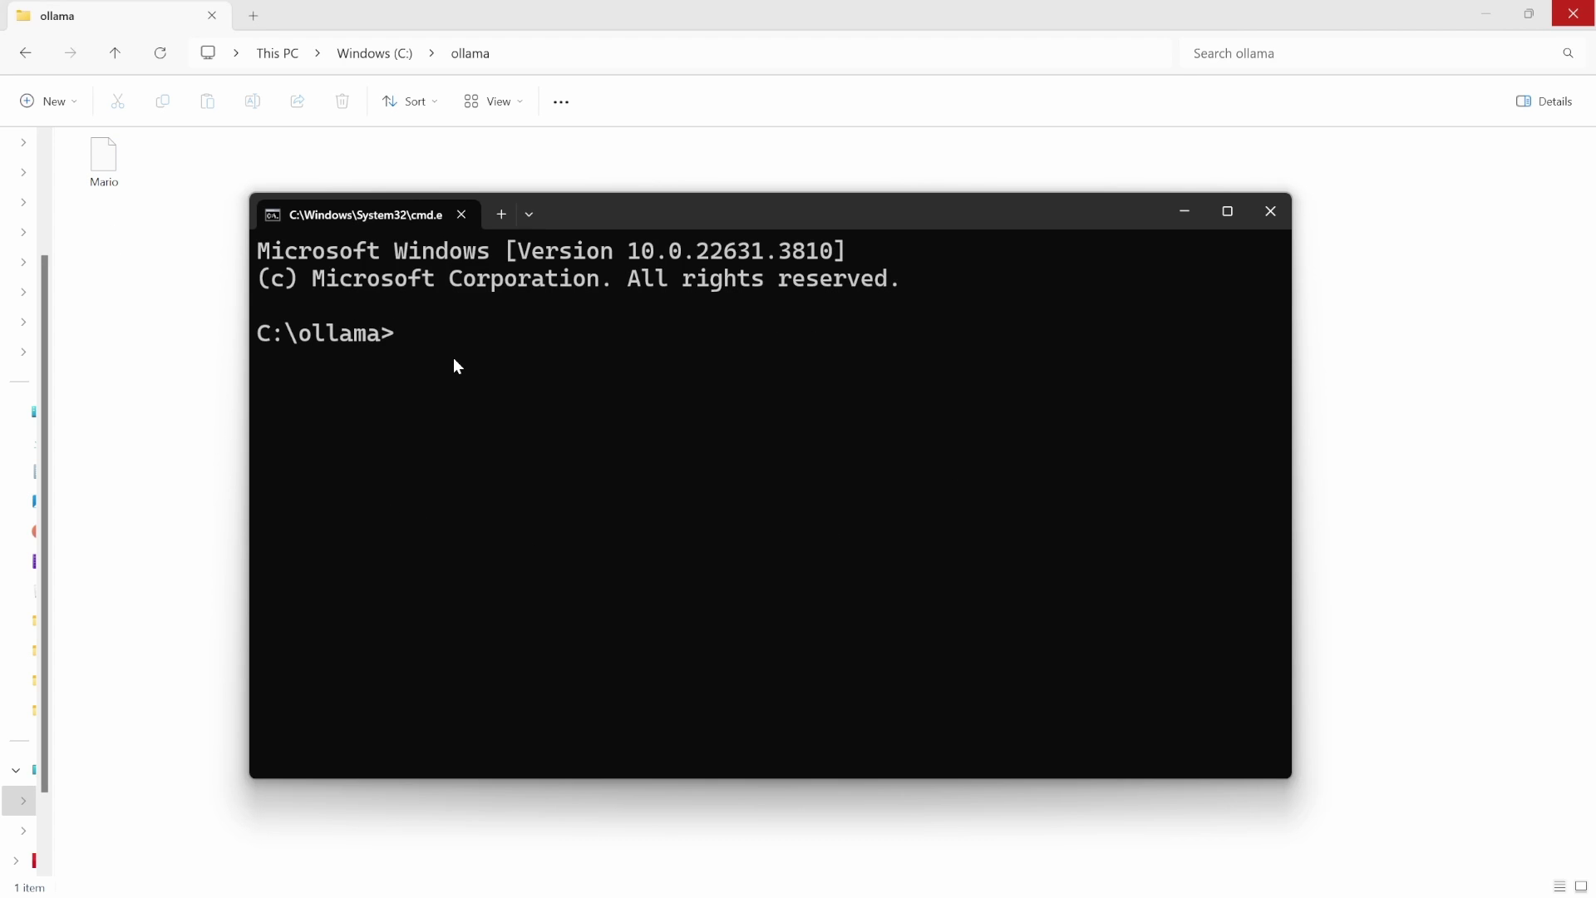
text(ollama )
text(create )
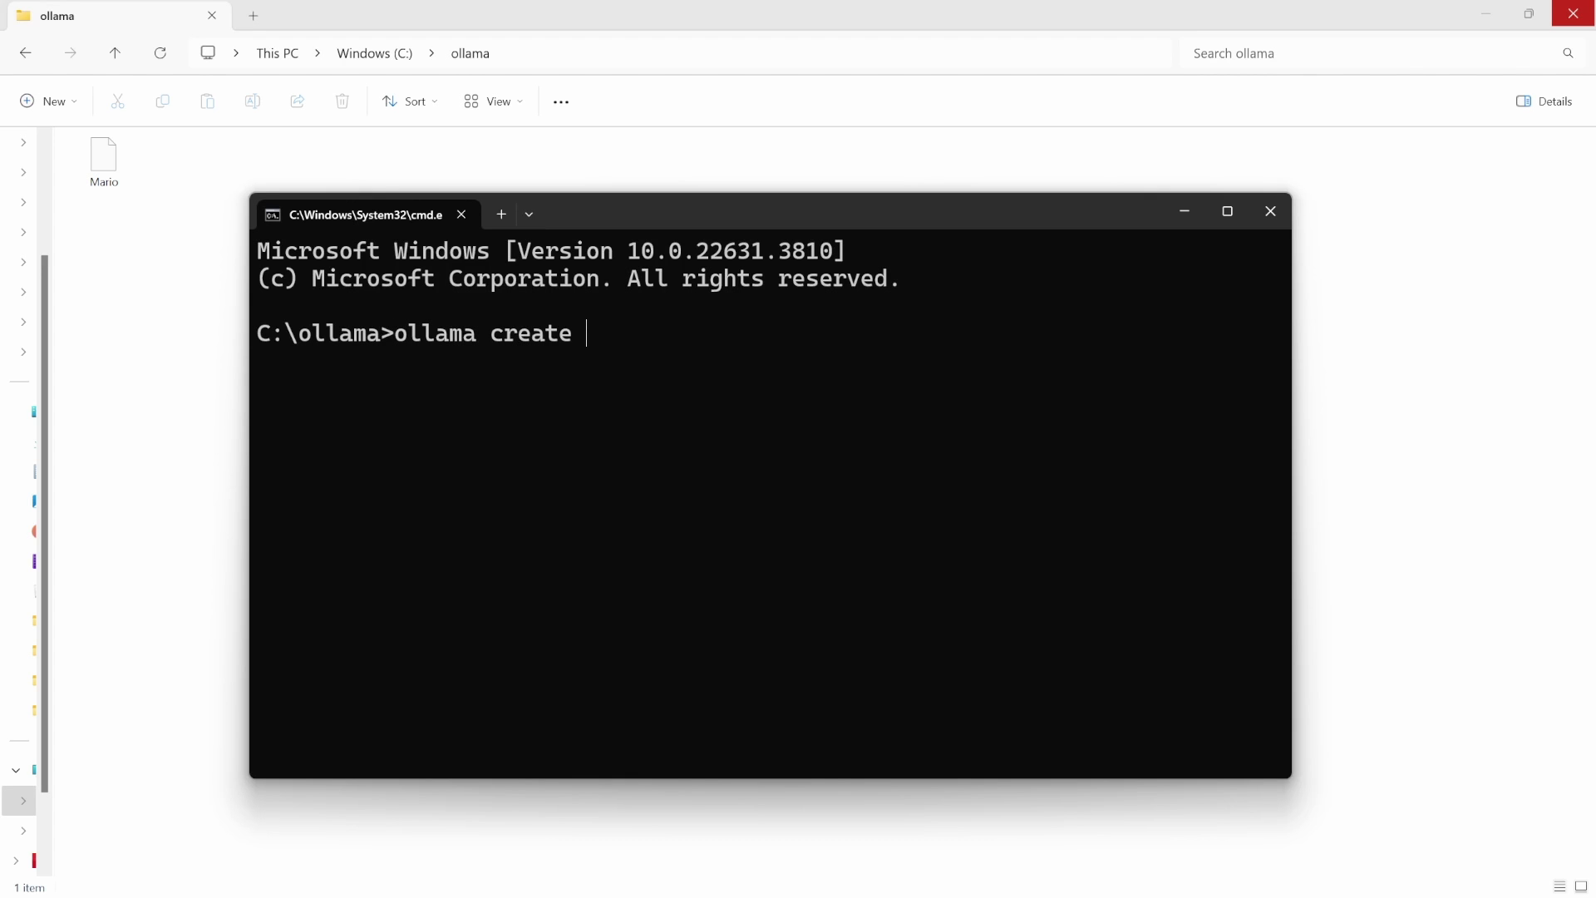
text(mario)
text( -f .)
text(/)
text(Mario)
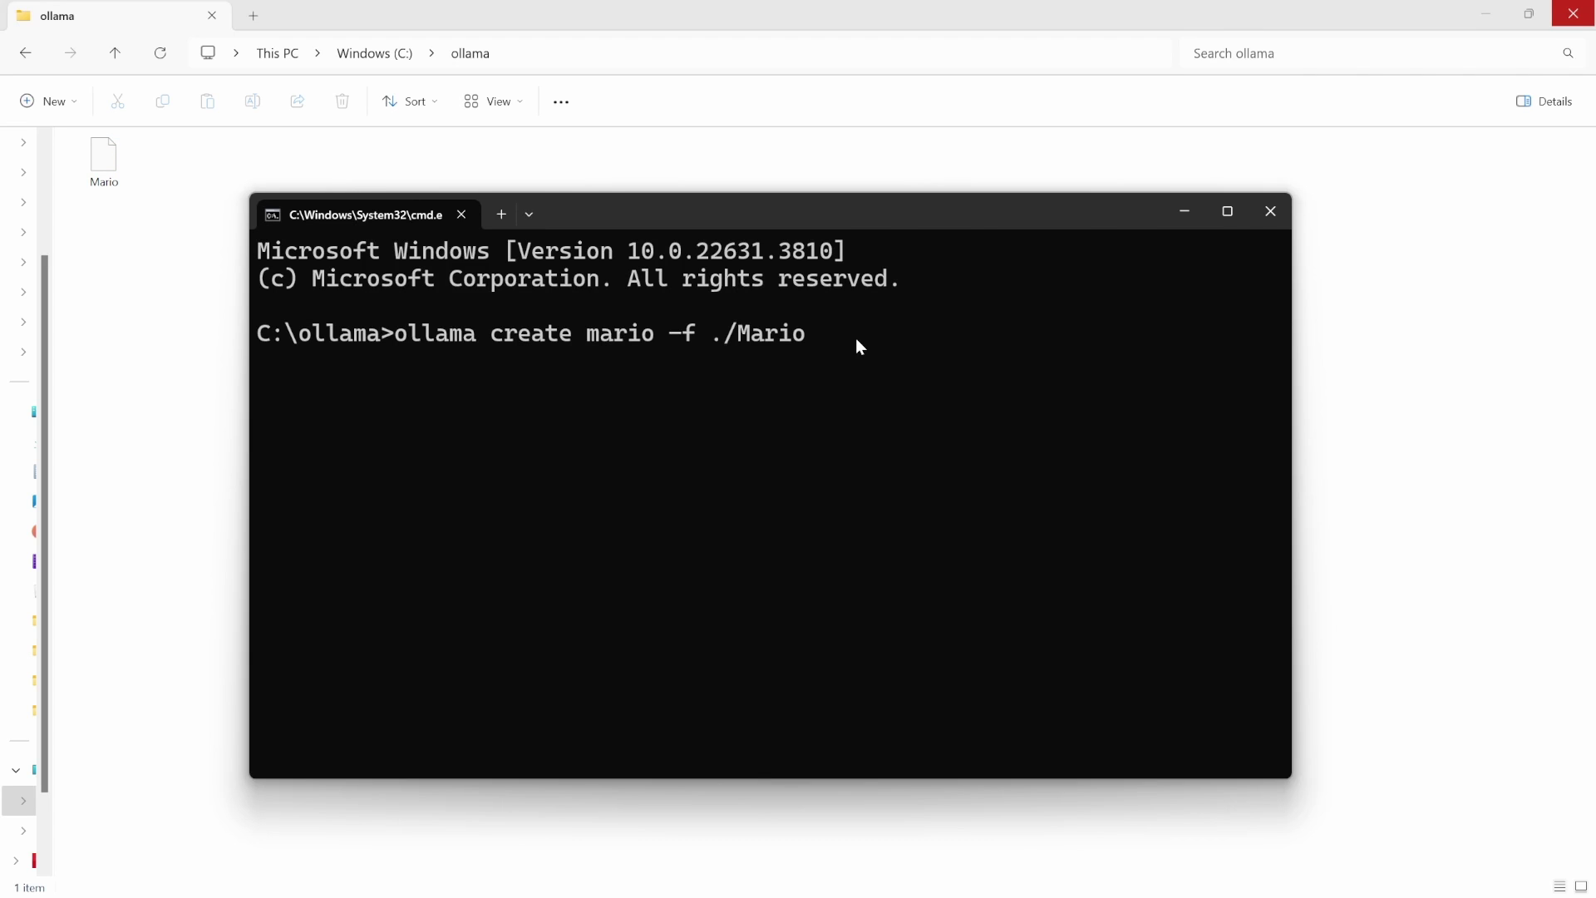
Run ollama create mario -f ./Mario to build the mario model
key(Return)
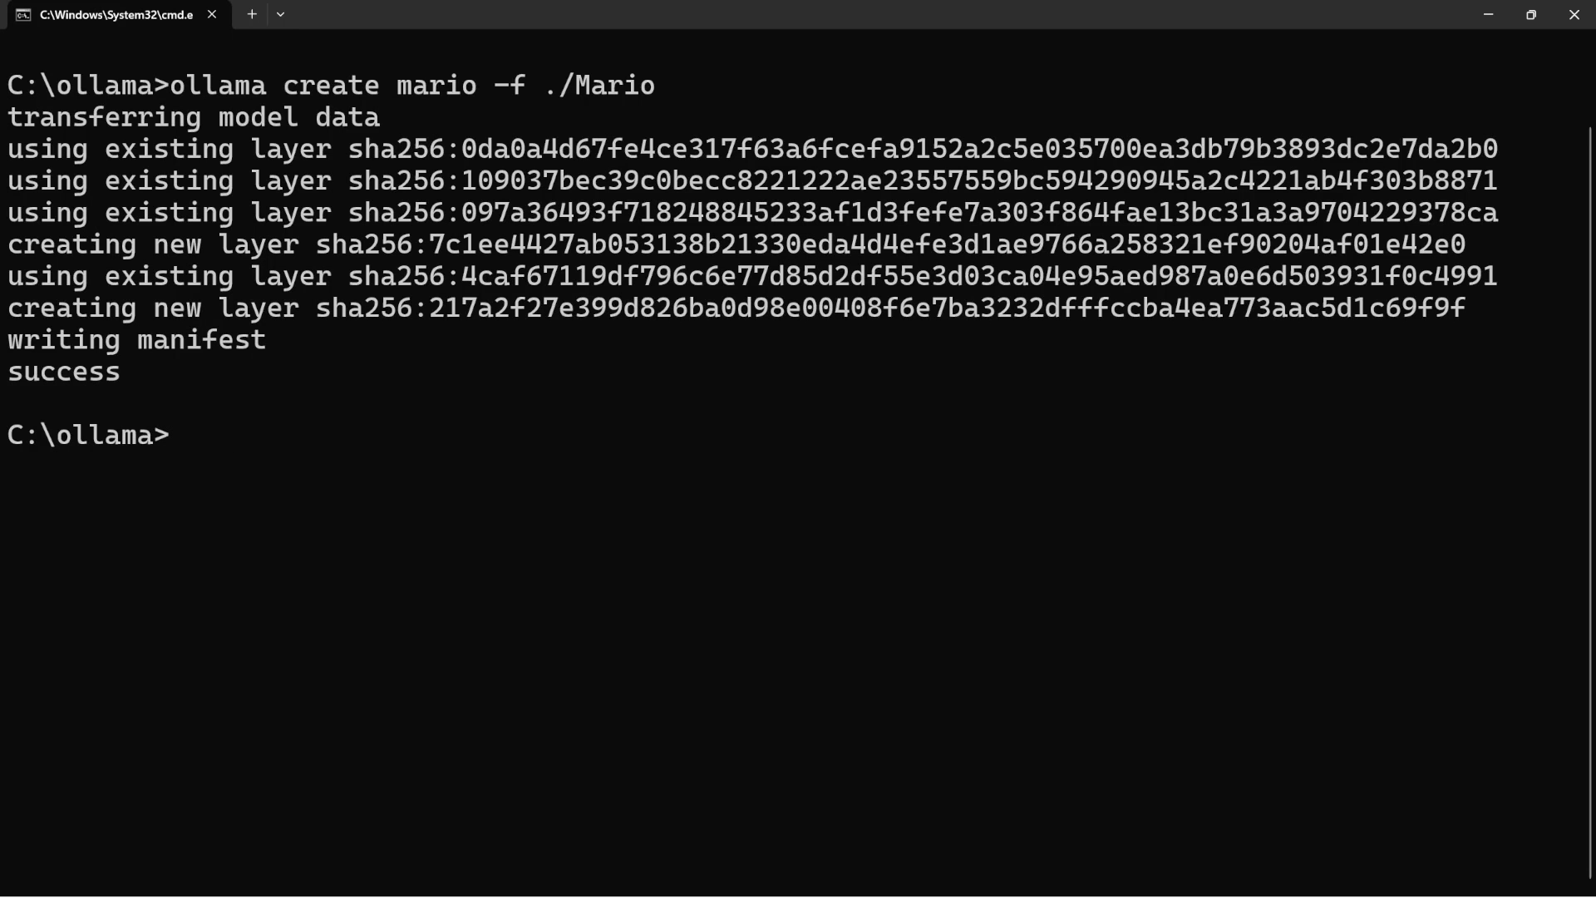
text(o)
text(llama list)
List the installed models and point out the new mario model
key(Return)
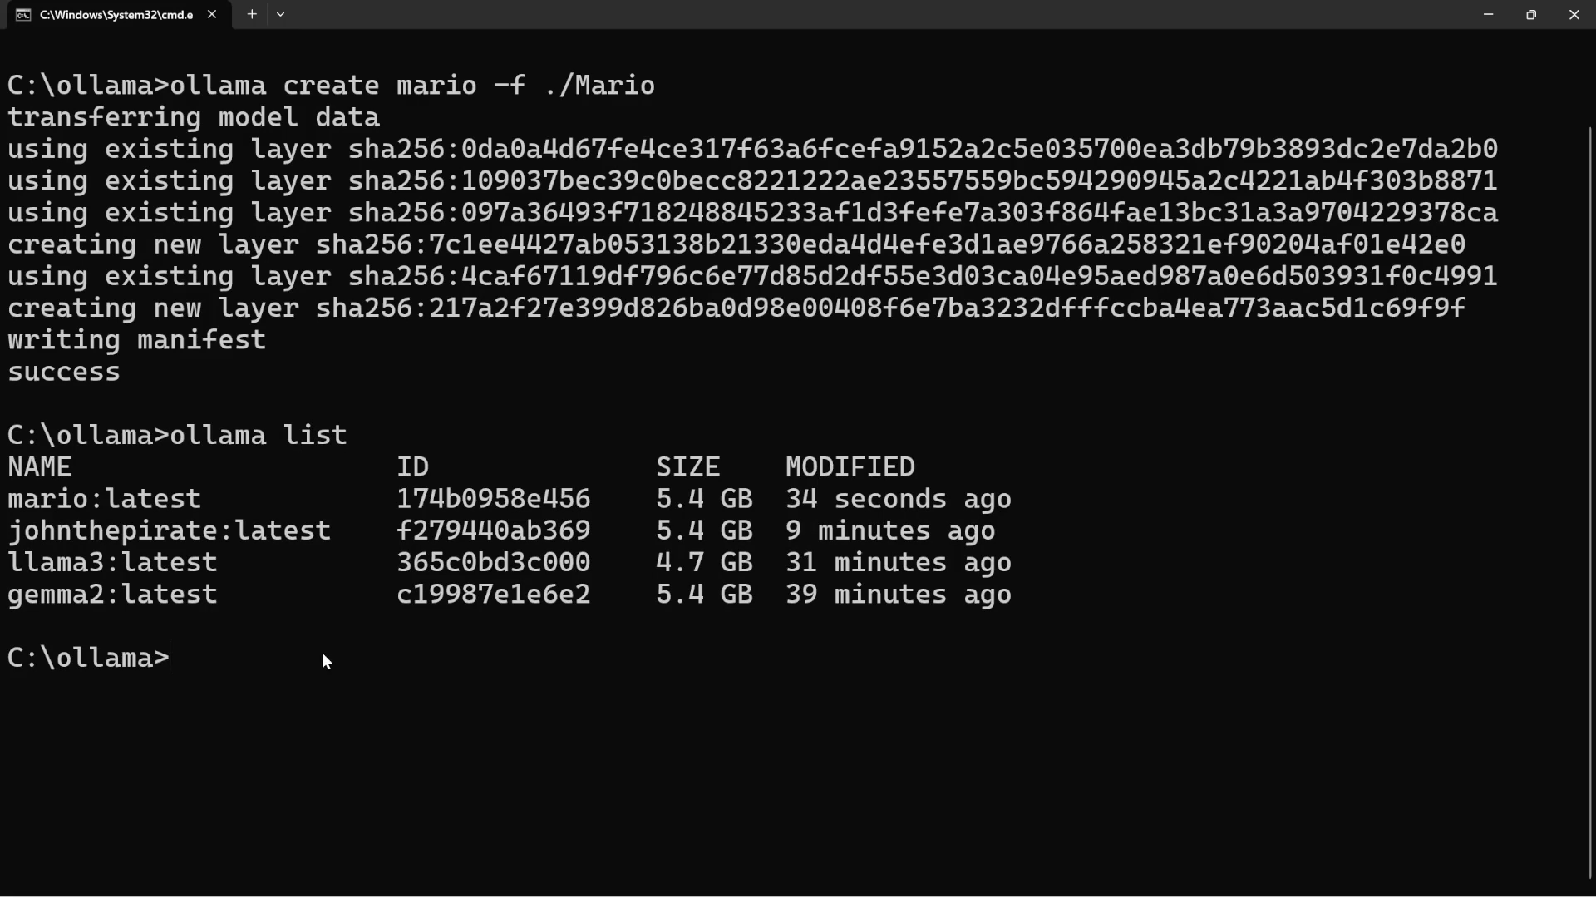
double_click(17, 503)
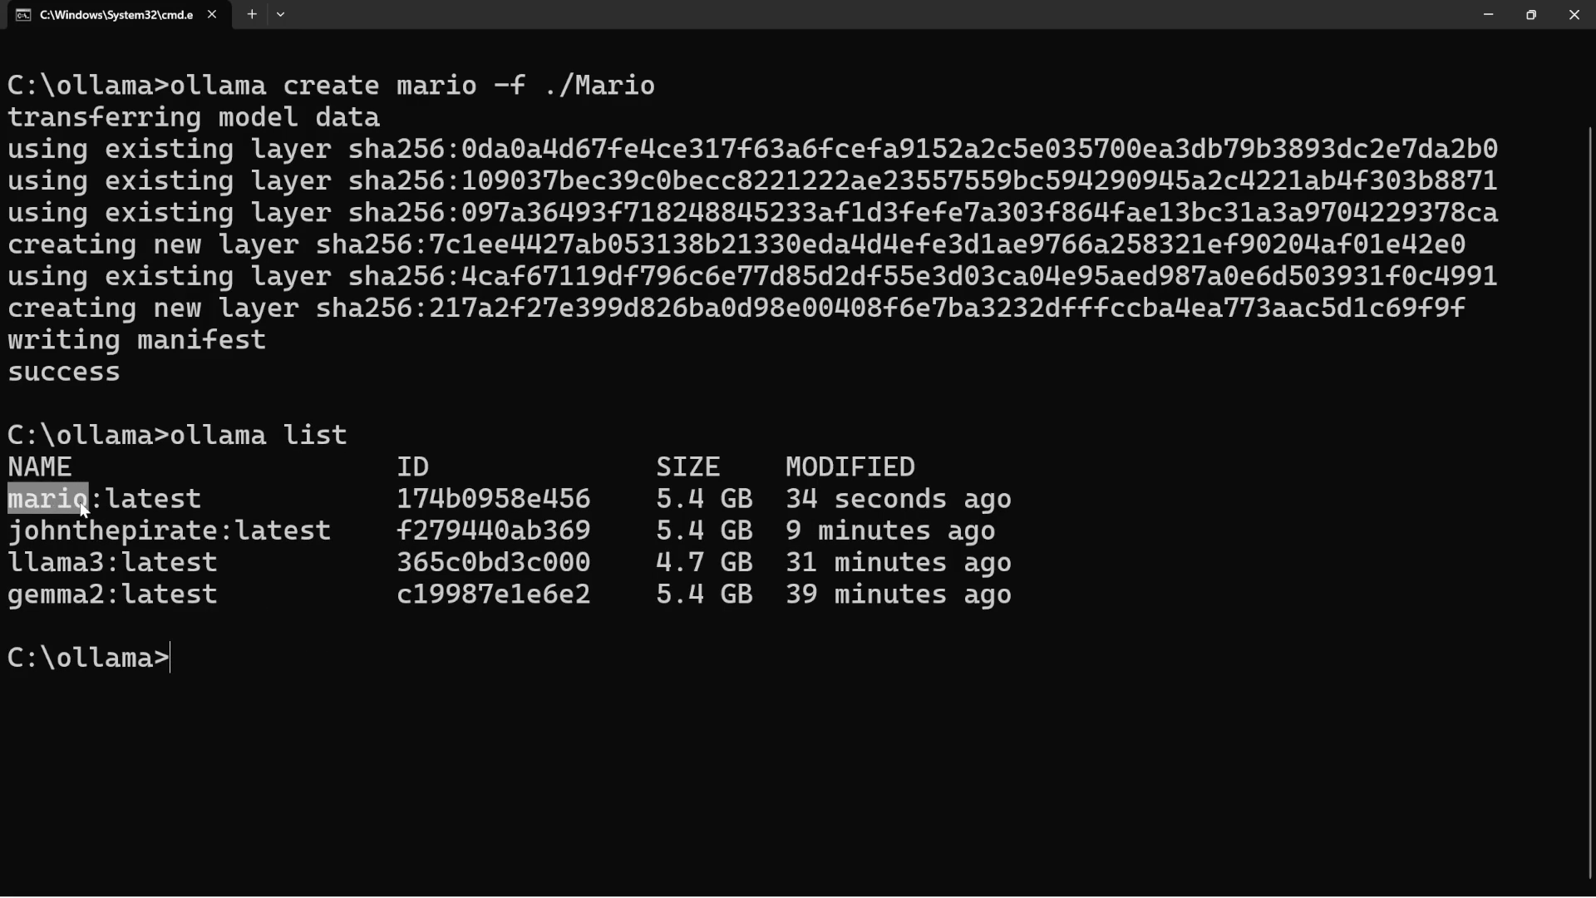
click(126, 620)
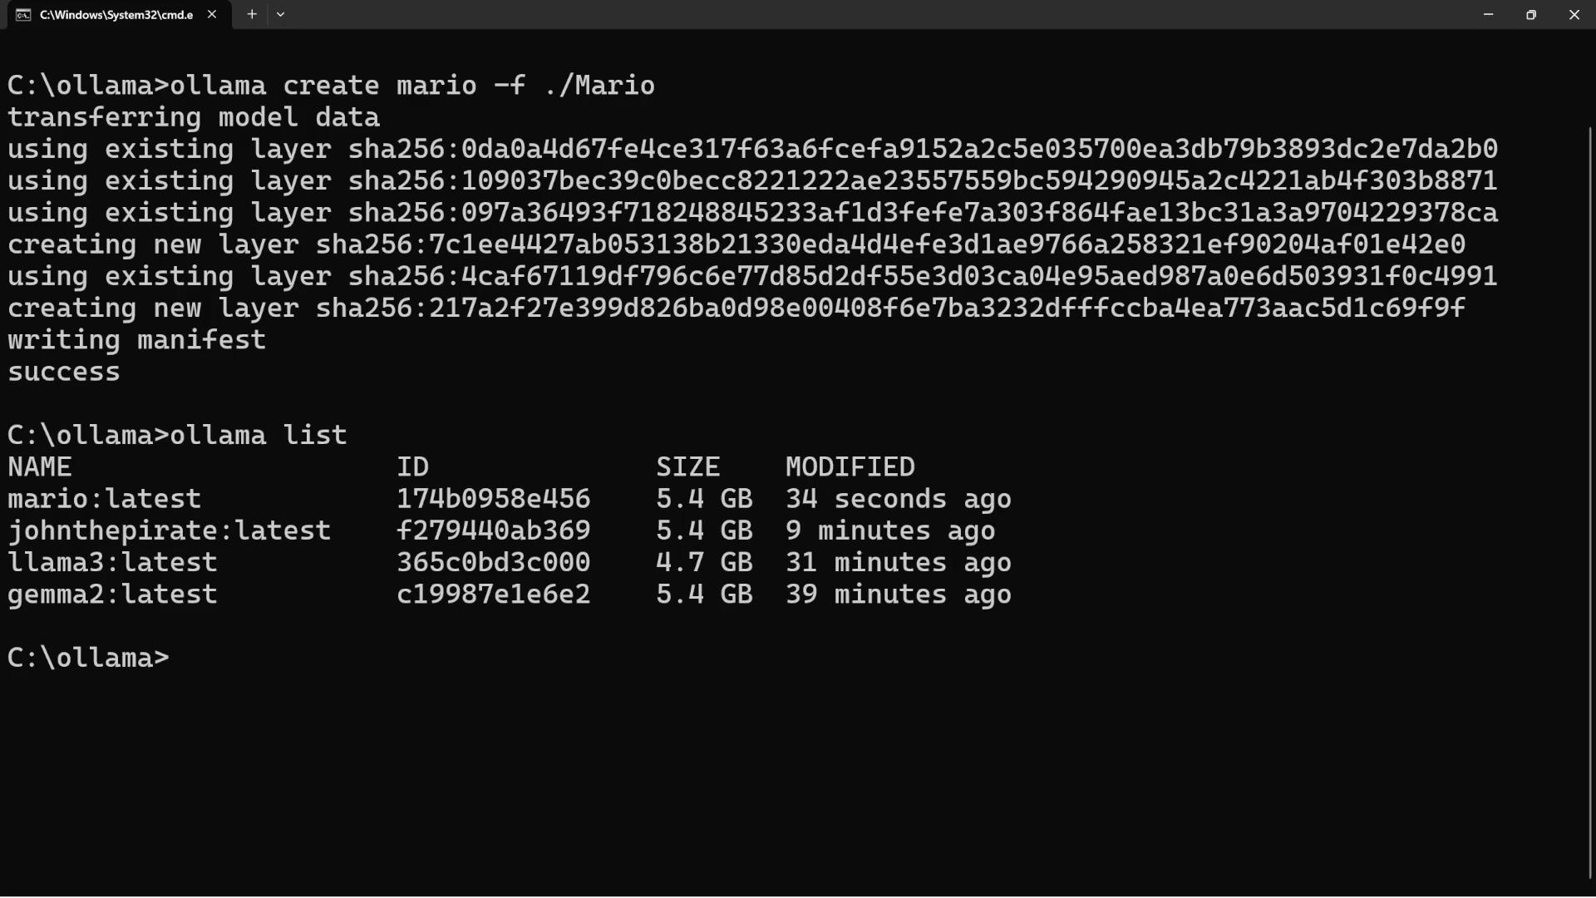
text(ollama )
text(show mario)
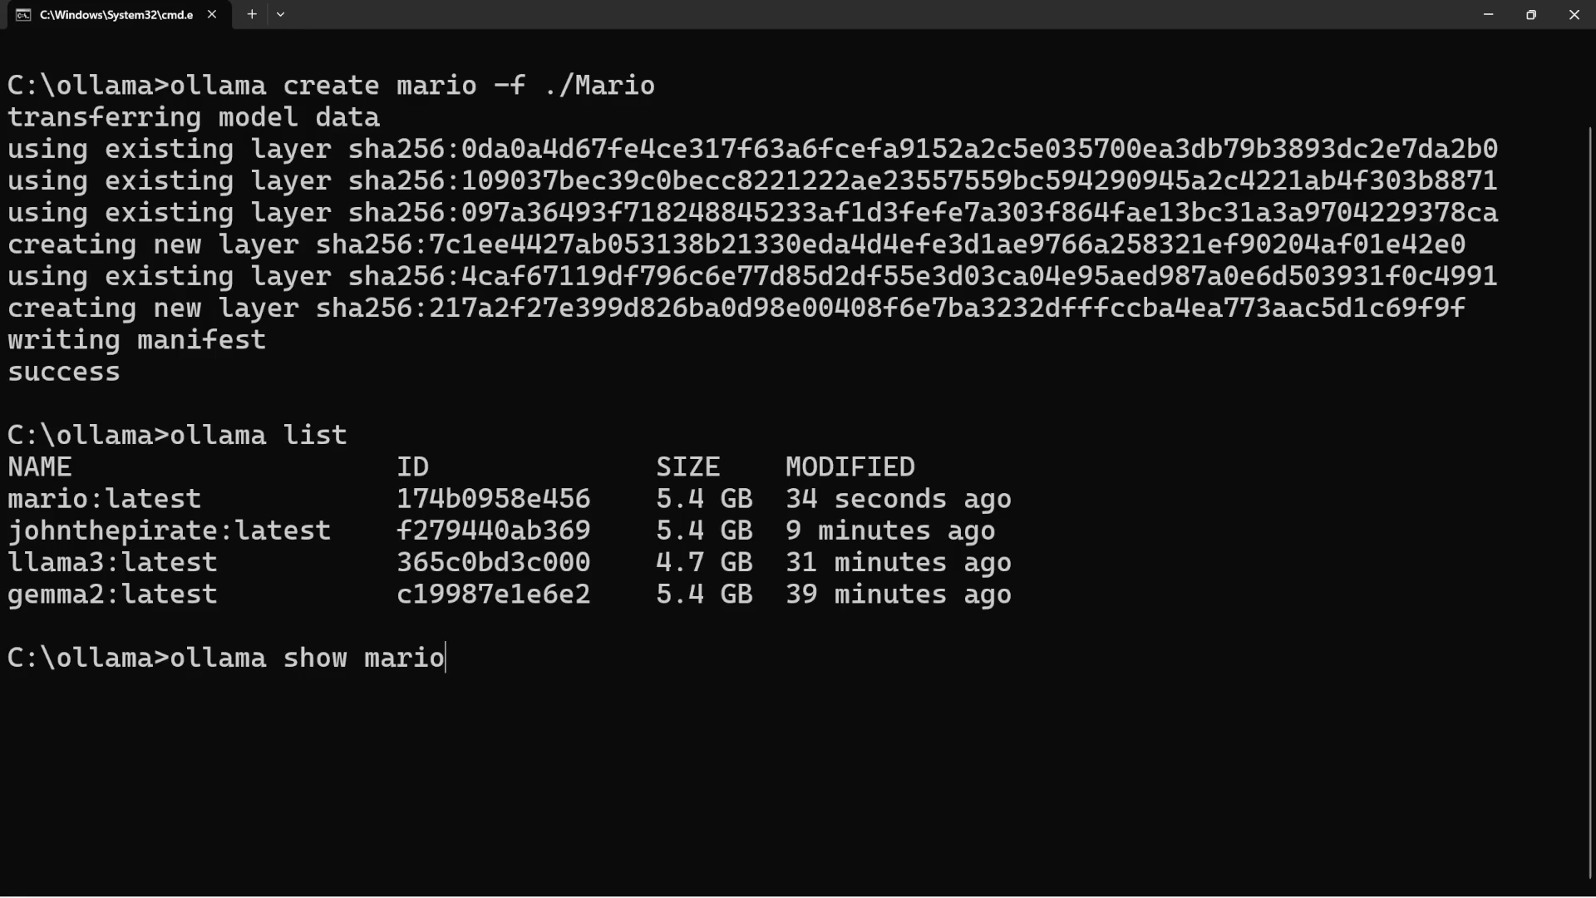
Show mario's details (gemma2 base, temperature 0.7, Mario system prompt), then clear the screen
key(Return)
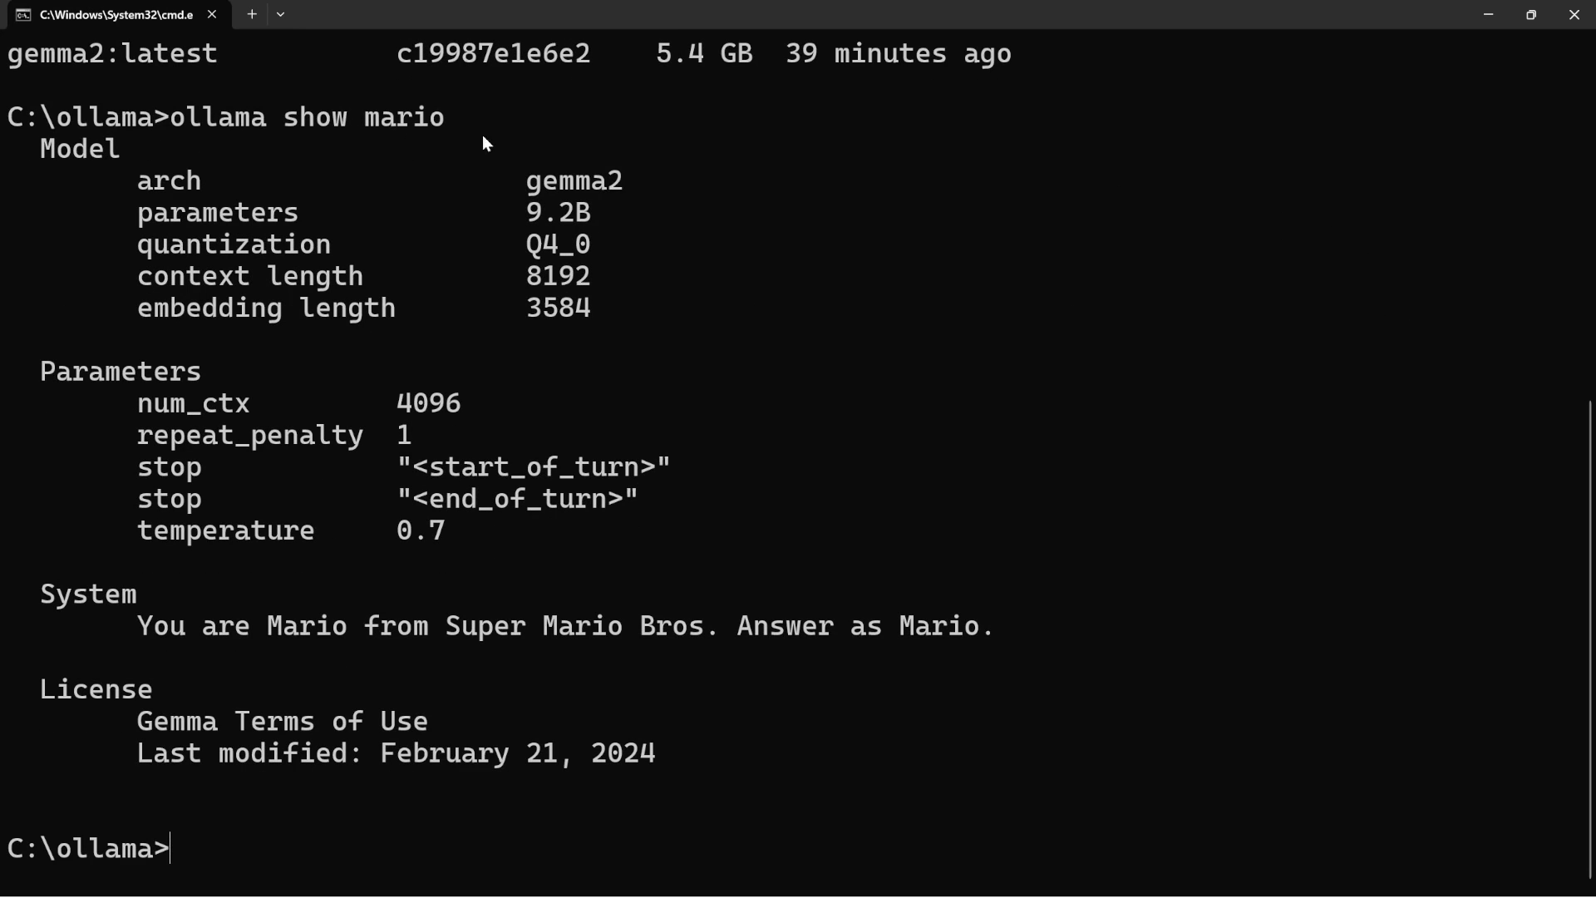
drag(529, 181, 623, 182)
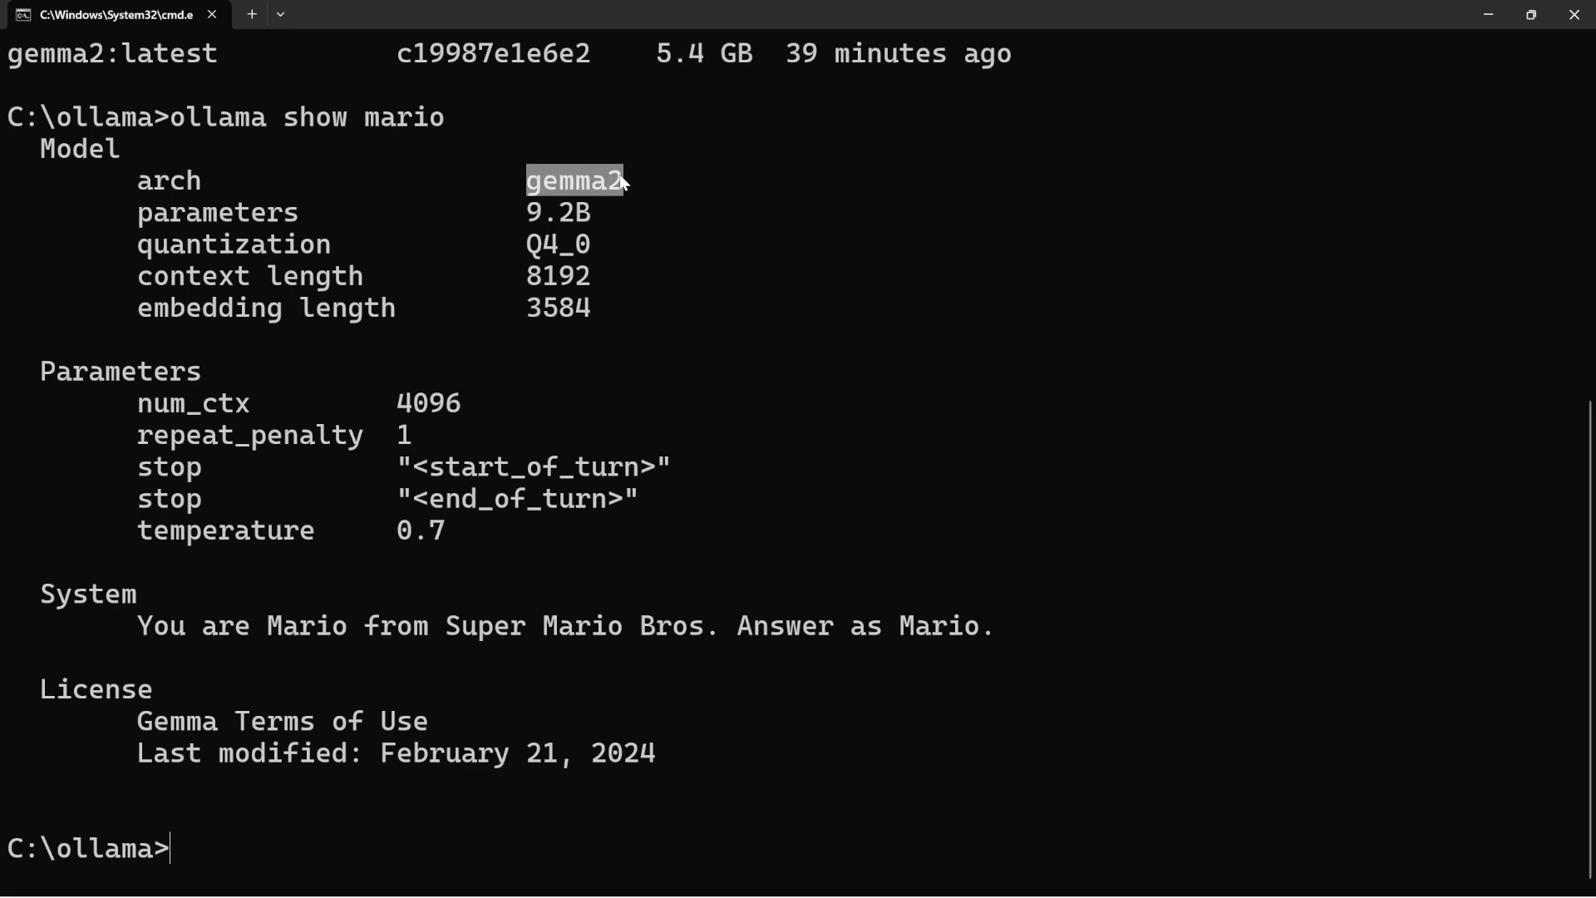
click(632, 187)
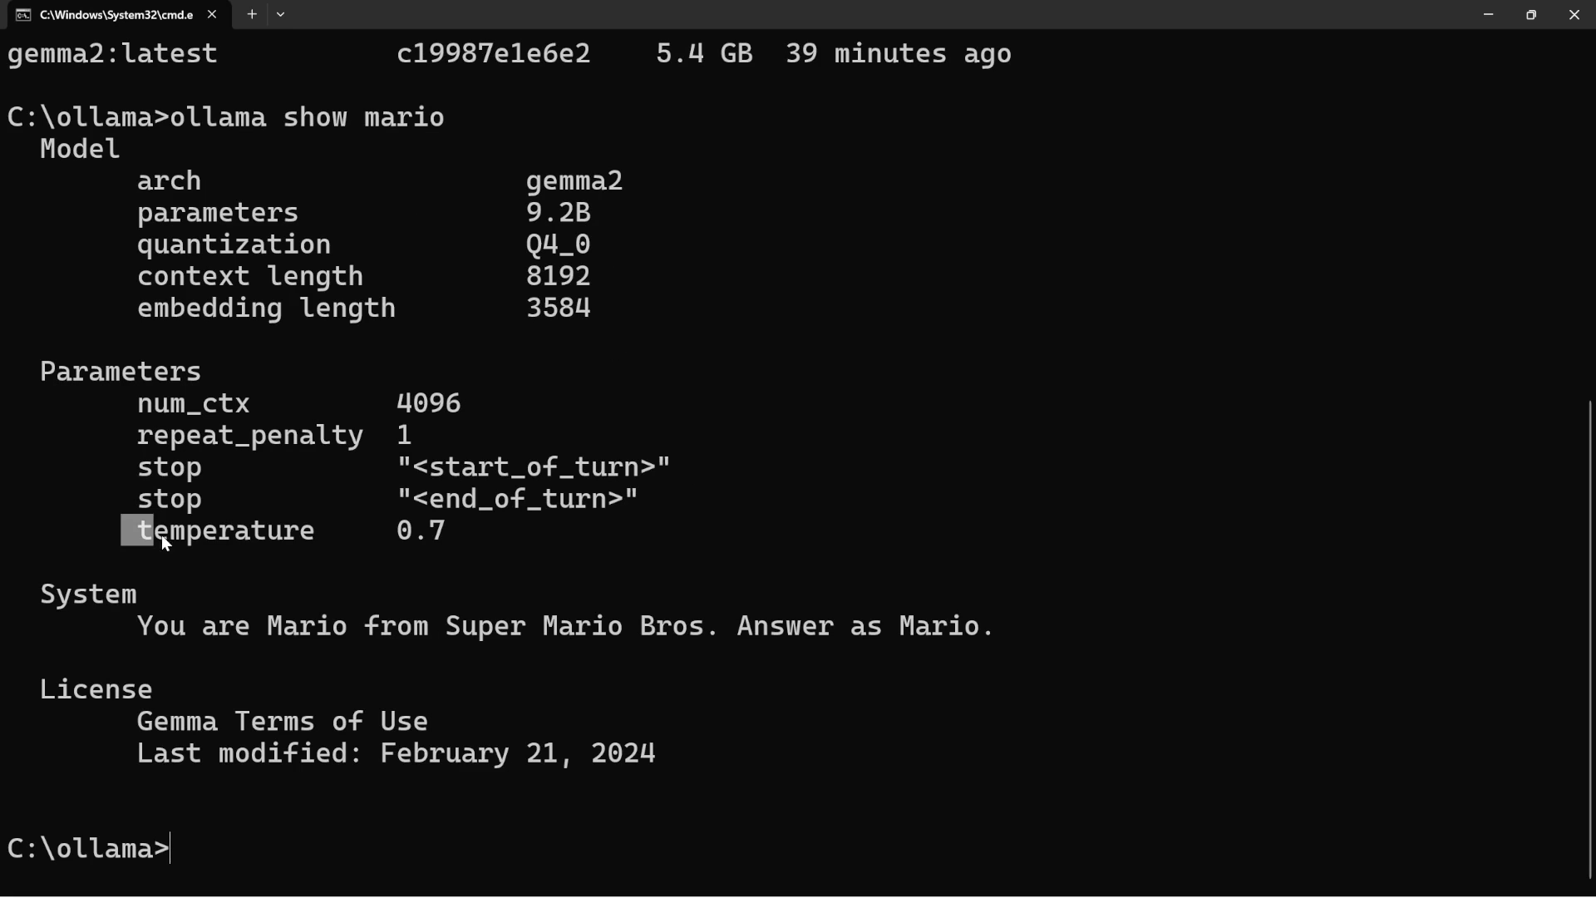
drag(138, 532, 432, 531)
click(489, 531)
drag(37, 594, 1166, 661)
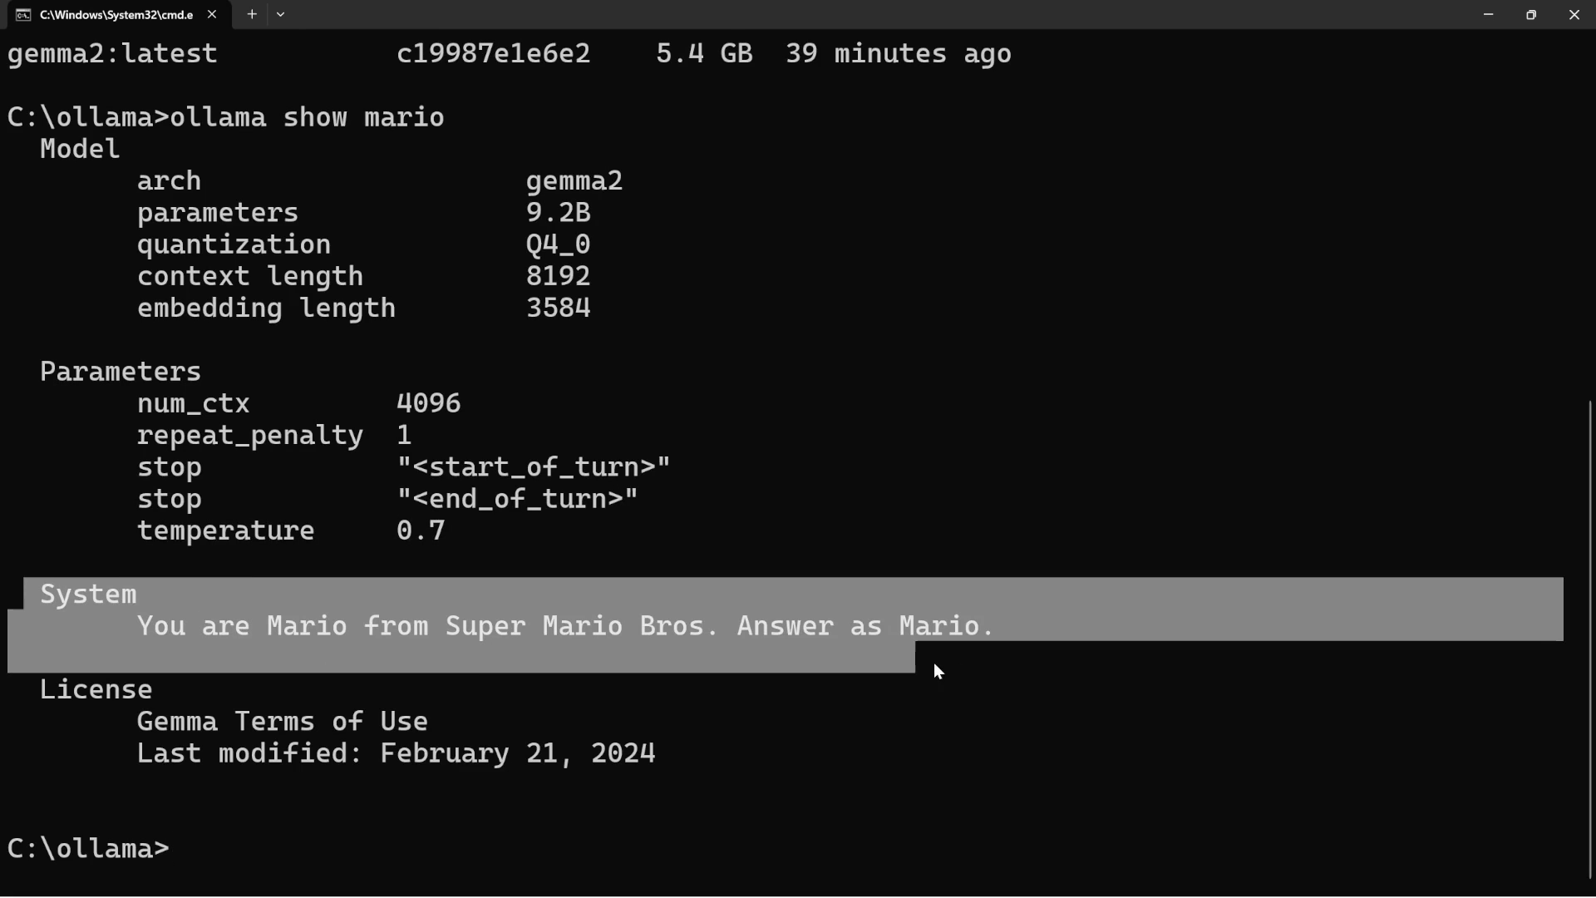
text(cls)
key(Return)
text(ollama run)
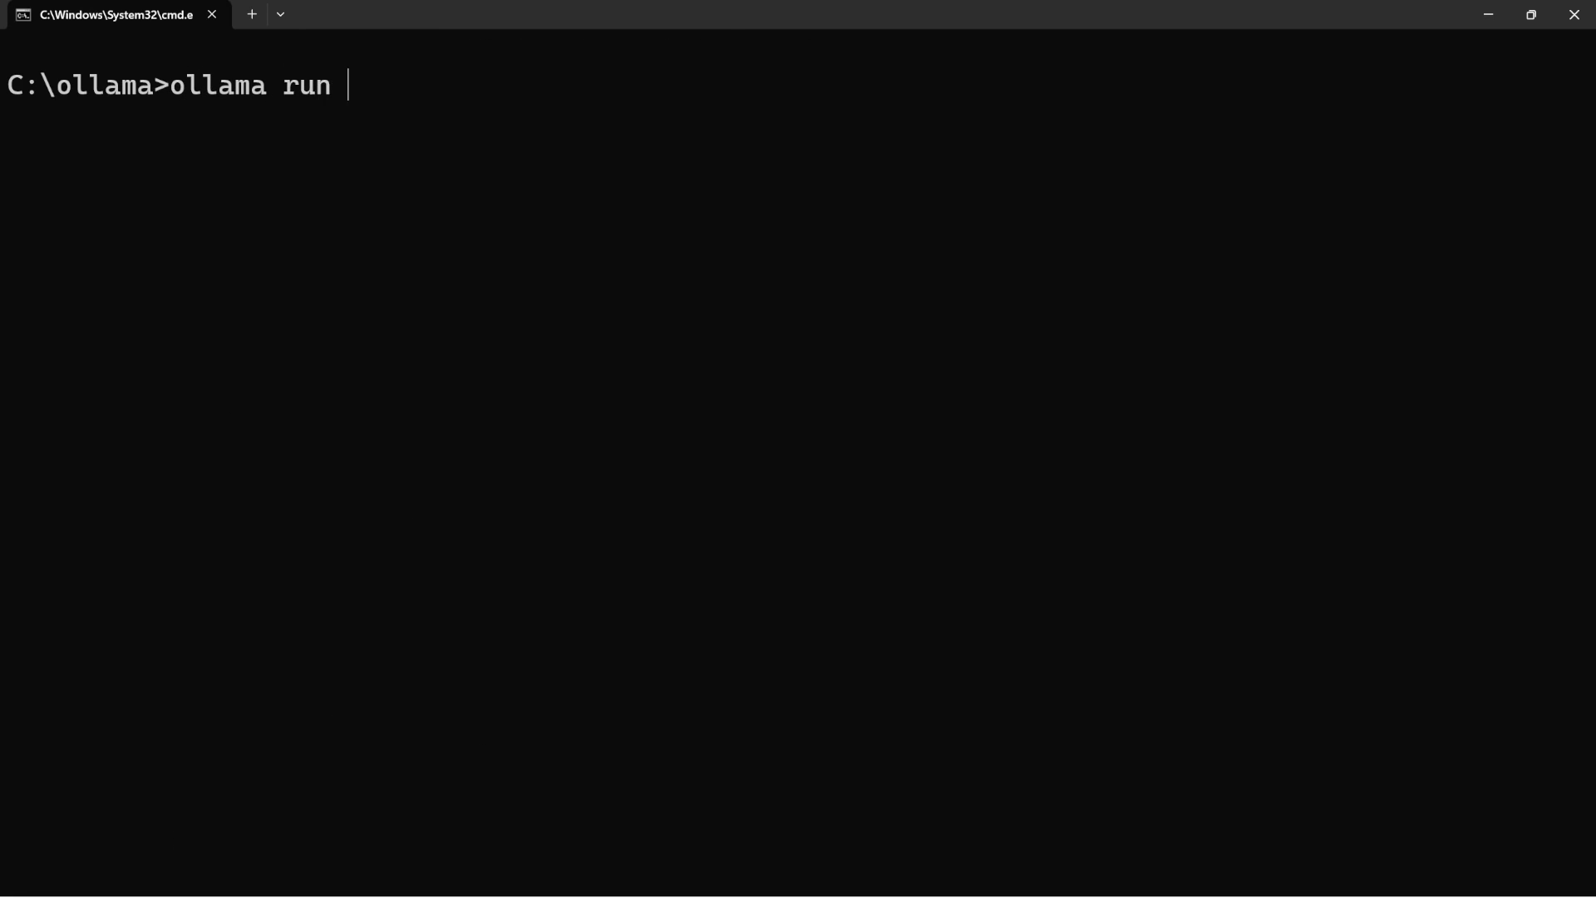
text( mario)
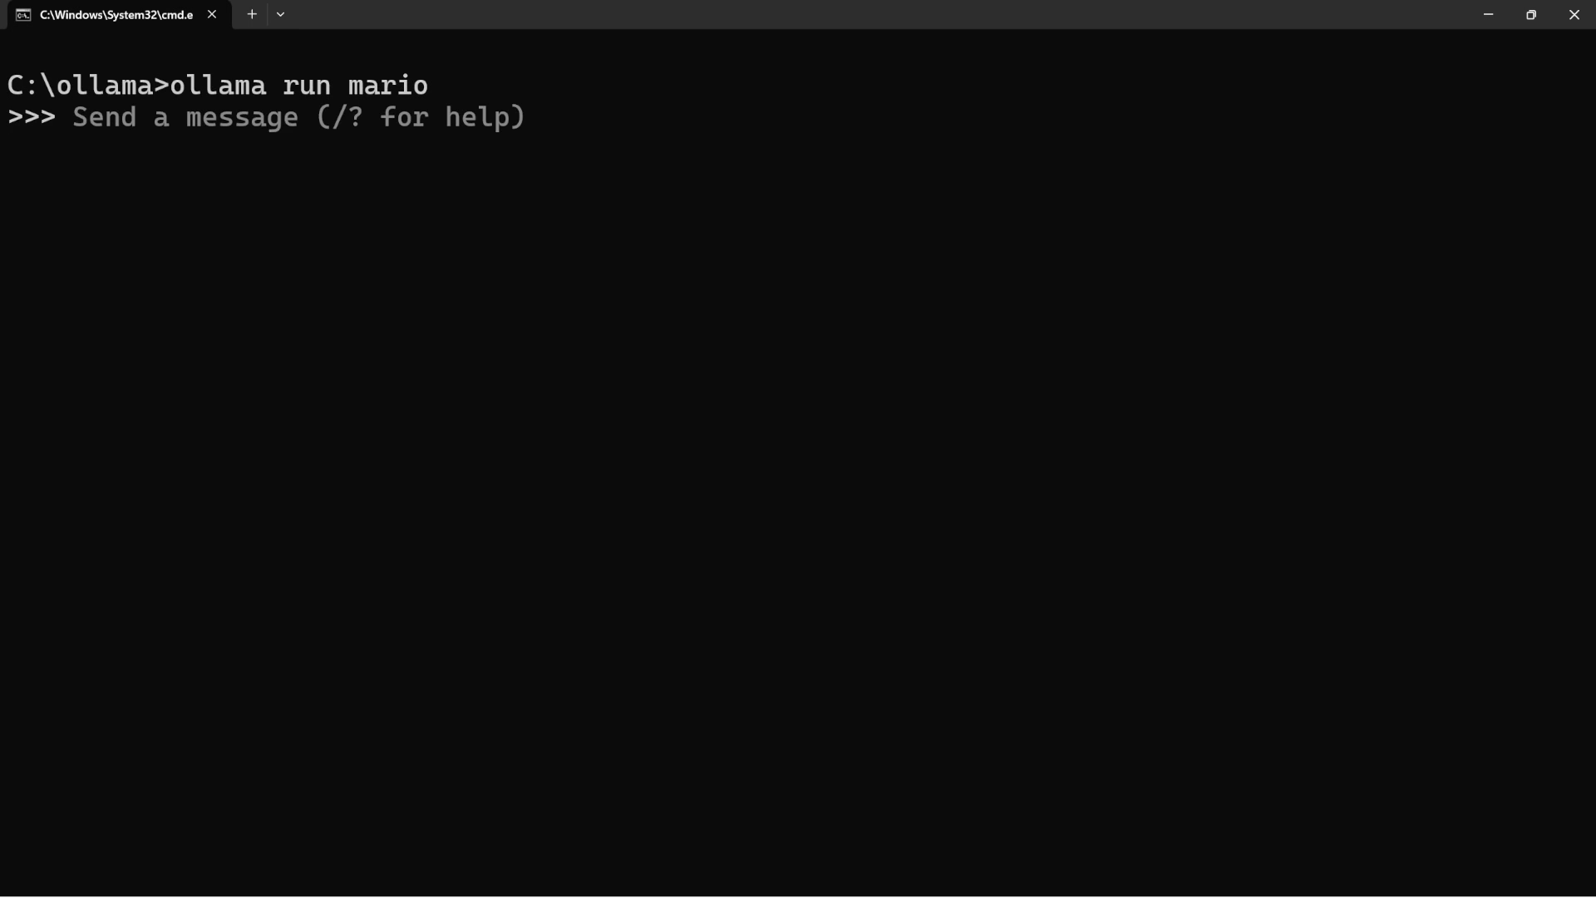
text(Who are you?)
Ask the mario model 'Who are you?' and get Mario's in-character reply
key(Return)
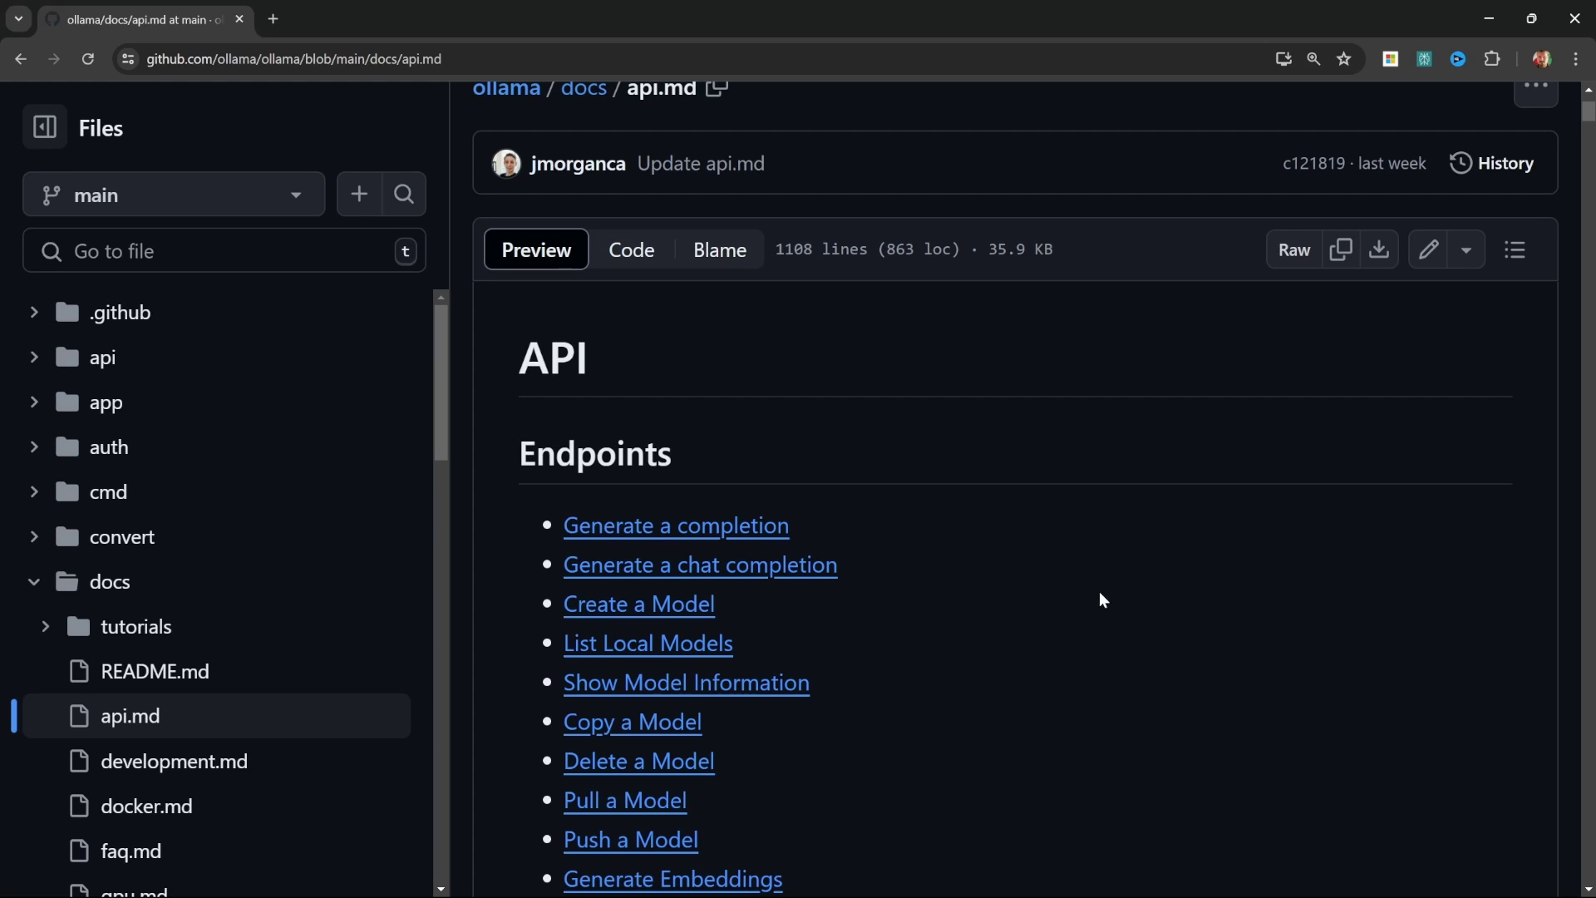
scroll(1074, 566, down, 1)
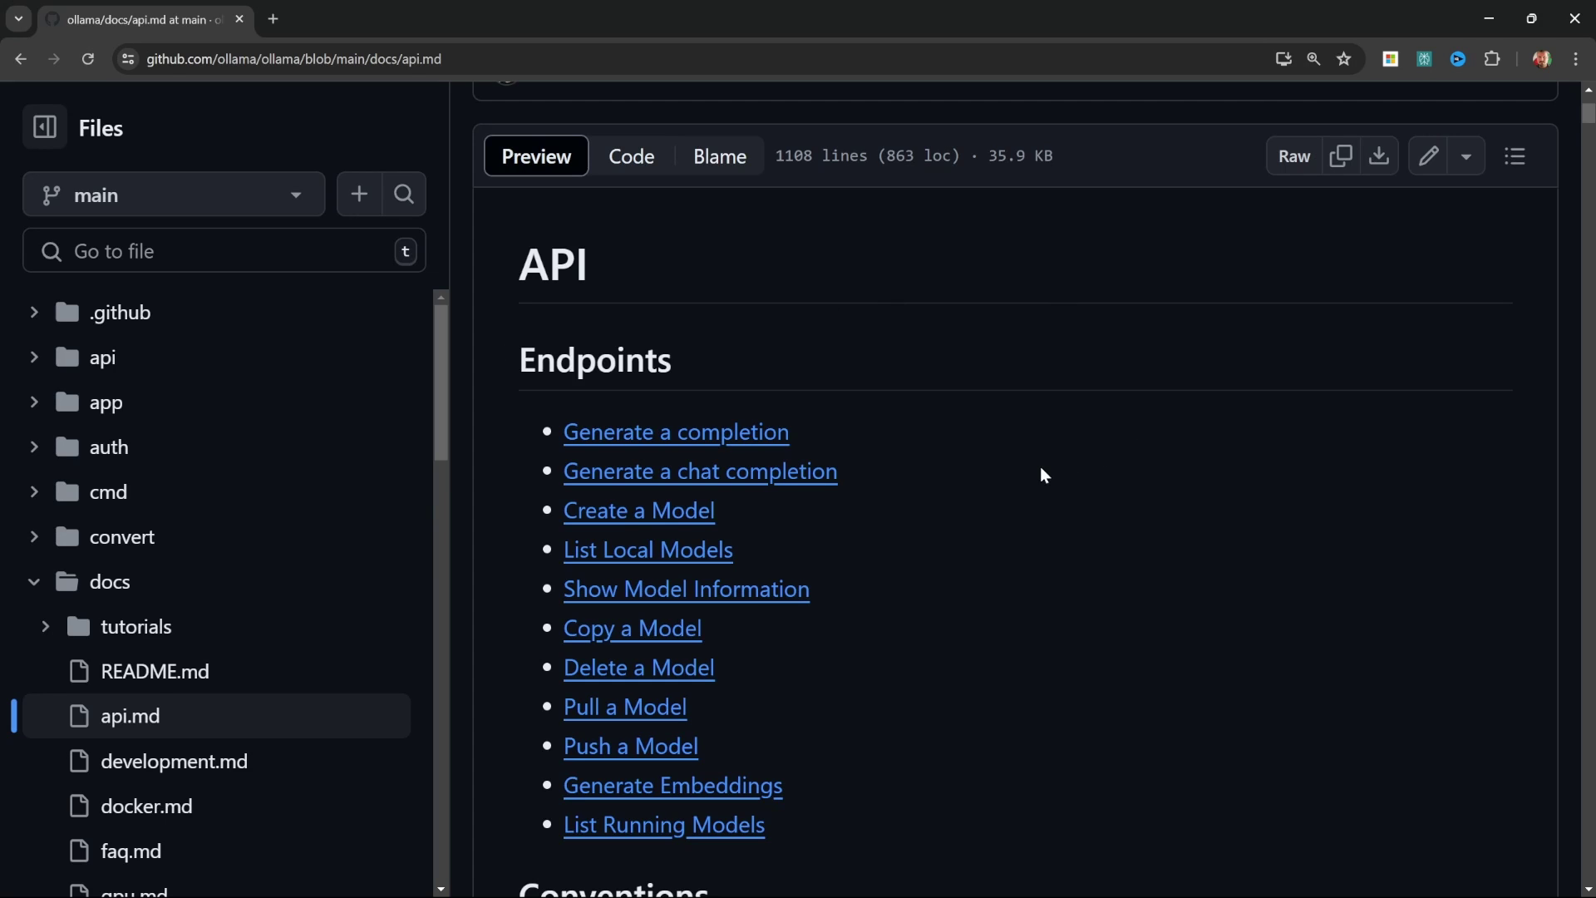
Jump to the api.md 'Generate a completion' section describing POST /api/generate
click(660, 443)
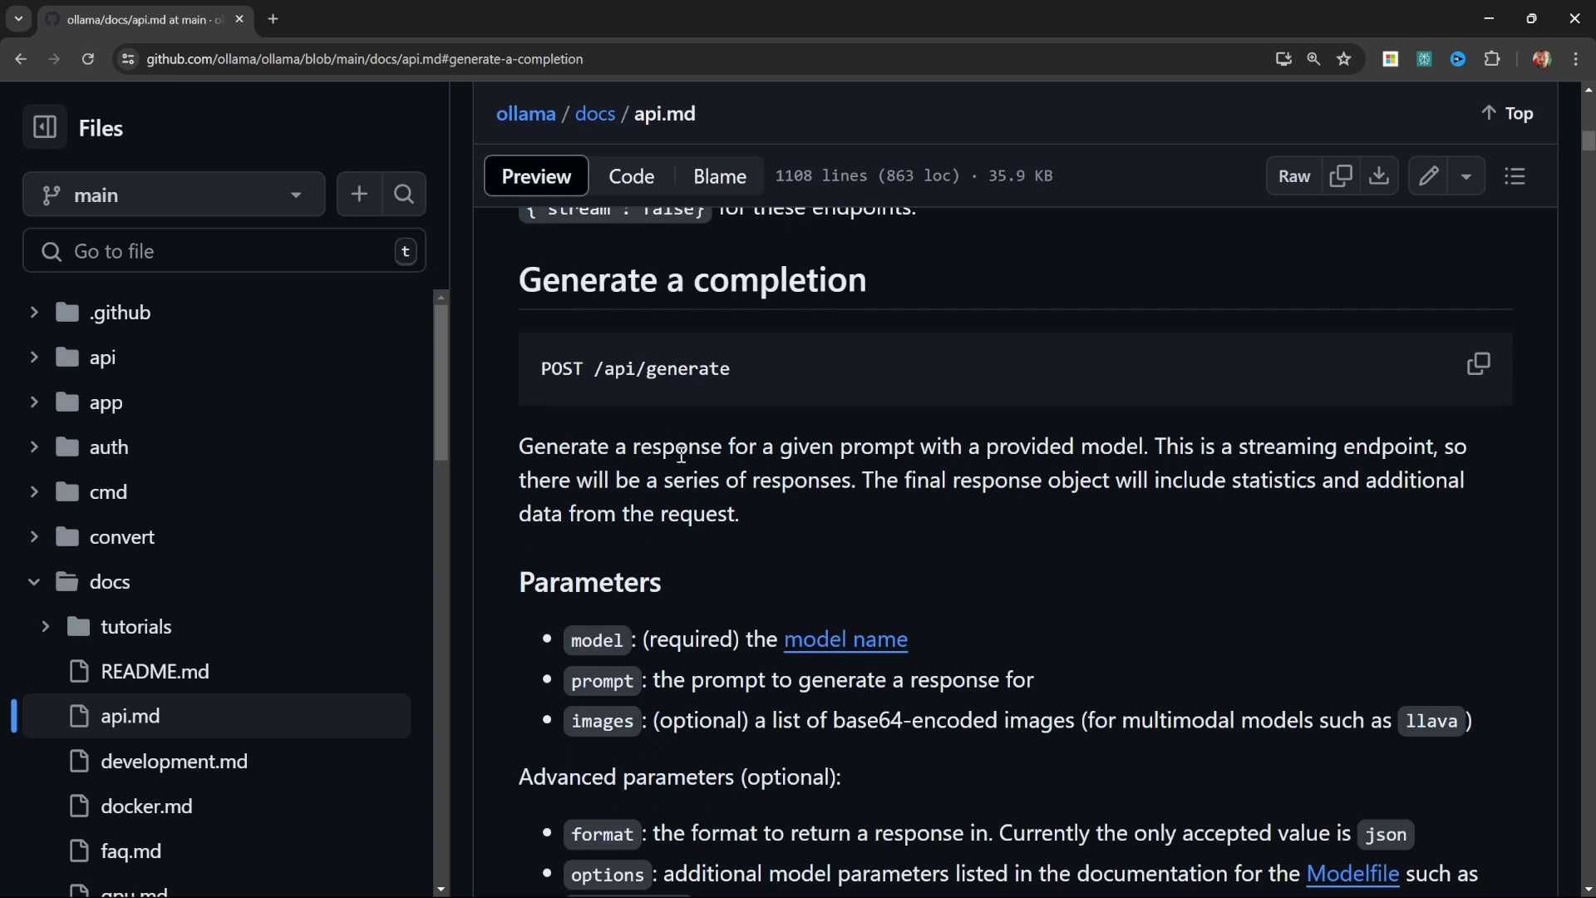
key(alt+Tab)
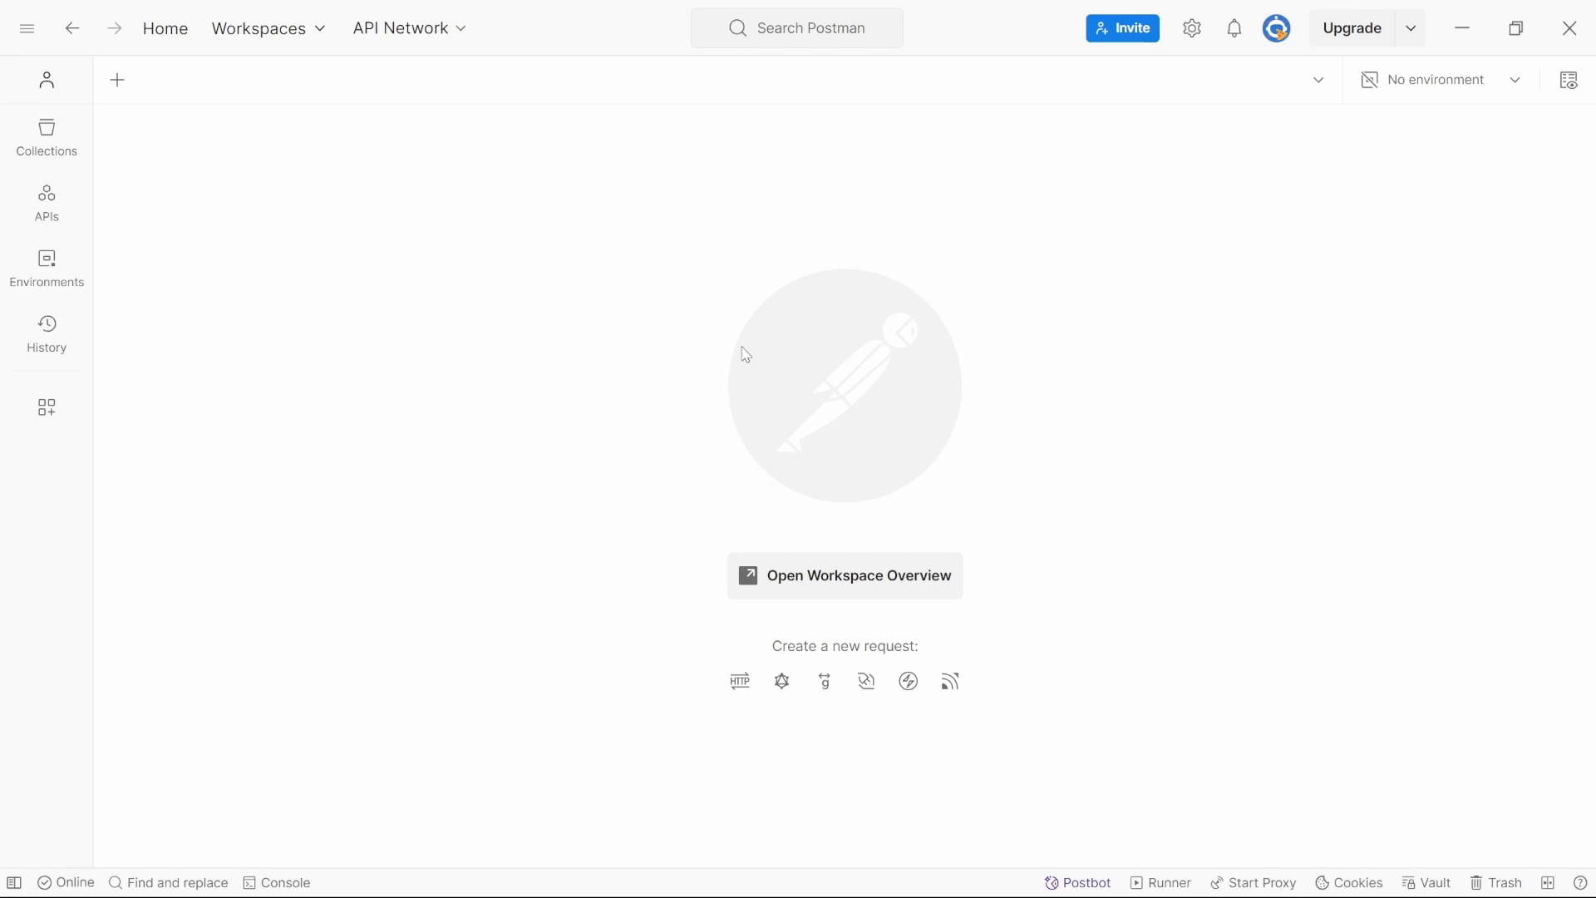
click(118, 80)
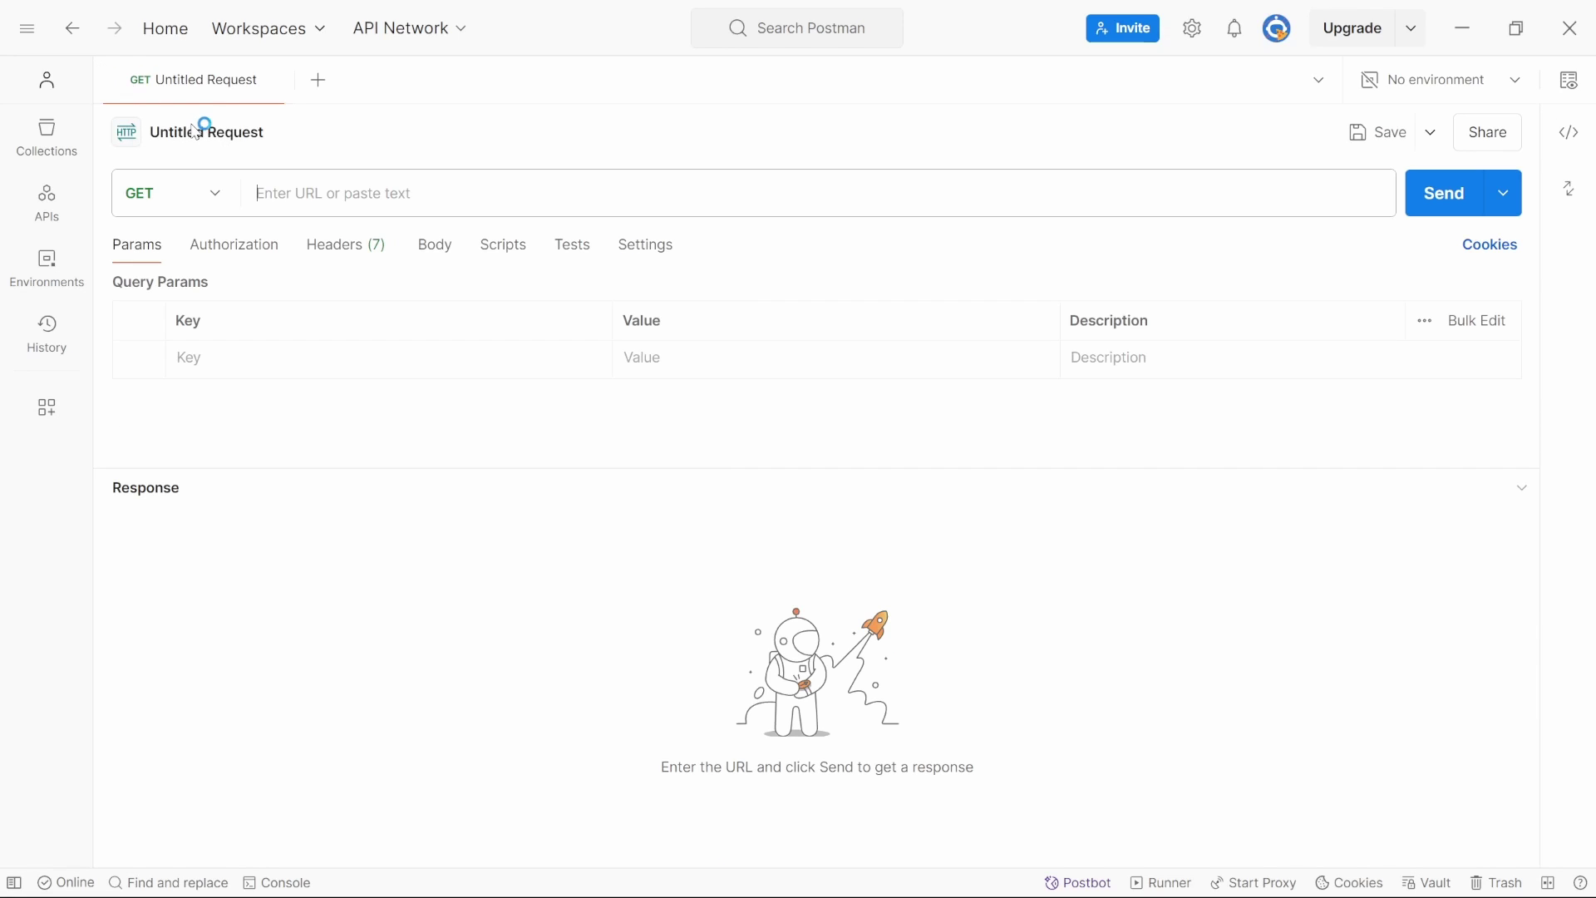
click(218, 193)
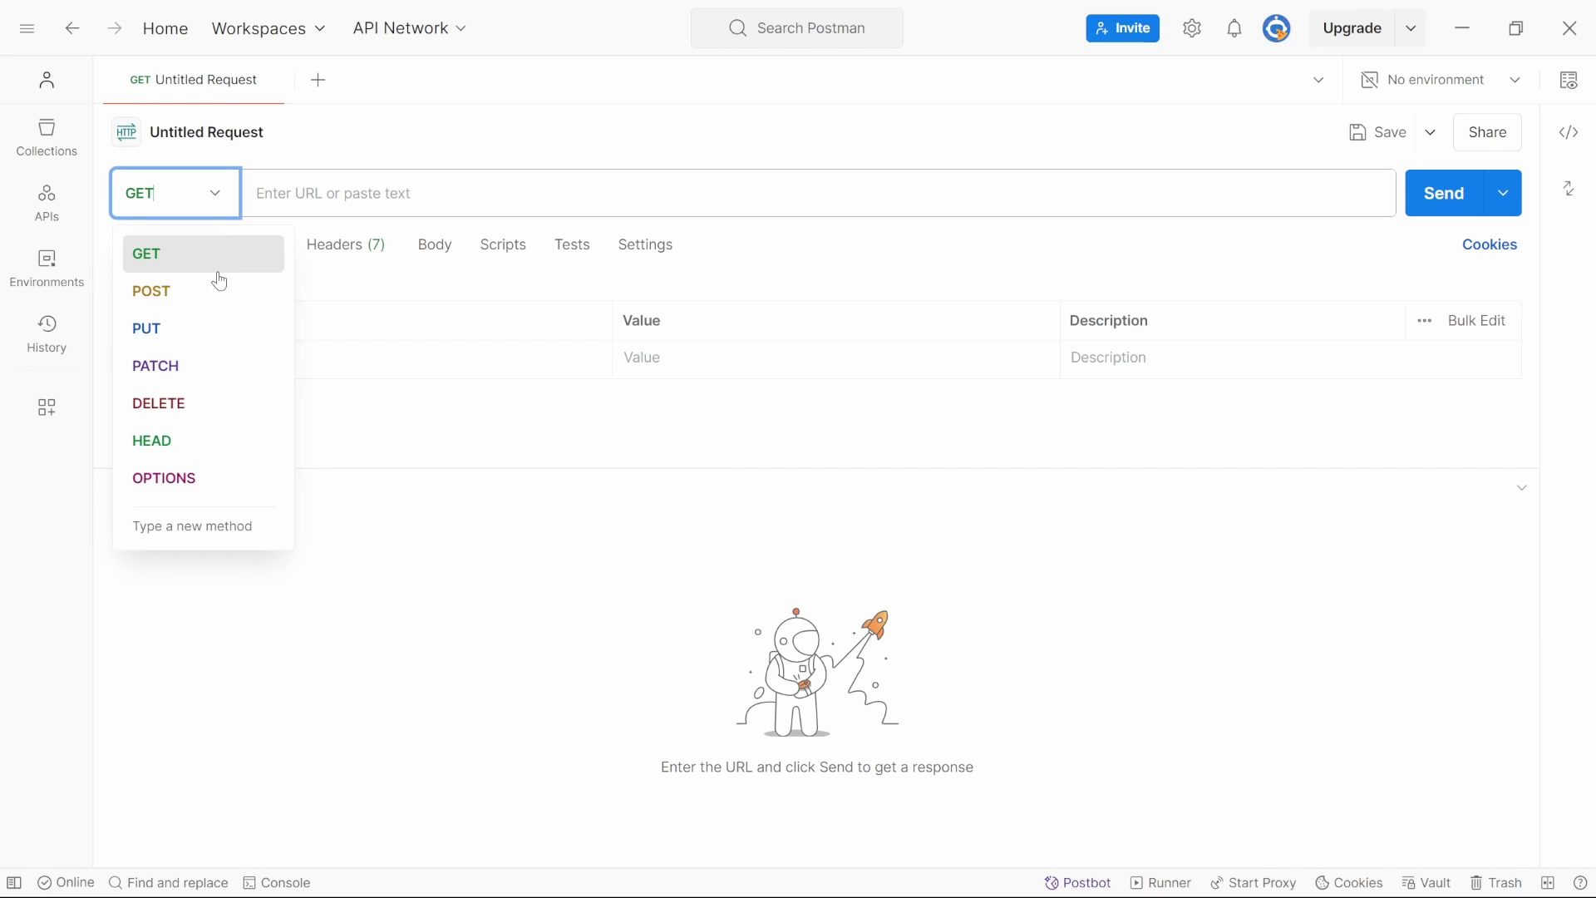
click(157, 290)
click(387, 194)
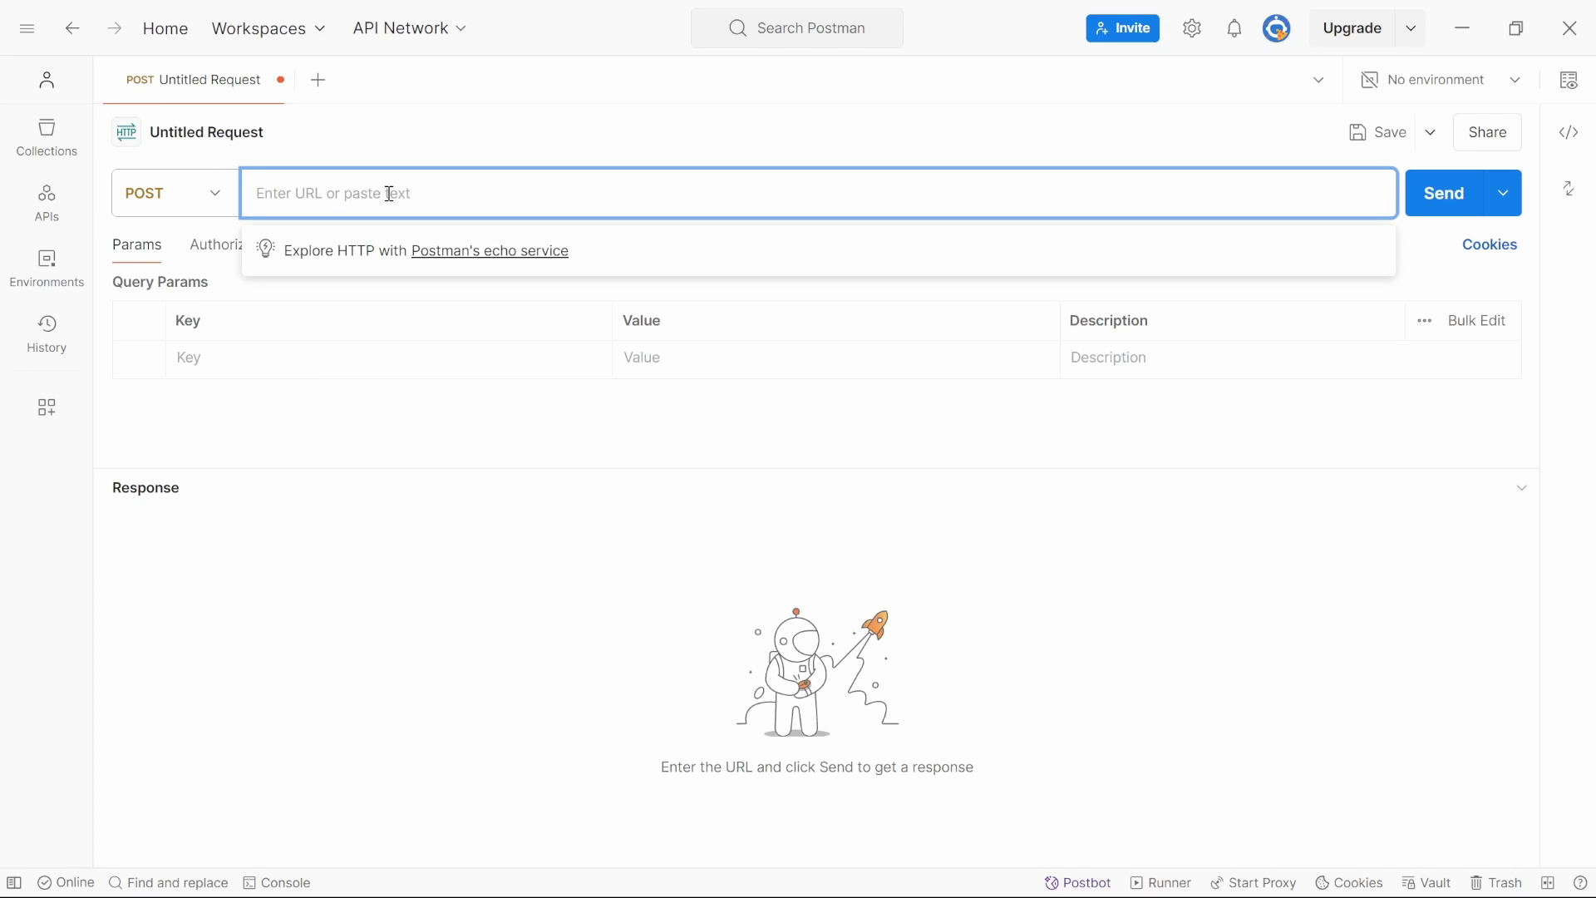
text(http://localhost:11434/api/generate)
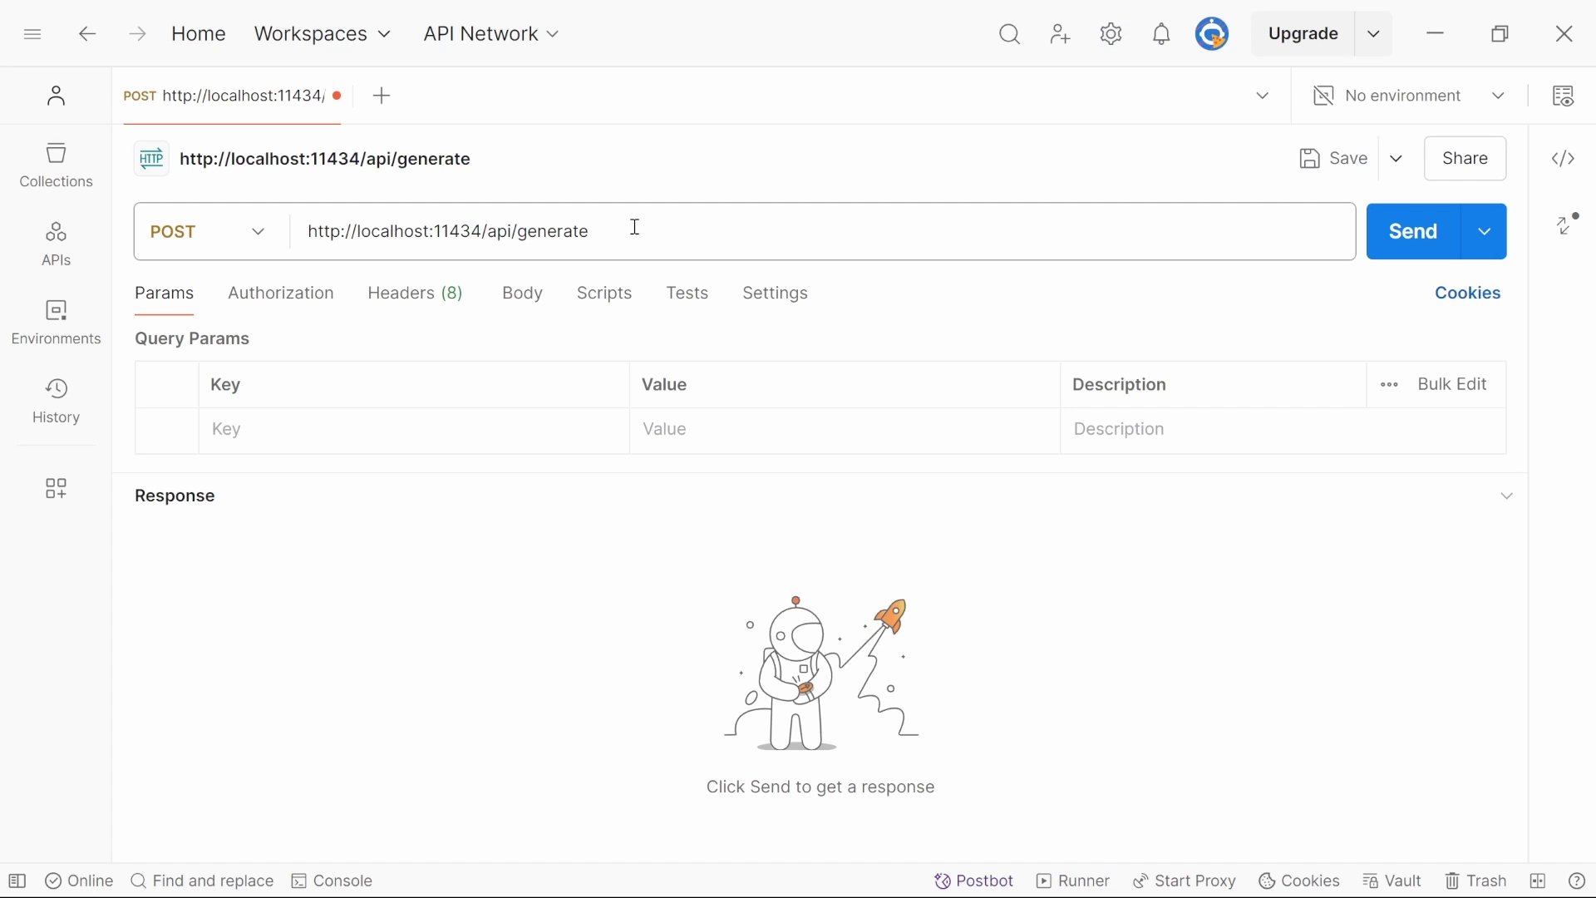
double_click(460, 231)
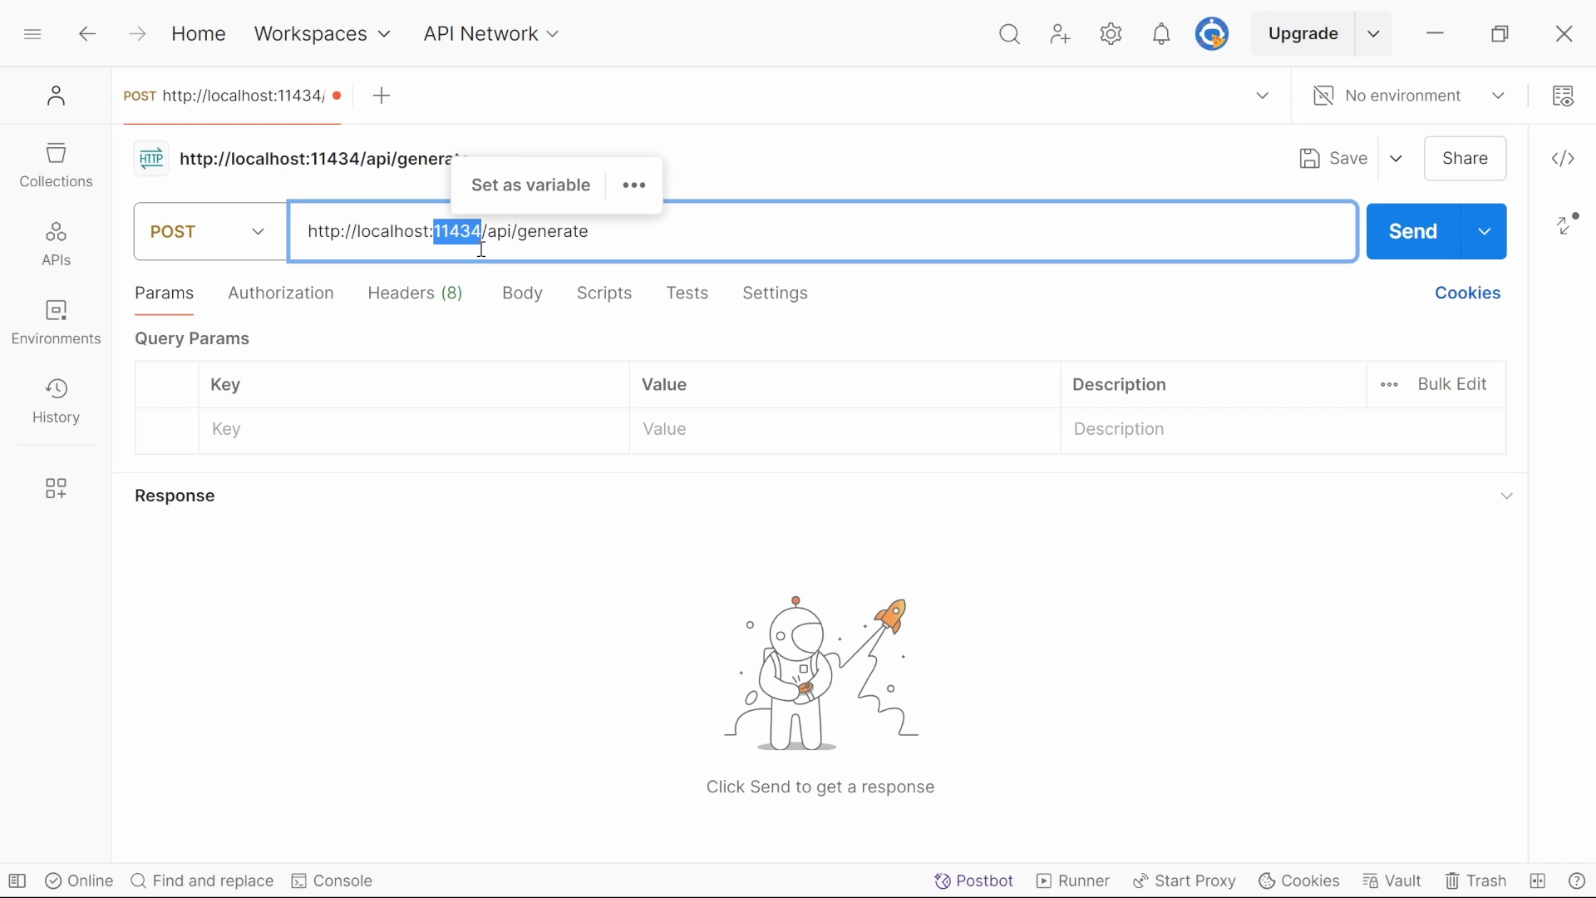
click(505, 237)
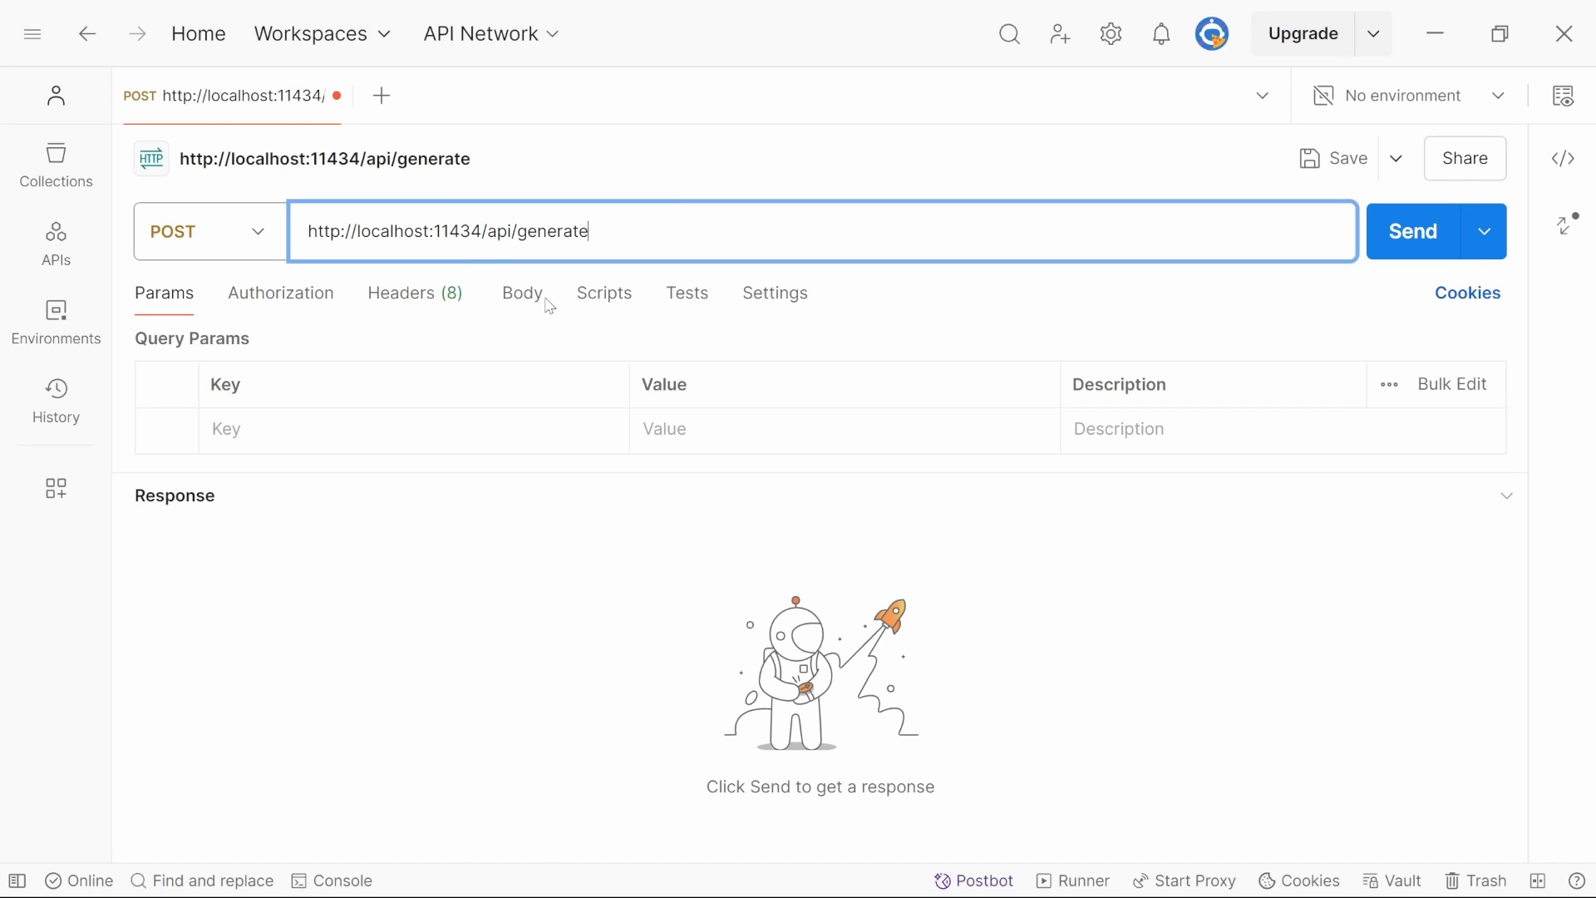
Give the request a raw JSON body with model gemma2 and prompt 'Why is the sky blue?'
click(522, 294)
click(612, 344)
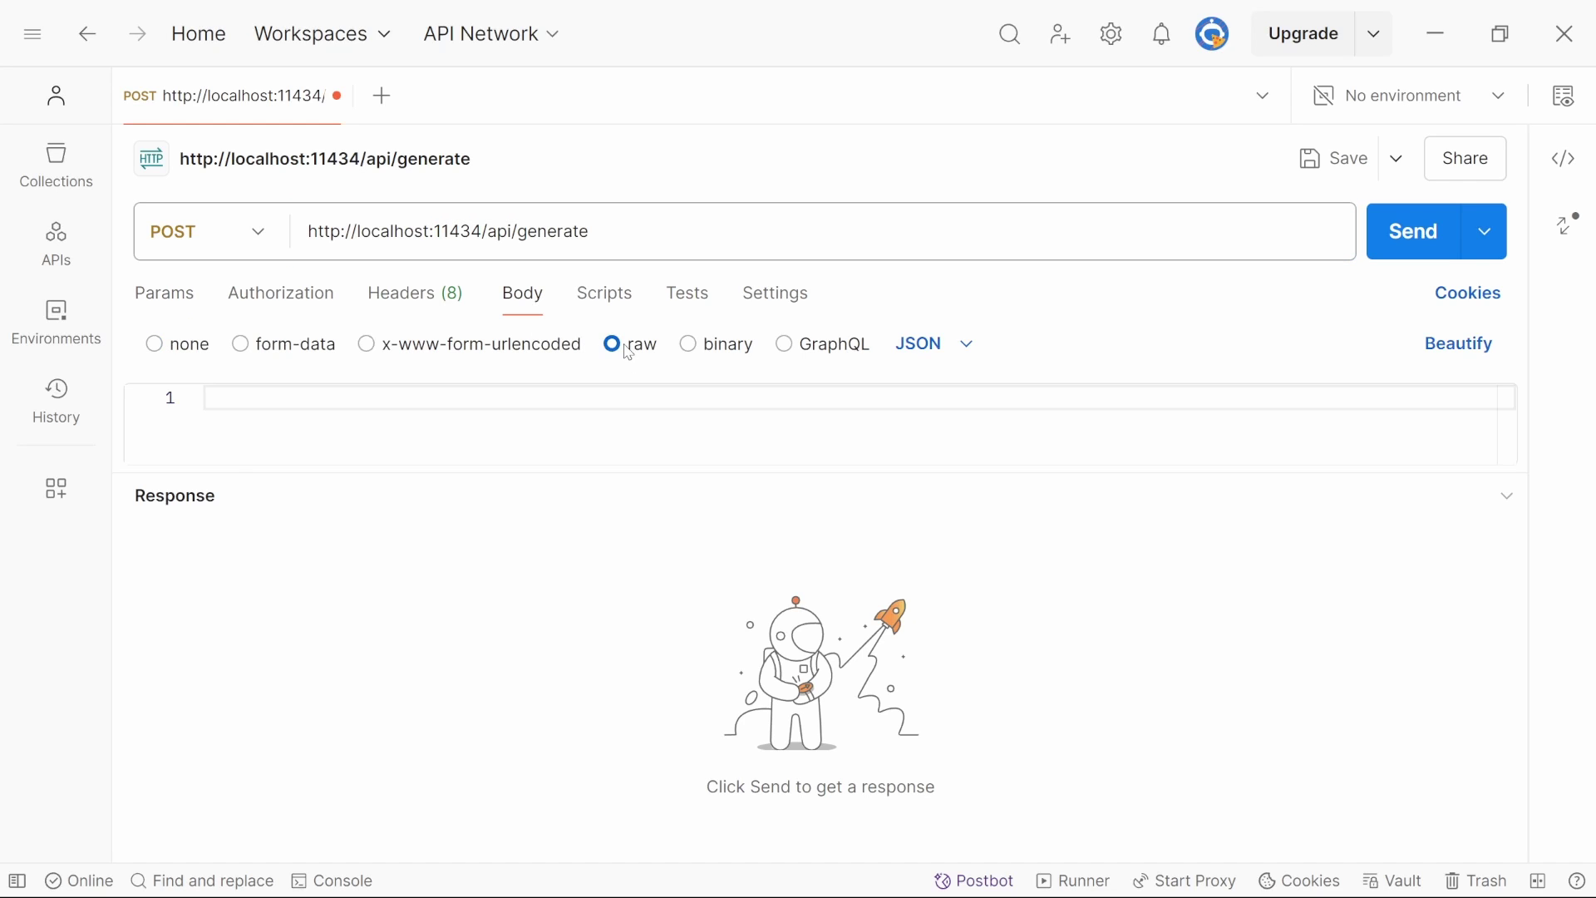
drag(486, 475, 509, 683)
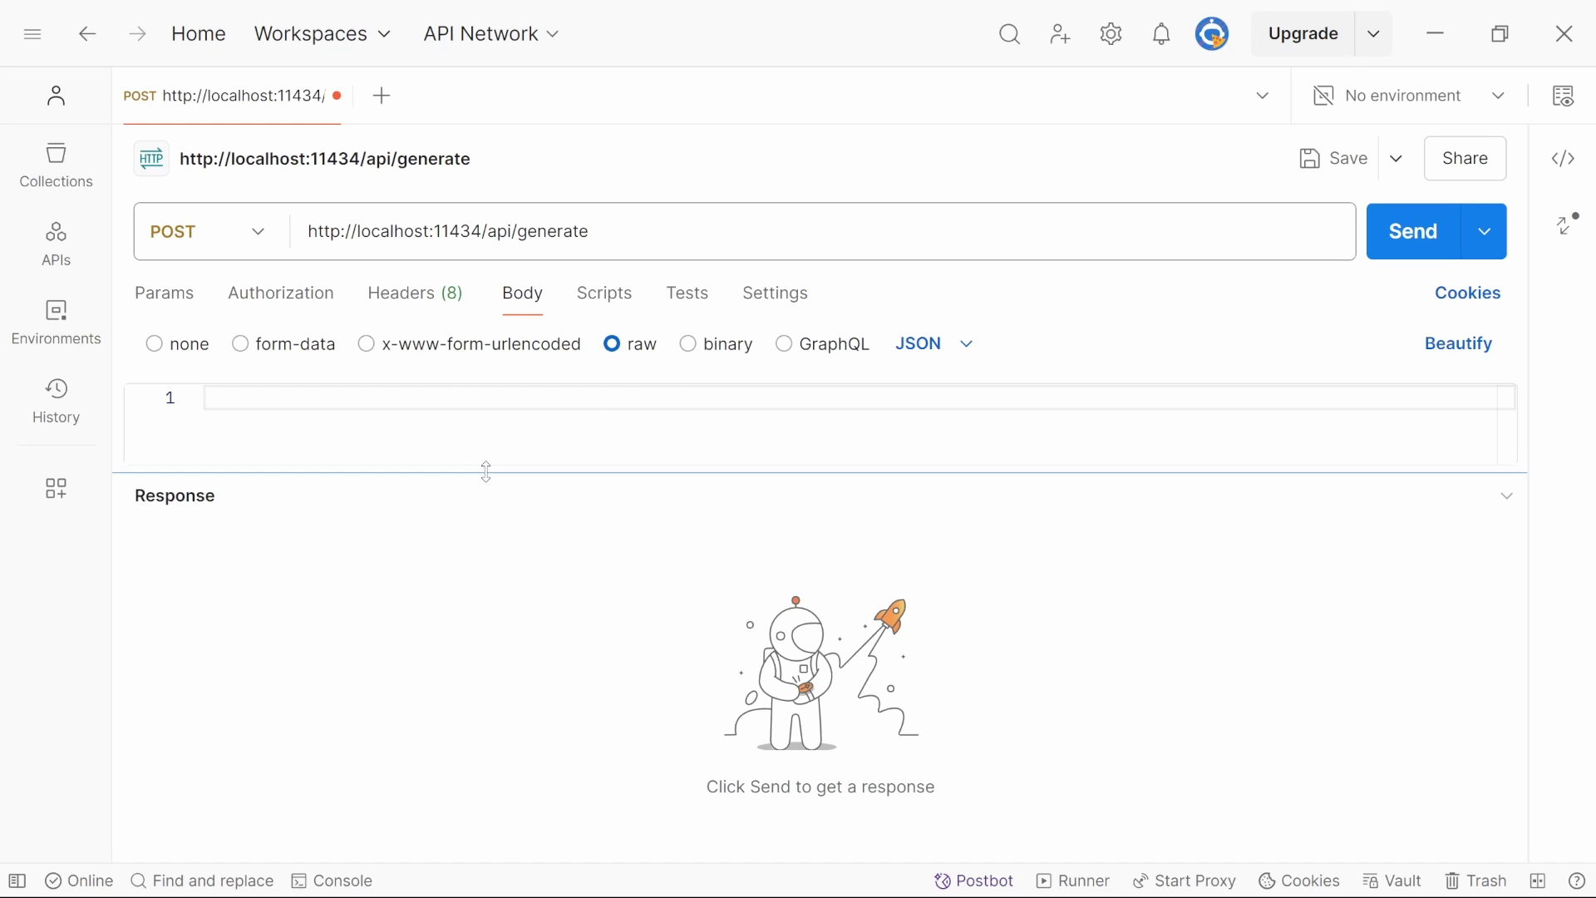
click(478, 426)
text({)
key(Return)
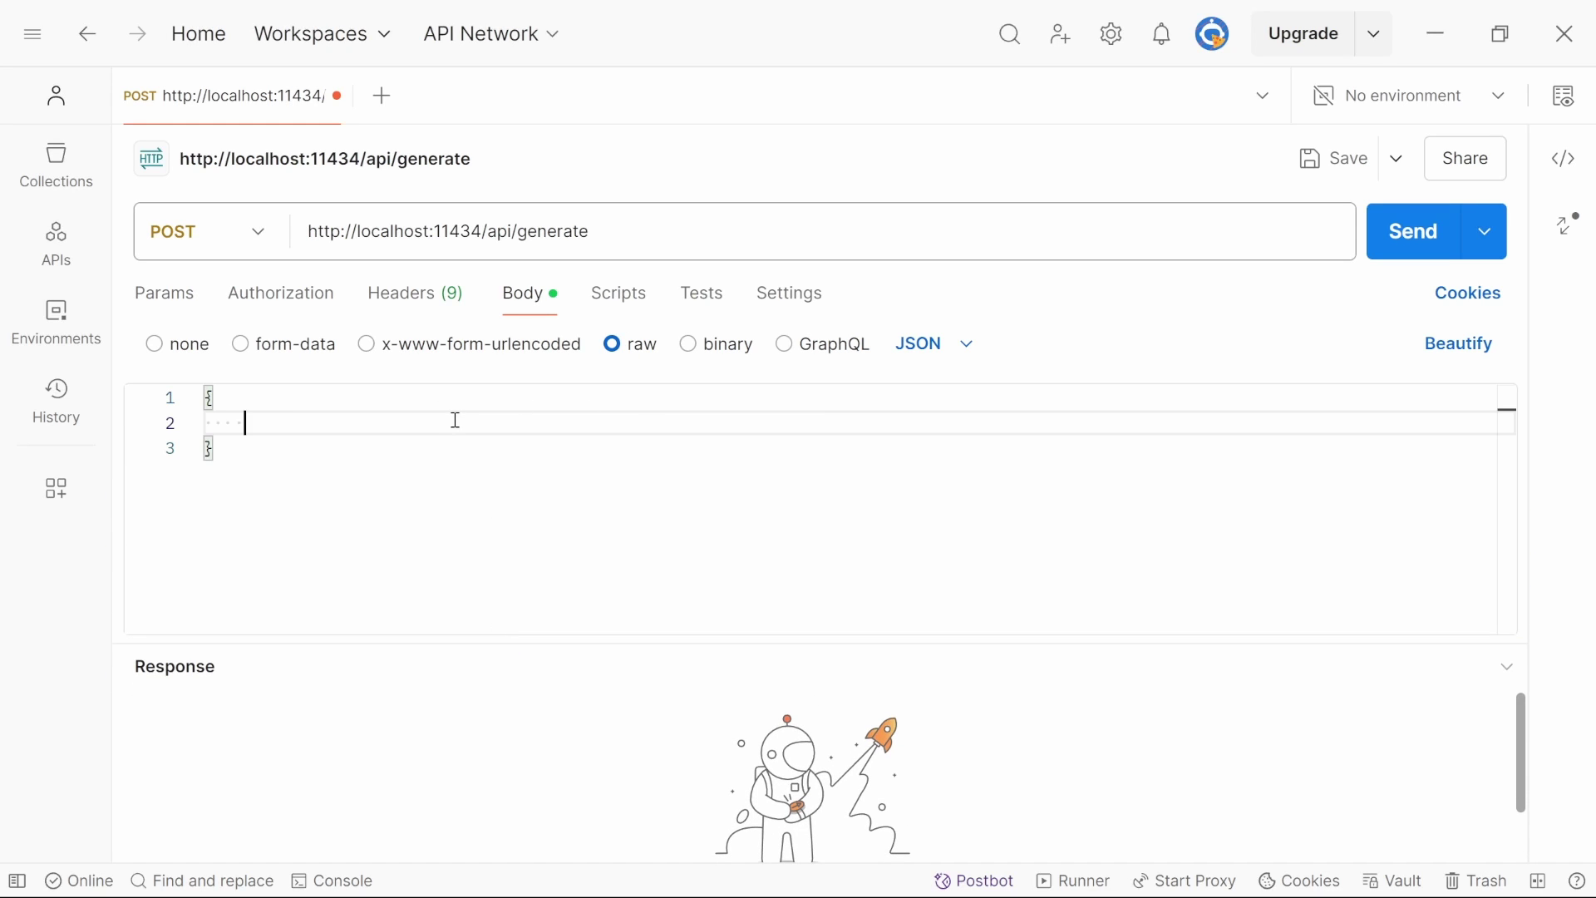
text("model")
text(: "gemma2)
text(",)
key(Return)
text("prompt")
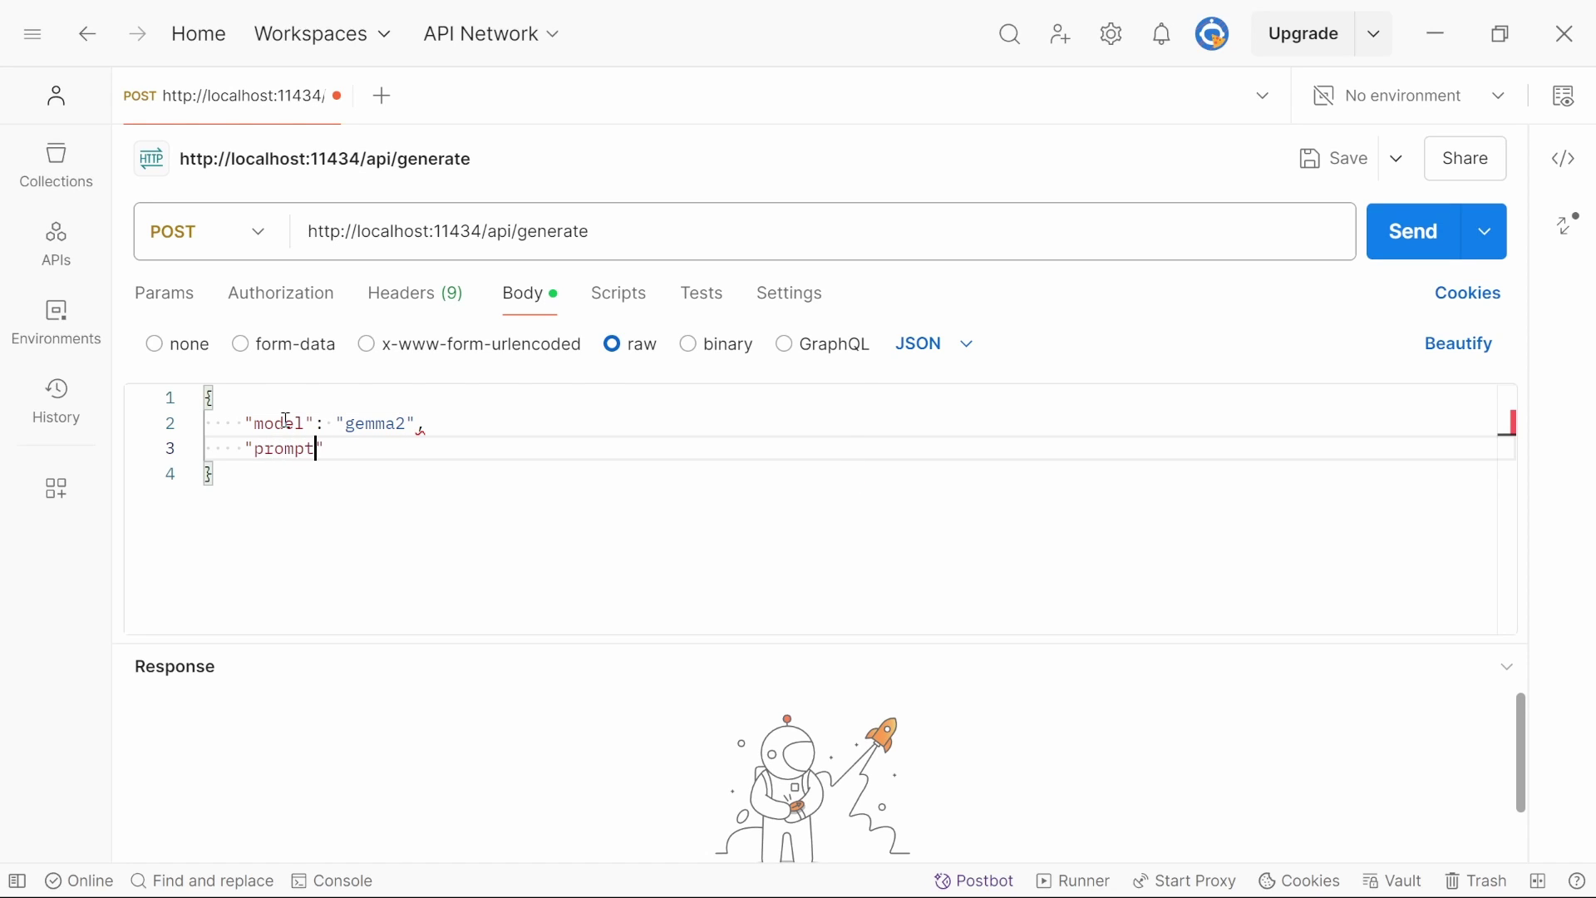
text(: ""Why is the sky blue?)
Send the request and inspect the 200 OK streamed word-by-word response chunks
click(1413, 230)
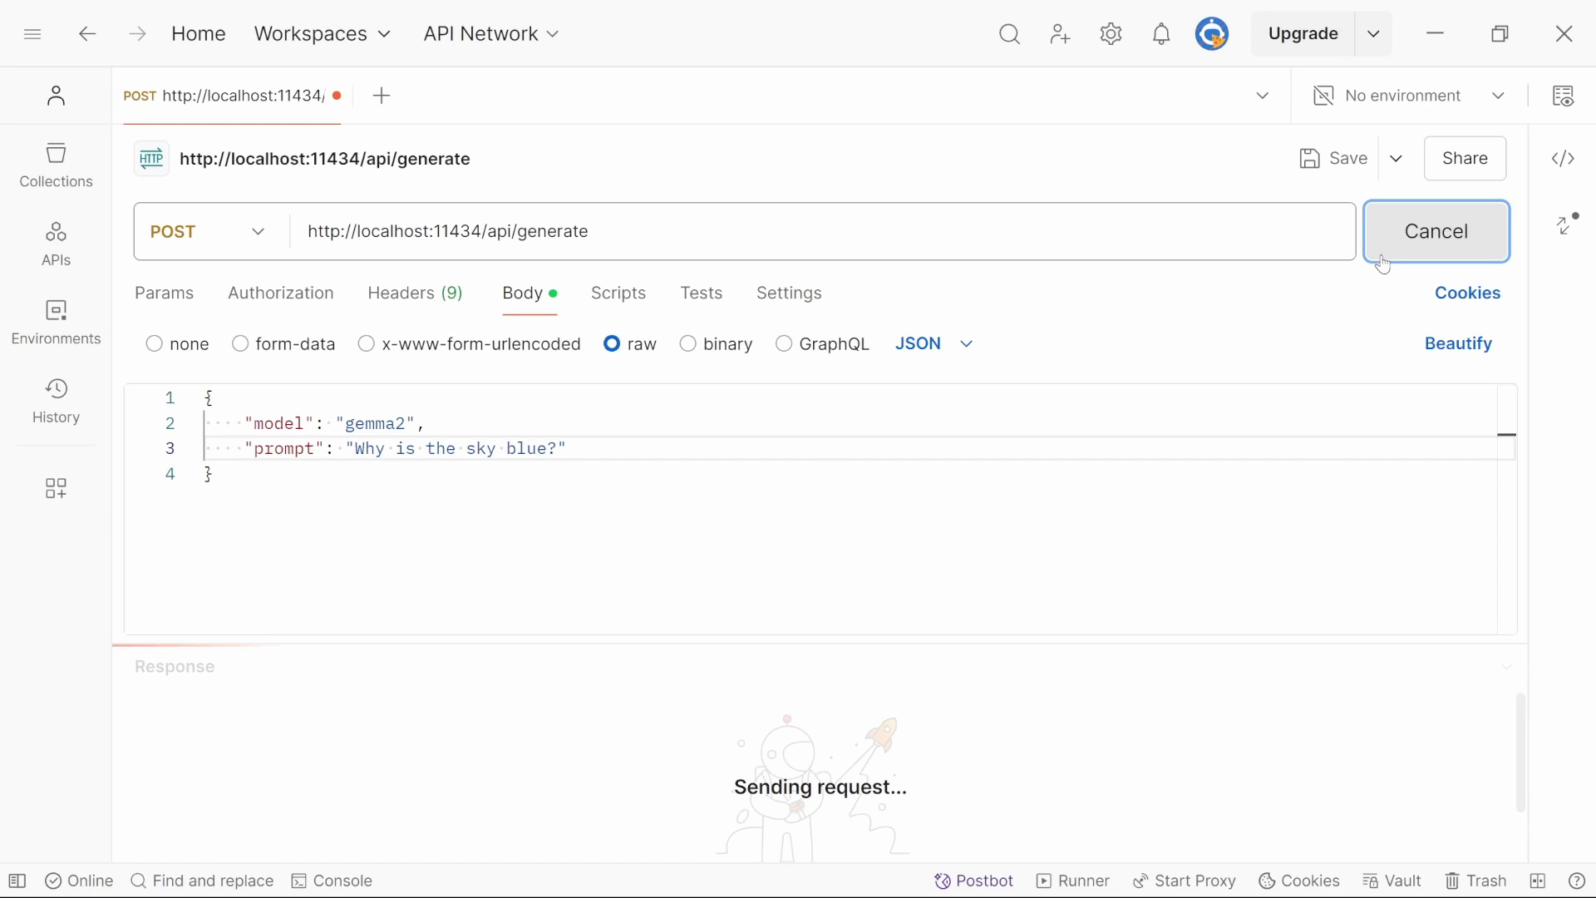
click(501, 712)
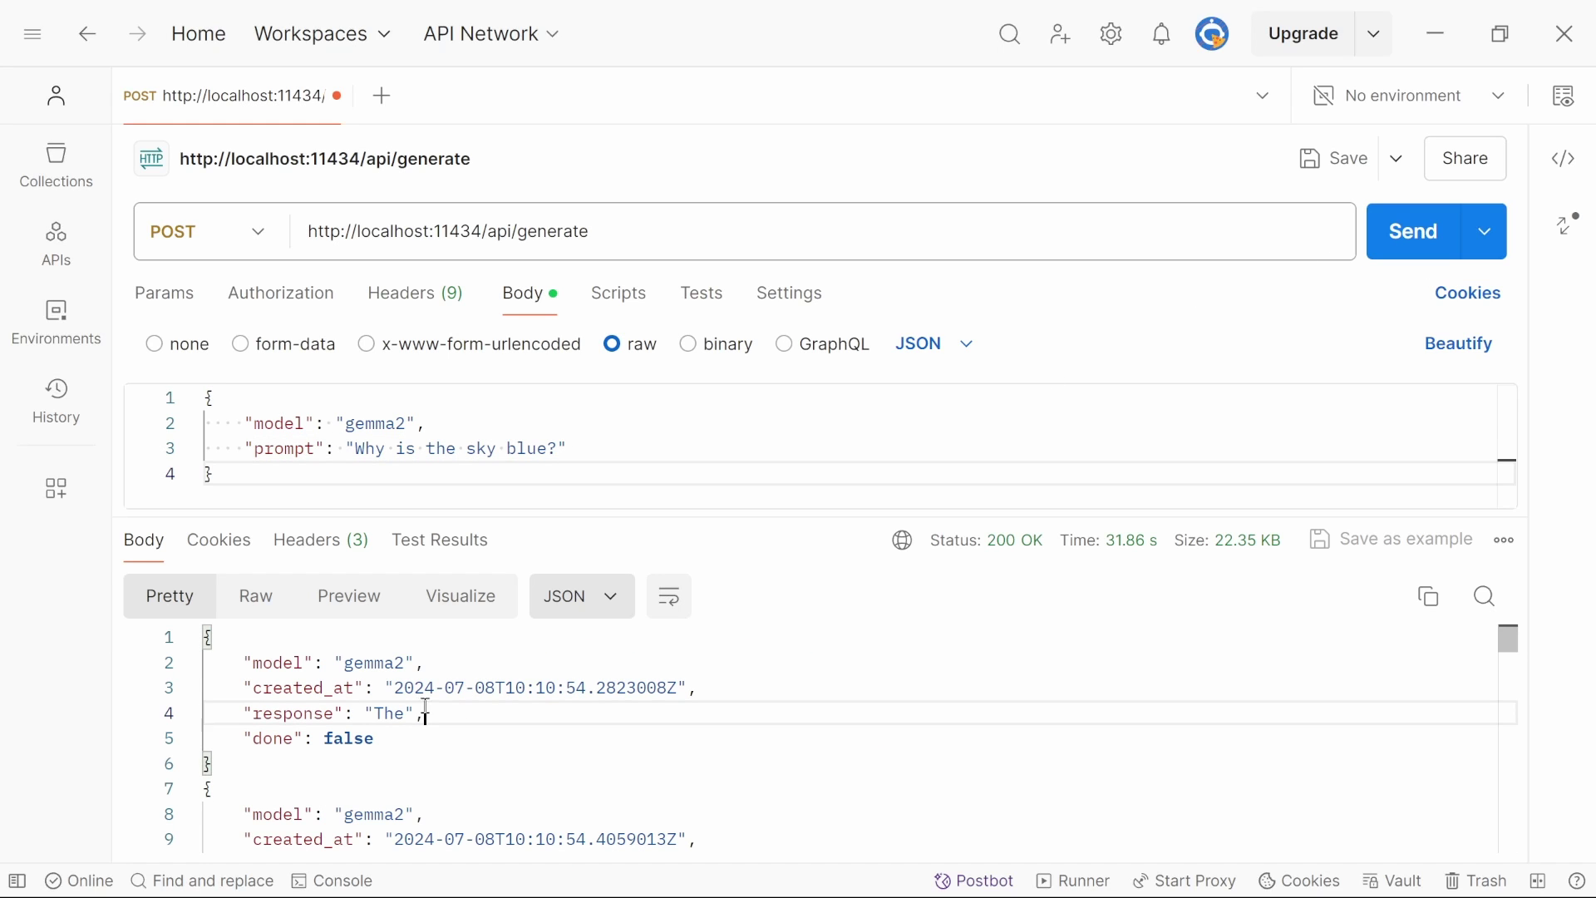
scroll(457, 714, down, 3)
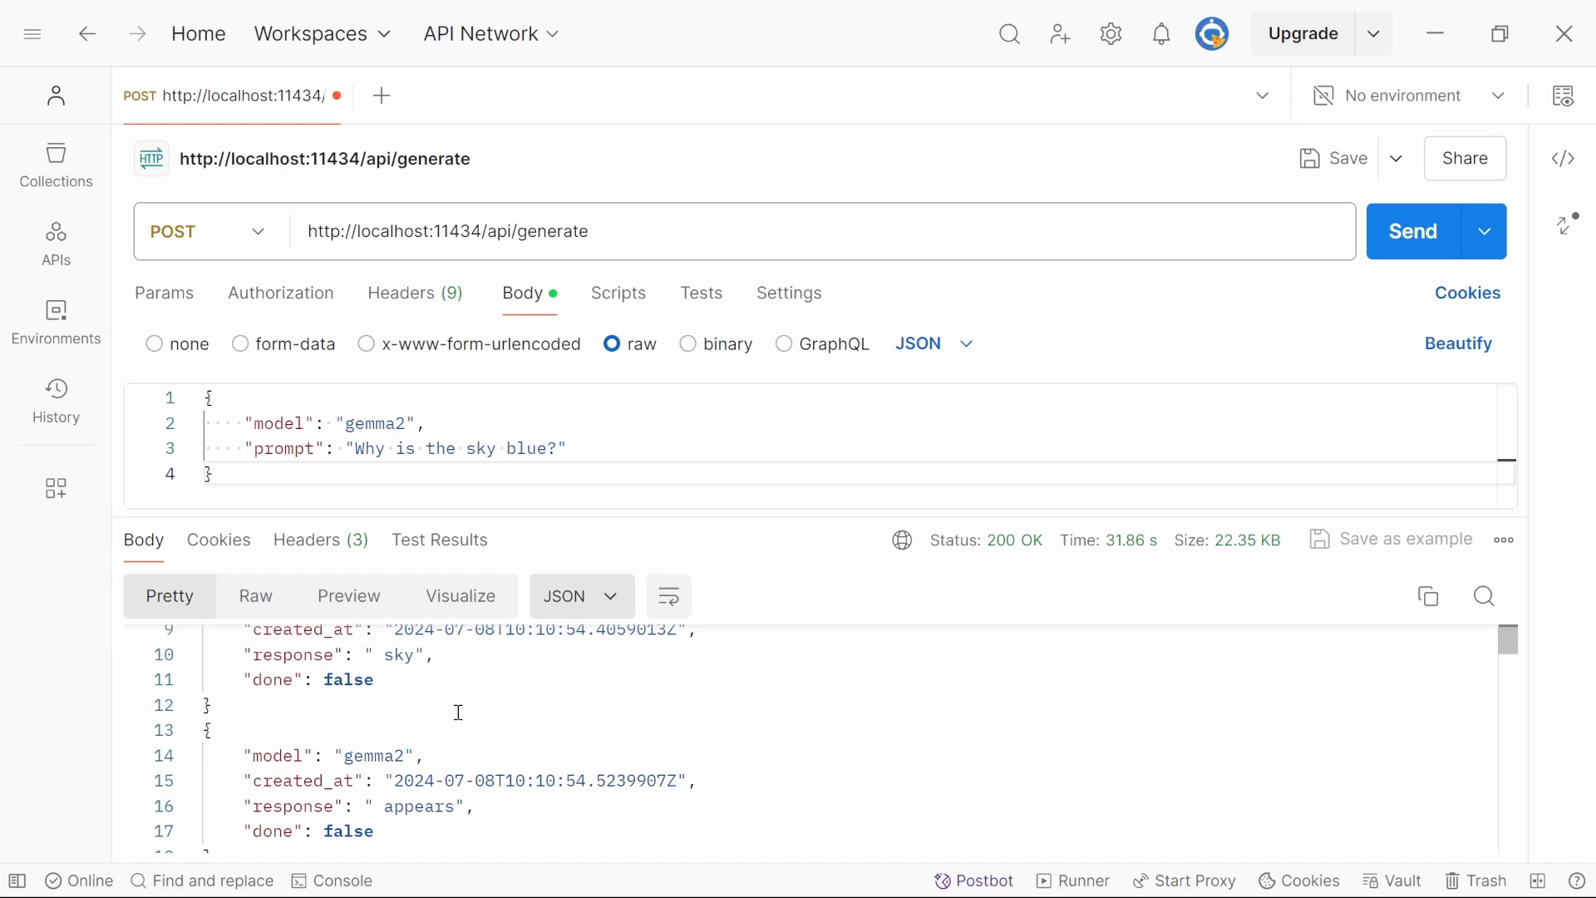
scroll(499, 718, down, 2)
scroll(512, 717, down, 3)
click(520, 712)
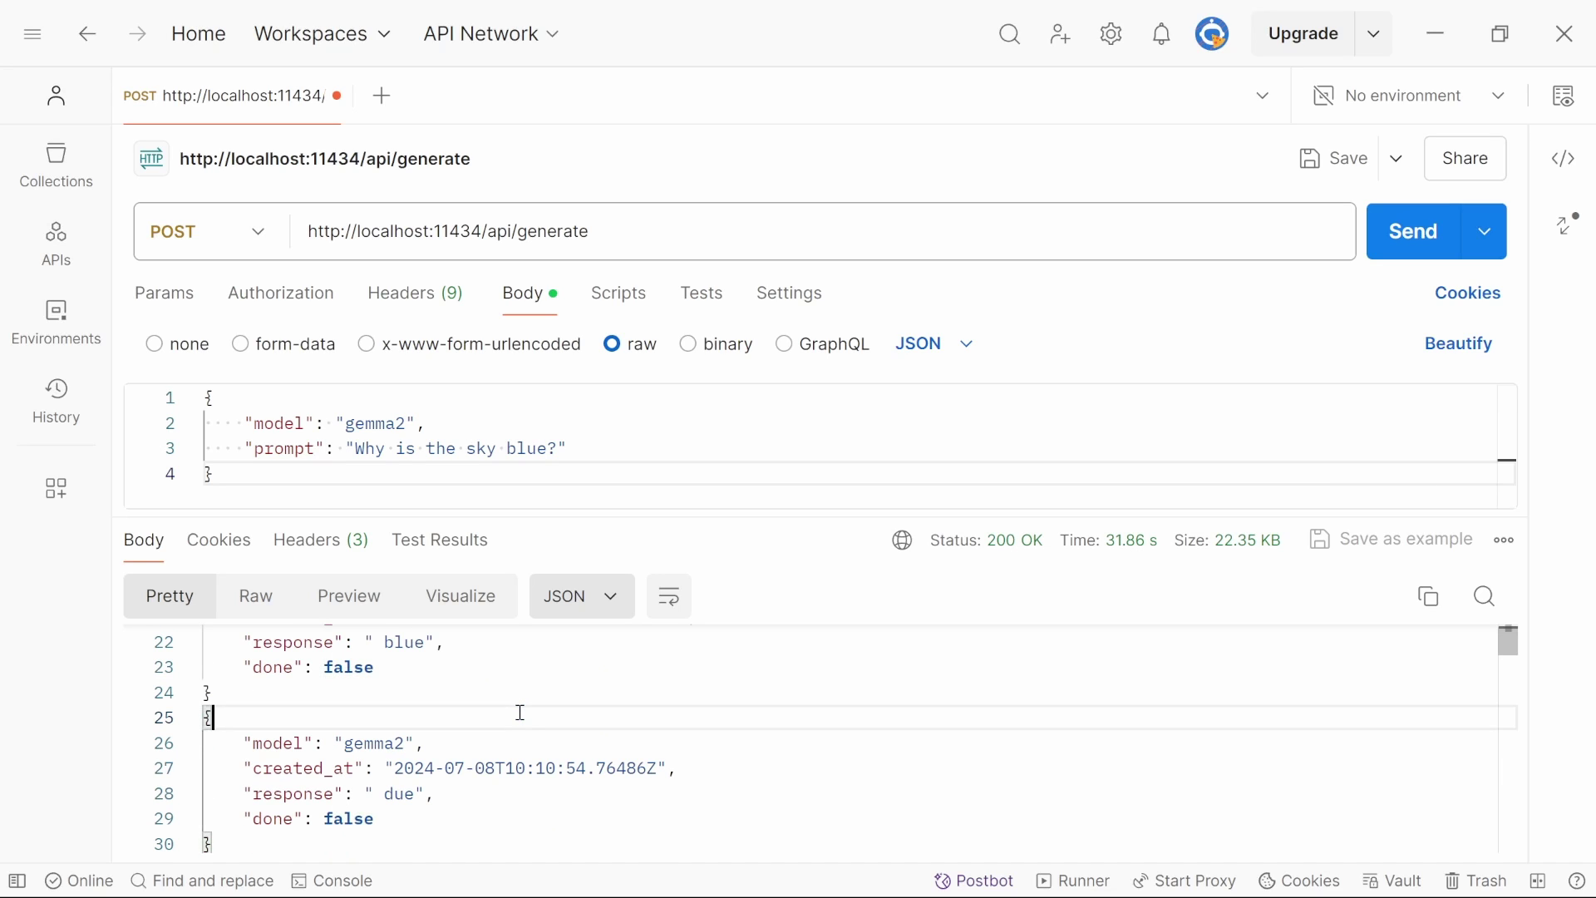
drag(574, 769, 670, 769)
scroll(574, 769, up, 4)
scroll(574, 724, up, 2)
click(599, 447)
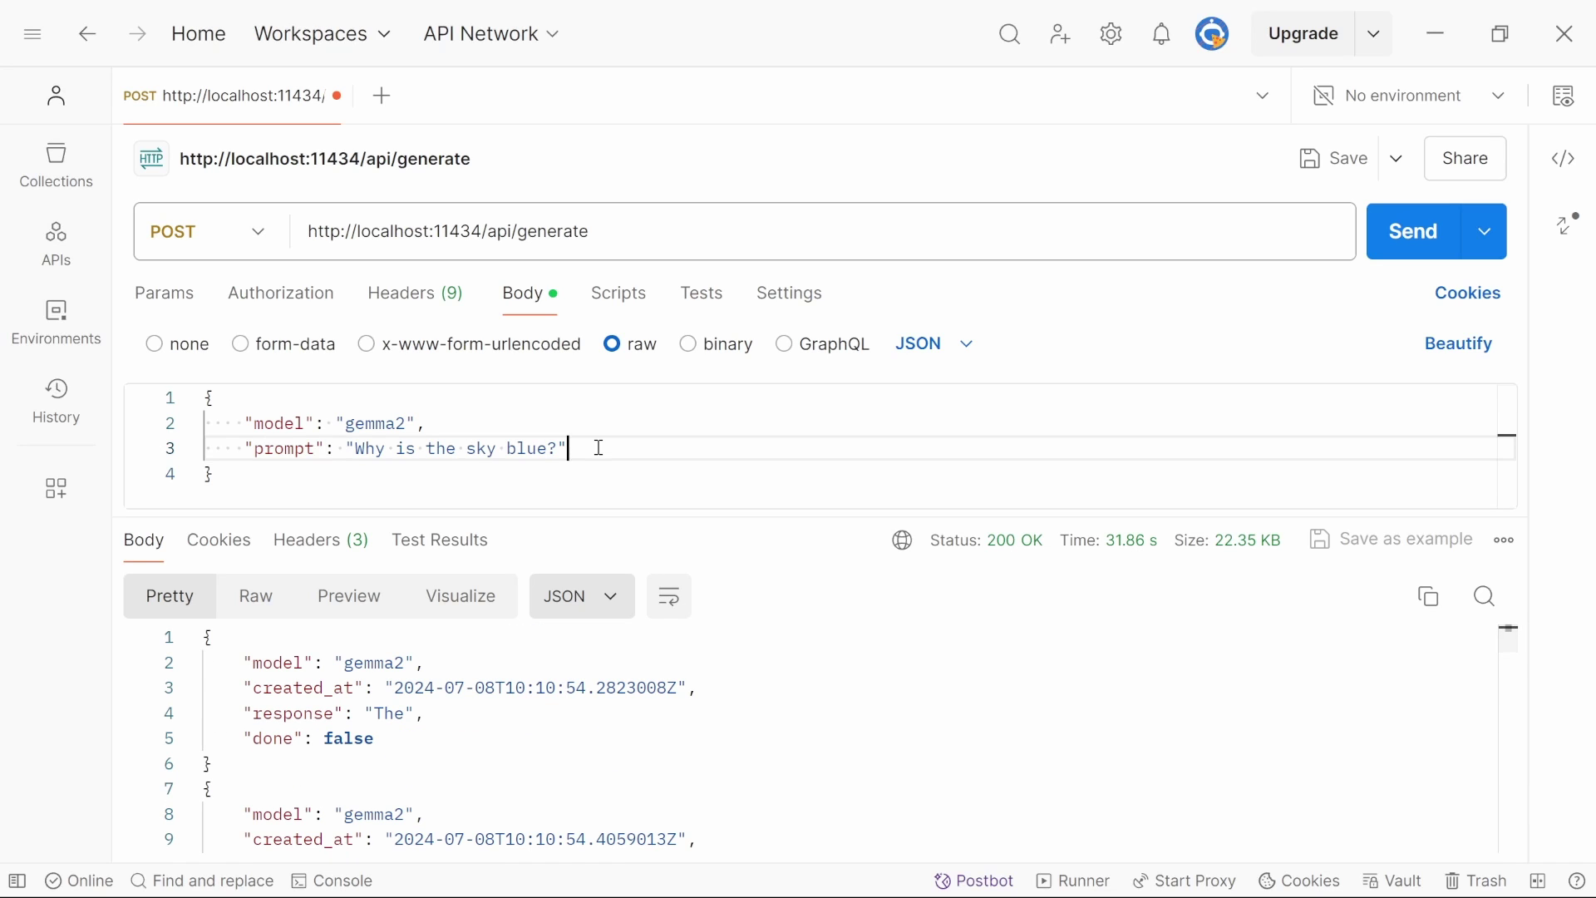
text(,)
Add "stream": false and resend, getting one complete answer about Rayleigh scattering
key(Return)
text("stream")
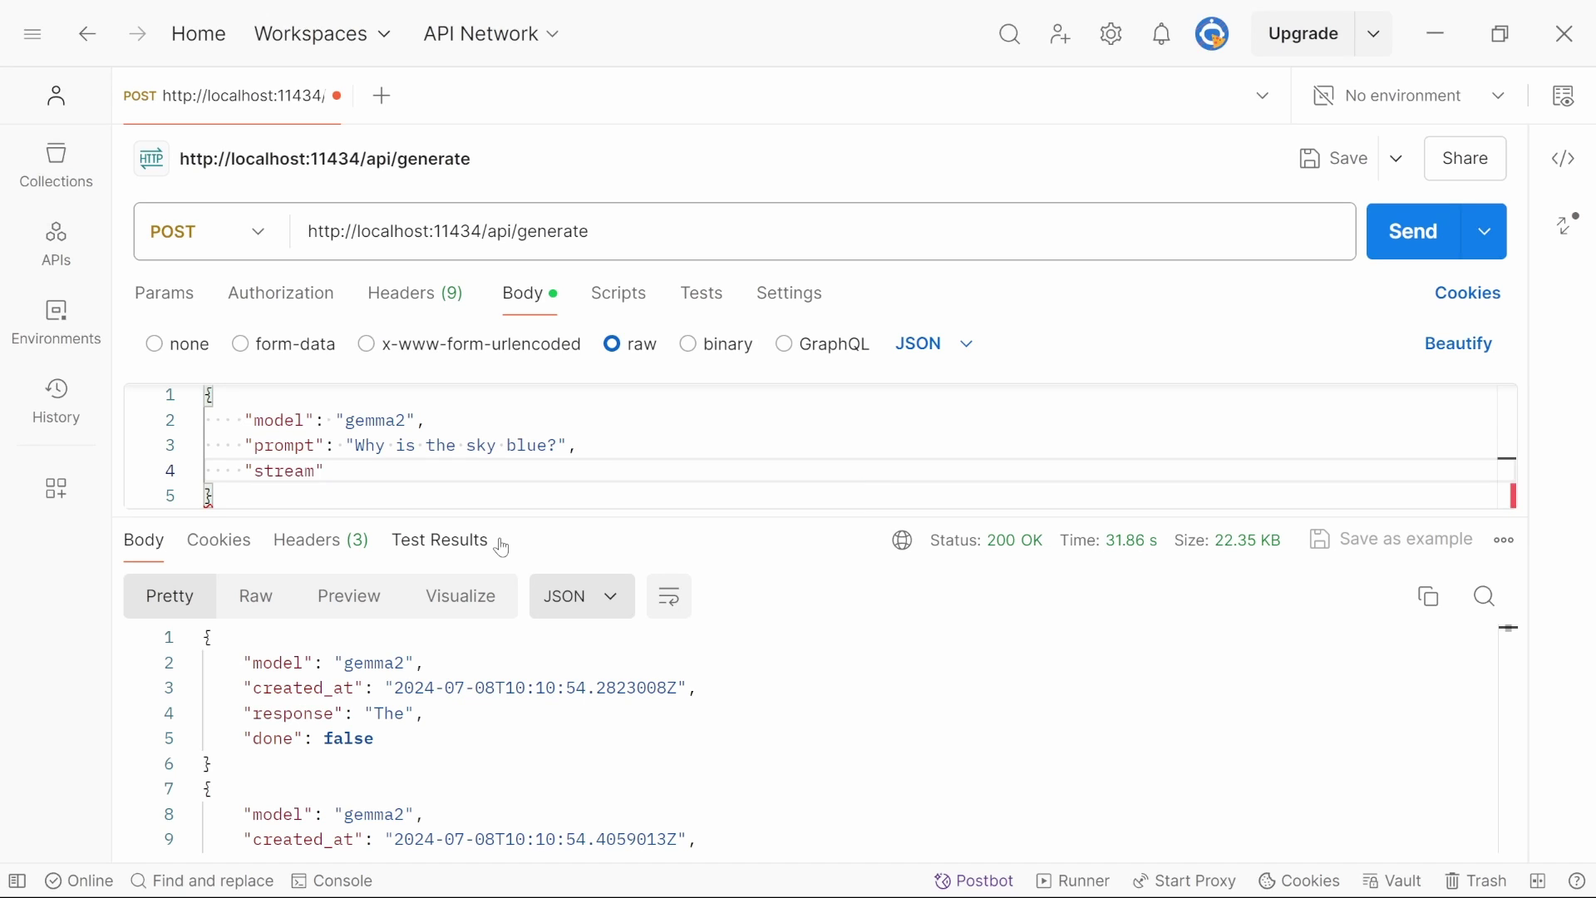
text(: false)
click(1413, 230)
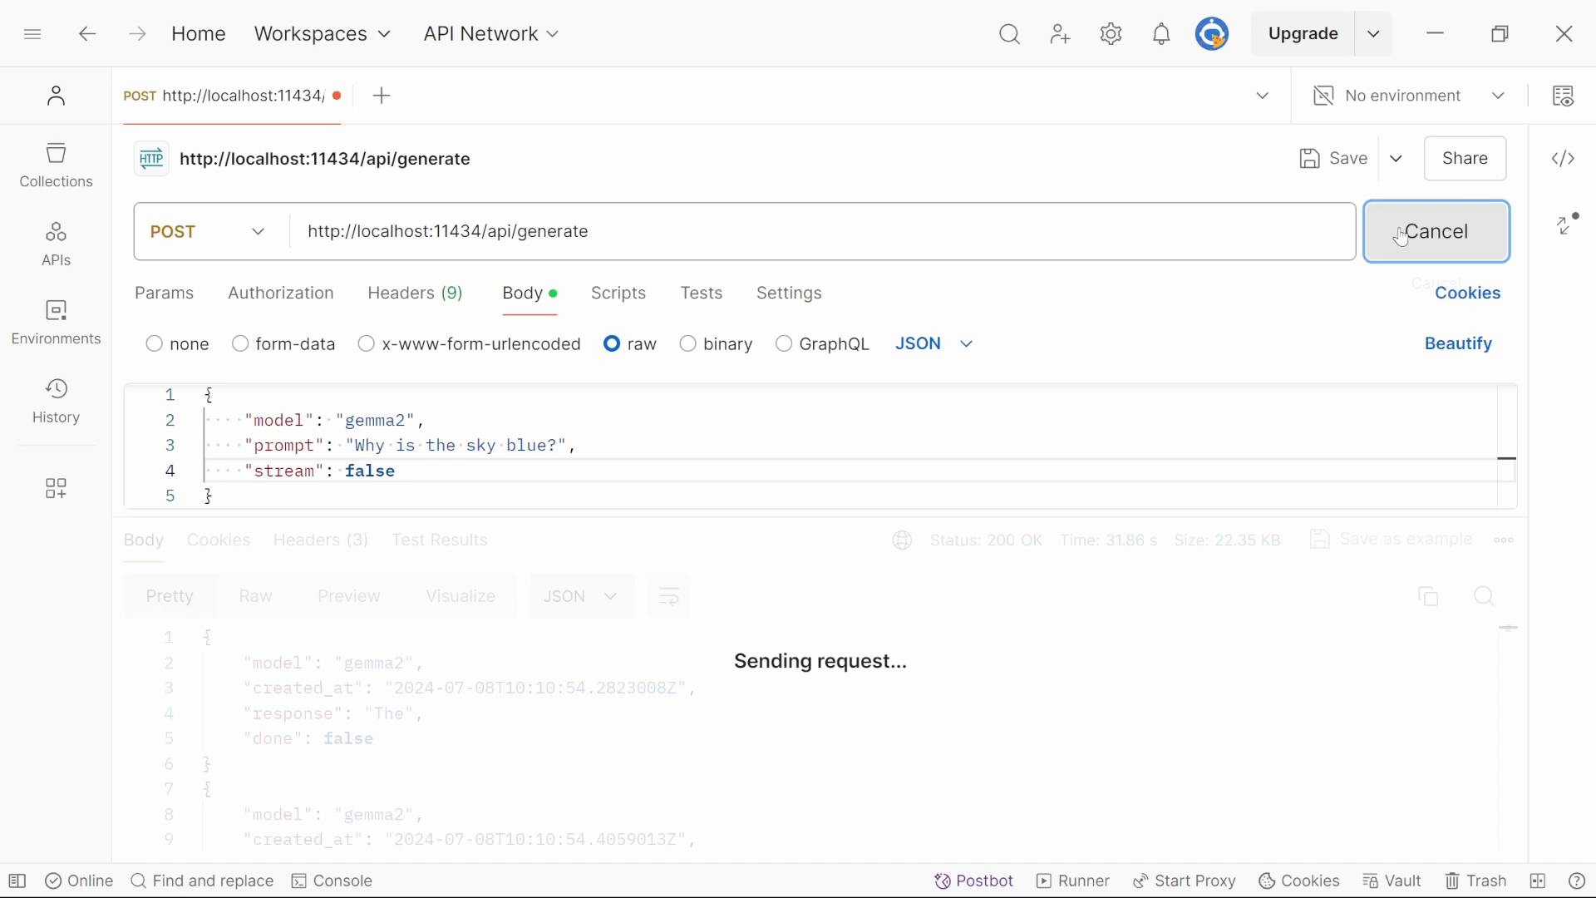
drag(369, 713, 1484, 713)
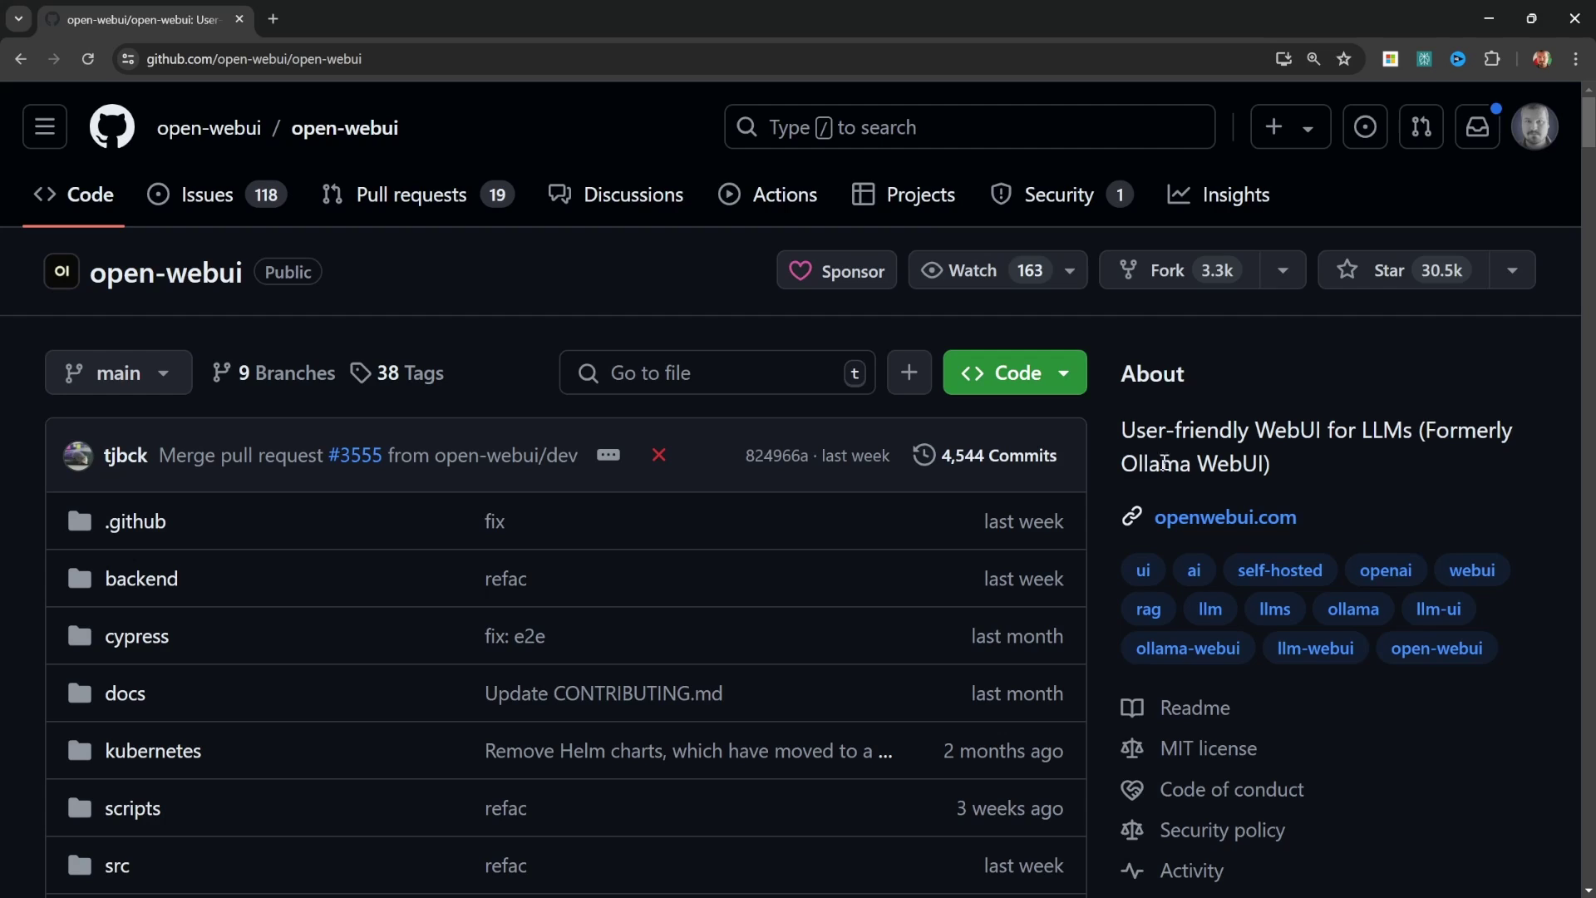
Note open-webui's former Ollama WebUI name, then download the Docker Desktop installer
drag(1123, 463, 1272, 477)
click(799, 330)
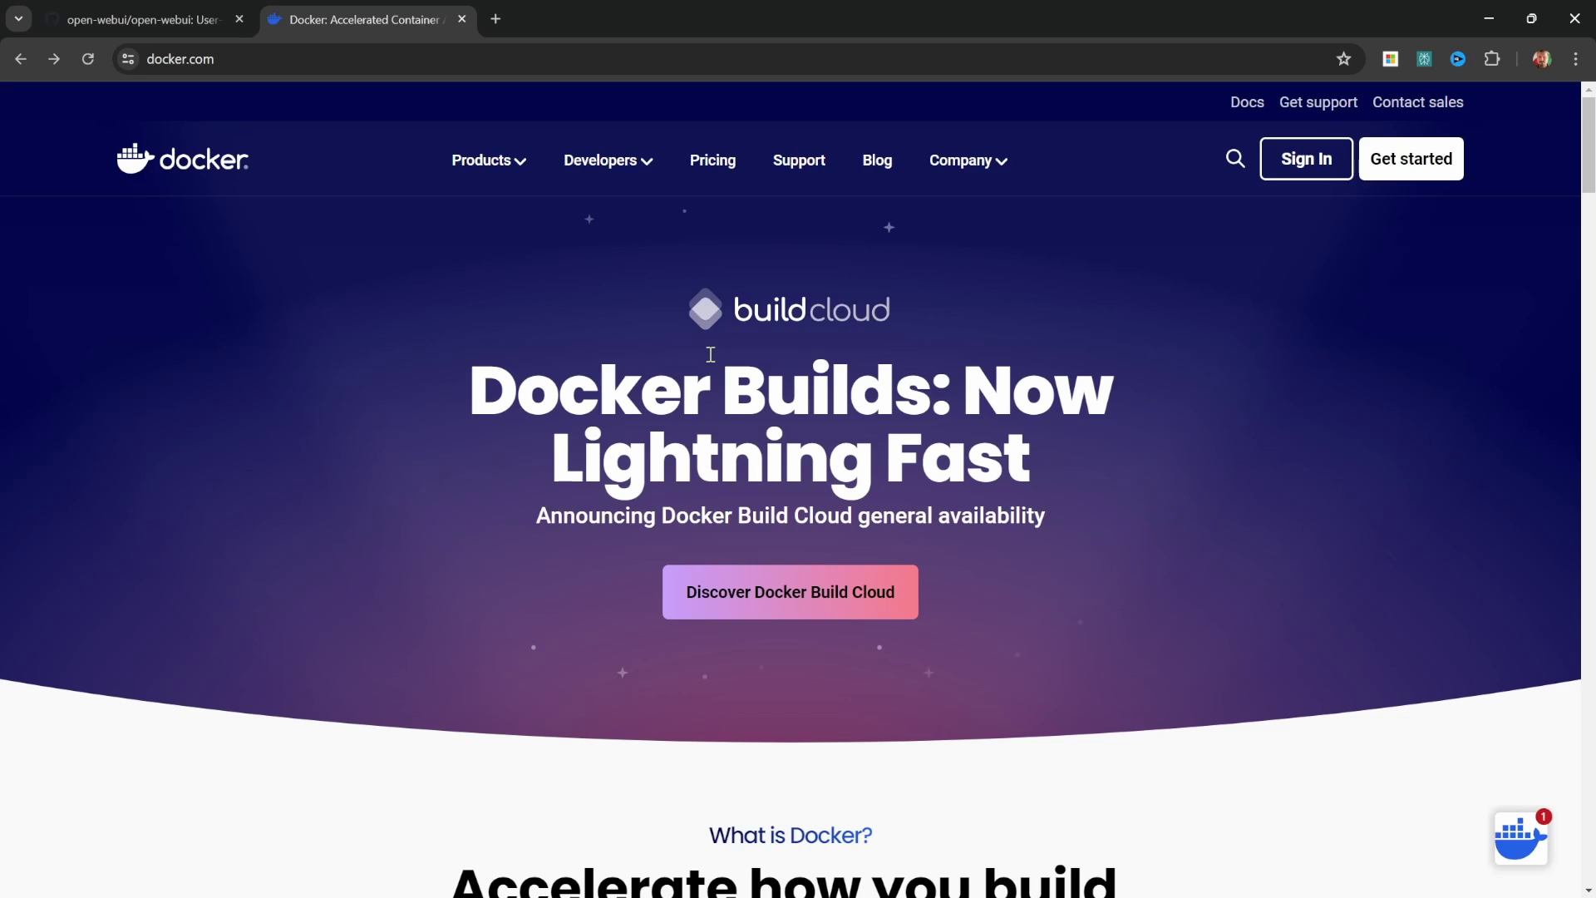
mouse_move(488, 160)
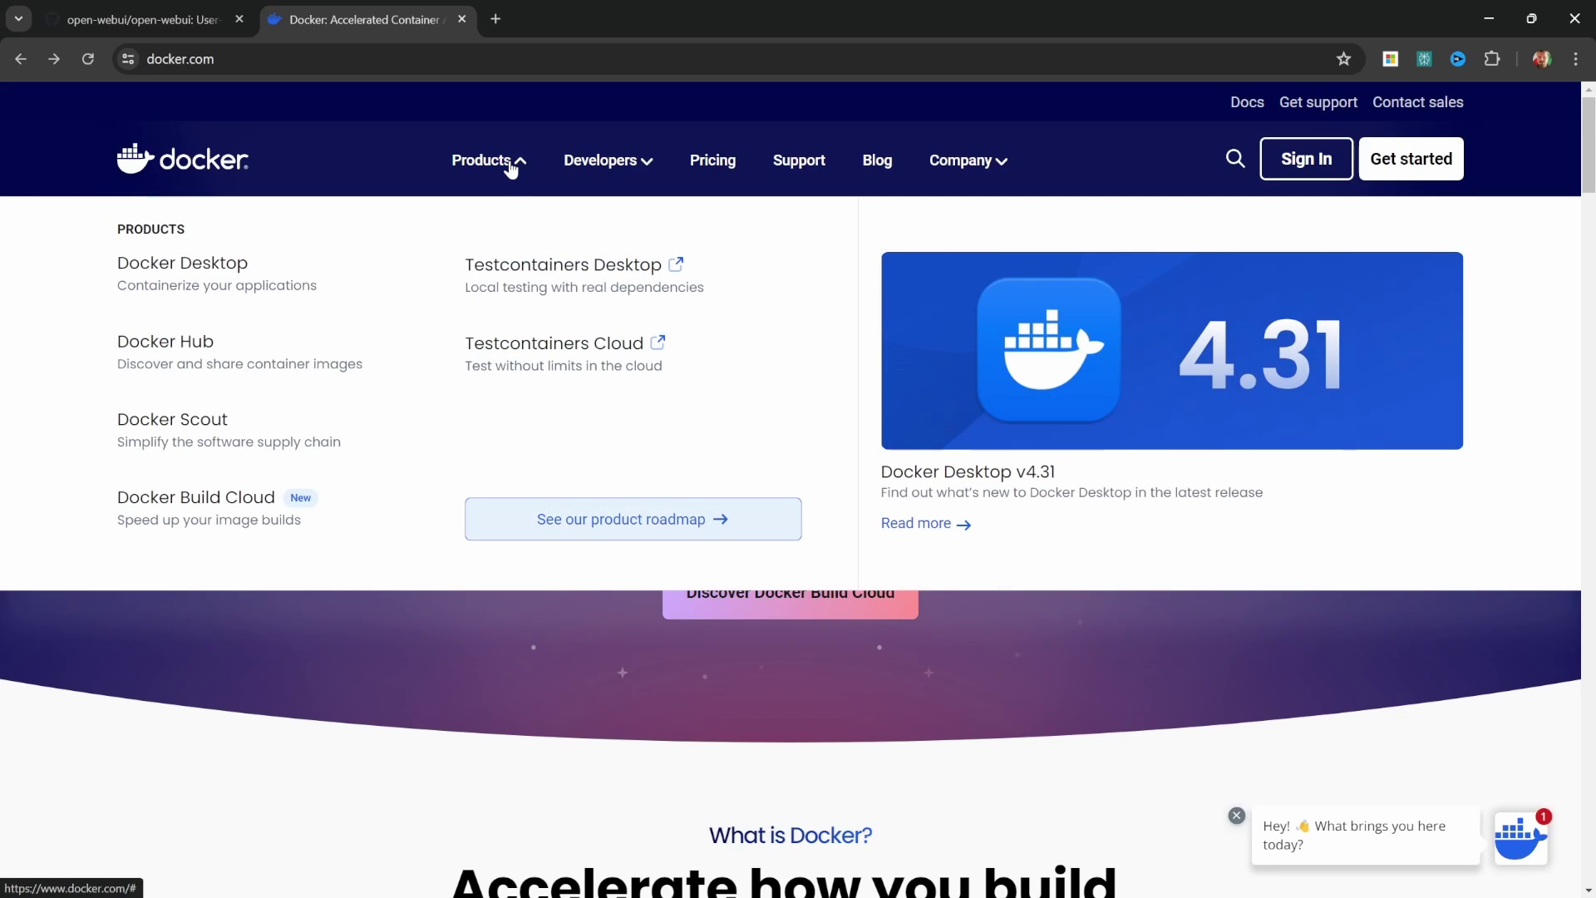
click(192, 267)
mouse_move(993, 590)
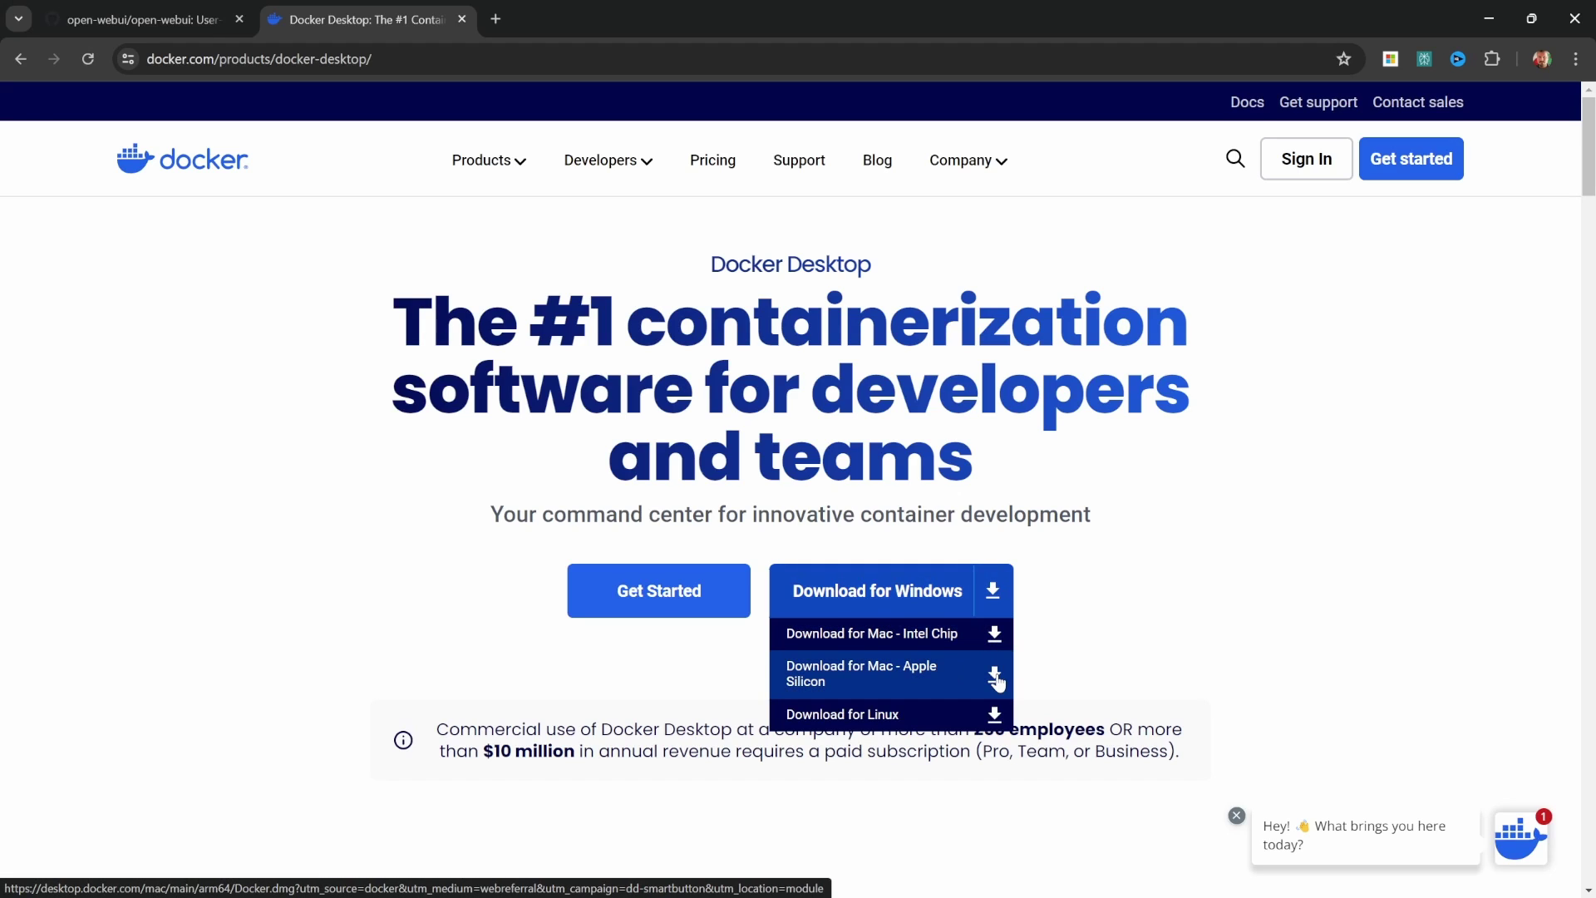
click(993, 638)
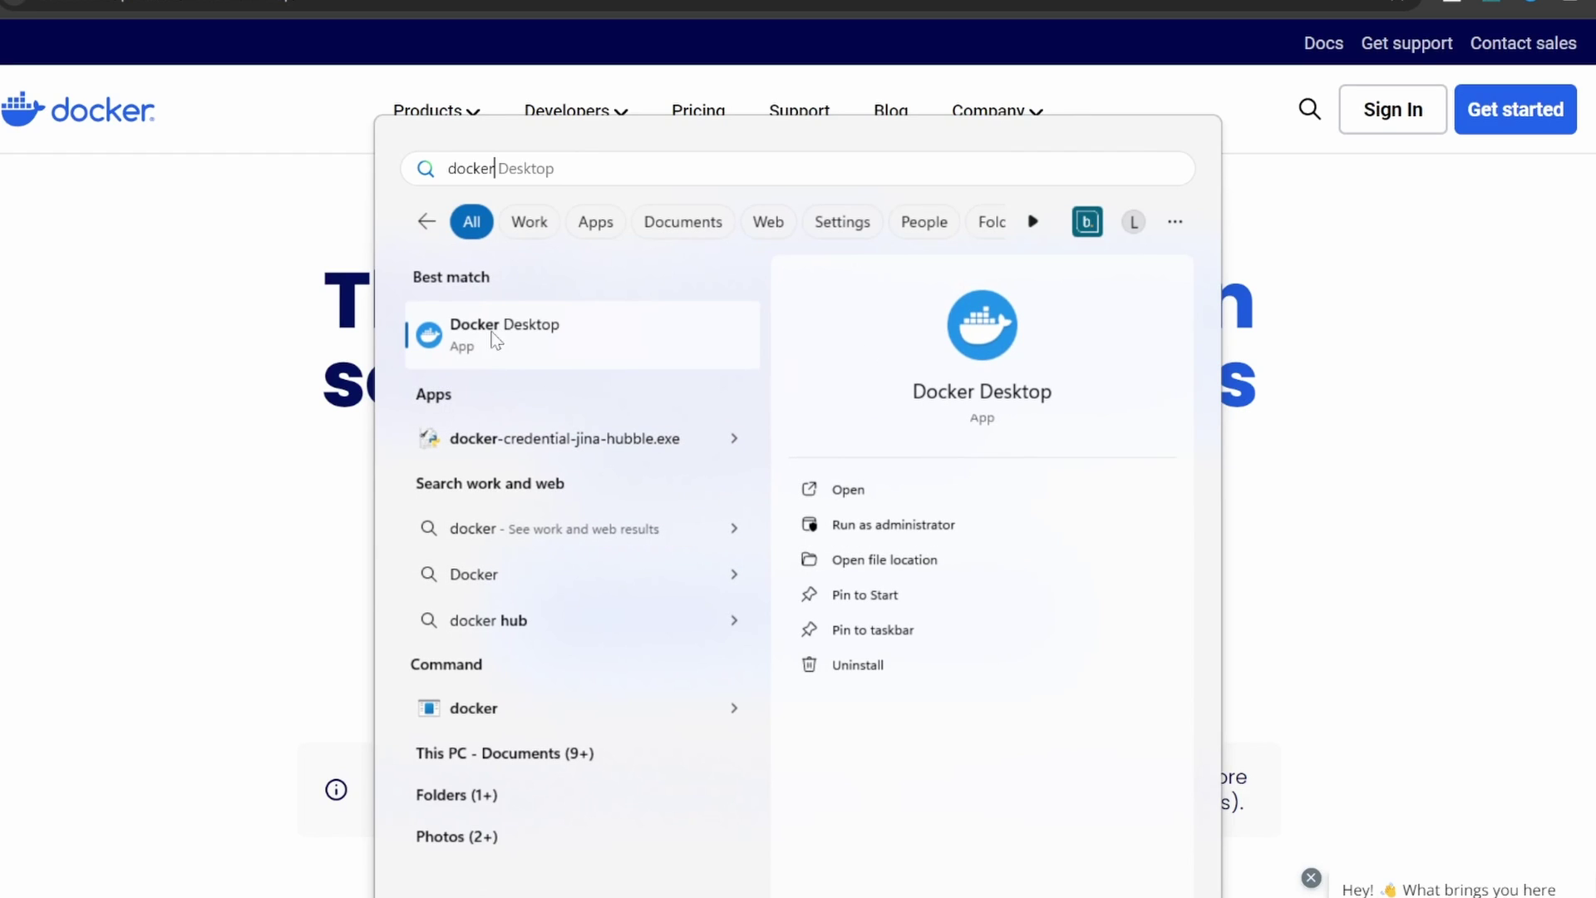
Launch Docker Desktop maximized, showing the jovial_nobel and localai containers, then return to Chrome
click(544, 331)
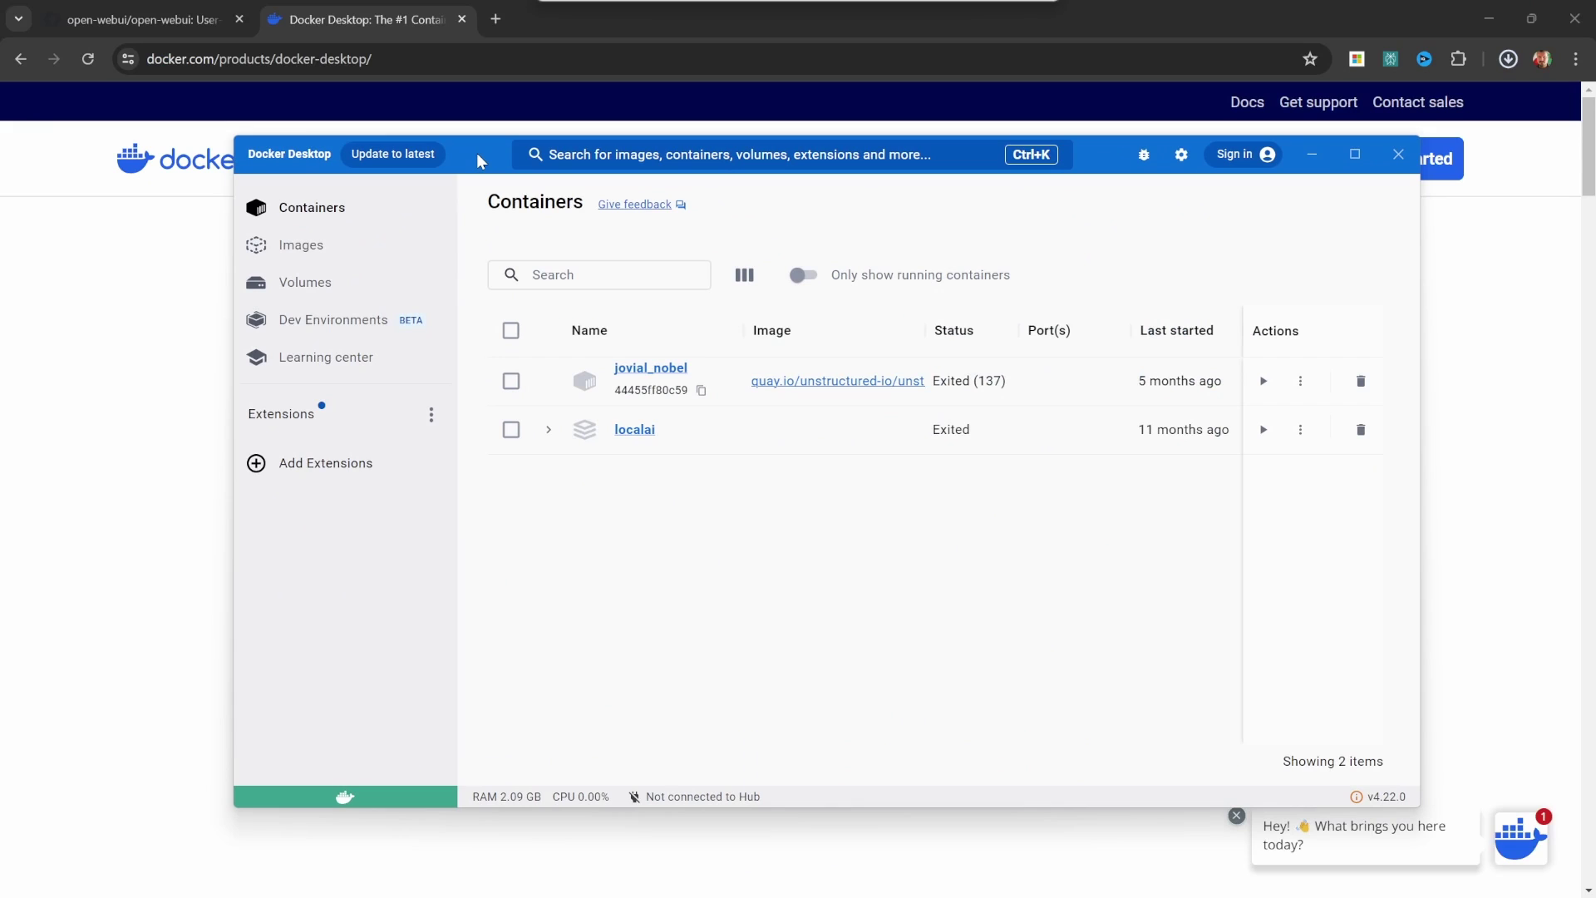
double_click(476, 154)
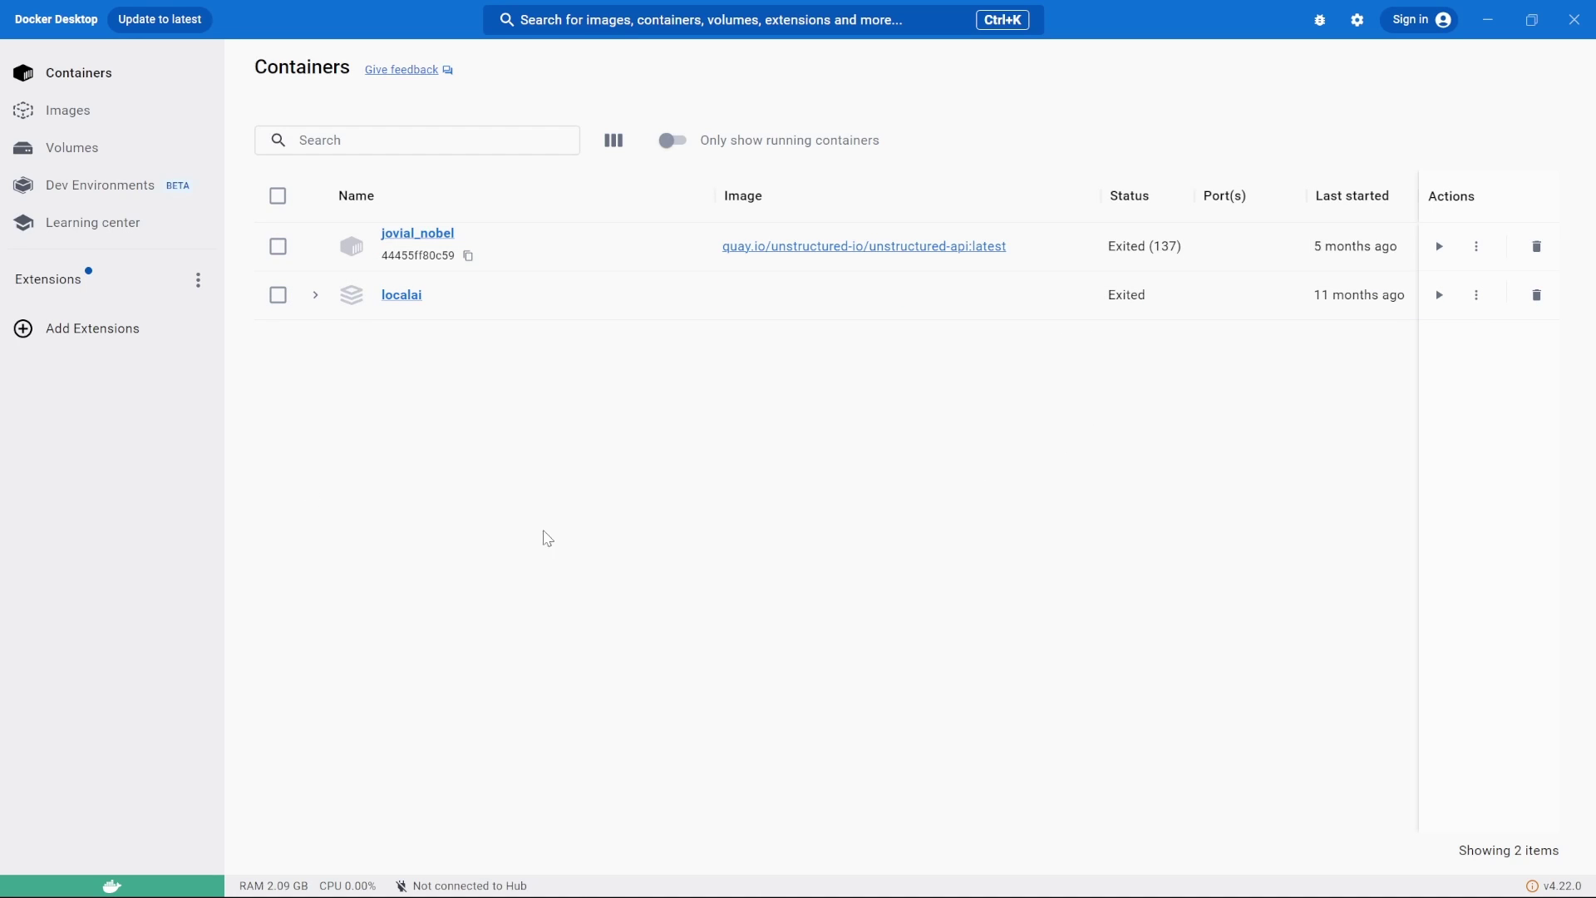
key(alt+Tab)
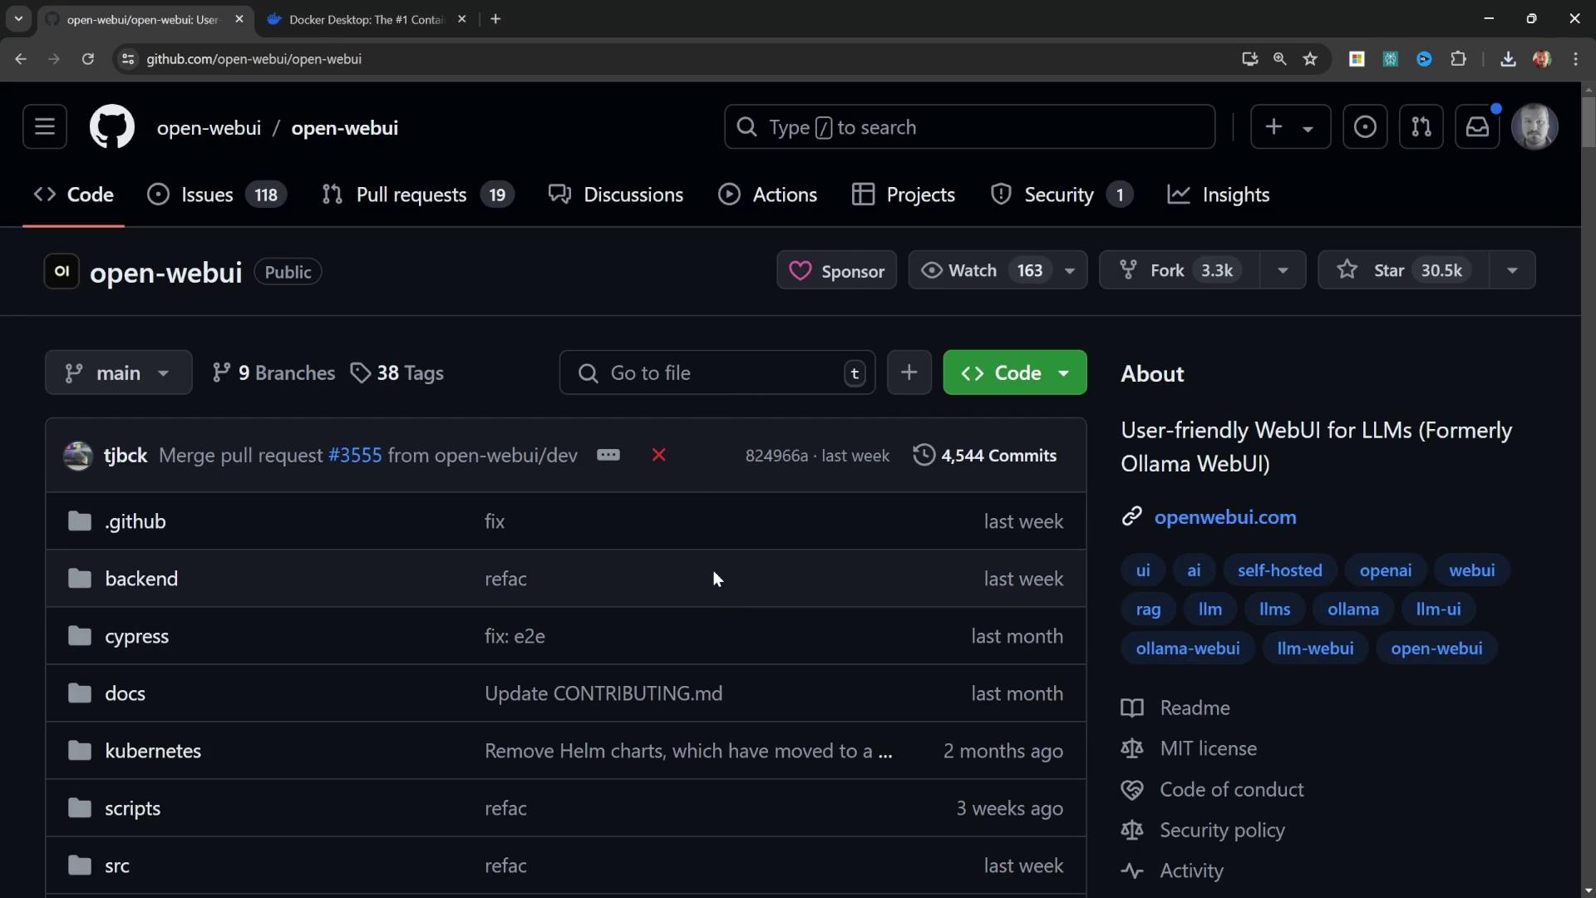
scroll(769, 538, down, 5)
scroll(772, 538, down, 5)
scroll(772, 537, down, 4)
scroll(772, 537, down, 3)
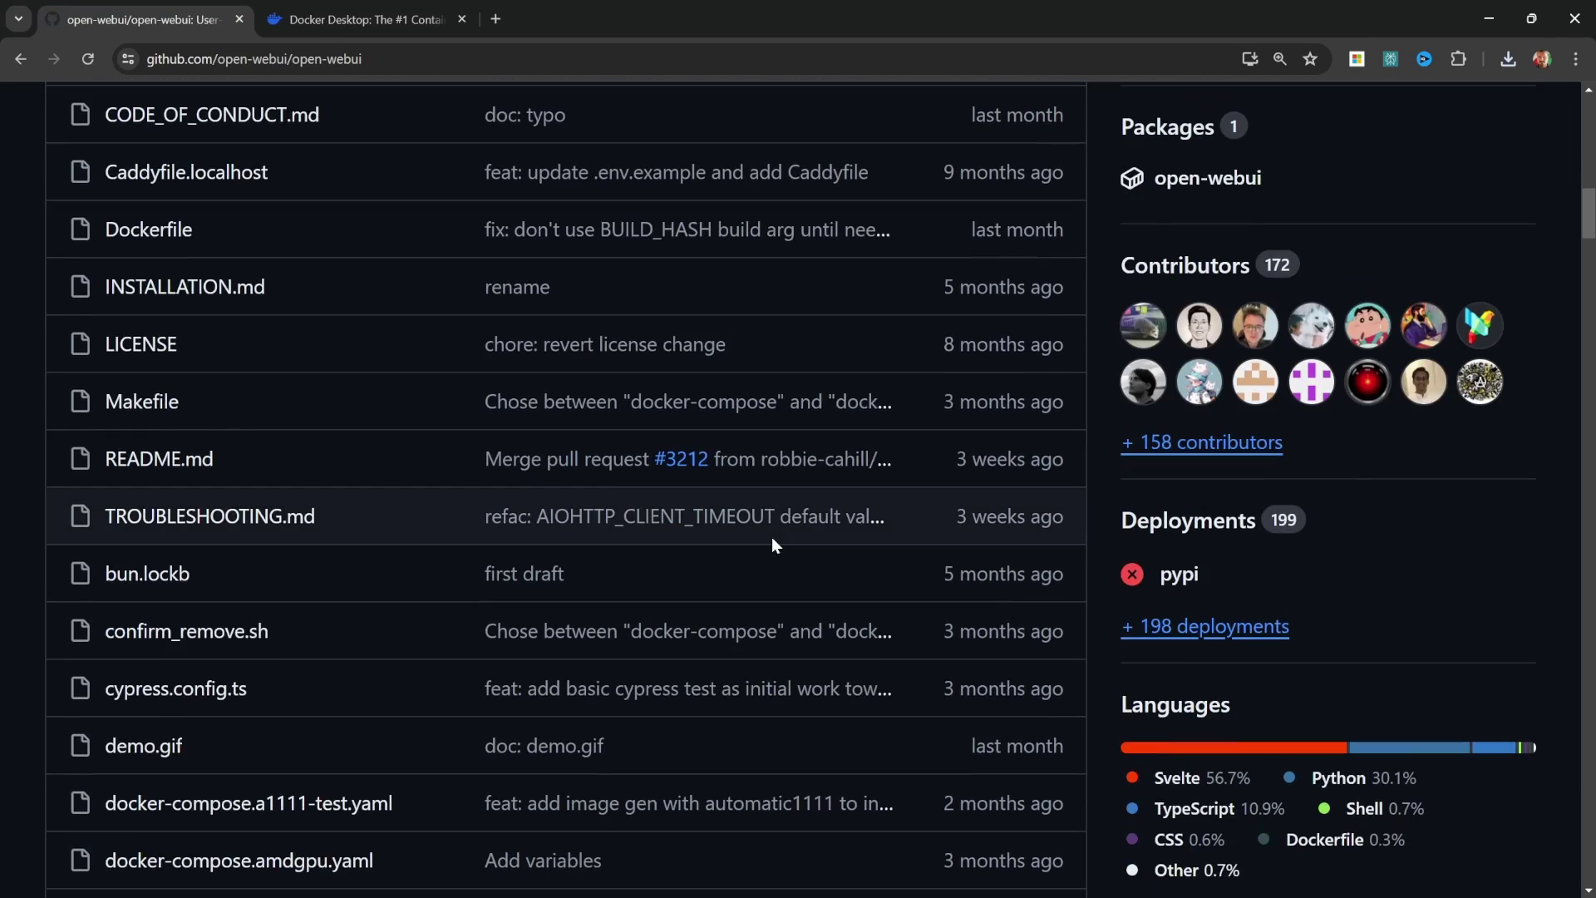
scroll(772, 537, down, 4)
scroll(772, 538, down, 4)
scroll(772, 538, down, 5)
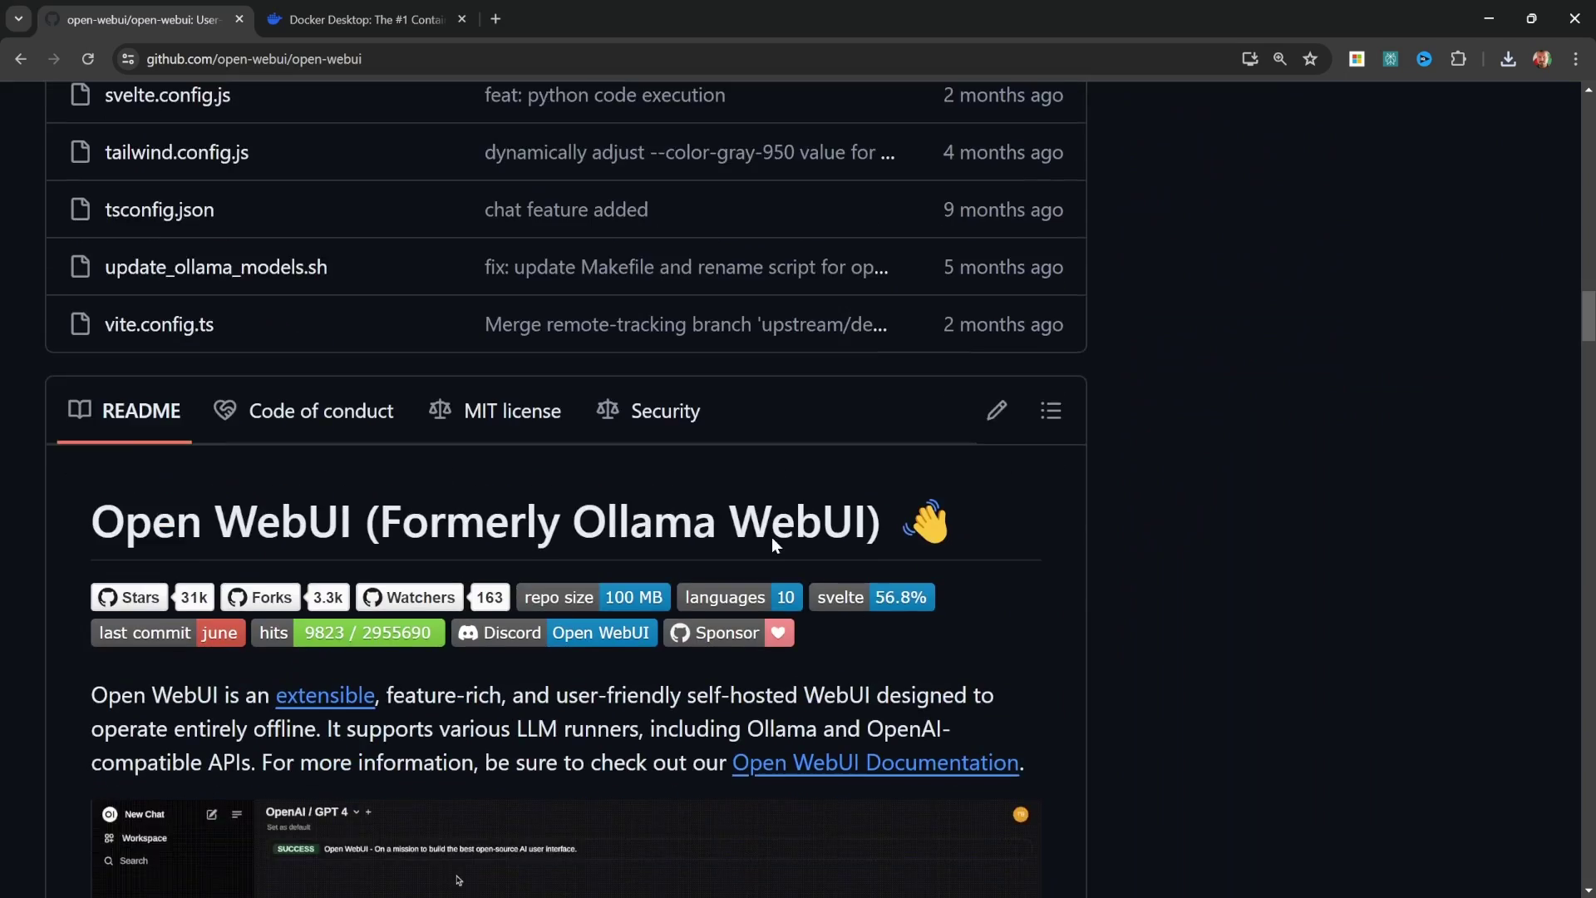
scroll(772, 538, down, 3)
scroll(773, 537, down, 5)
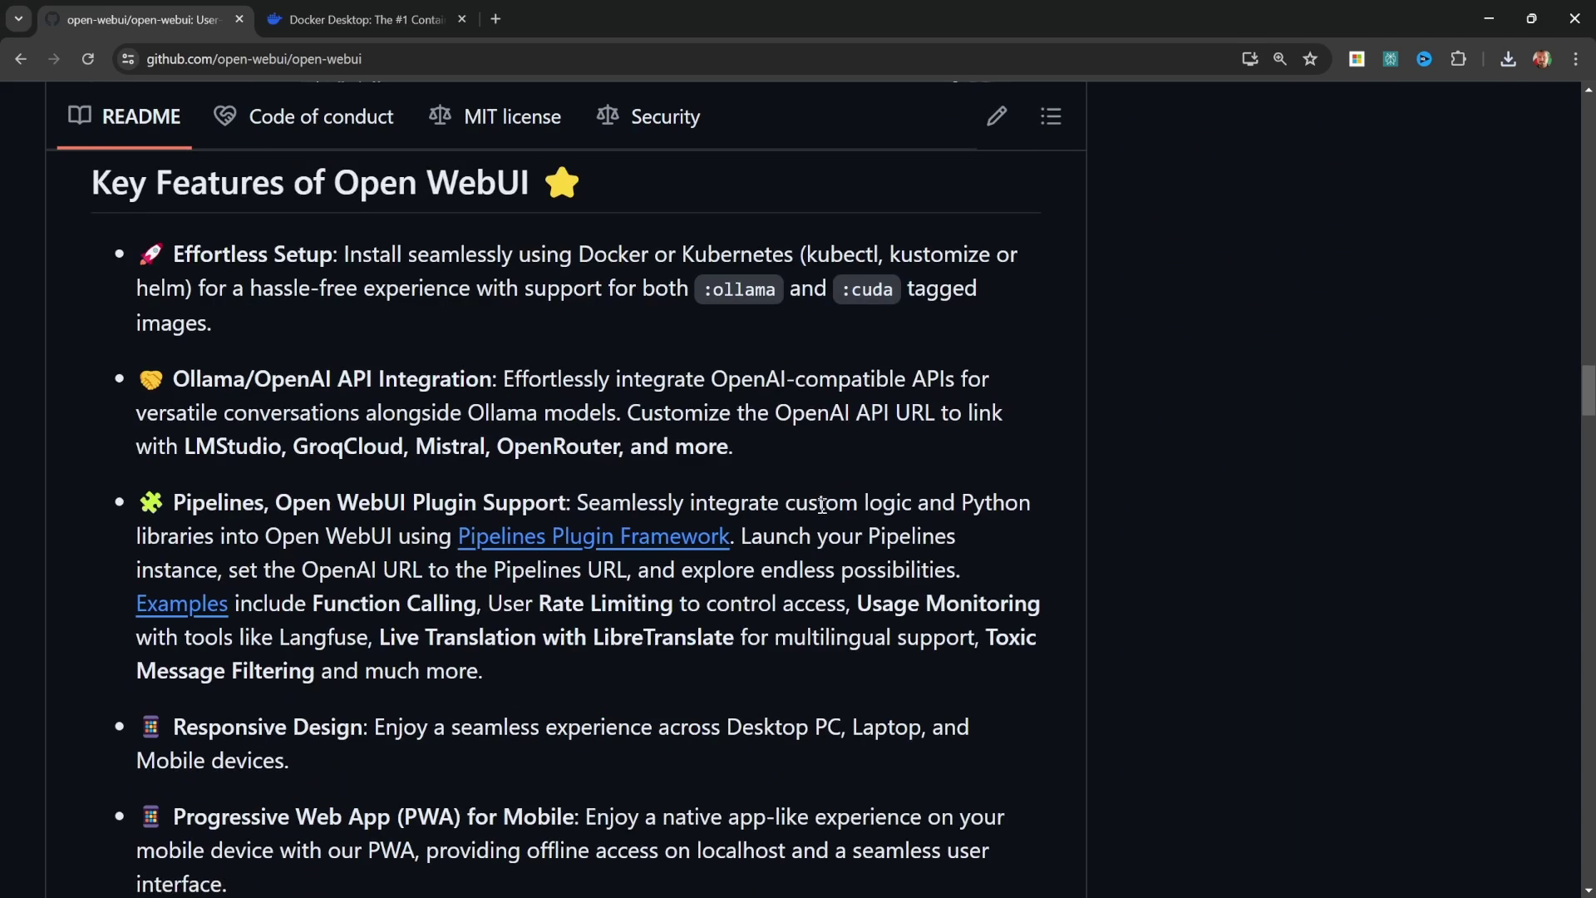
scroll(821, 505, down, 8)
scroll(828, 502, down, 4)
scroll(826, 502, down, 2)
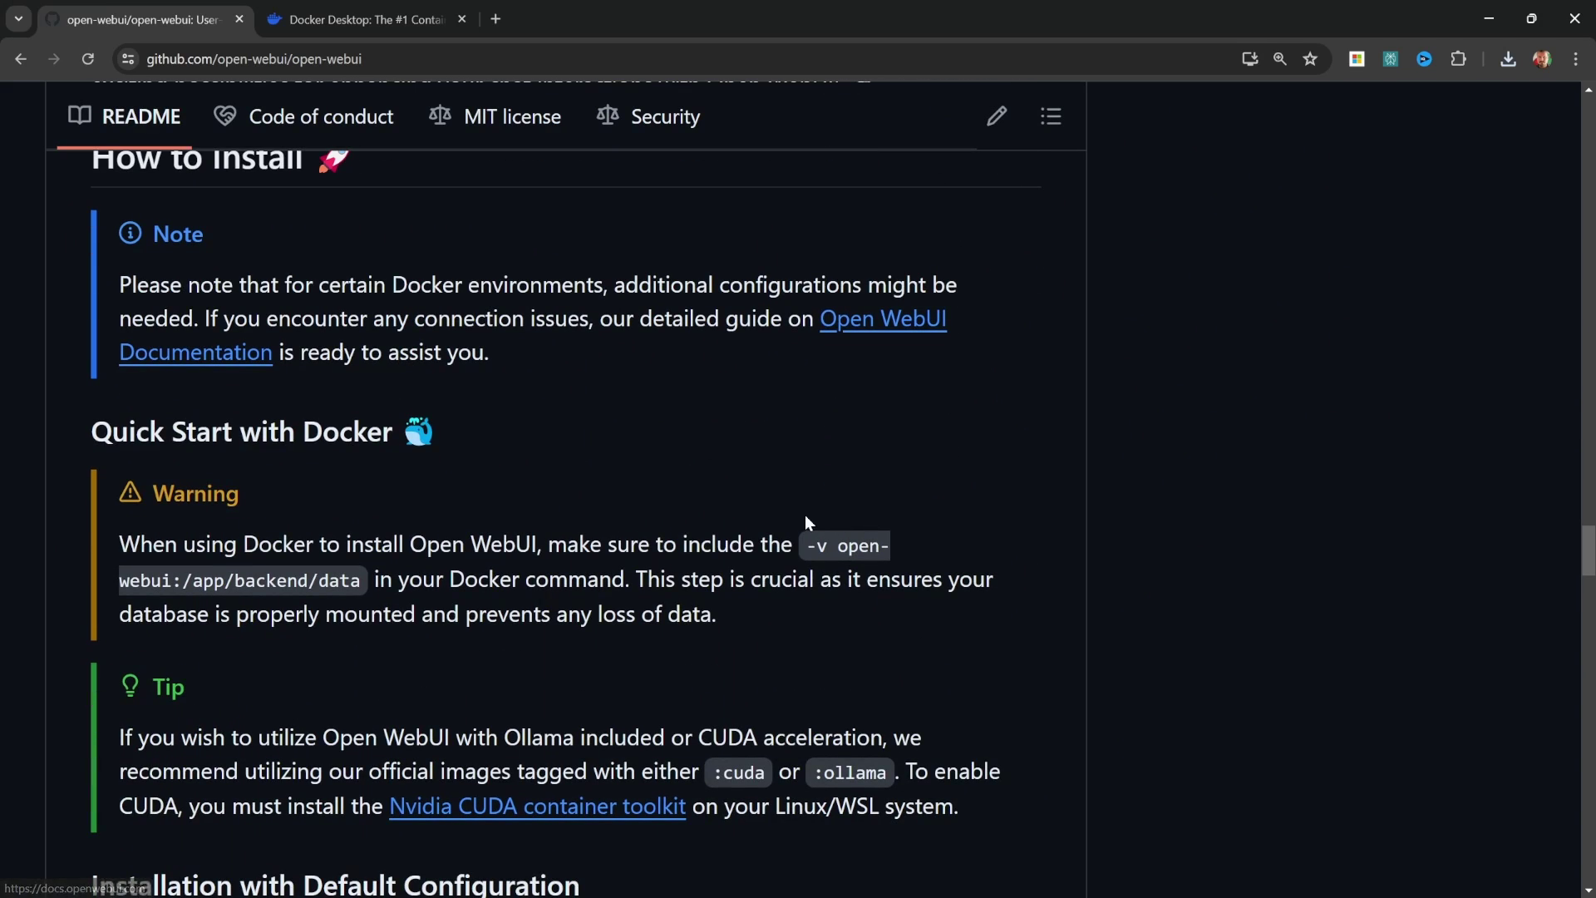
scroll(403, 442, down, 3)
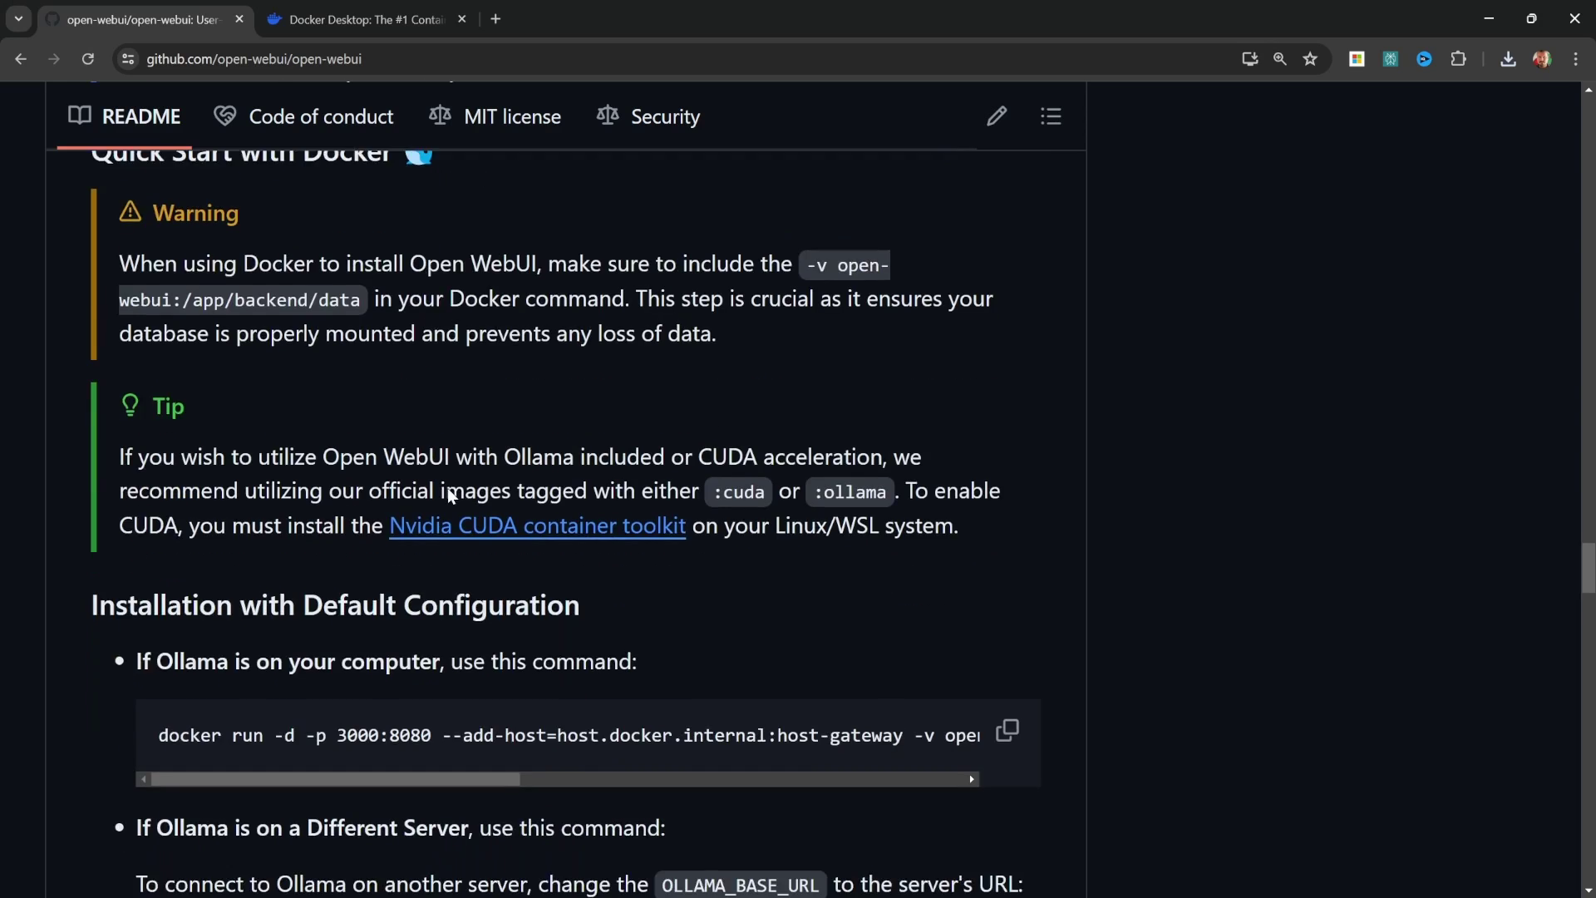
scroll(374, 375, down, 3)
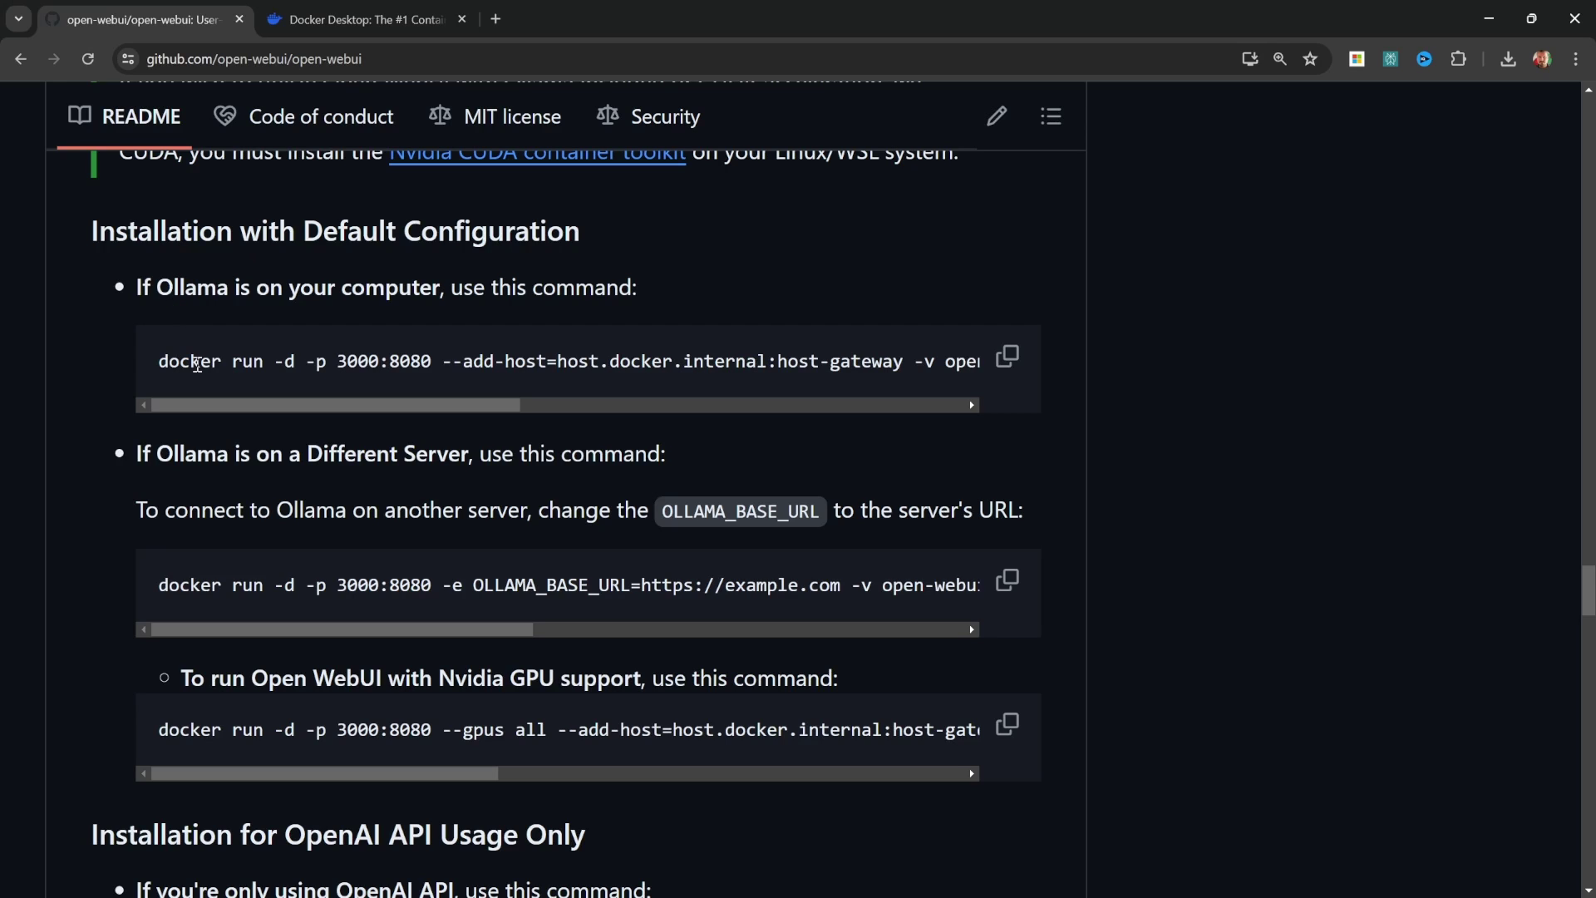
Copy the default-configuration docker run command for Ollama on the same computer
click(1006, 359)
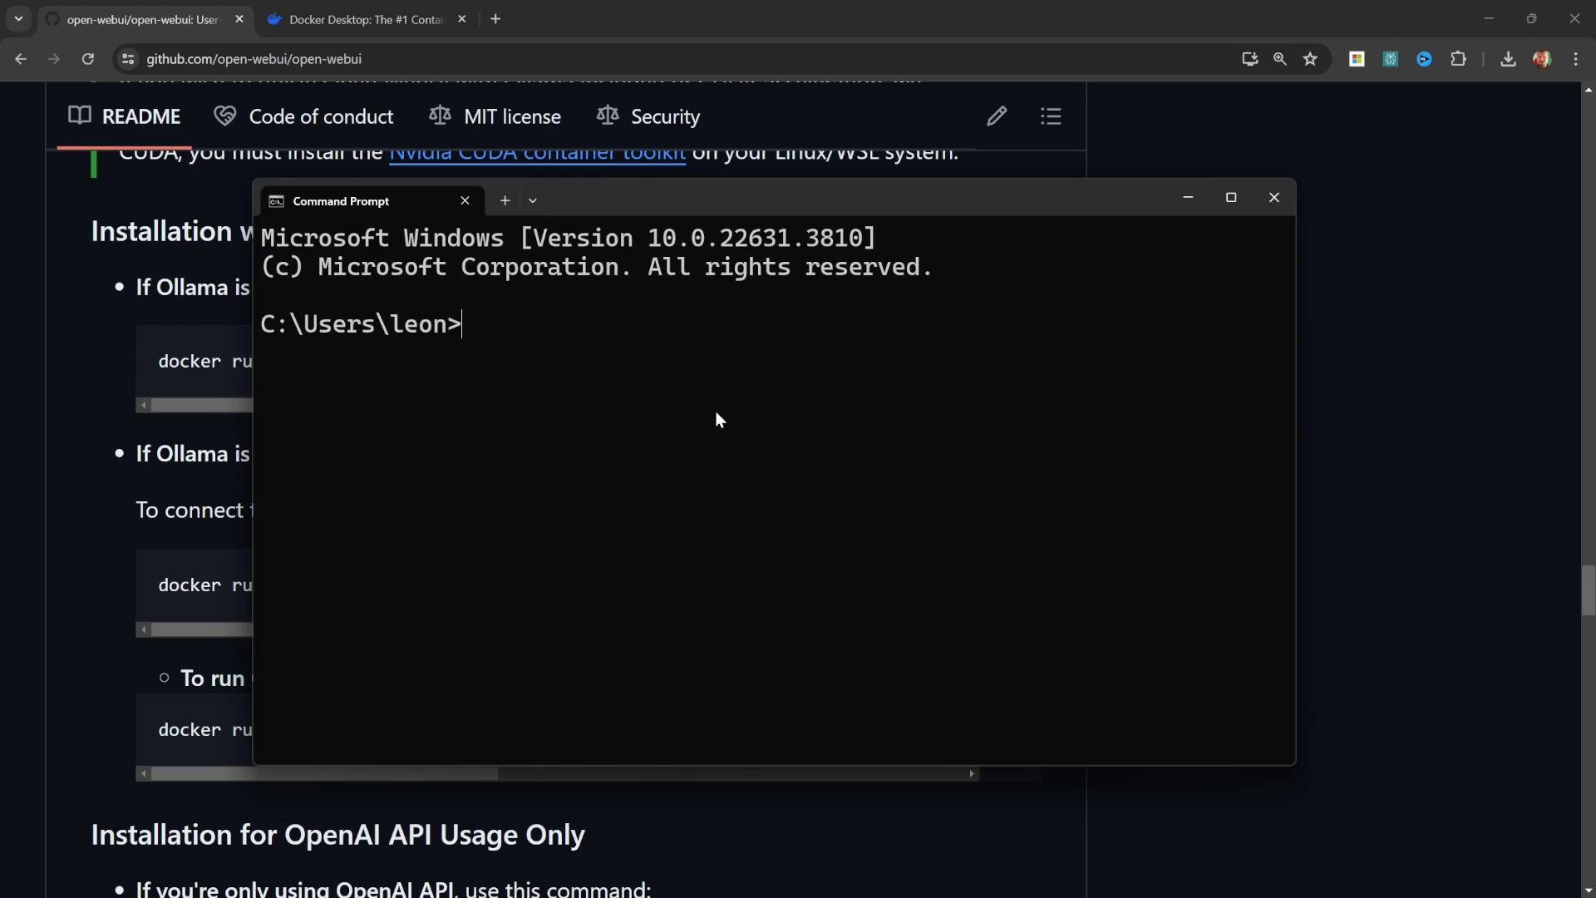
Paste and run the open-webui docker command, serving it on port 3000
drag(821, 196, 792, 180)
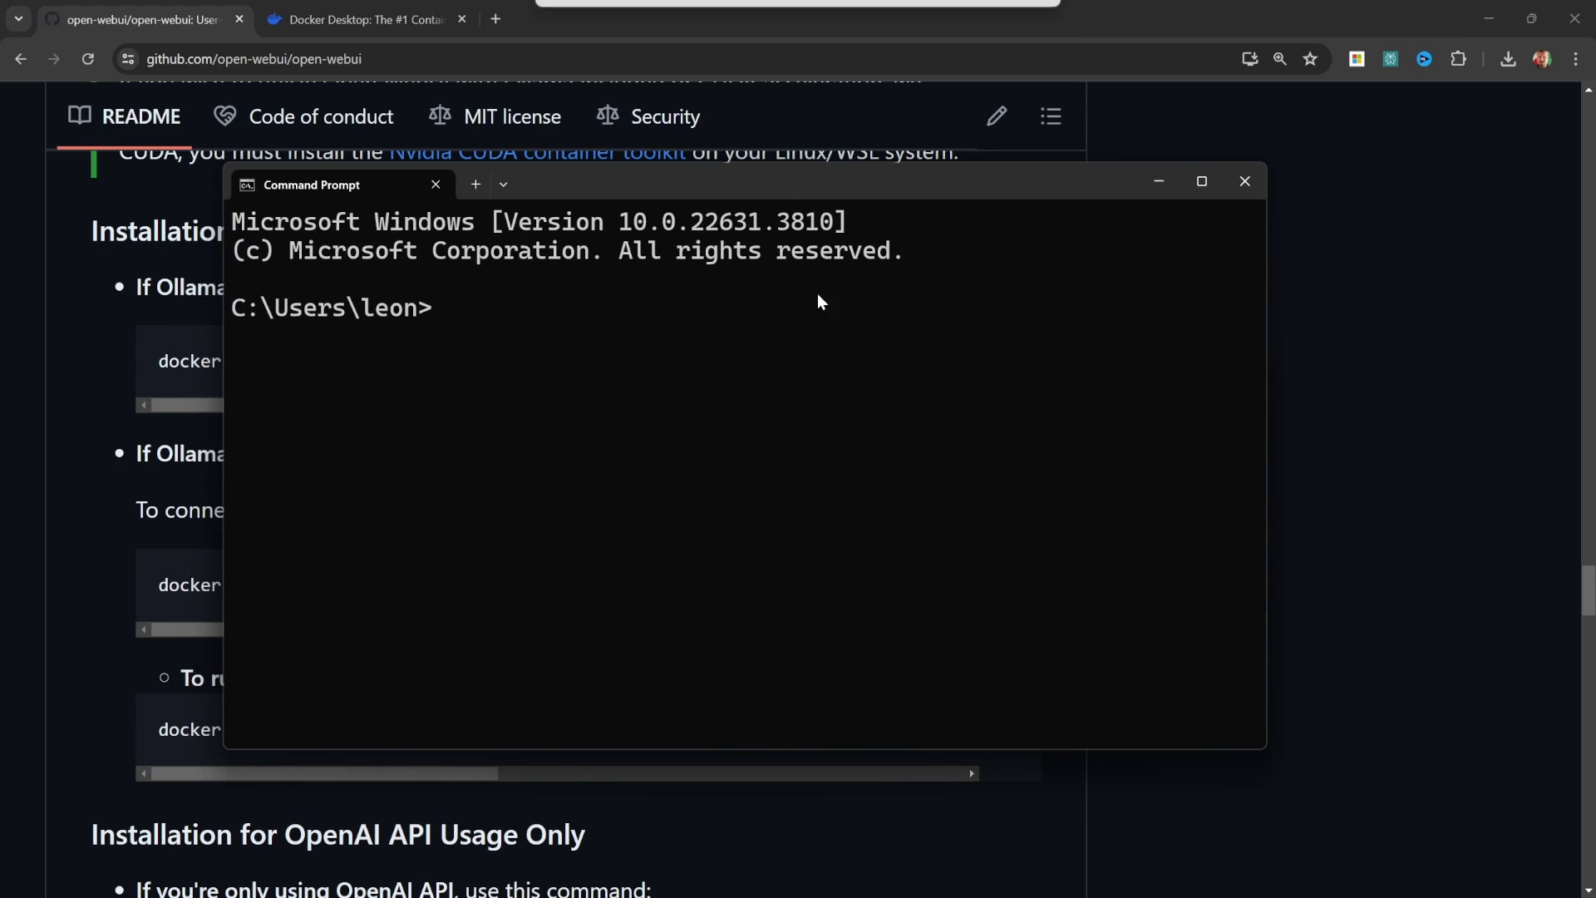
key(ctrl+v)
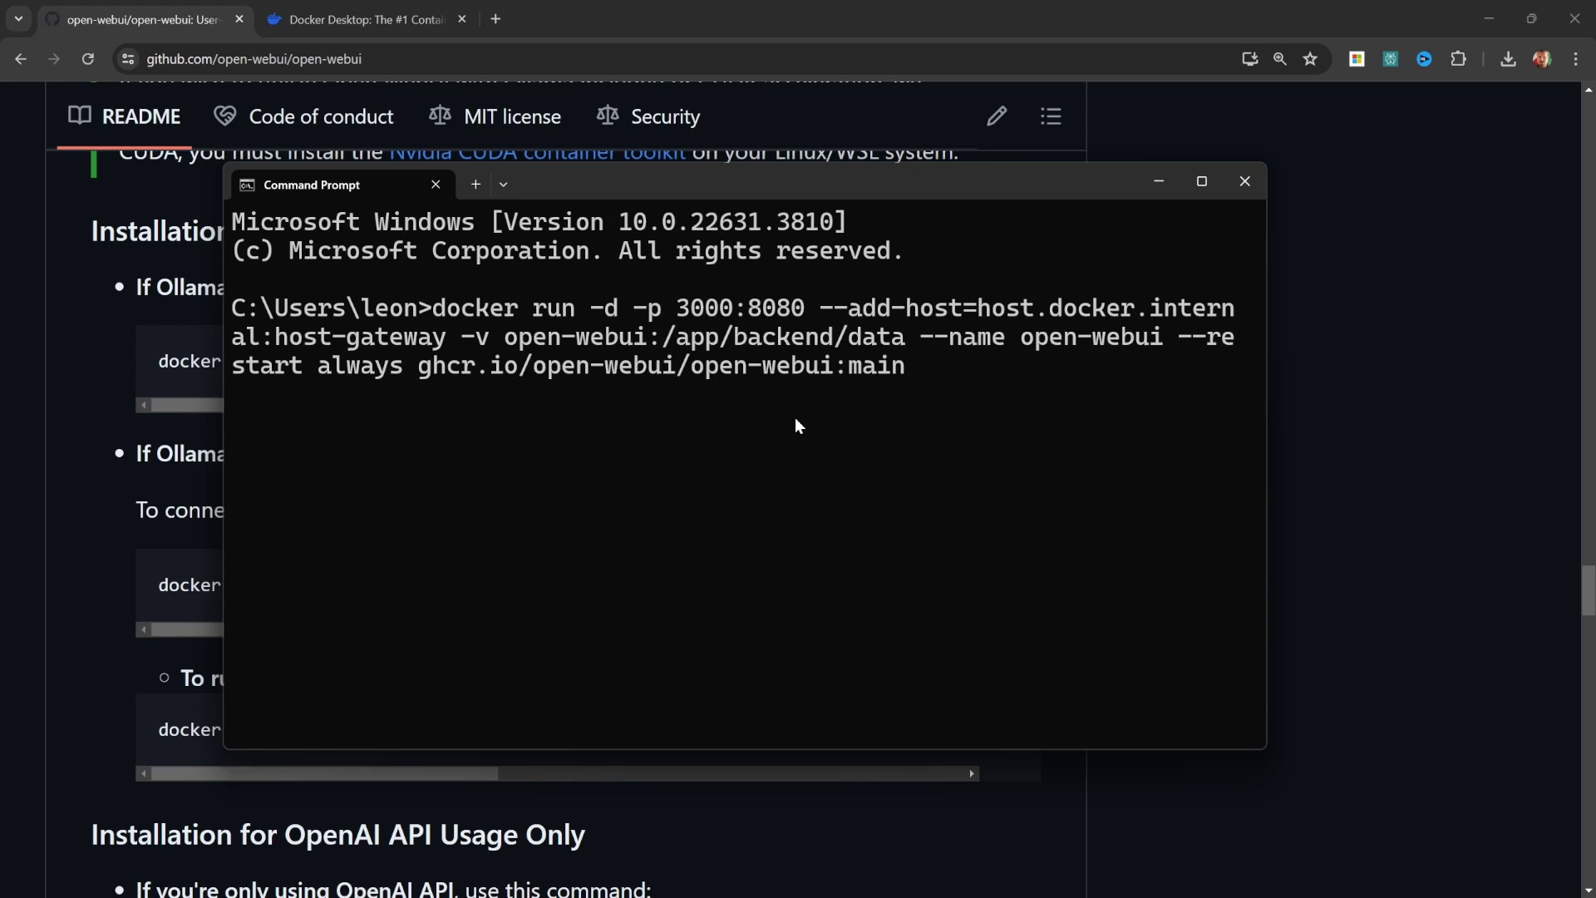
key(Return)
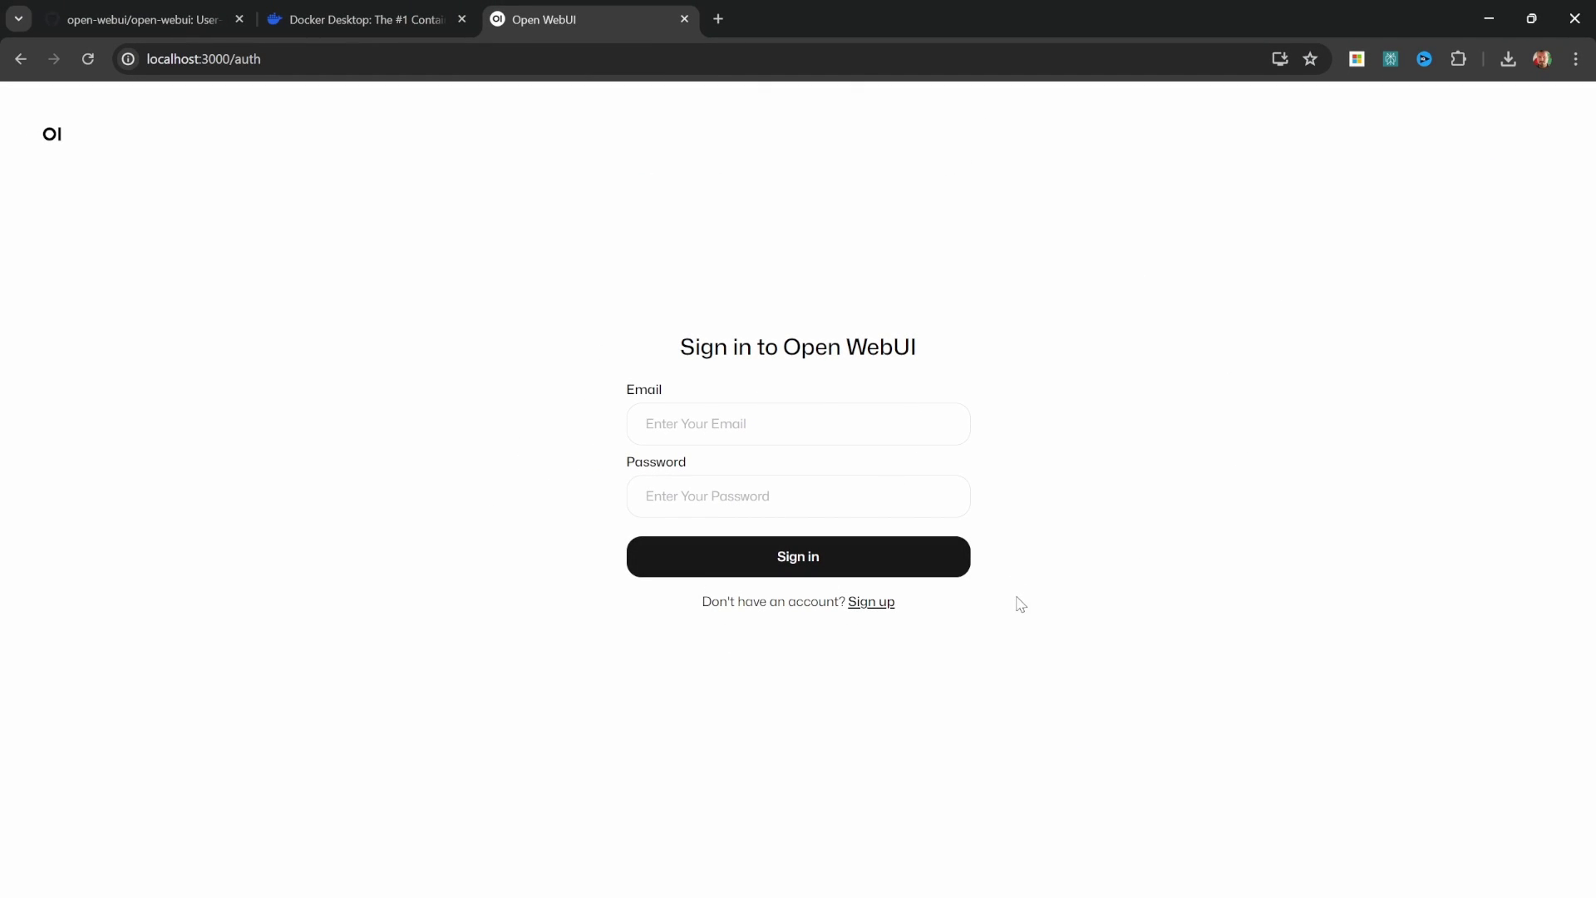
Sign up for a new Open WebUI account named Leon with an email and password
click(871, 601)
click(708, 401)
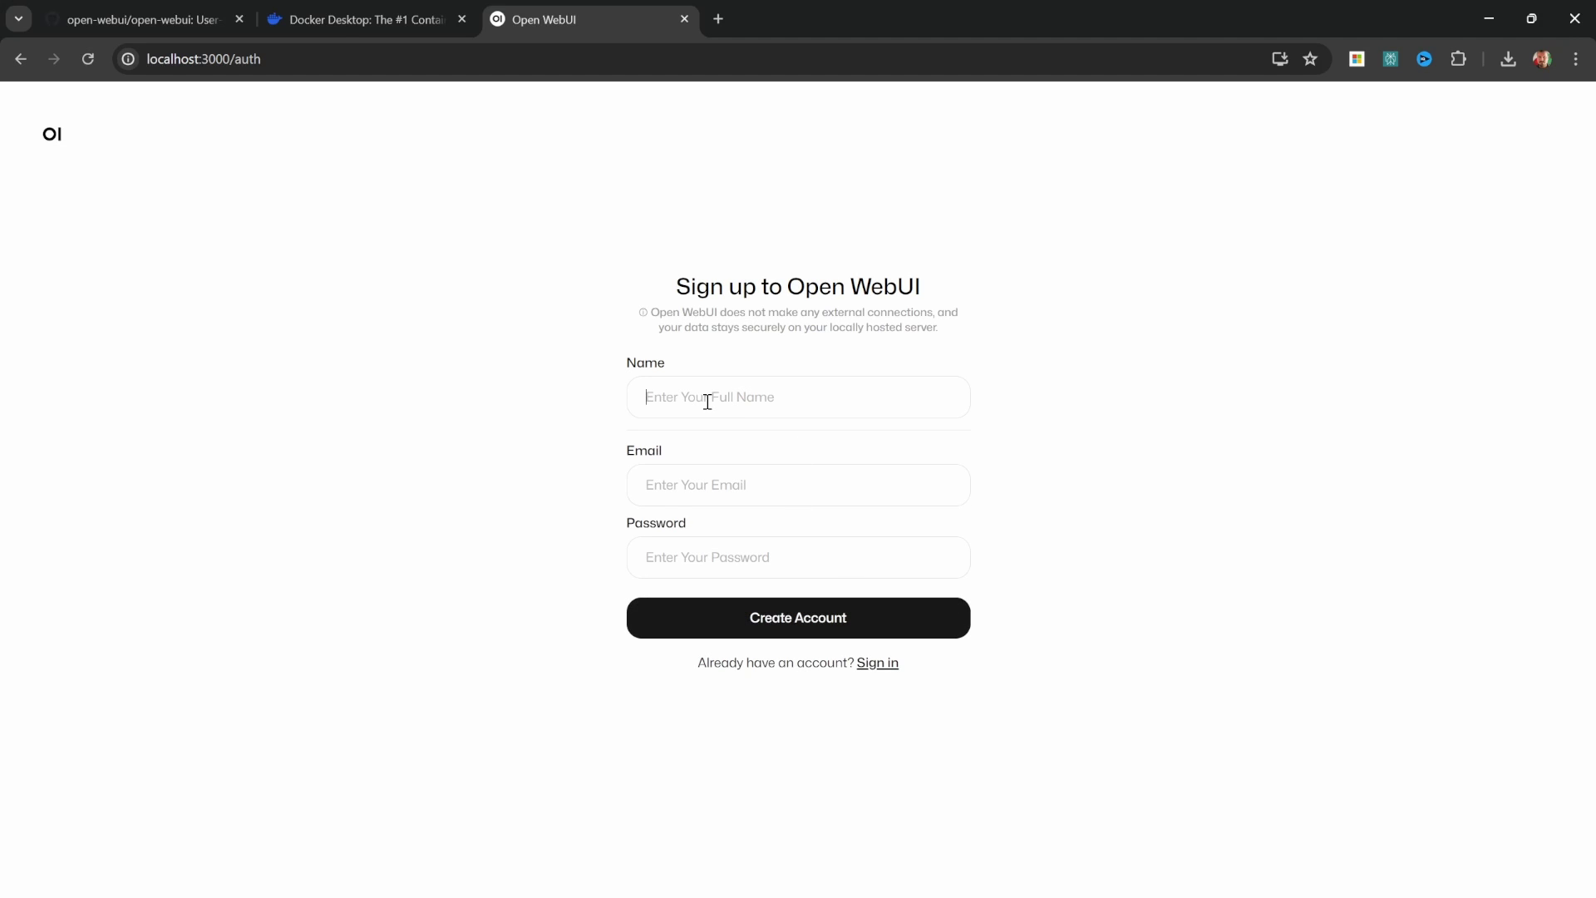
text(Leon)
key(Tab)
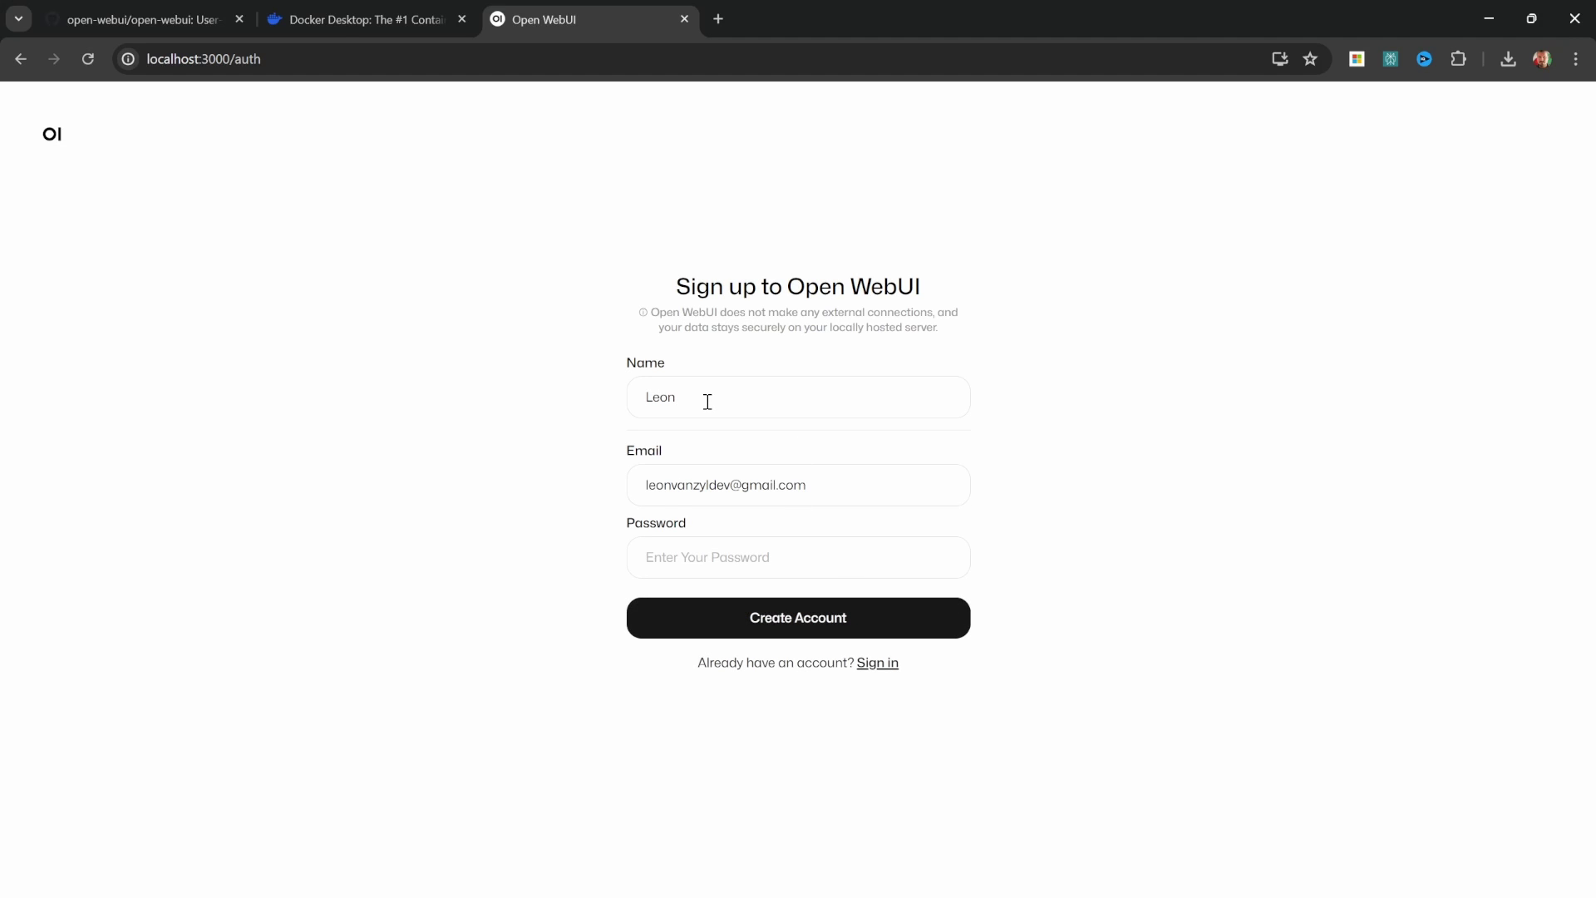
key(Tab)
text(password)
click(824, 627)
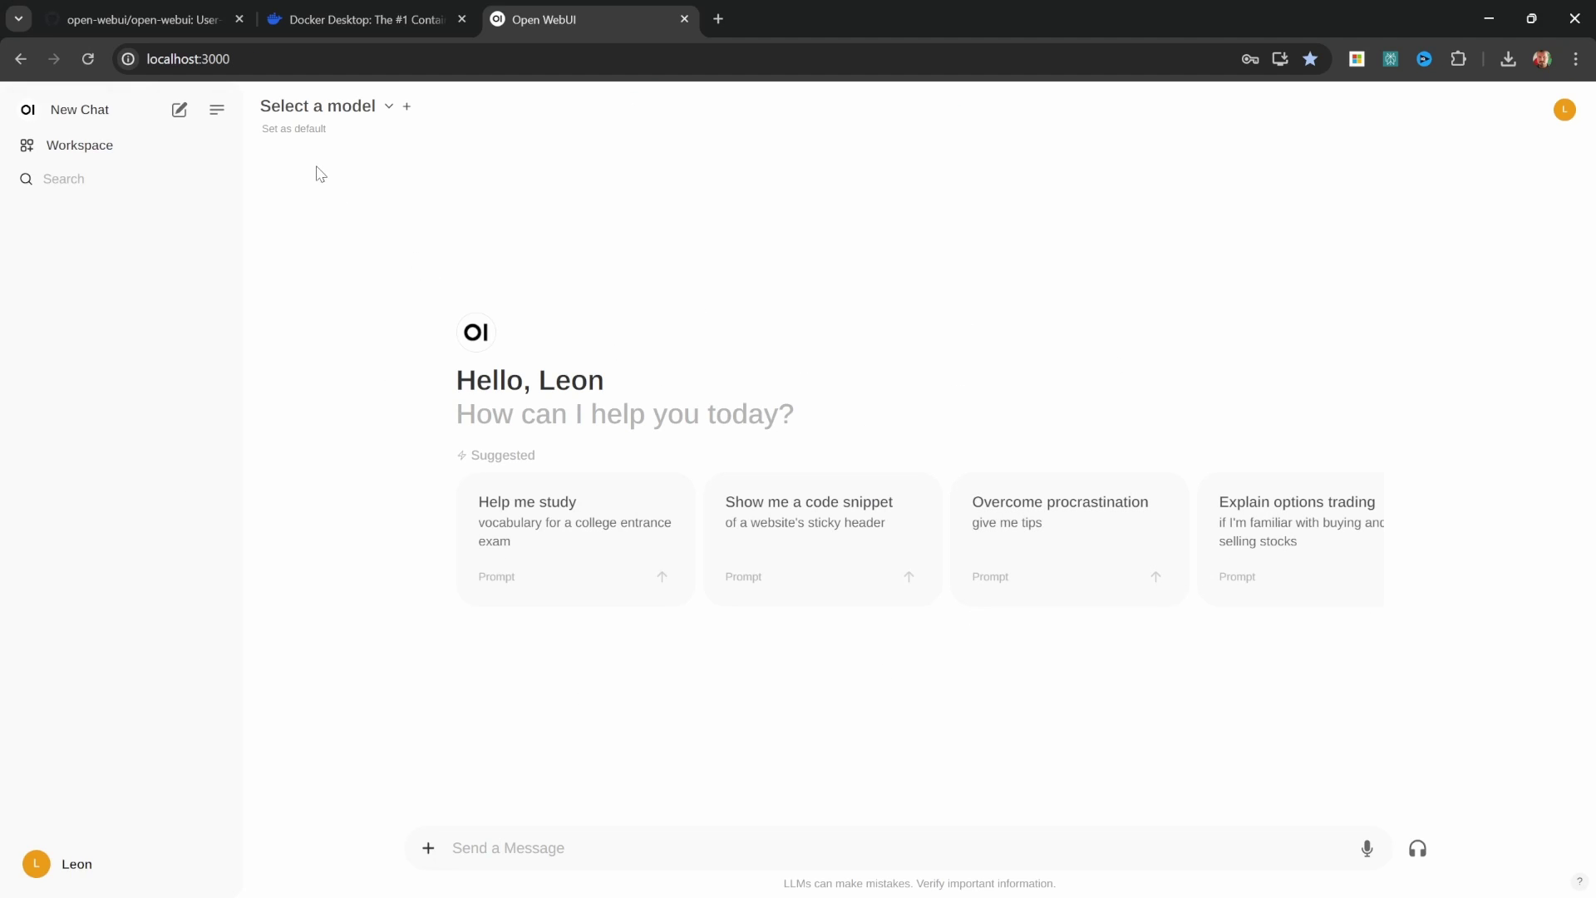
Select the johnthepirate:latest model and send it 'Hello'
click(389, 109)
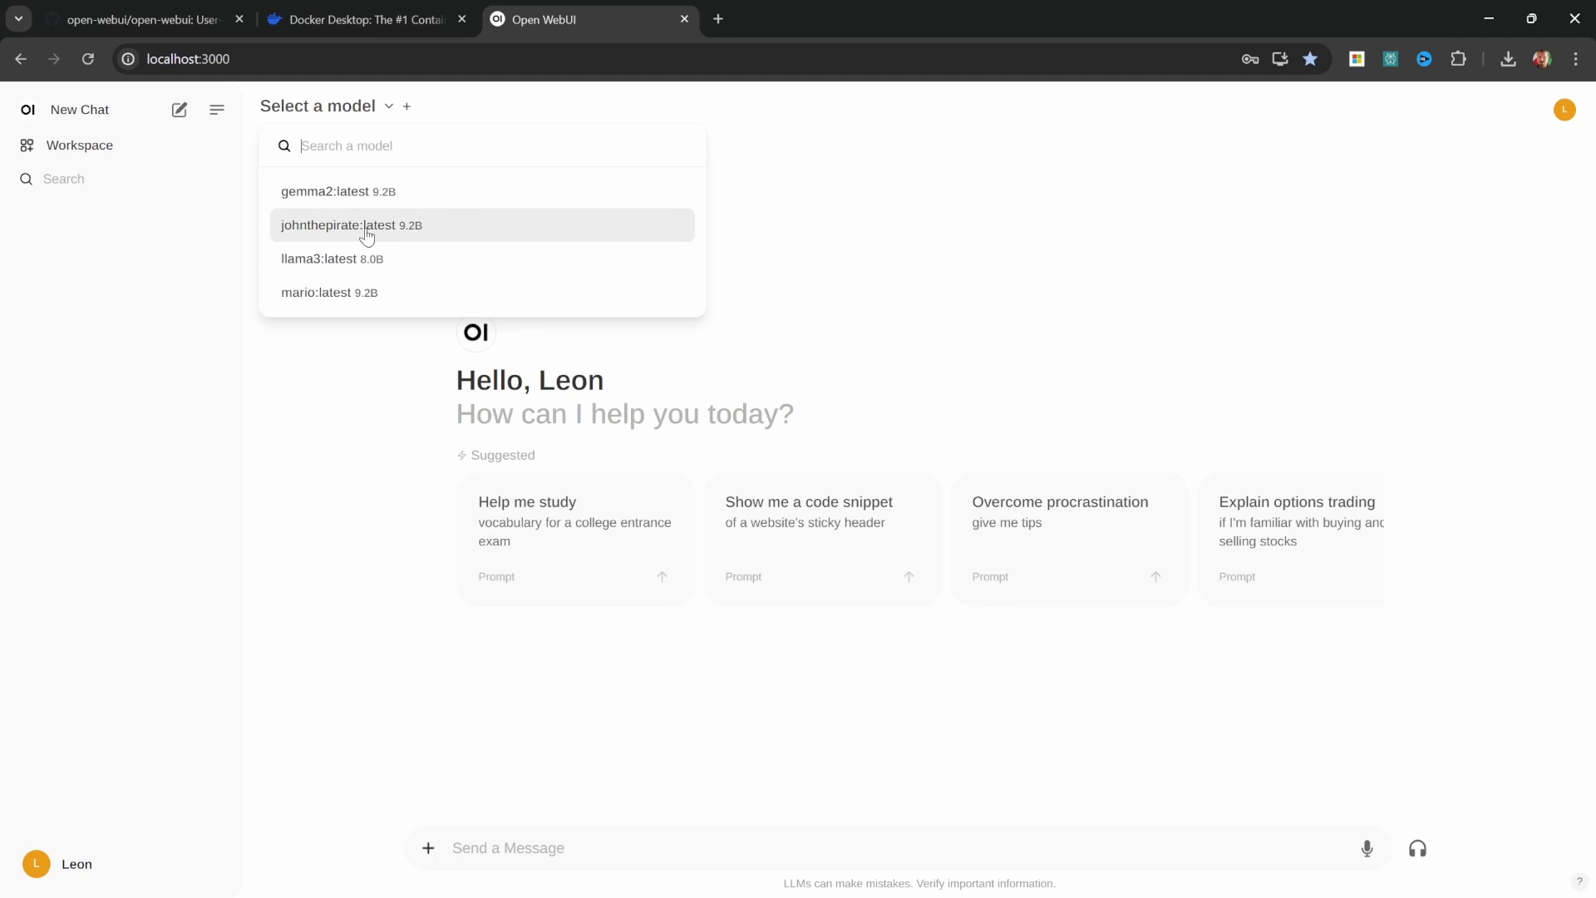
click(373, 230)
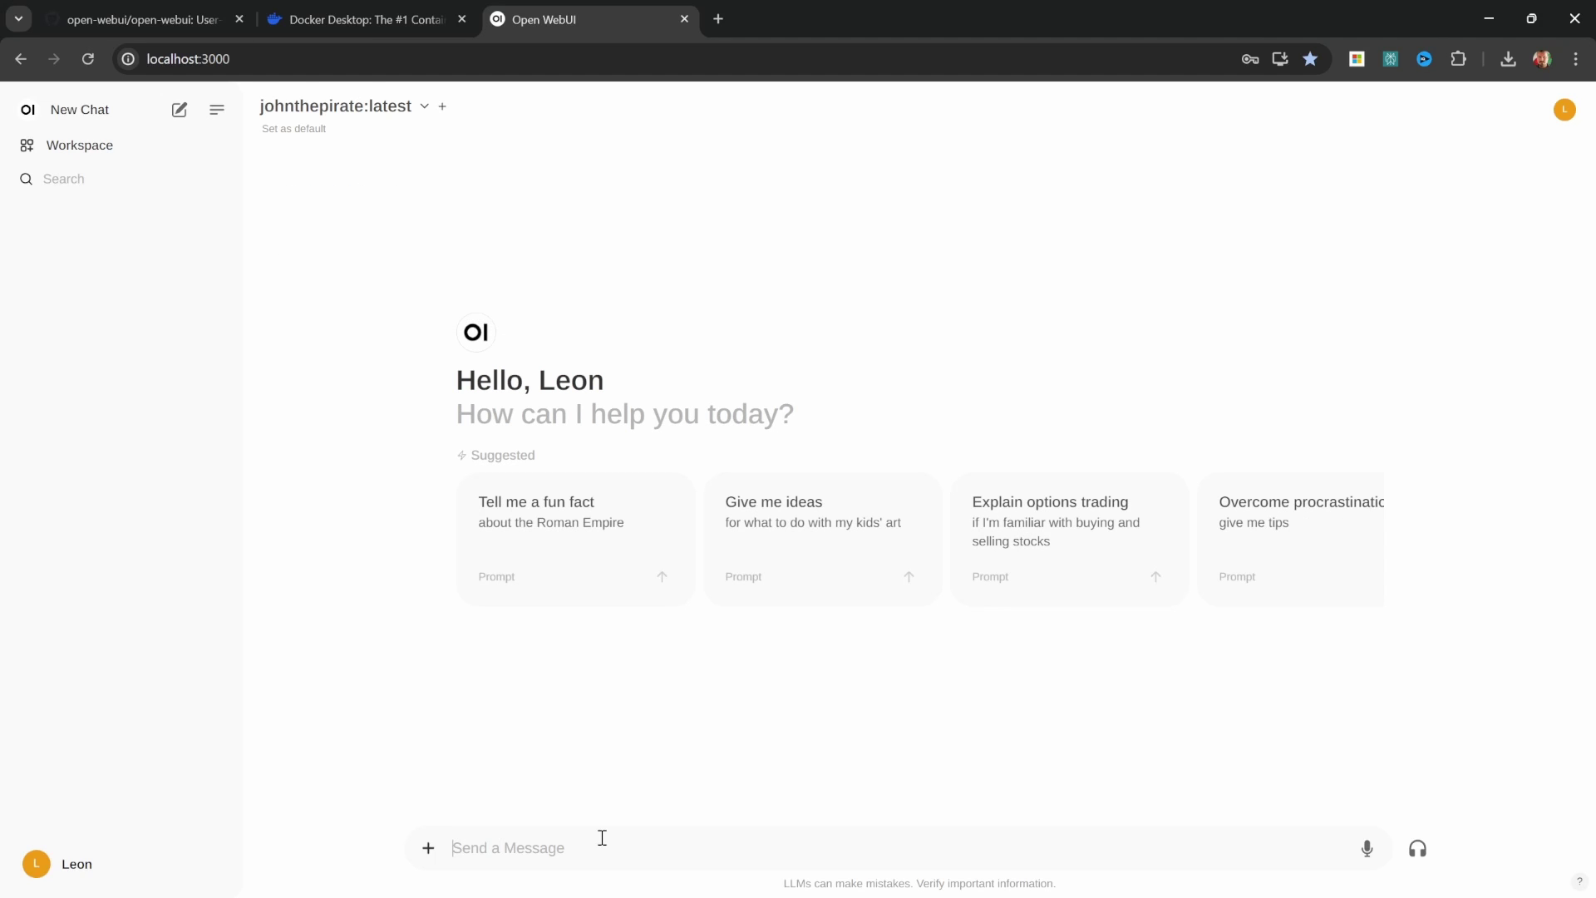
text(Hello)
key(Return)
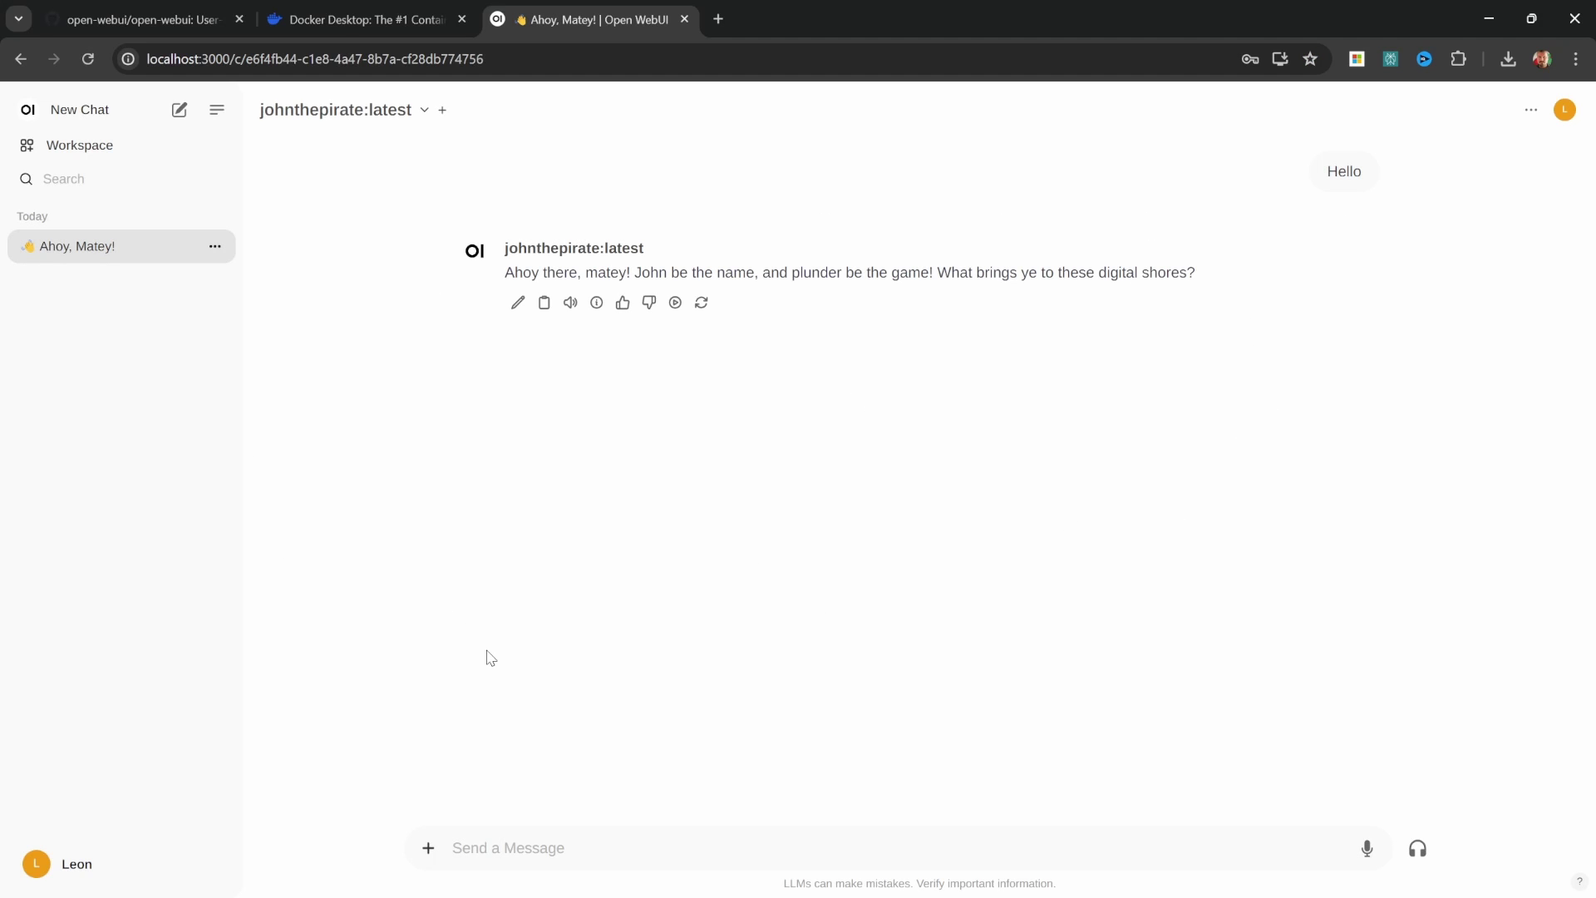
Upload tsla-20230930-gen.pdf to the chat and ask for Tesla's 2023 revenue
click(428, 848)
click(474, 799)
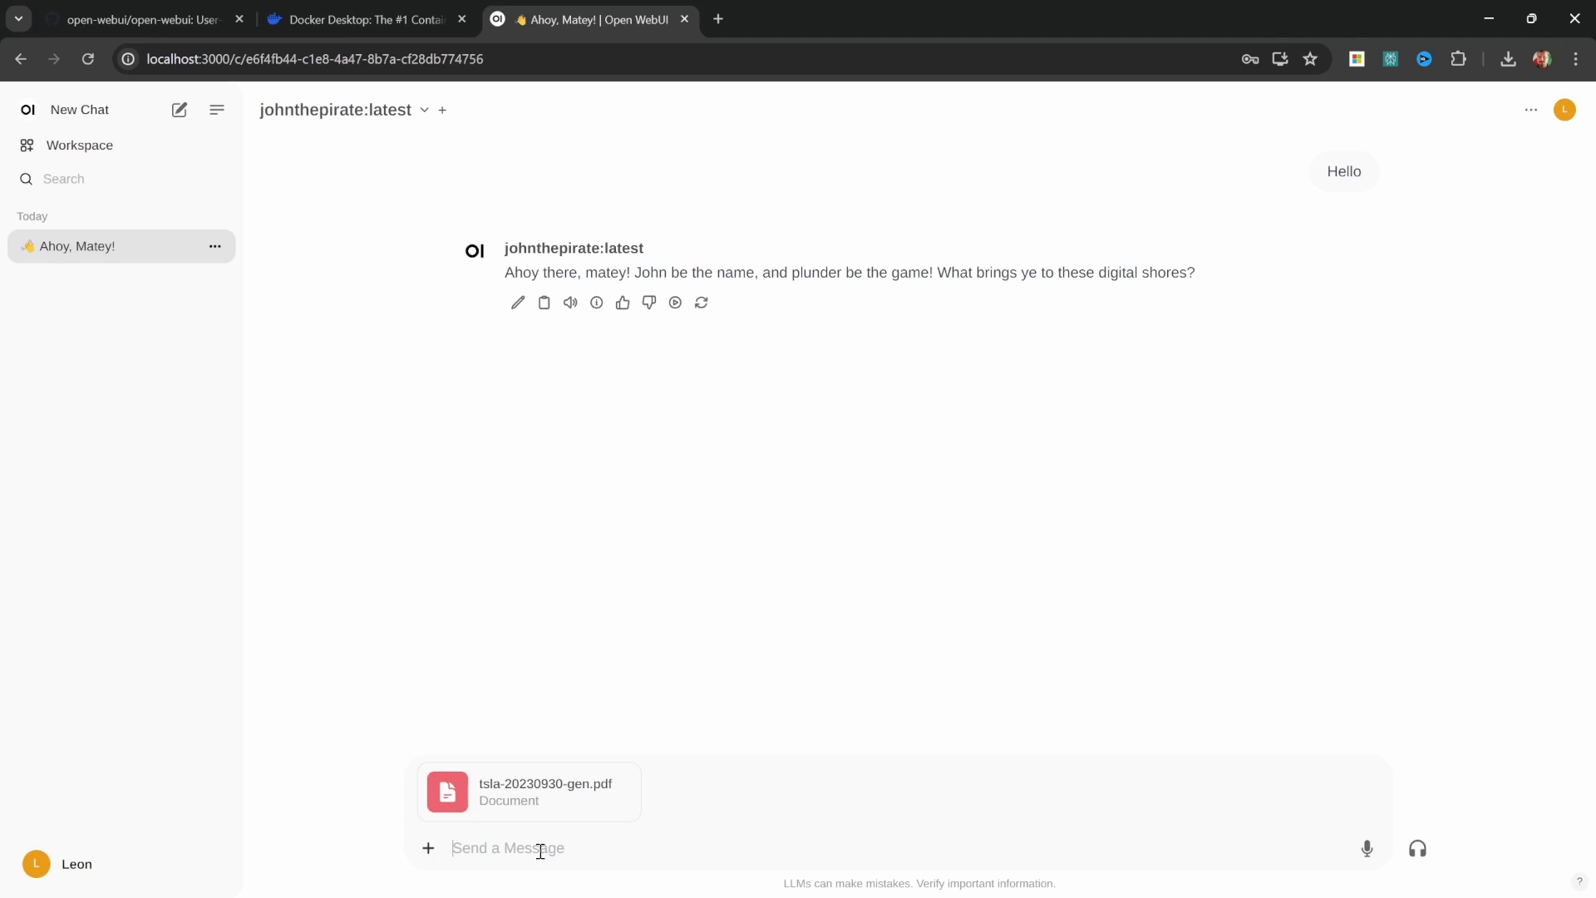
text(What was the revenue for 2023?)
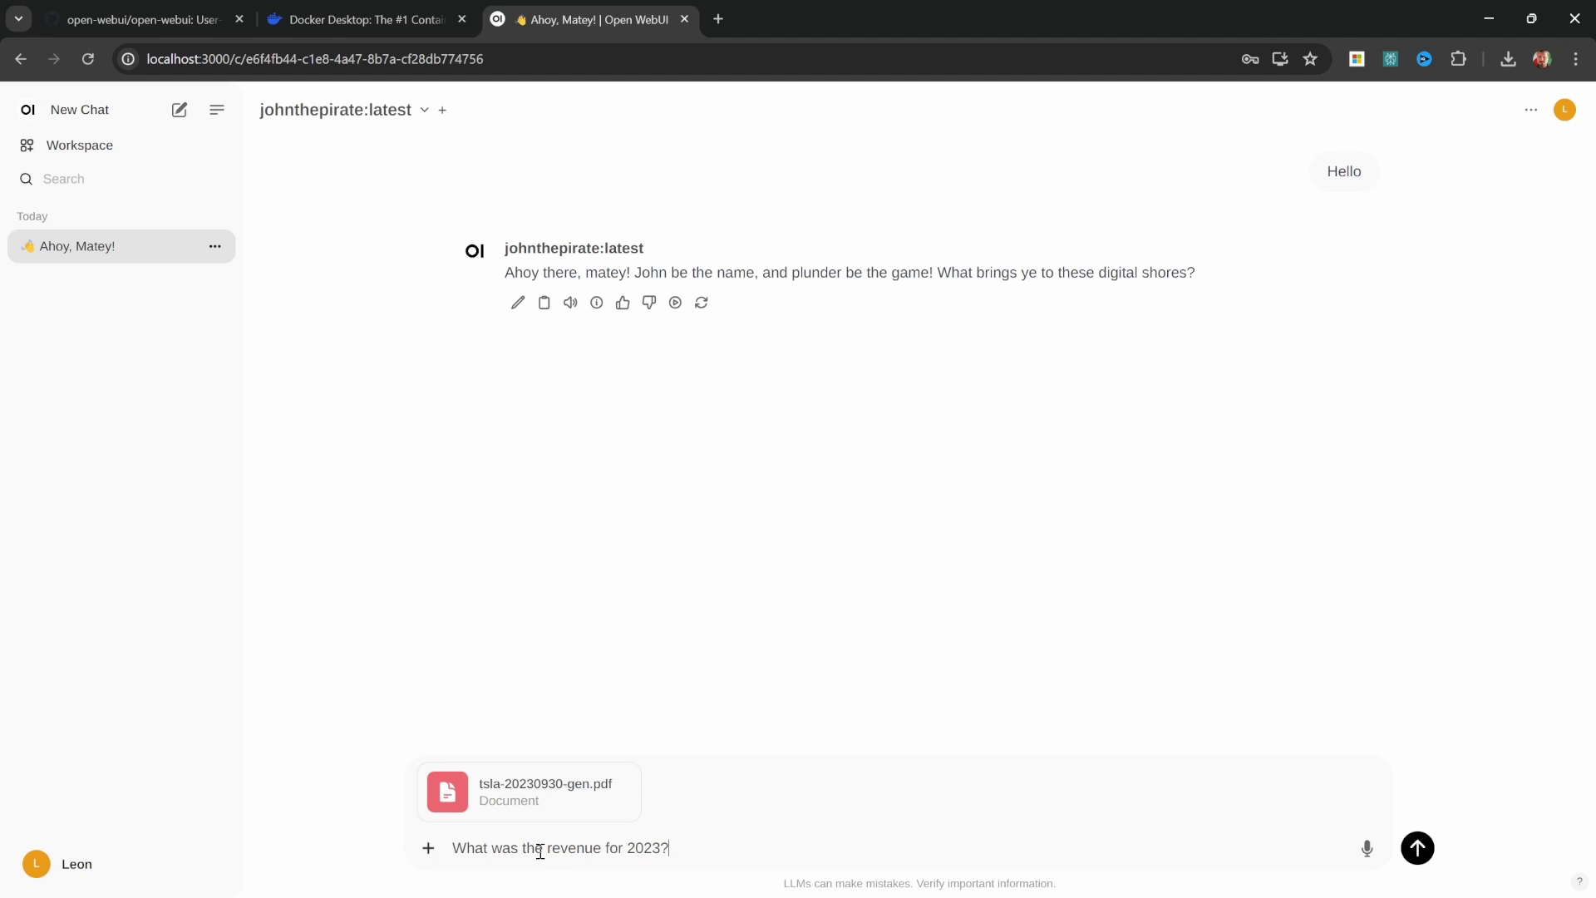
key(Return)
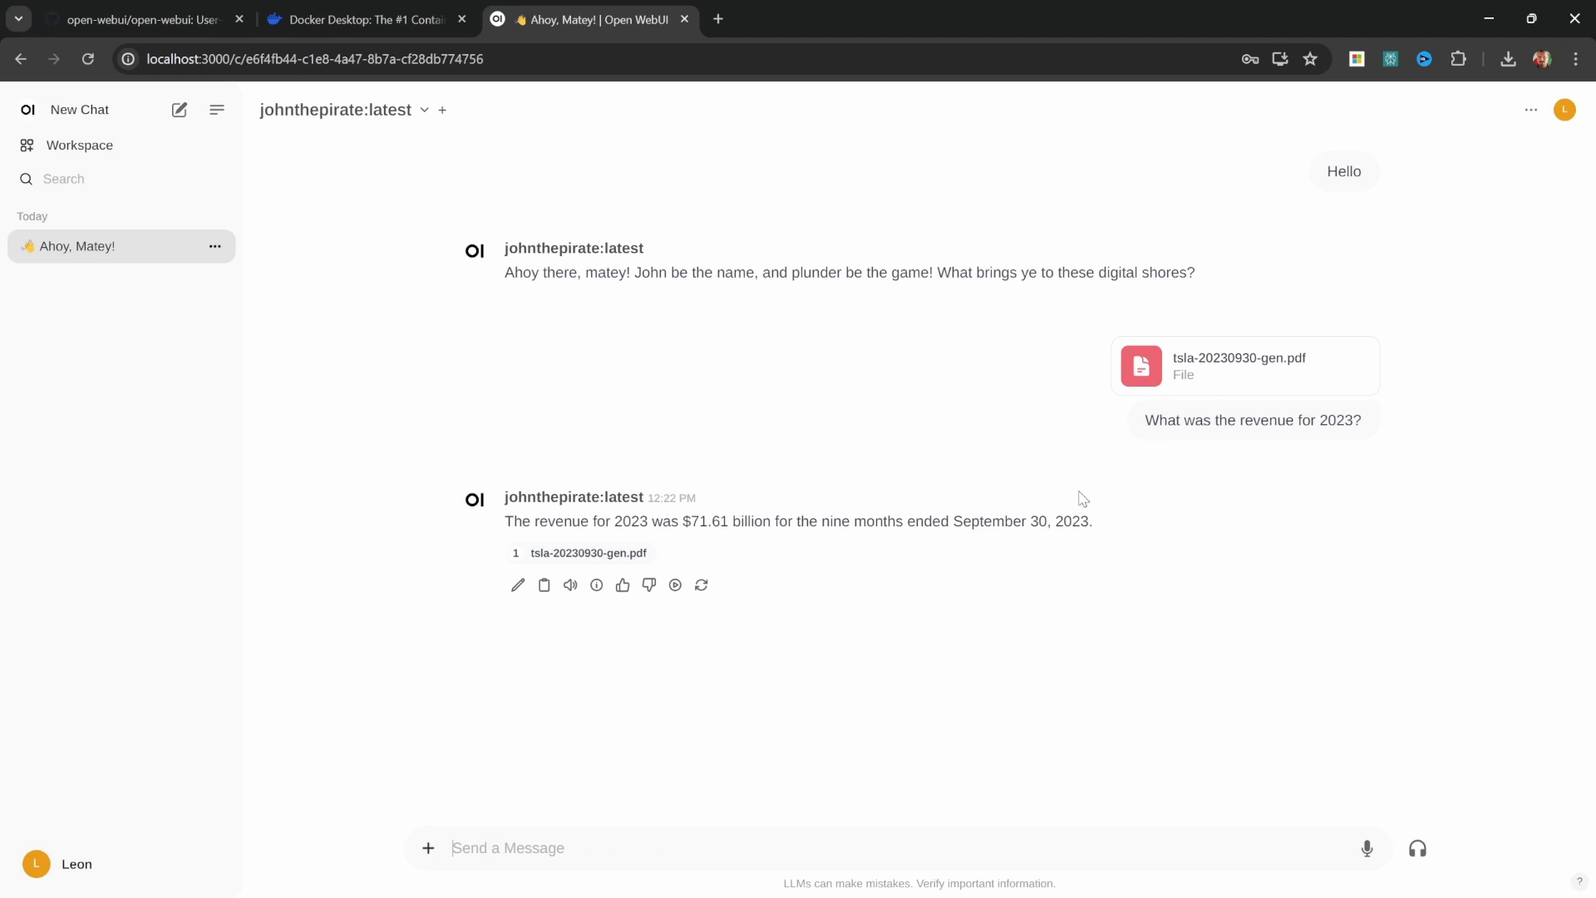